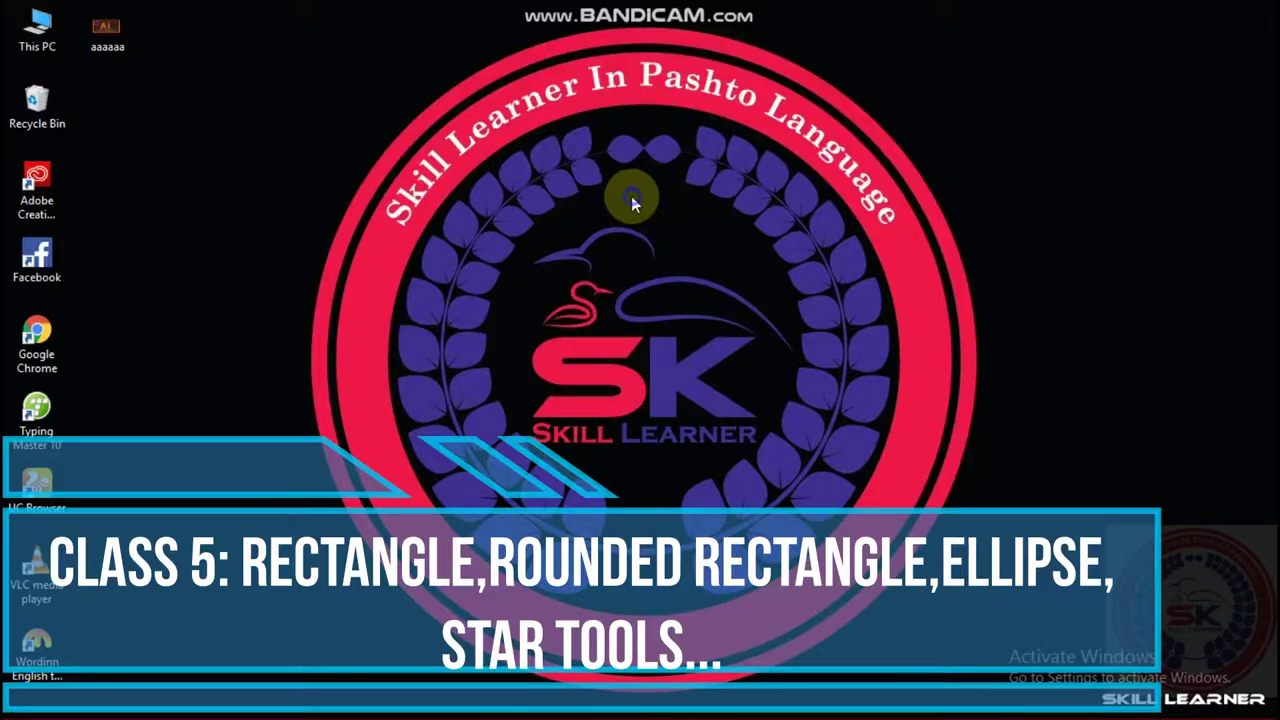
# Refresh the desktop twice from its right-click menu
pyautogui.rightClick(648, 198)
pyautogui.click(680, 244)
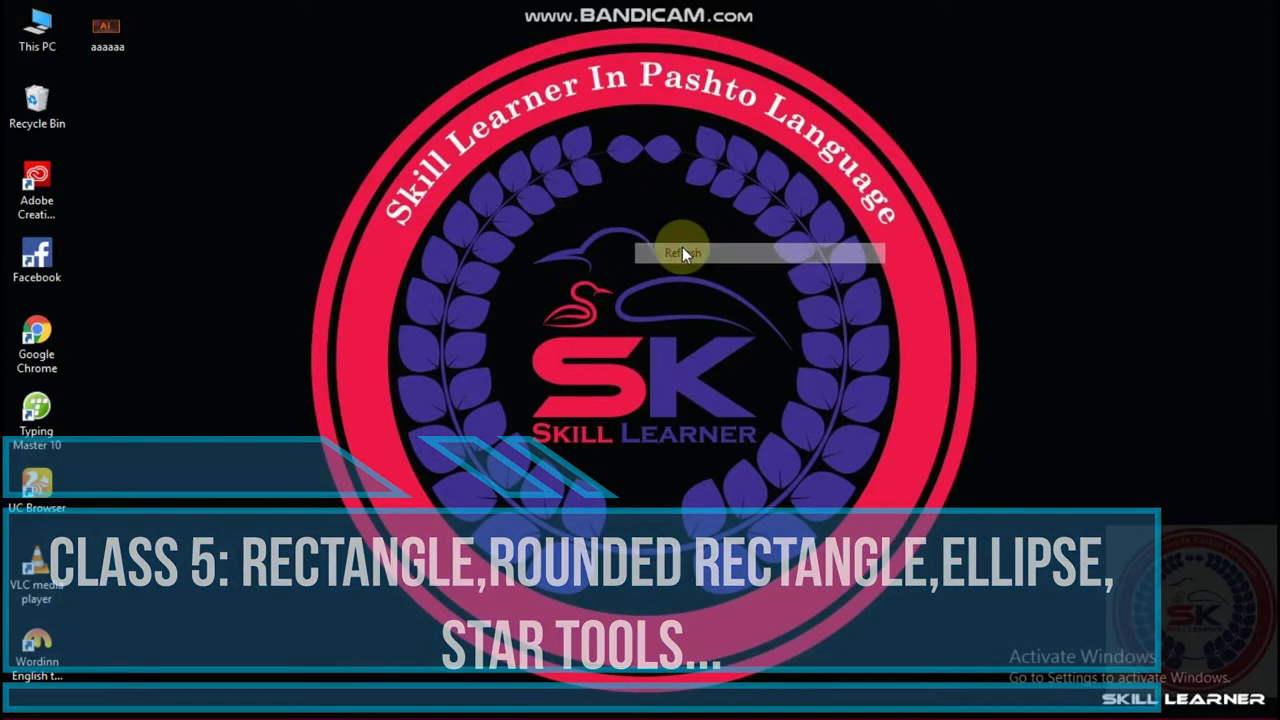
pyautogui.rightClick(537, 268)
pyautogui.click(580, 325)
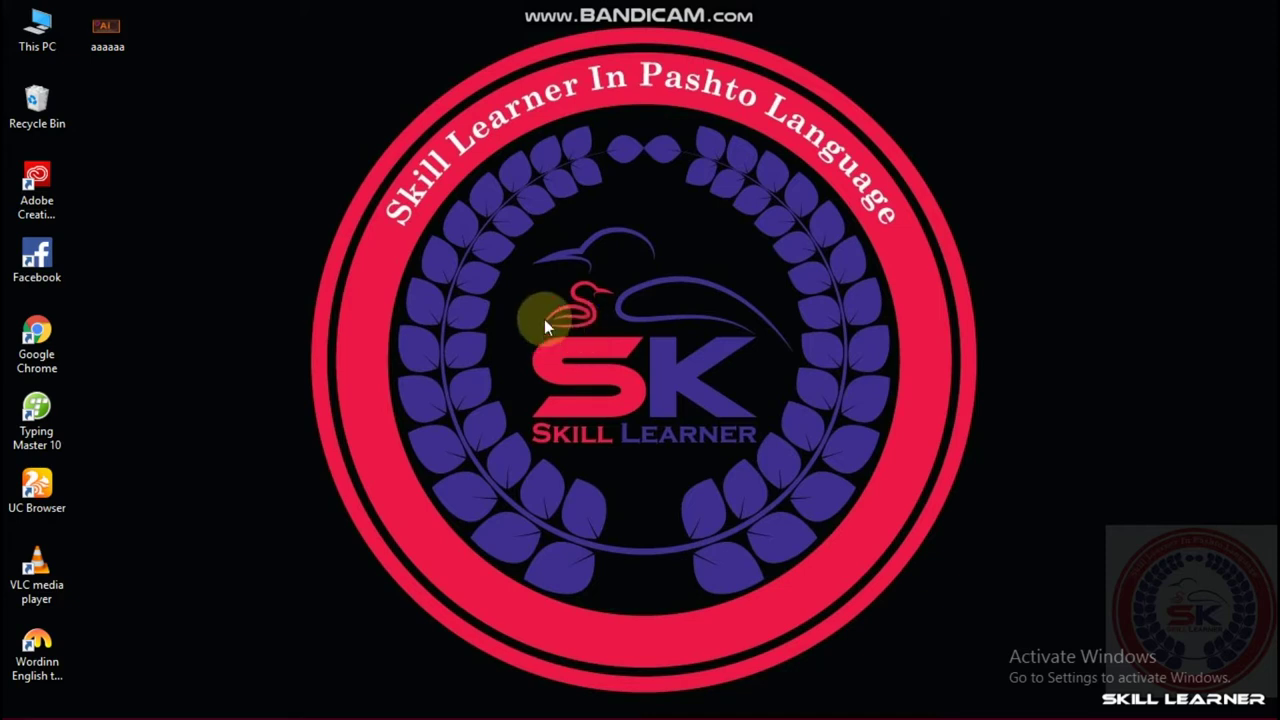
pyautogui.moveTo(510, 712)
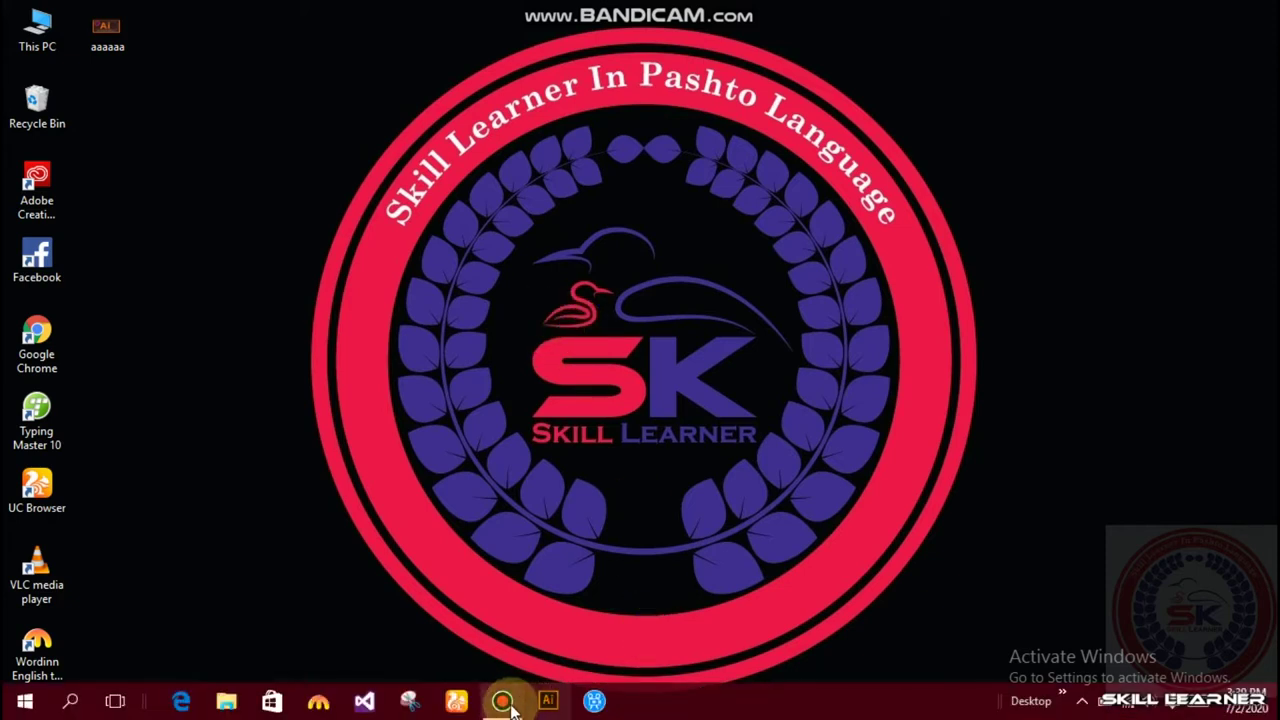
# Launch Illustrator and create a new Letter 792 × 612 px document
pyautogui.click(546, 701)
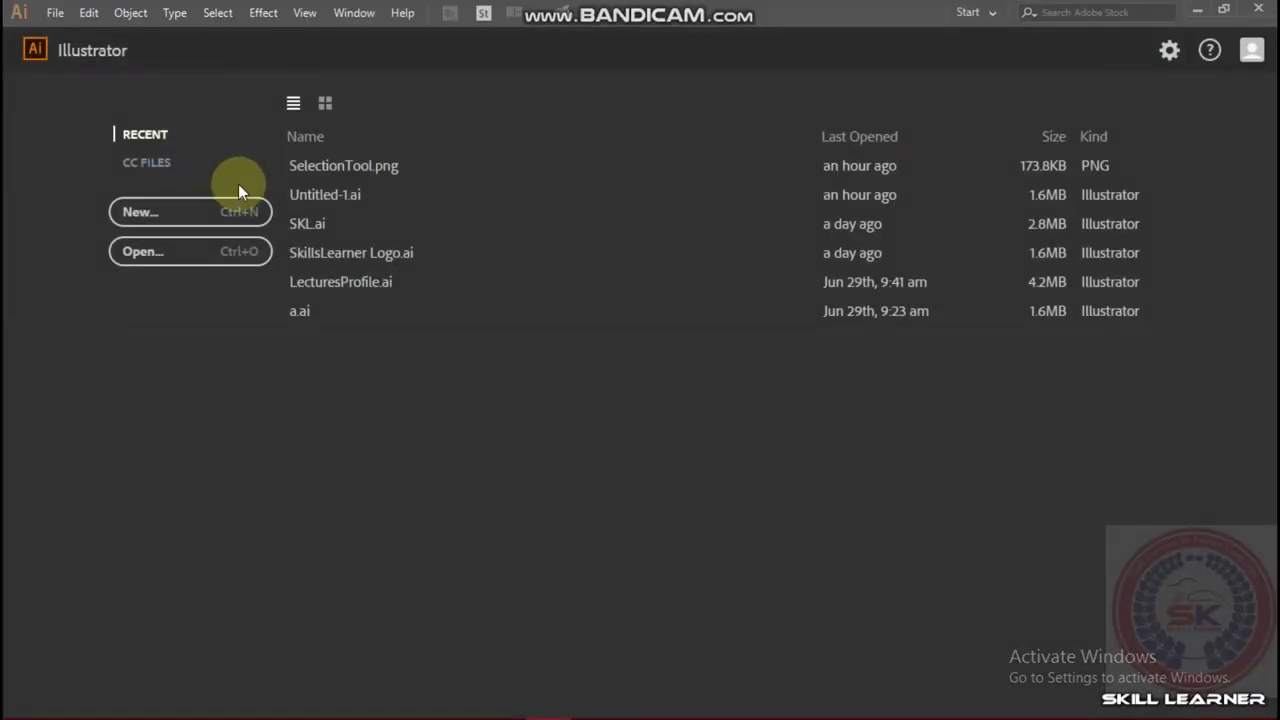
pyautogui.click(201, 213)
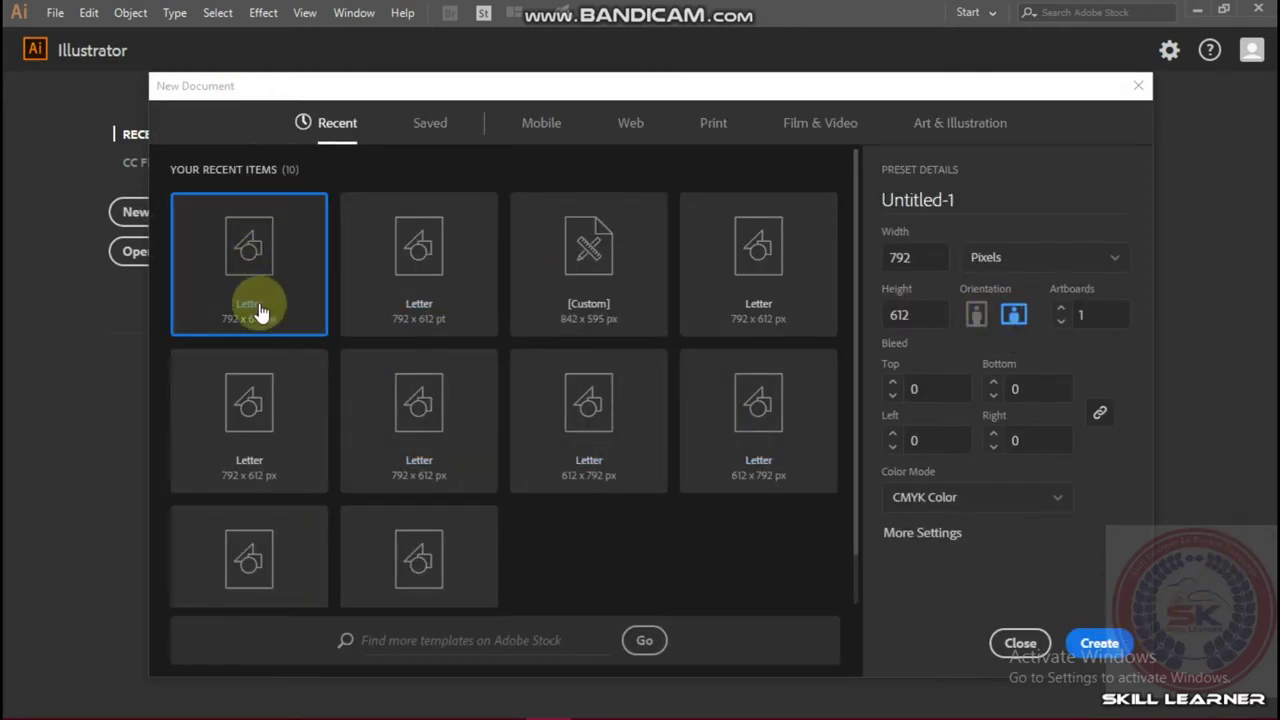
pyautogui.click(1100, 644)
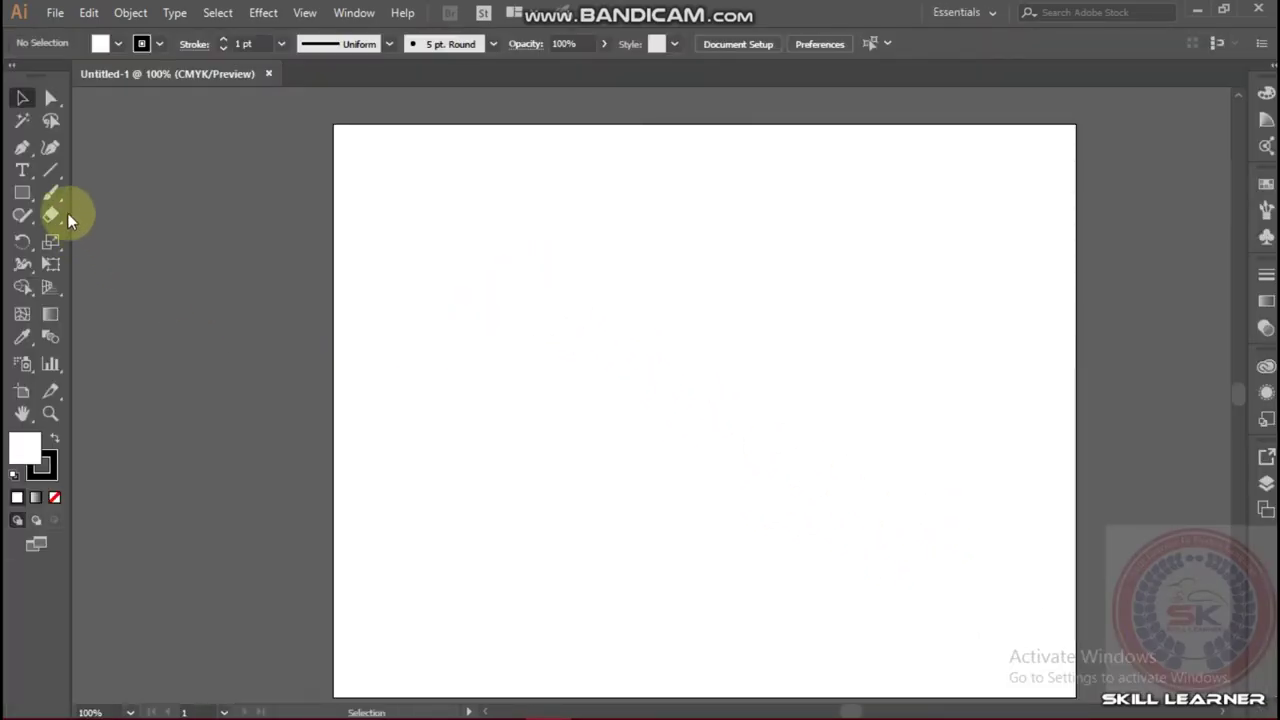
pyautogui.click(23, 97)
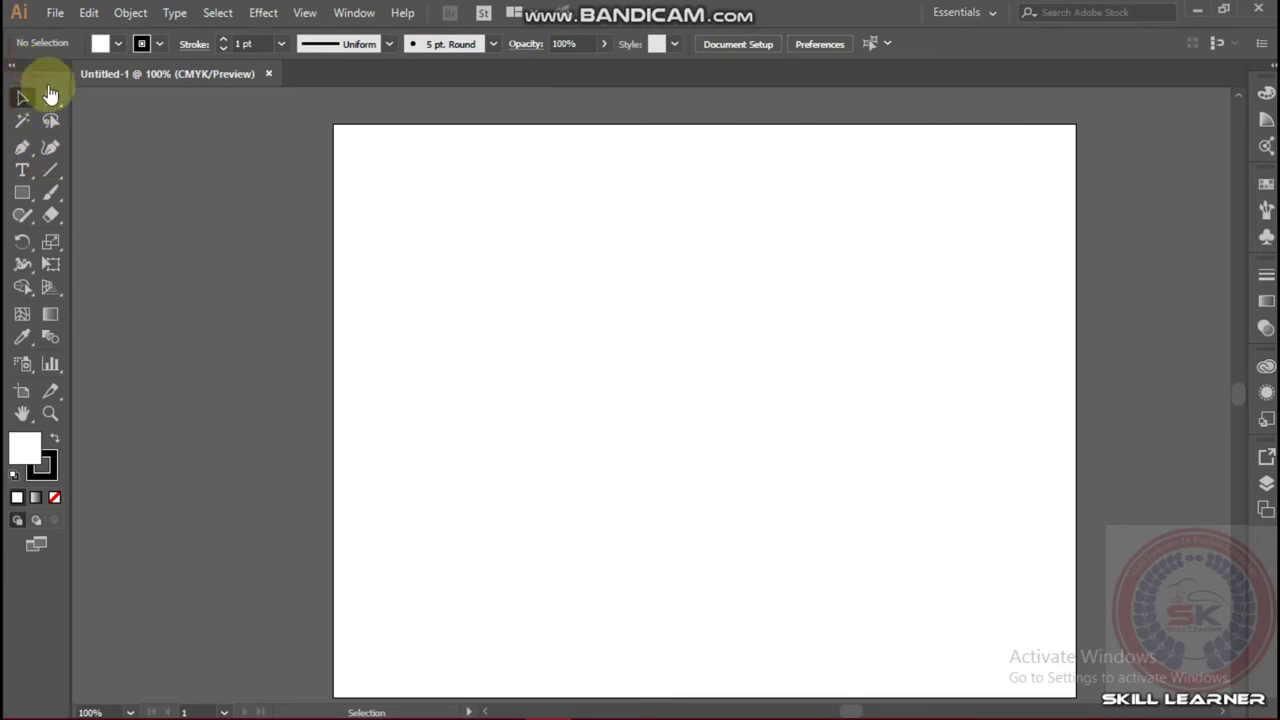
# Float the Tools panel, preview the shape flyout, and activate the Rectangle tool
pyautogui.moveTo(51, 64); pyautogui.dragTo(260, 153)
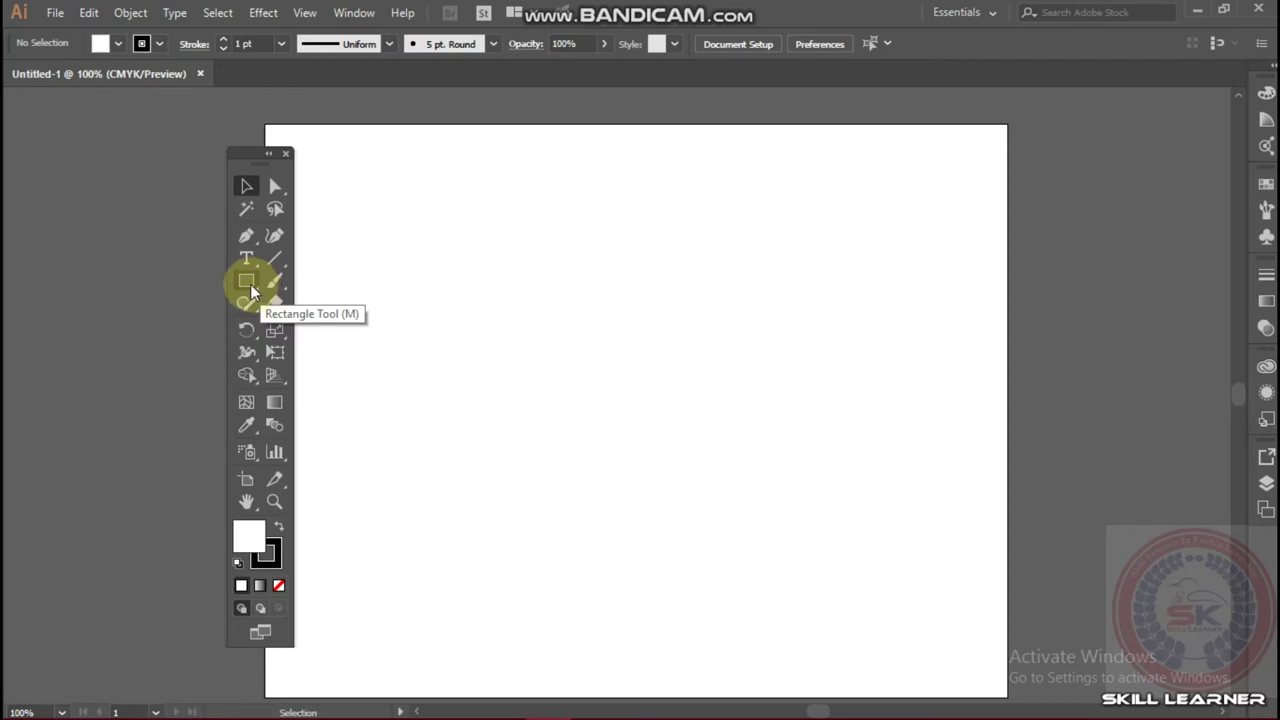
pyautogui.click(252, 283)
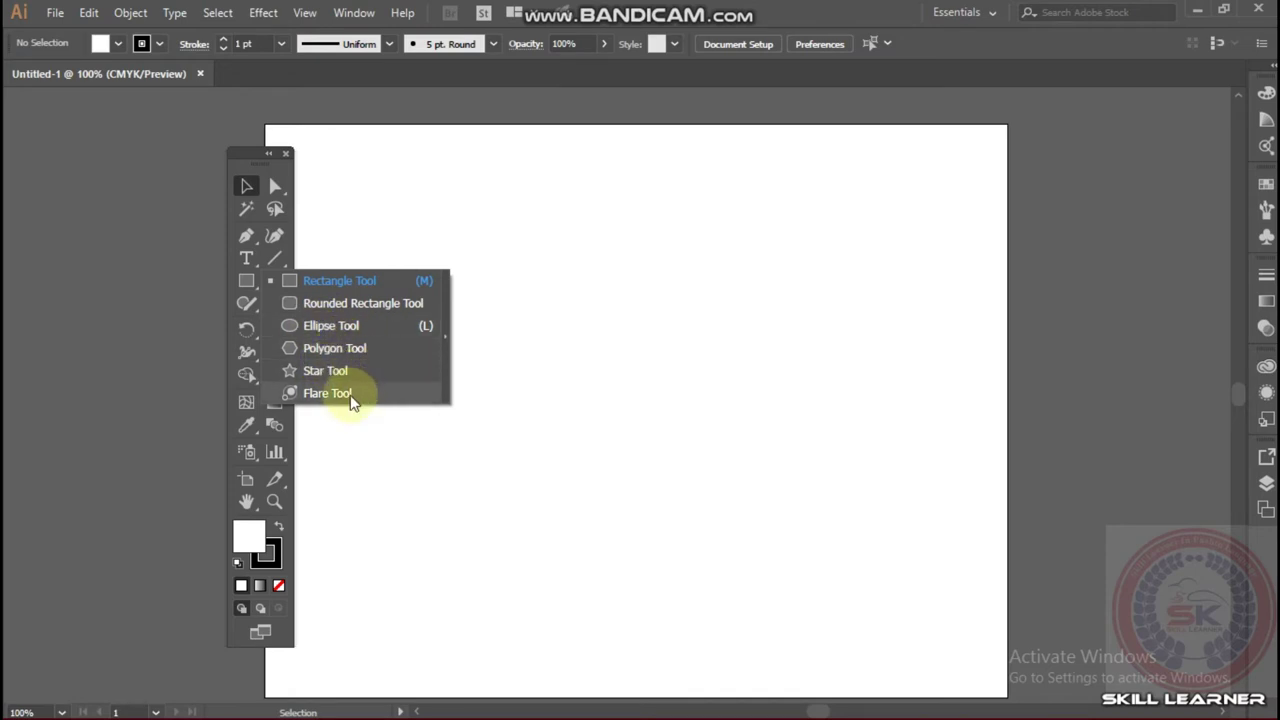
pyautogui.moveTo(243, 153); pyautogui.dragTo(31, 97)
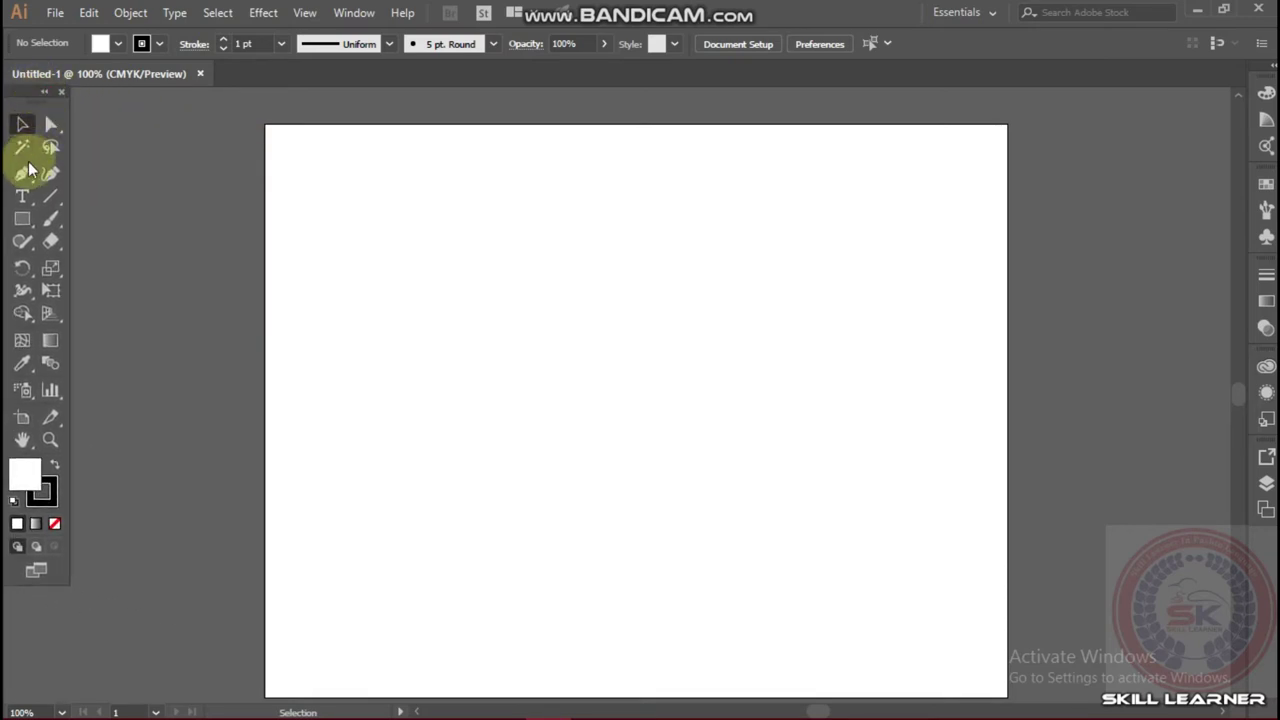
pyautogui.click(22, 218)
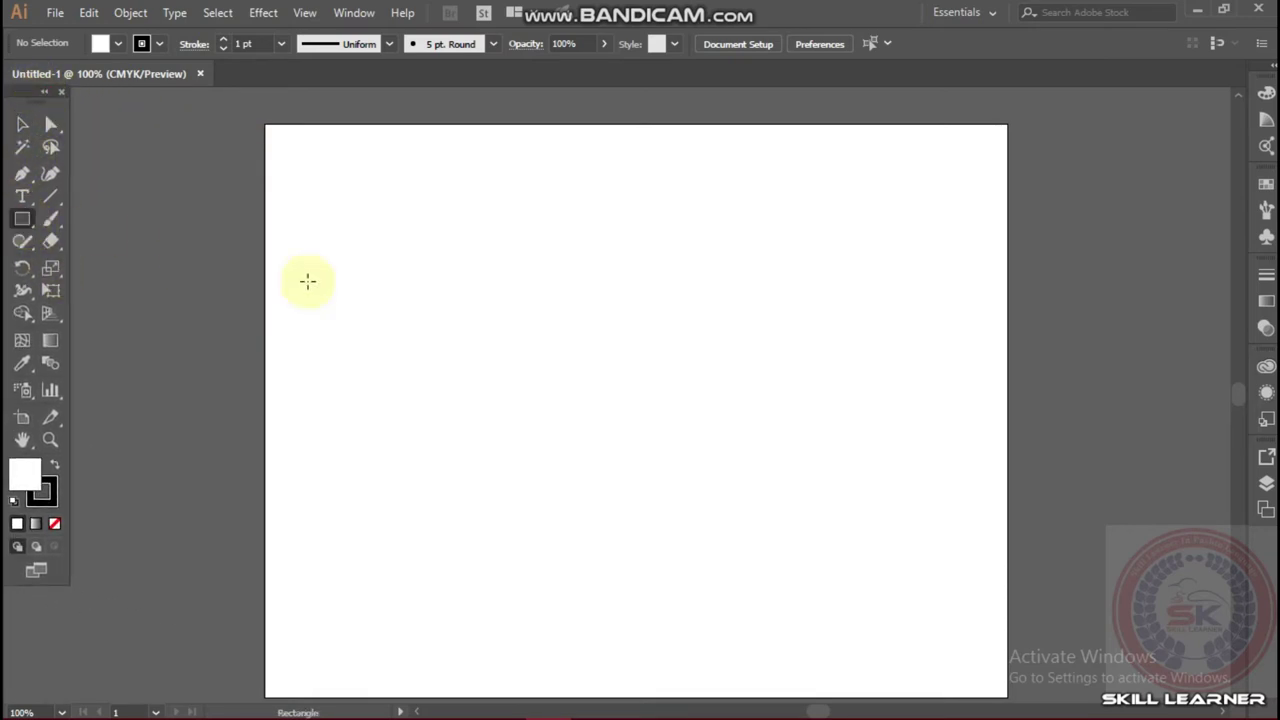
pyautogui.keyDown('alt'); pyautogui.scroll(3, 390, 303); pyautogui.keyUp('alt')
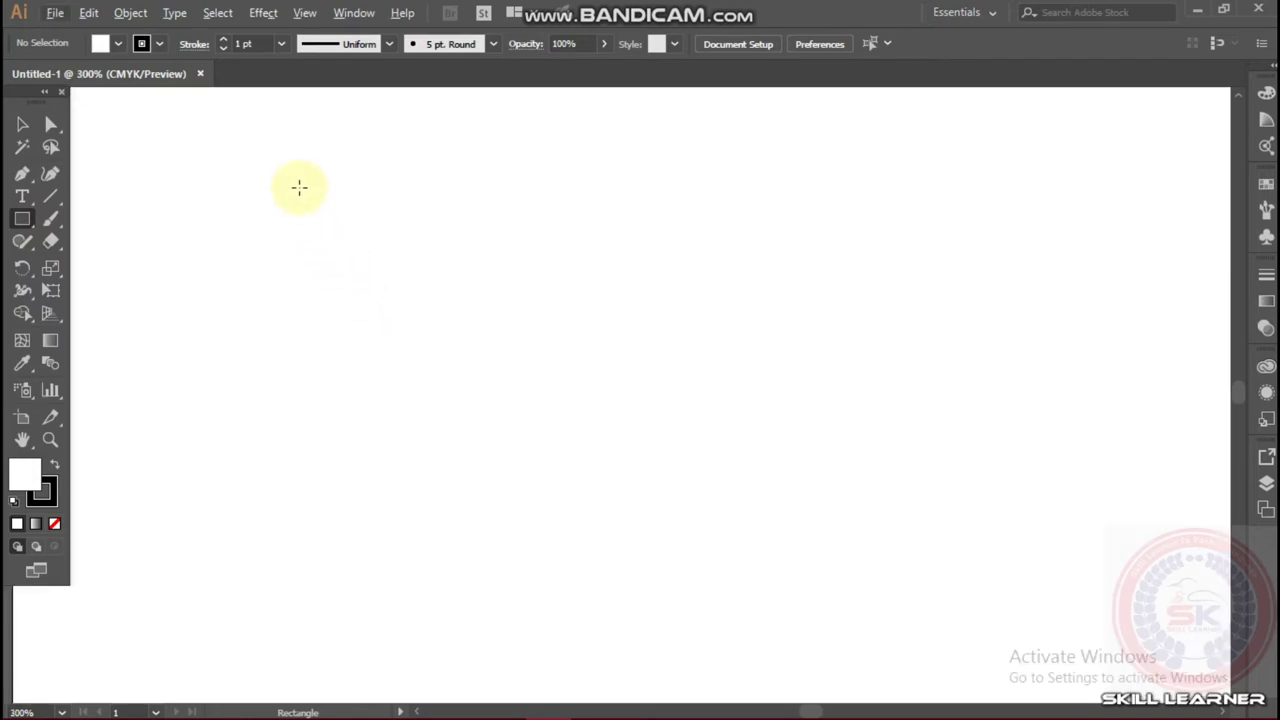
pyautogui.click(259, 160)
pyautogui.moveTo(259, 160); pyautogui.dragTo(517, 399)
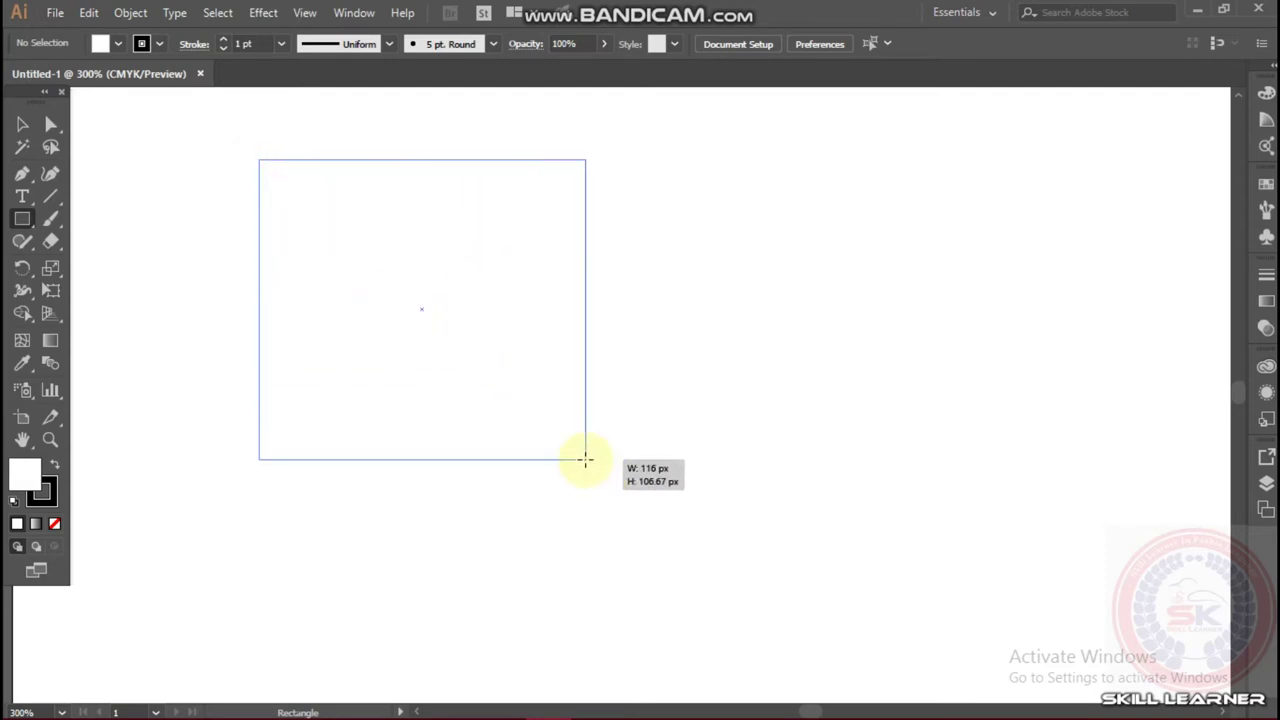
pyautogui.moveTo(517, 399); pyautogui.dragTo(586, 459)
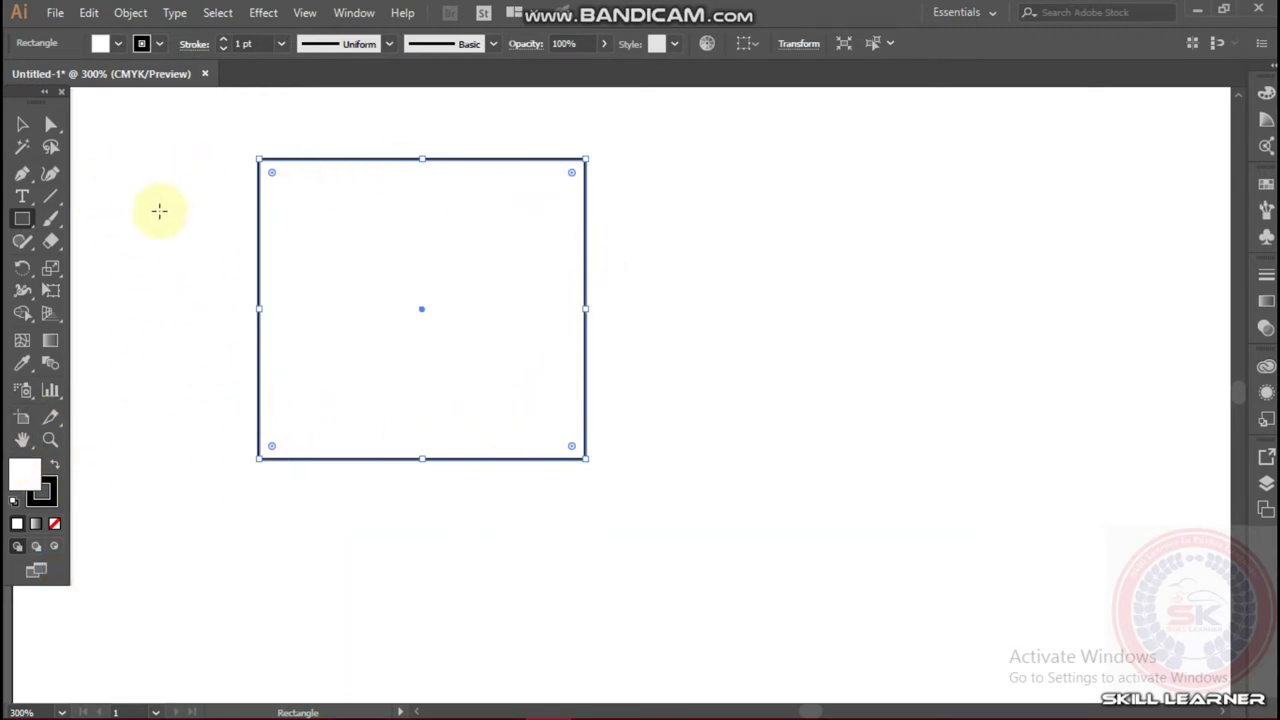
pyautogui.click(22, 124)
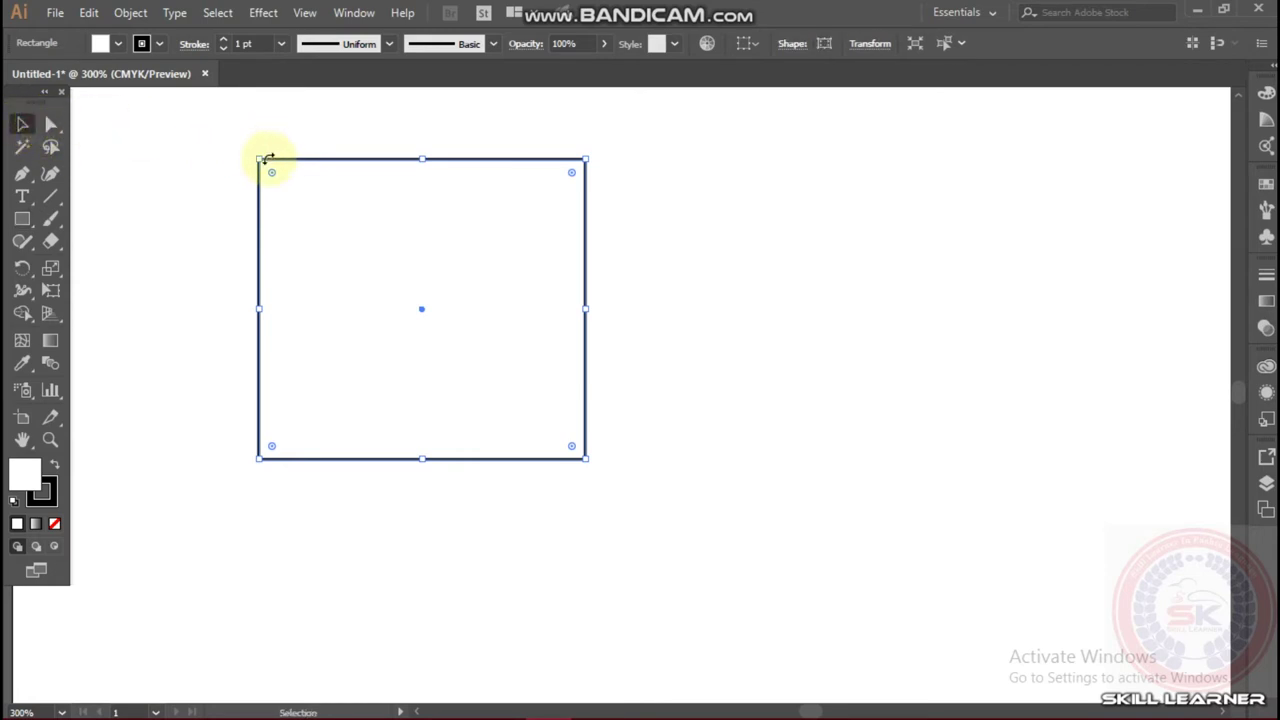
pyautogui.moveTo(229, 150); pyautogui.dragTo(630, 478)
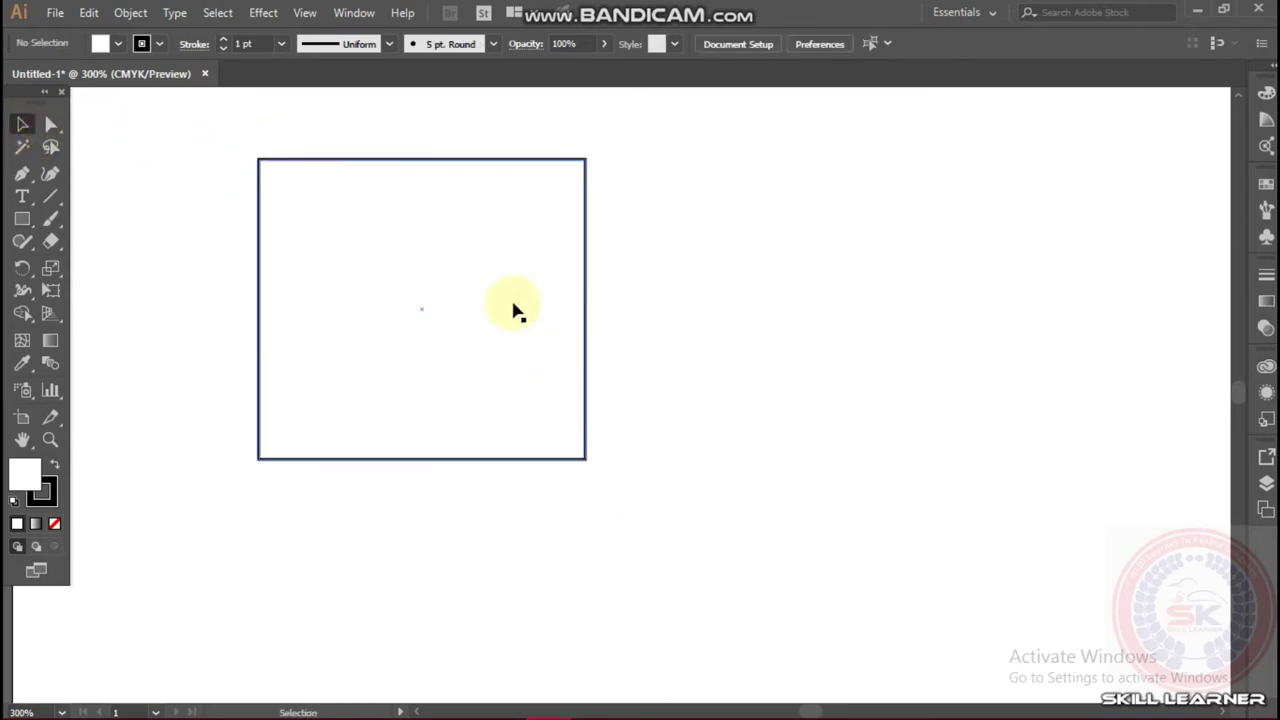
pyautogui.moveTo(209, 140); pyautogui.dragTo(690, 518)
pyautogui.press('Delete')
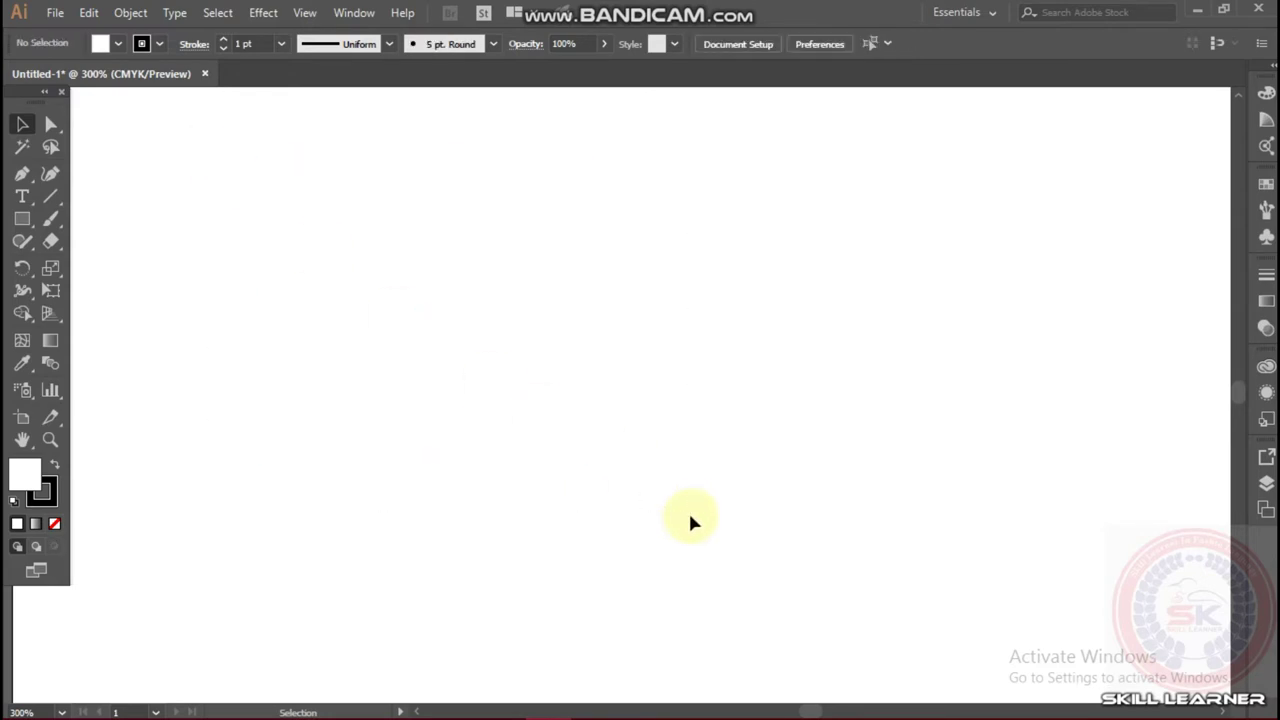
pyautogui.click(22, 219)
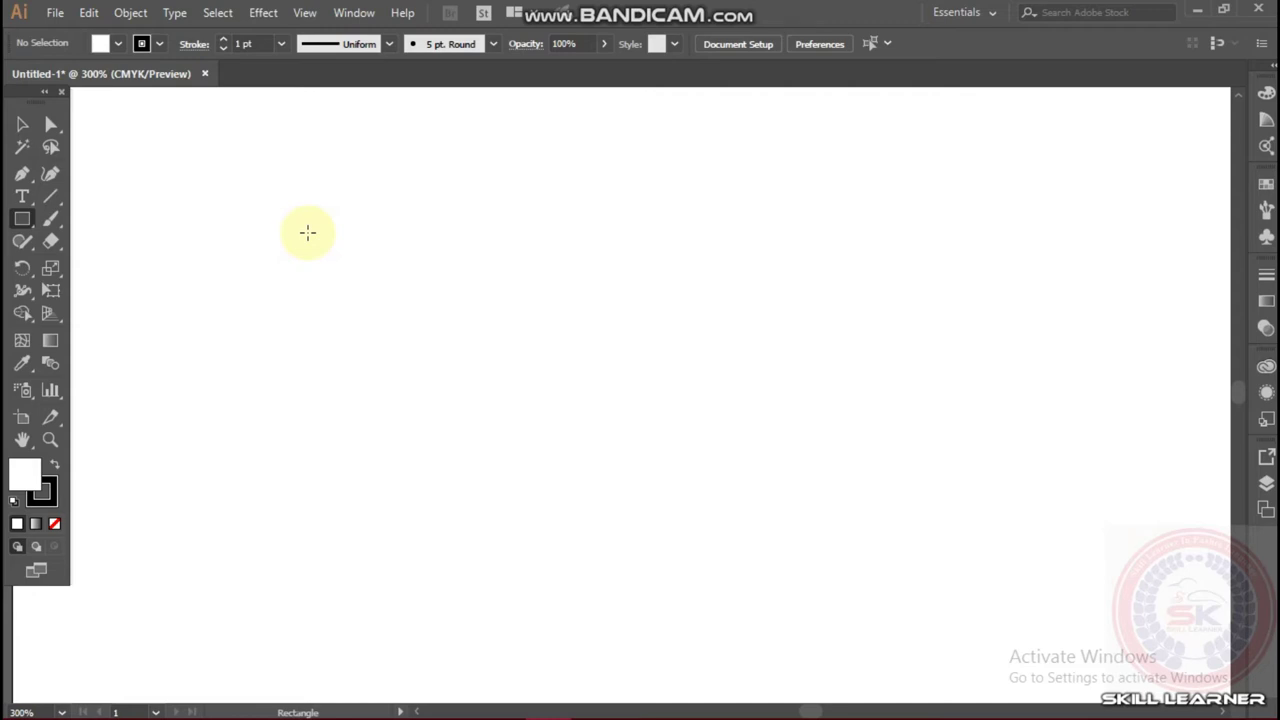
pyautogui.click(307, 233)
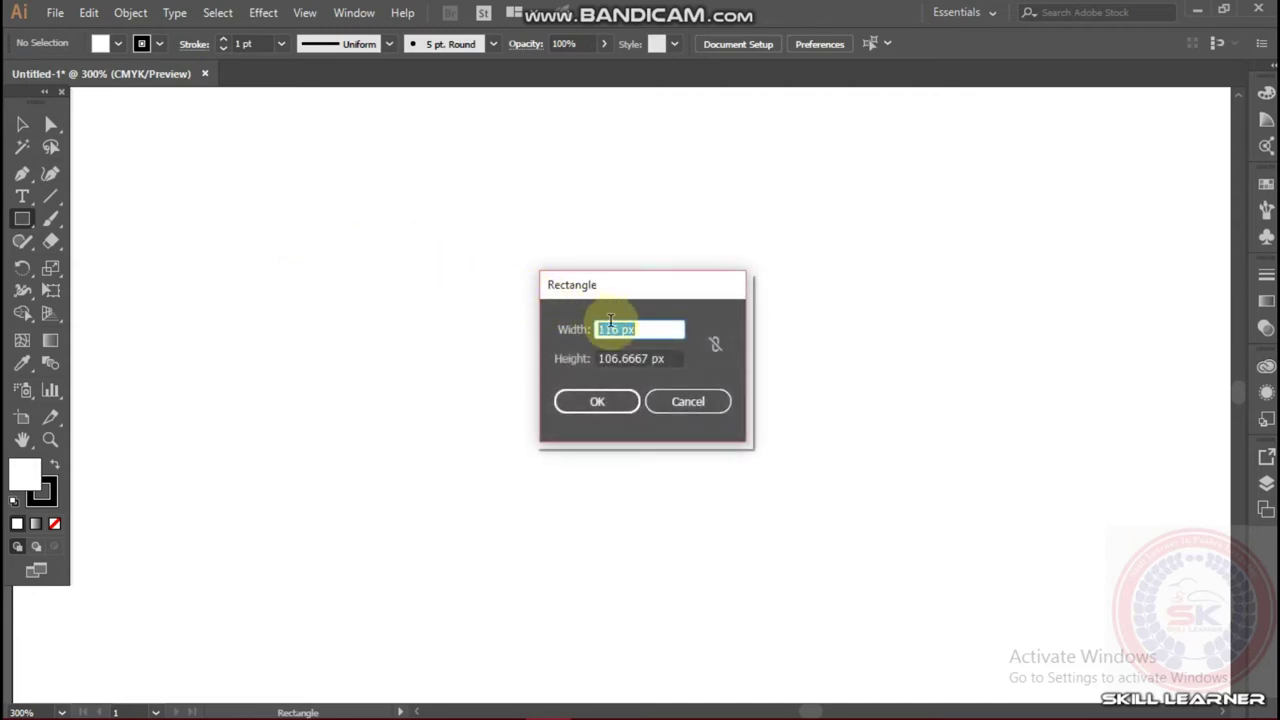
pyautogui.click(603, 403)
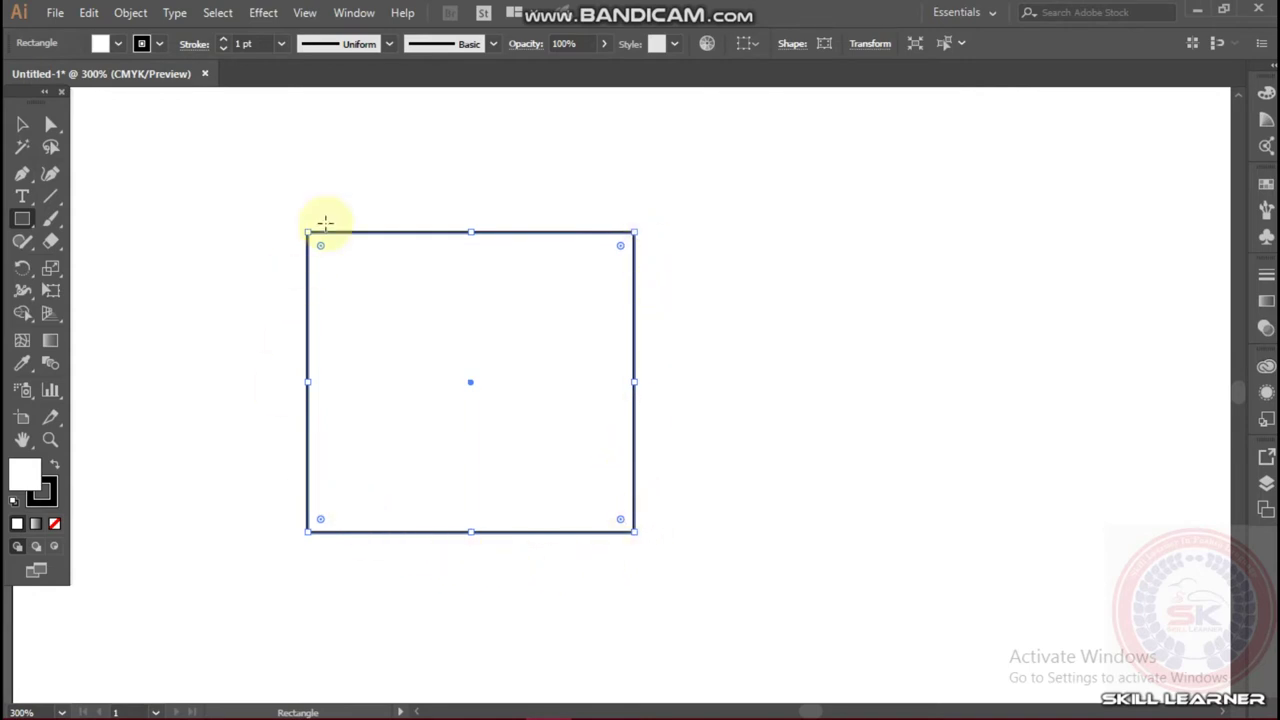
pyautogui.press('Delete')
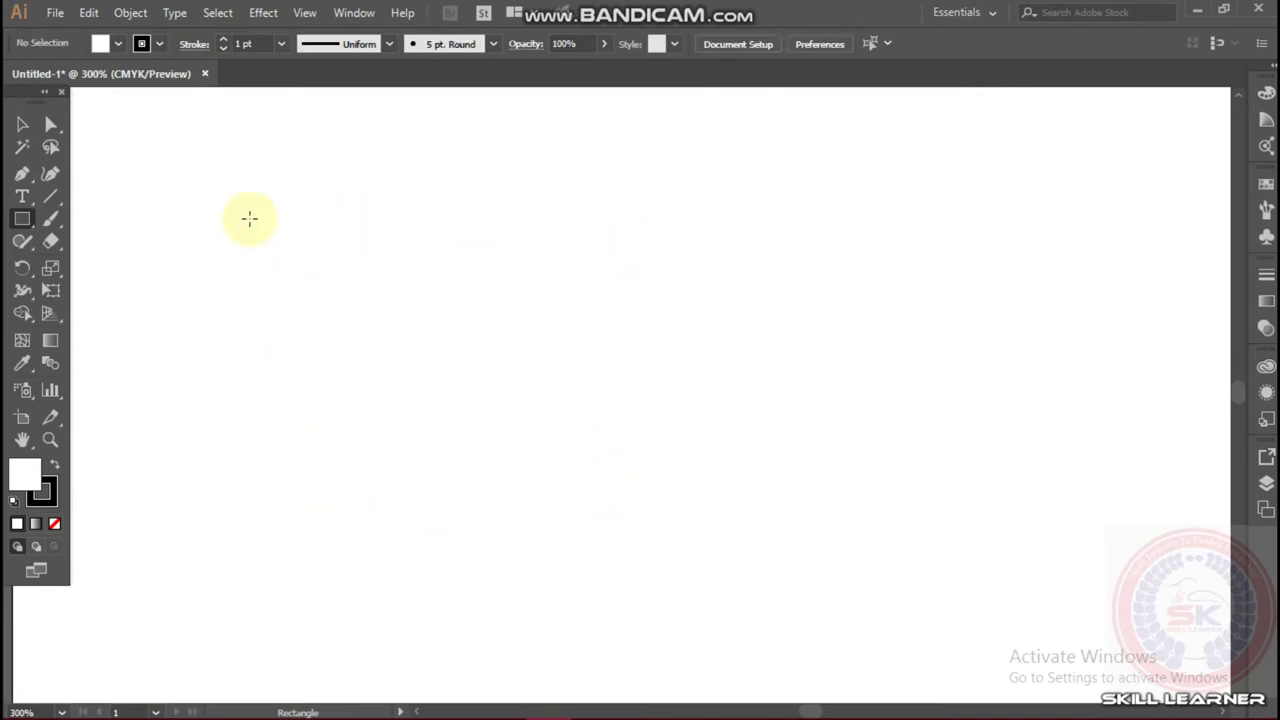
# Create a 116 × 106.6667 px rectangle through the Rectangle size dialog
pyautogui.click(28, 228)
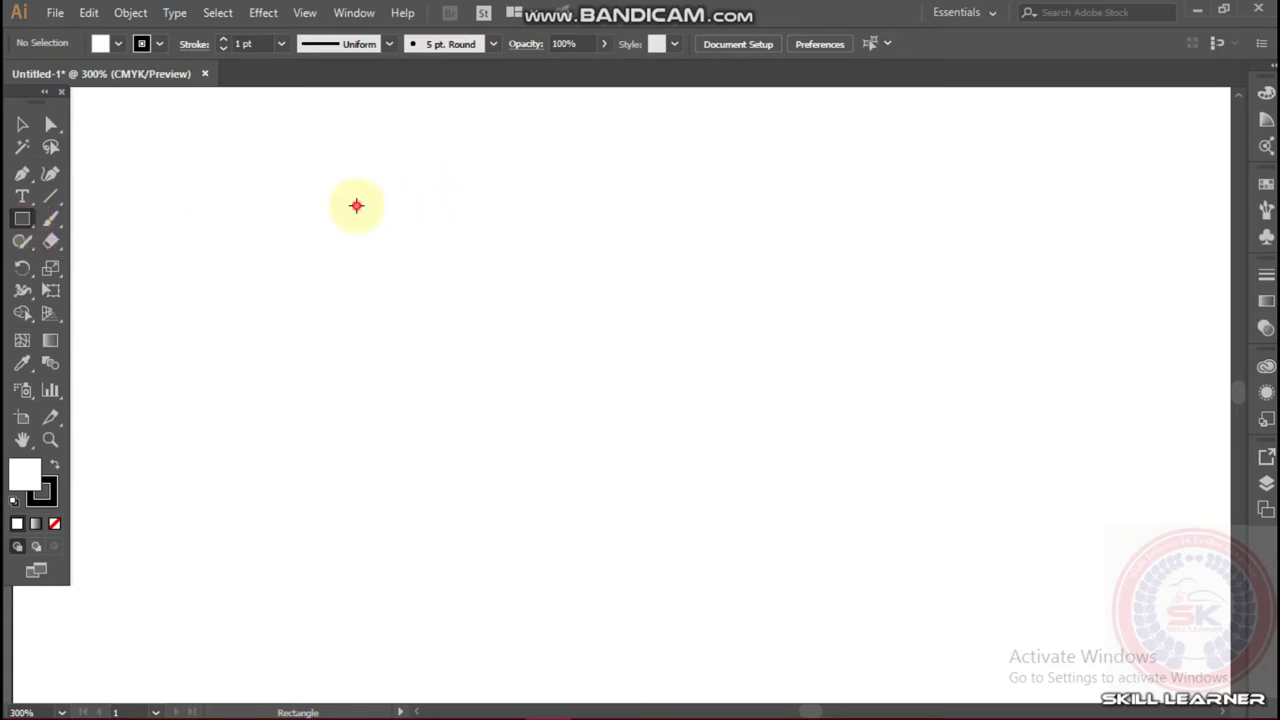
pyautogui.click(356, 205)
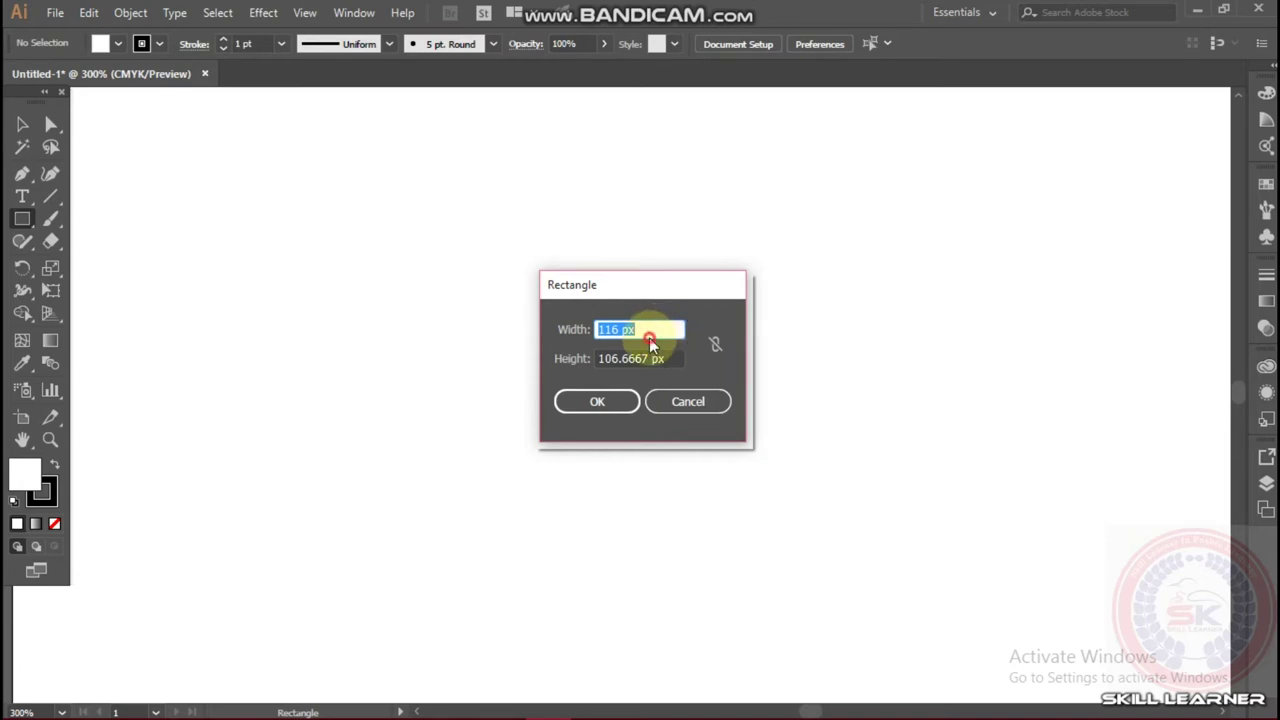
pyautogui.click(646, 330)
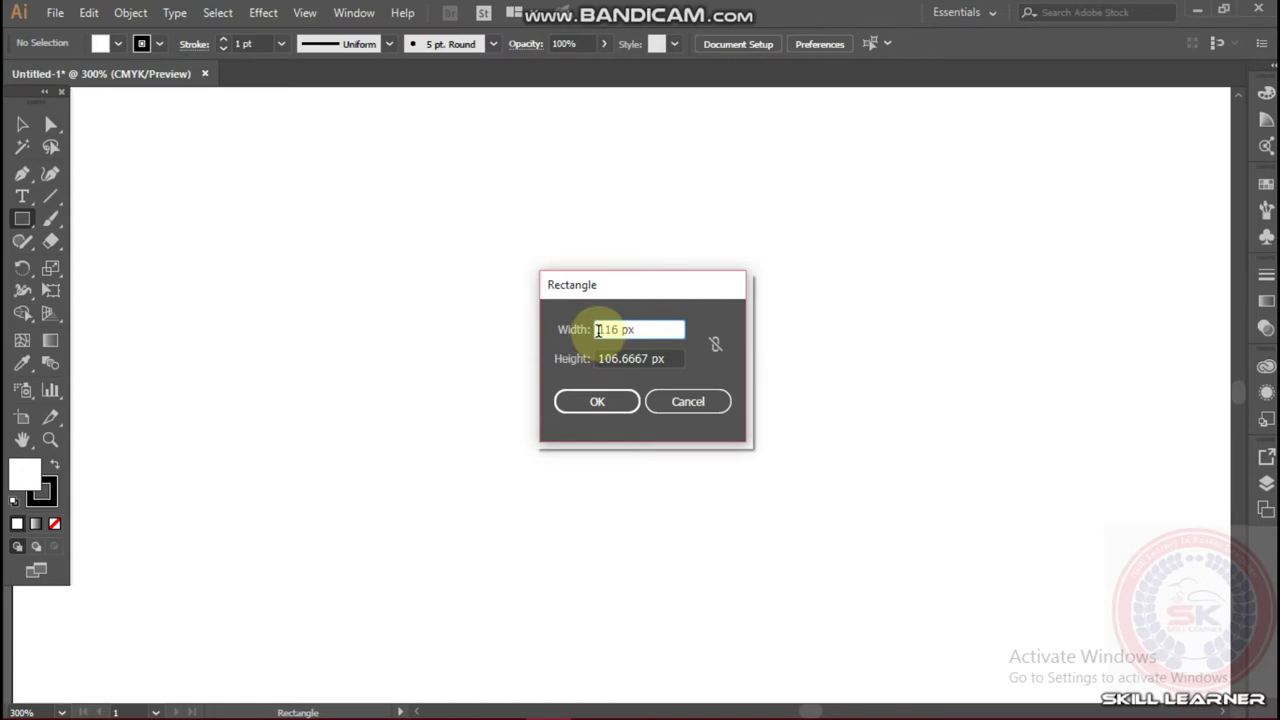
pyautogui.moveTo(598, 330); pyautogui.dragTo(641, 330)
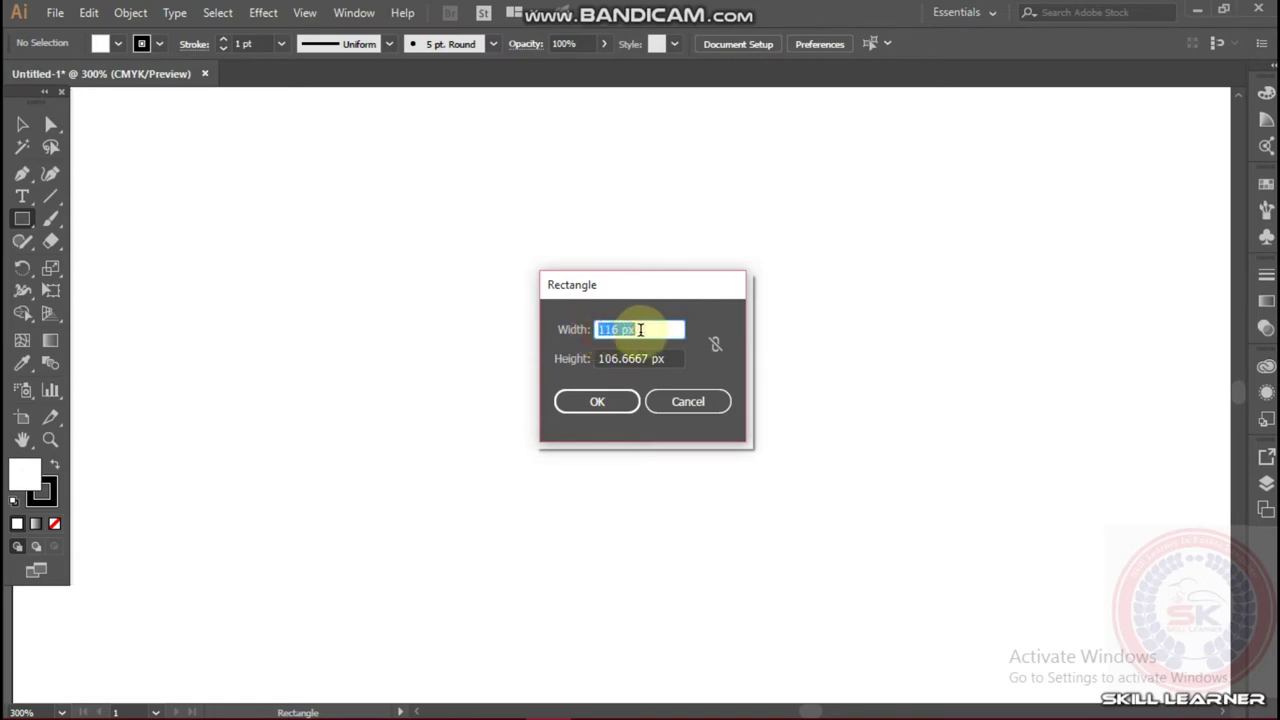
pyautogui.click(642, 330)
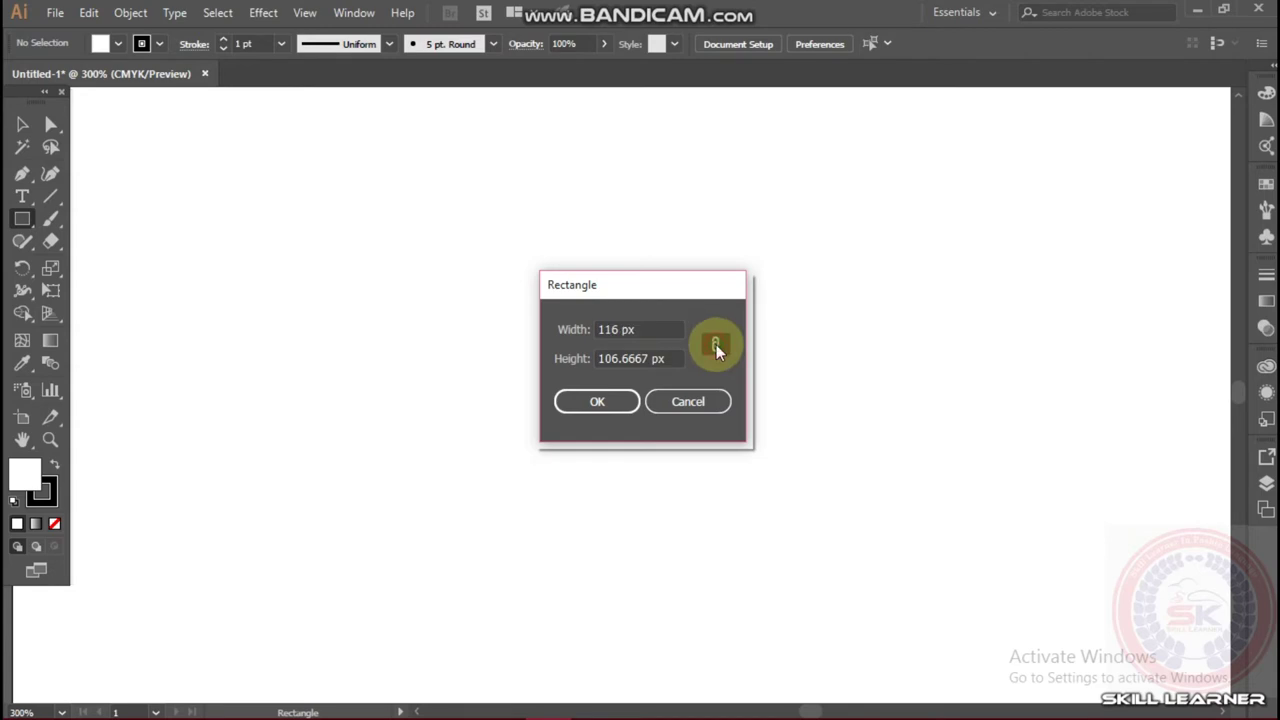
pyautogui.click(714, 344)
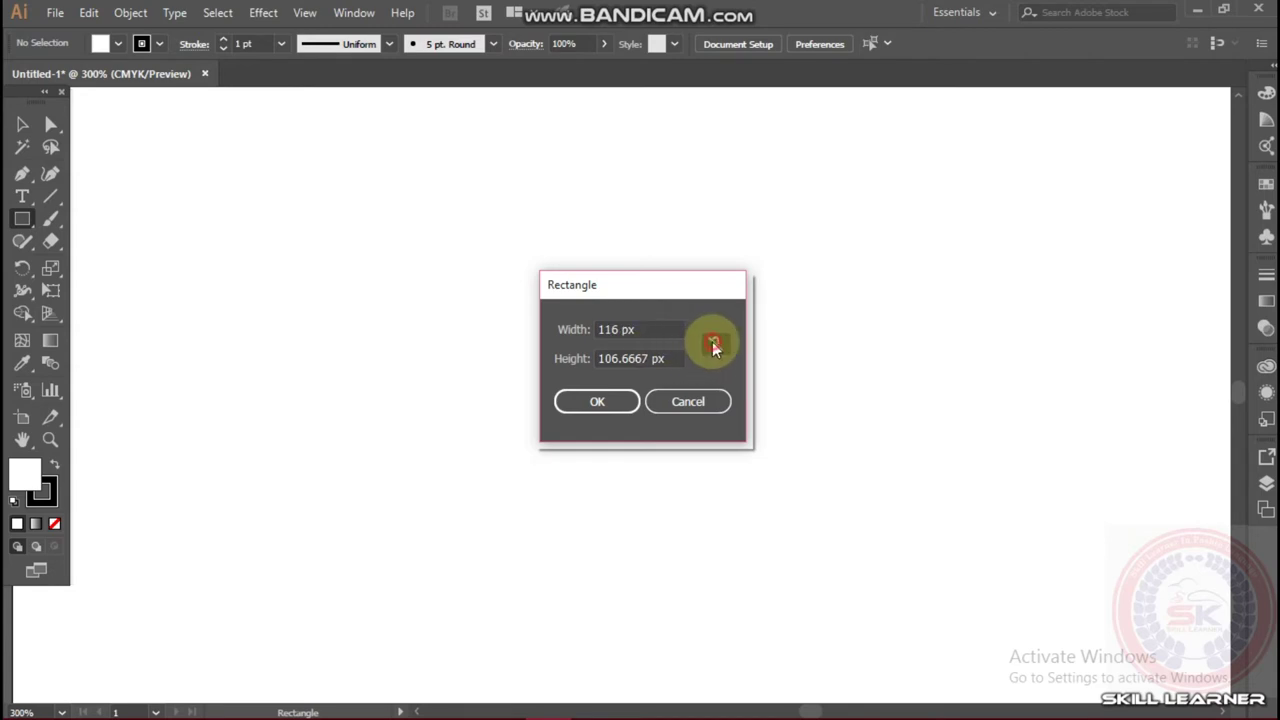
pyautogui.click(610, 401)
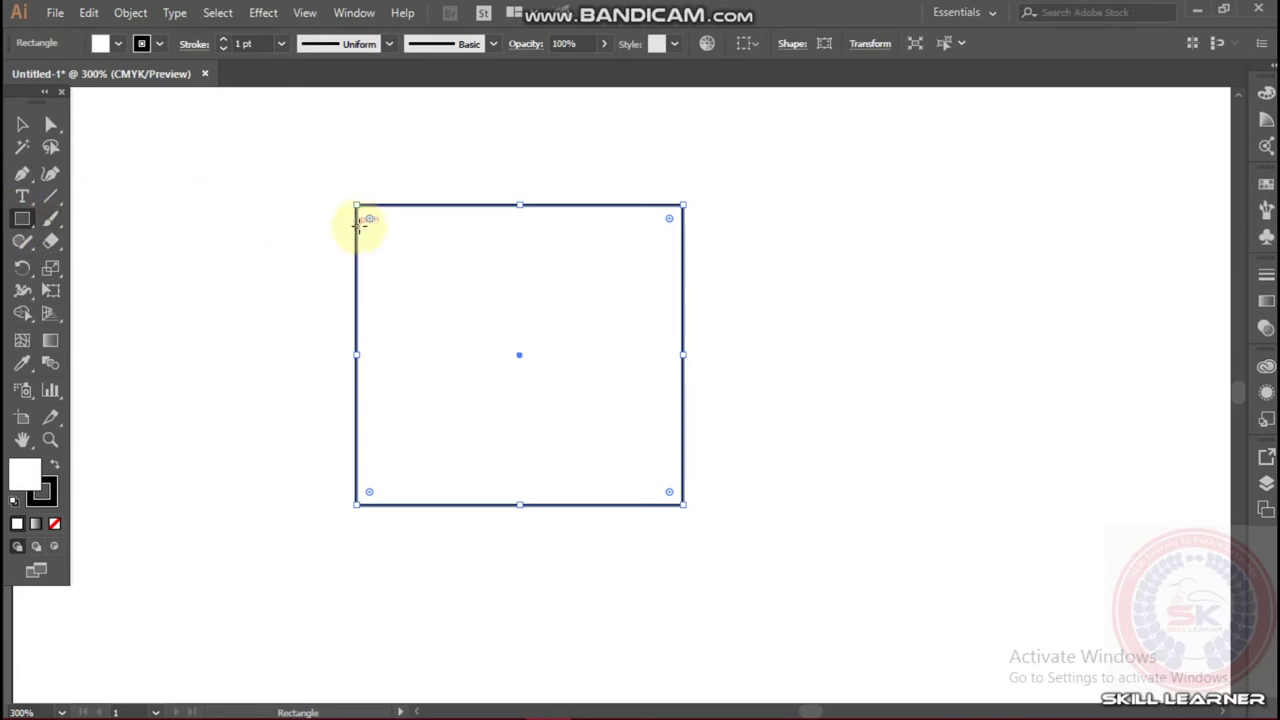
# Delete the rectangle and drag out a wide rectangle about 101 × 50 px
pyautogui.press('Delete')
pyautogui.moveTo(320, 196)
pyautogui.mouseDown()
pyautogui.moveTo(414, 281)
pyautogui.moveTo(557, 372)
pyautogui.mouseUp()
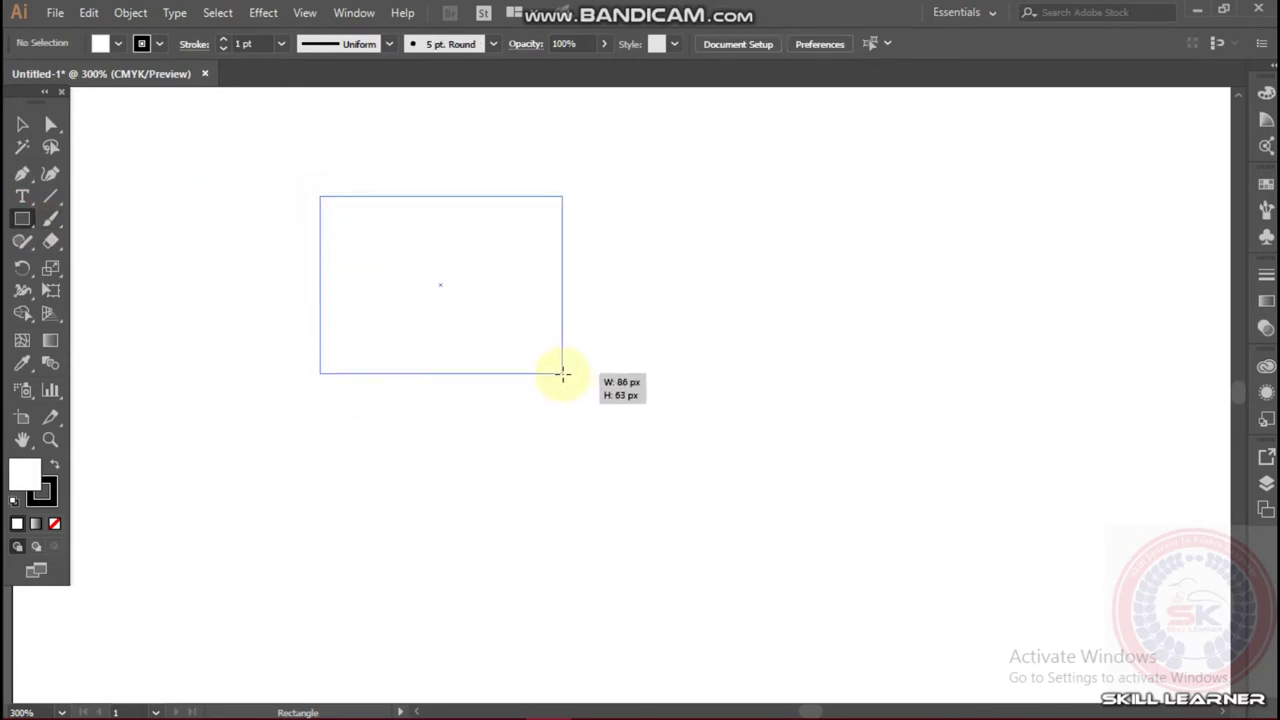
pyautogui.moveTo(557, 372); pyautogui.dragTo(601, 406)
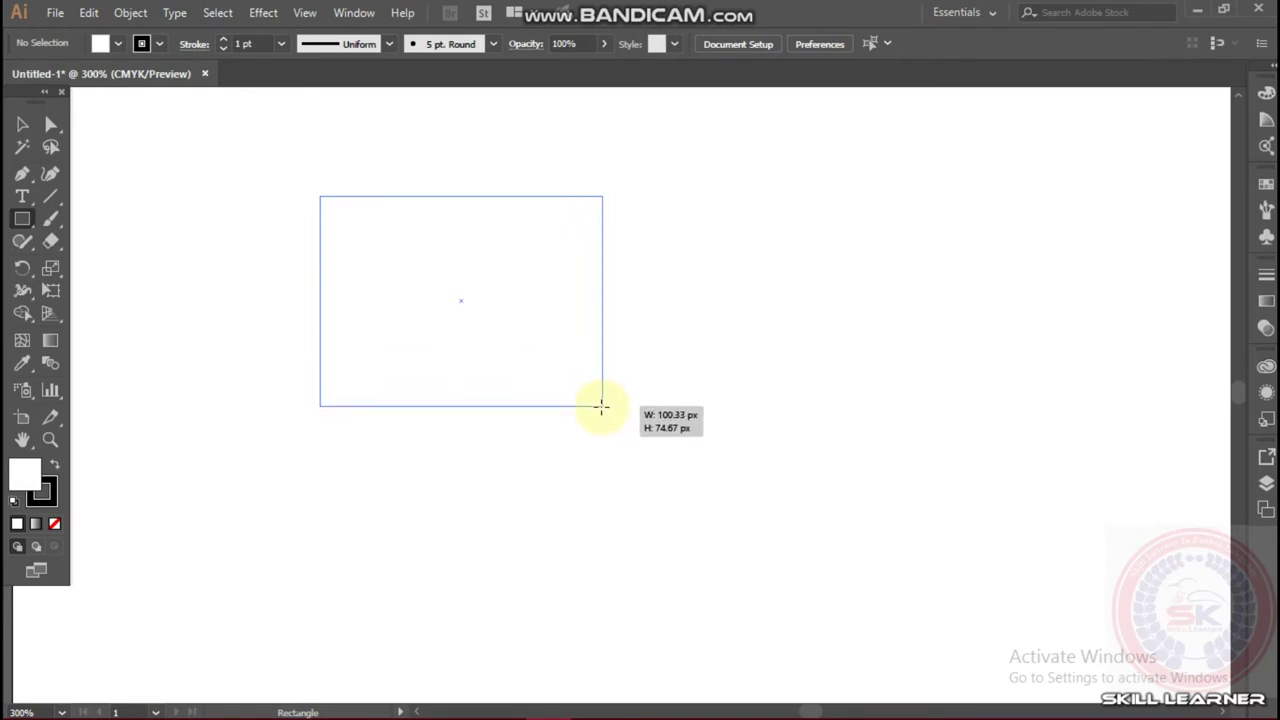
pyautogui.moveTo(601, 406)
pyautogui.mouseDown()
pyautogui.moveTo(603, 417)
pyautogui.moveTo(602, 339)
pyautogui.mouseUp()
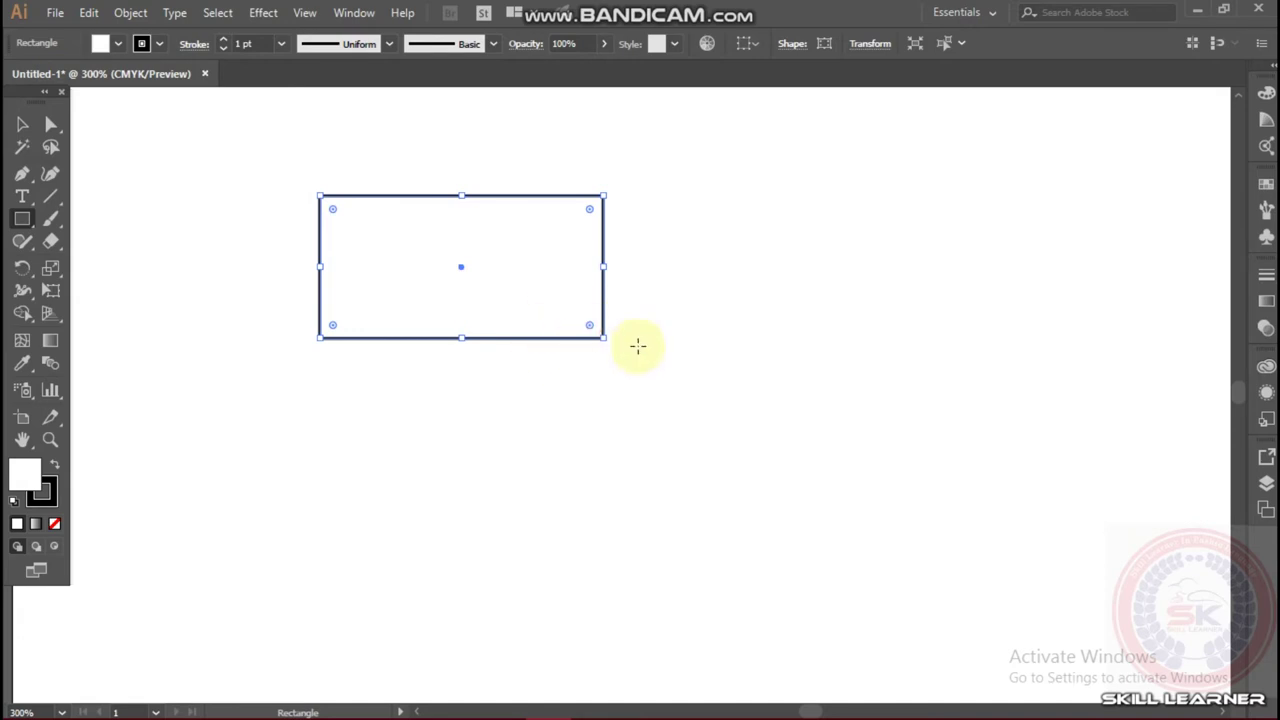
# Create a 200 × 100 px rectangle from typed values in the Rectangle dialog
pyautogui.click(767, 268)
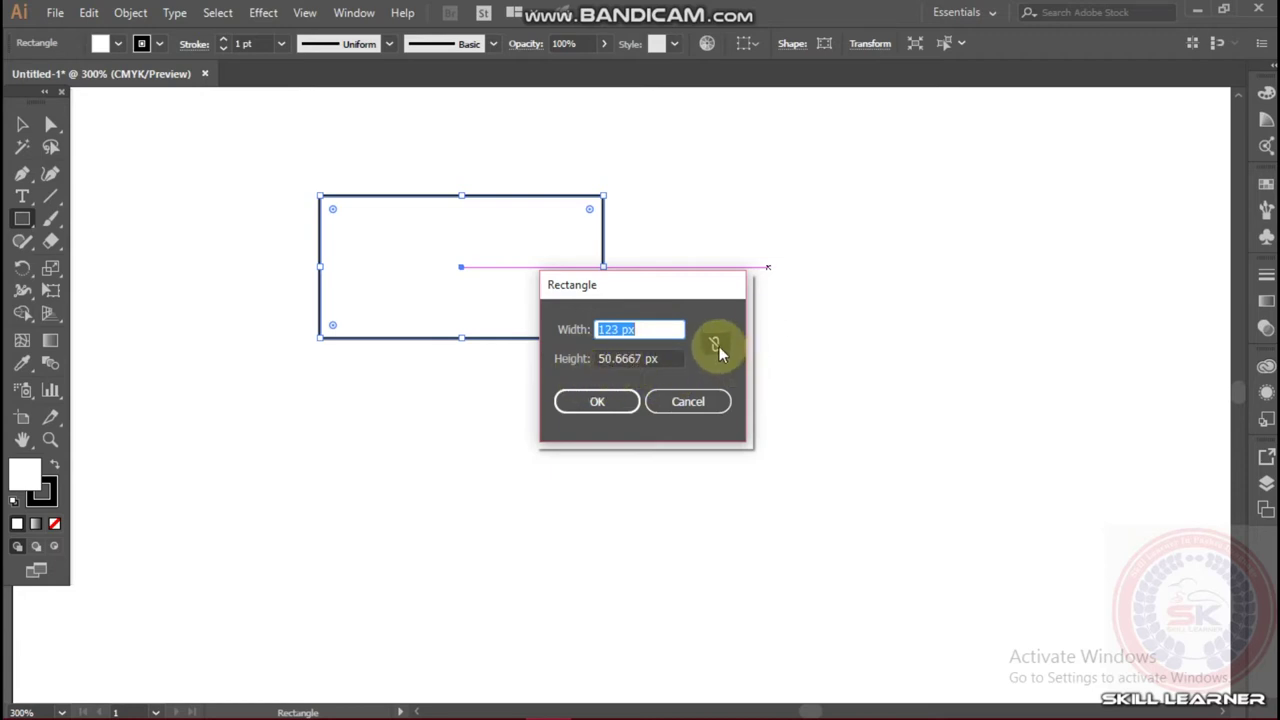
pyautogui.click(716, 344)
pyautogui.click(700, 400)
pyautogui.click(736, 272)
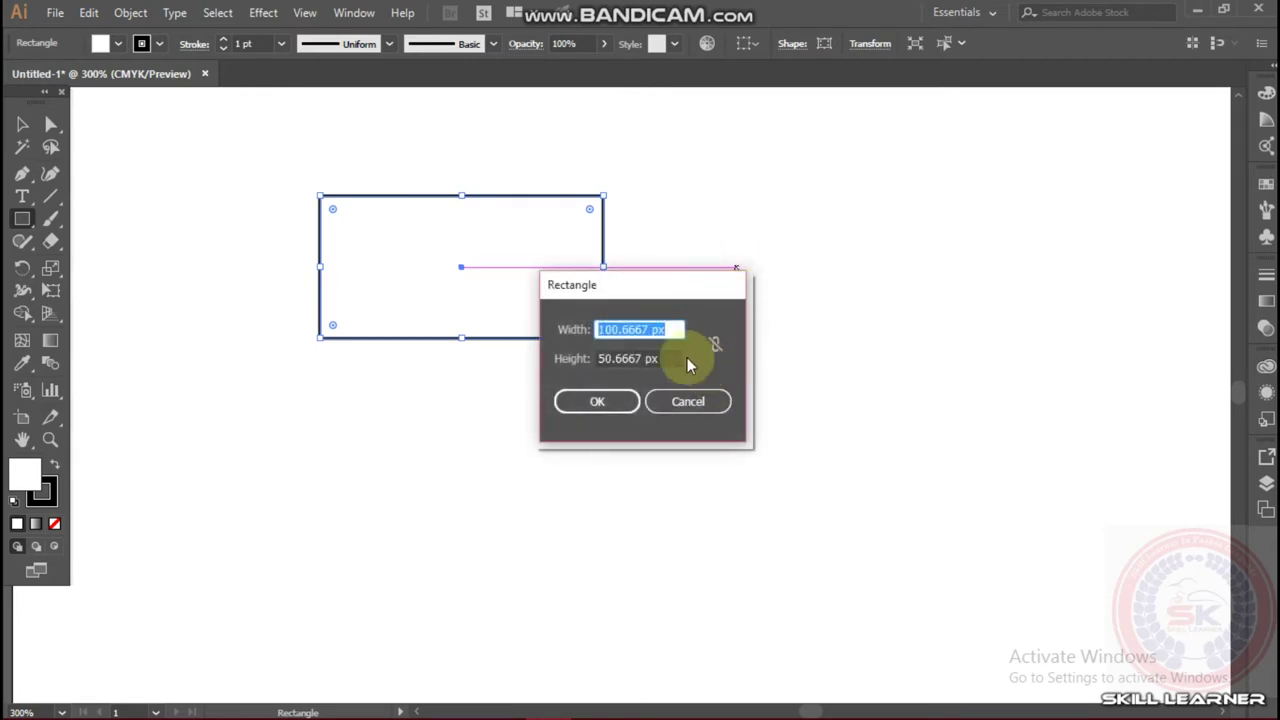
pyautogui.click(716, 344)
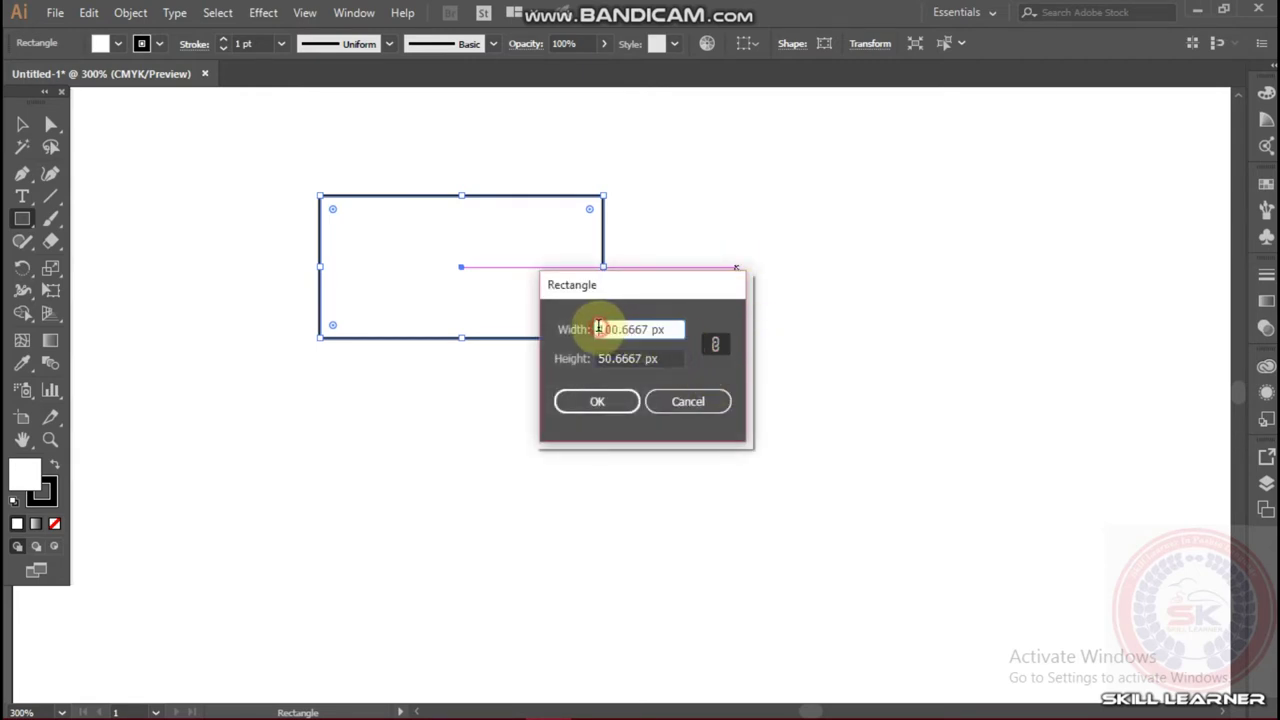
pyautogui.moveTo(598, 328); pyautogui.dragTo(646, 328)
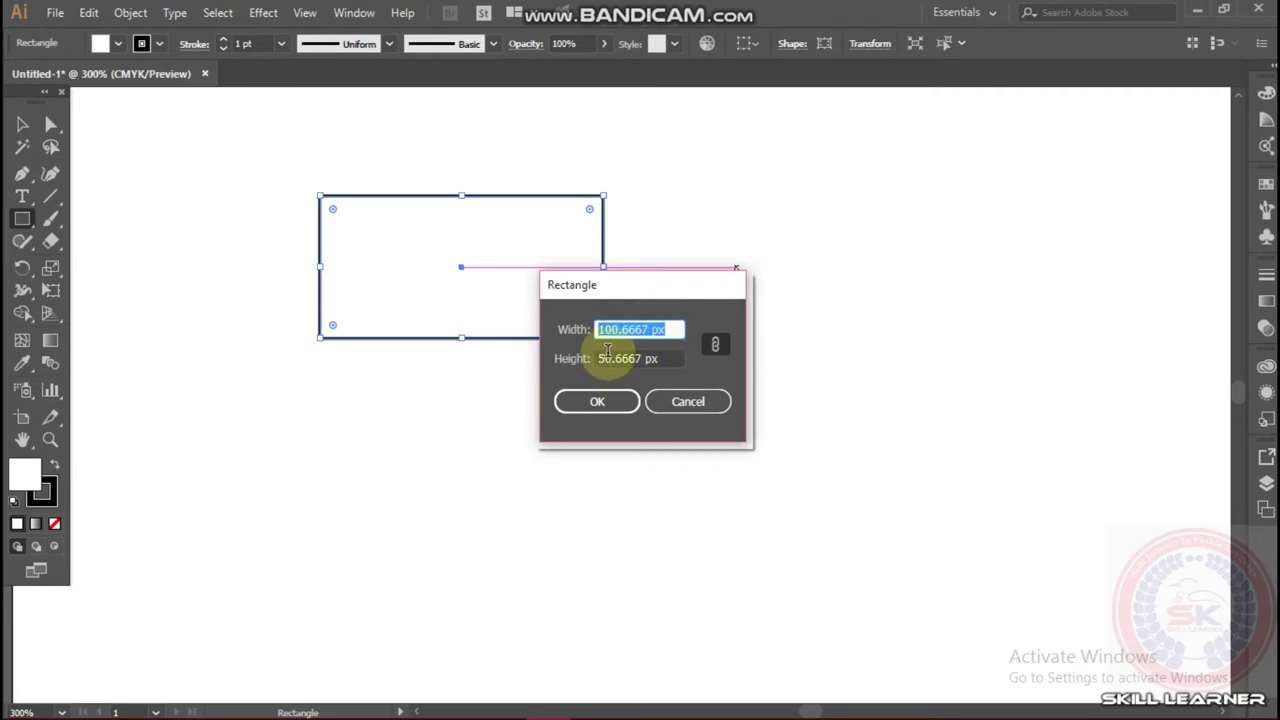
pyautogui.write('200')
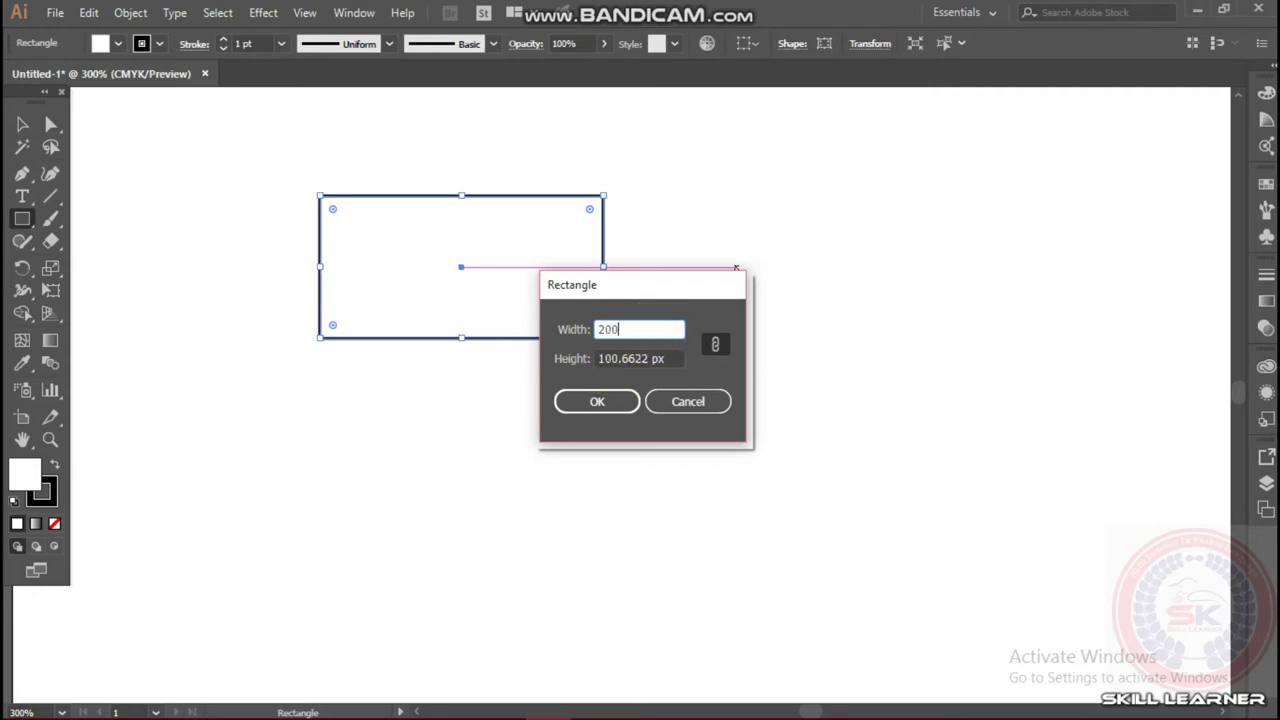
pyautogui.click(634, 358)
pyautogui.moveTo(596, 358); pyautogui.dragTo(663, 357)
pyautogui.press('BackSpace')
pyautogui.write('100')
pyautogui.click(618, 400)
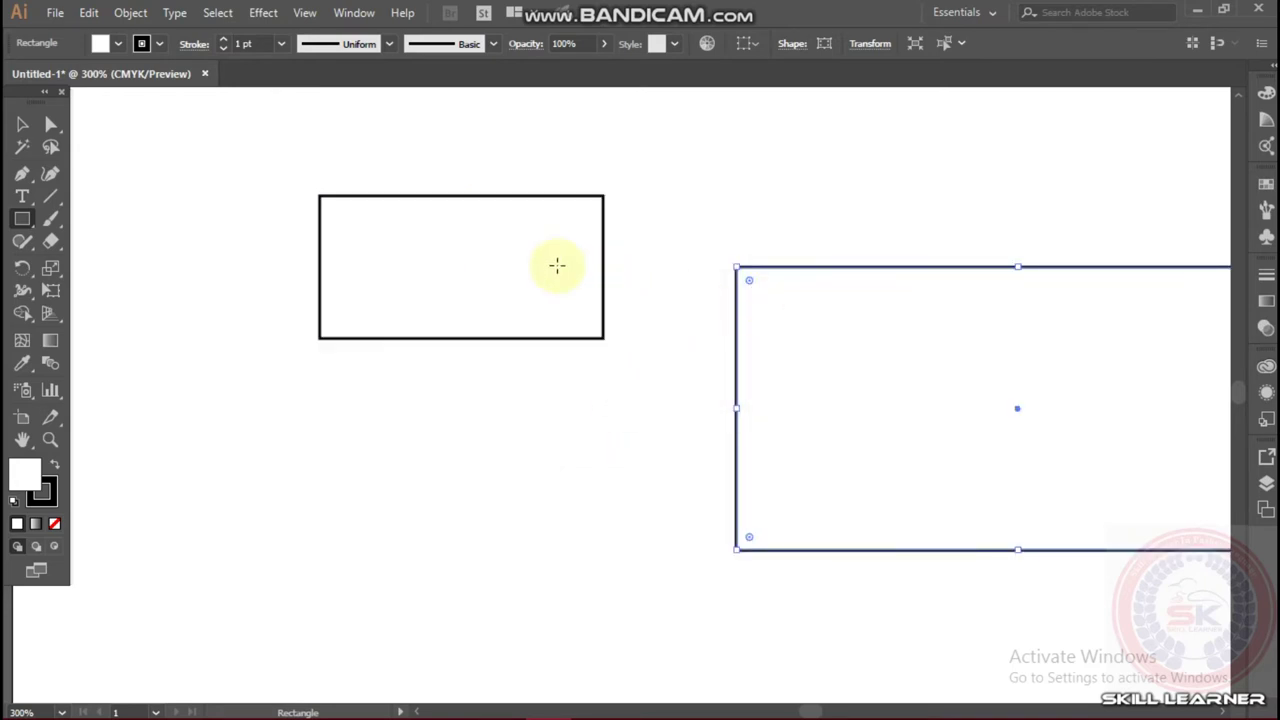
pyautogui.click(23, 124)
# Move the larger rectangle beneath the first, then select and delete both rectangles
pyautogui.moveTo(813, 299); pyautogui.dragTo(398, 379)
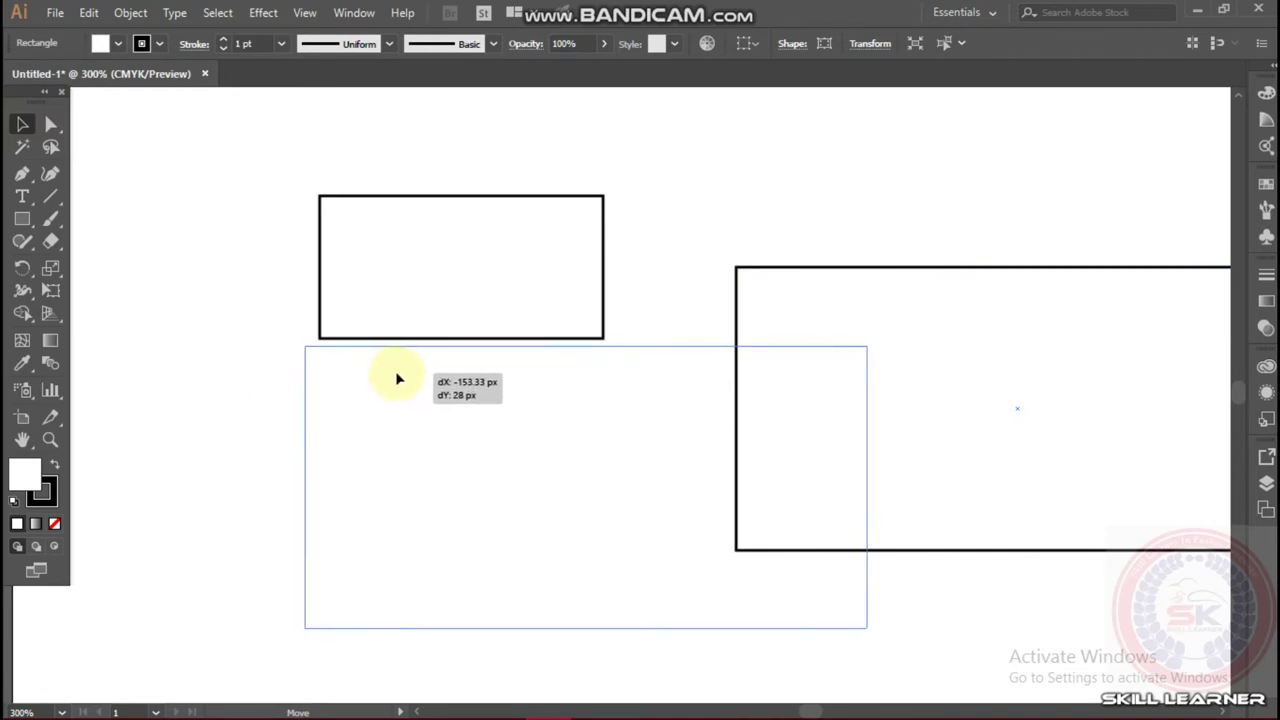
pyautogui.moveTo(398, 379); pyautogui.dragTo(414, 375)
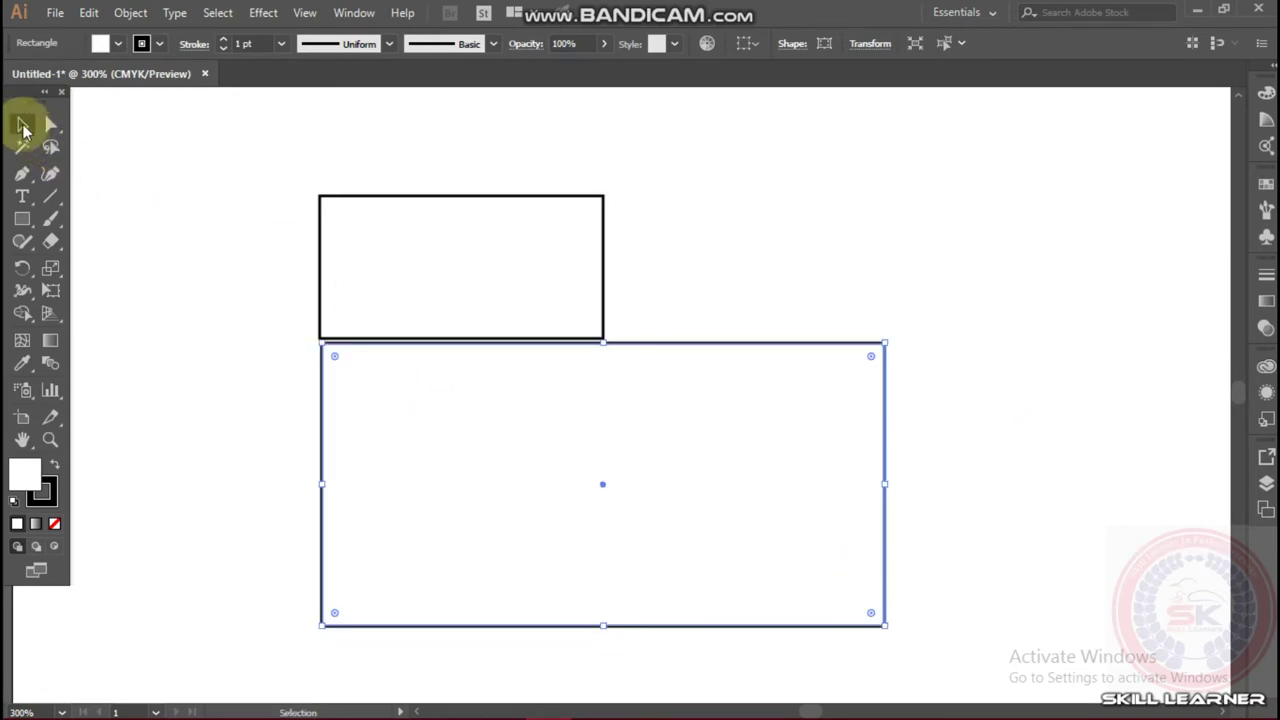
pyautogui.moveTo(215, 145); pyautogui.dragTo(873, 553)
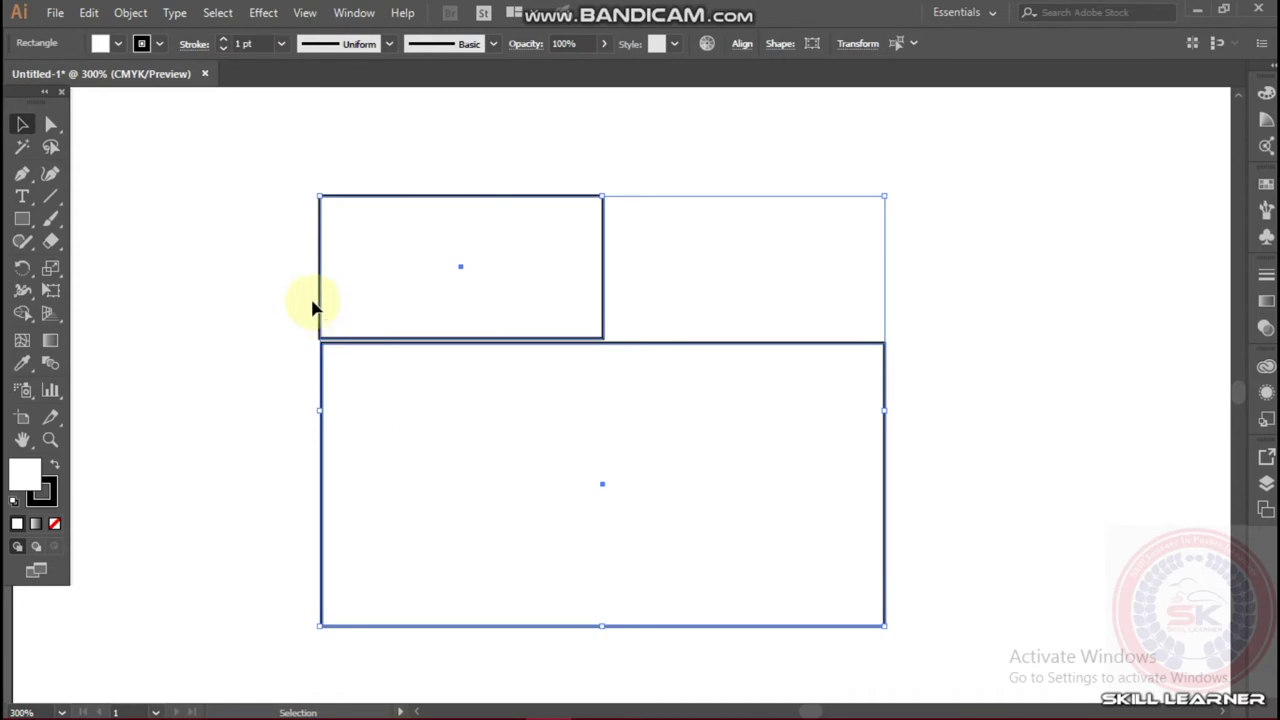
pyautogui.moveTo(22, 219); pyautogui.dragTo(89, 218)
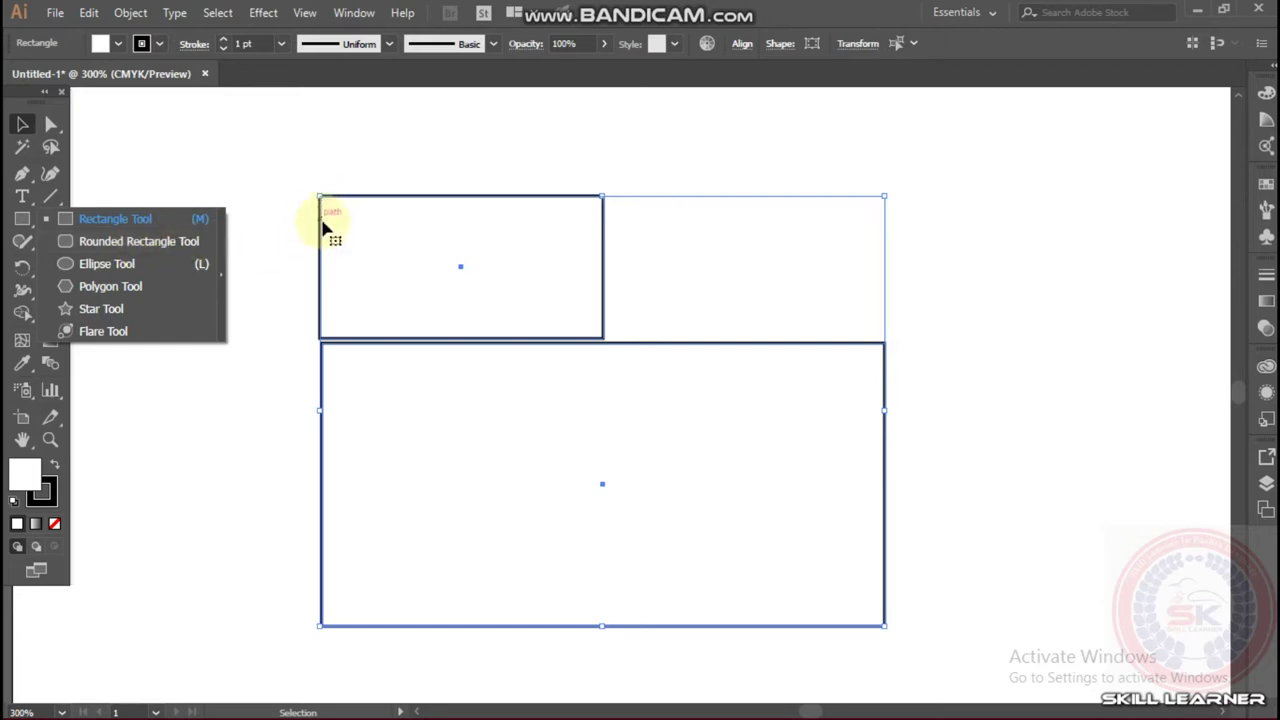
pyautogui.click(149, 238)
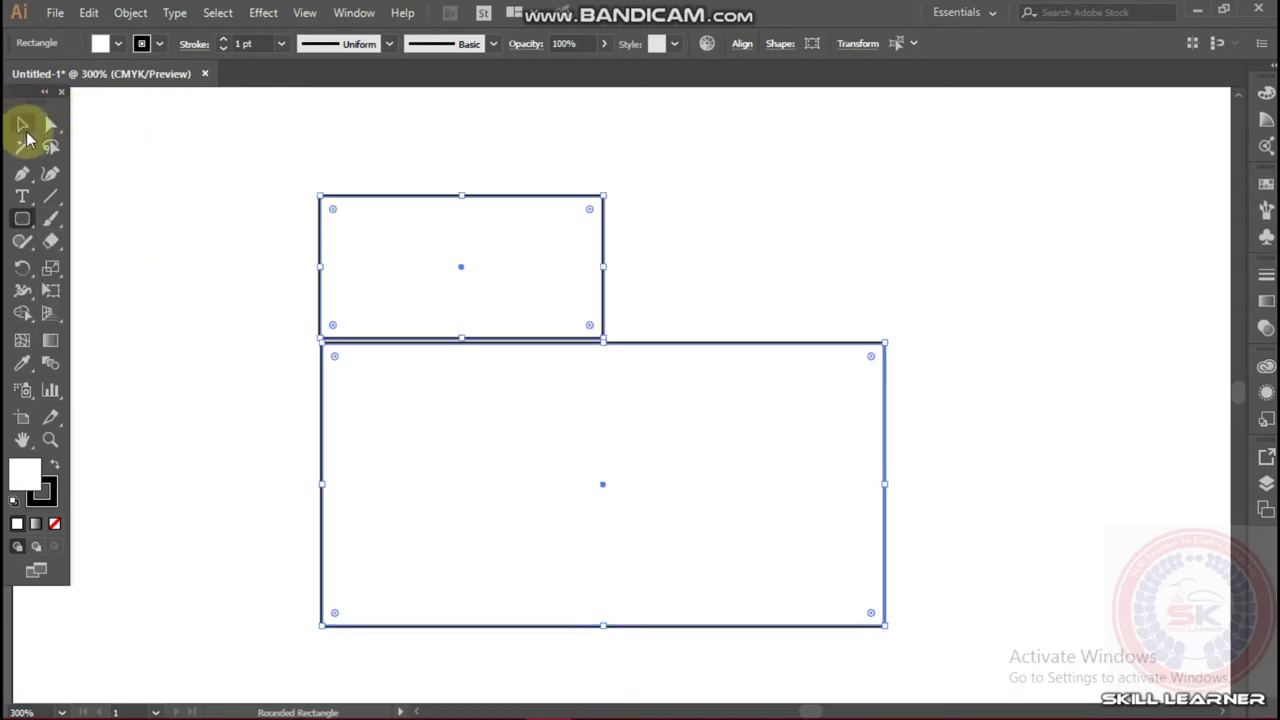
pyautogui.click(22, 124)
pyautogui.moveTo(197, 137); pyautogui.dragTo(957, 657)
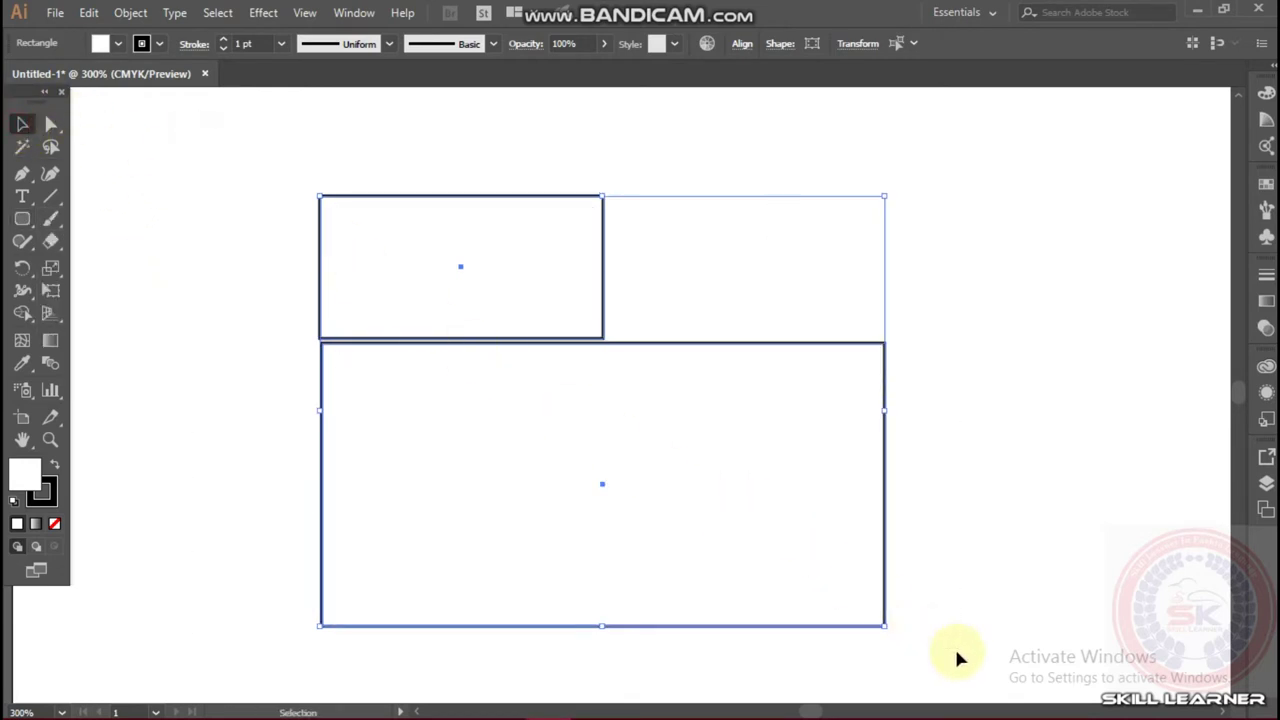
pyautogui.press('Delete')
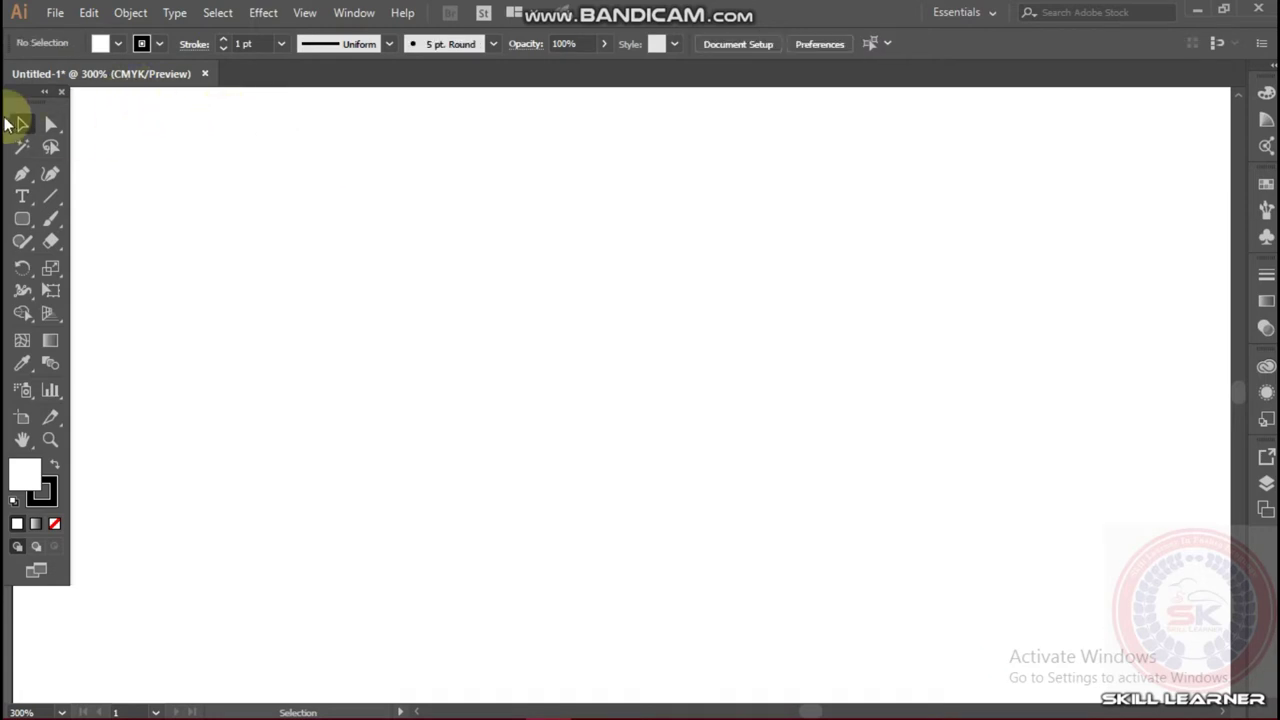
pyautogui.click(30, 217)
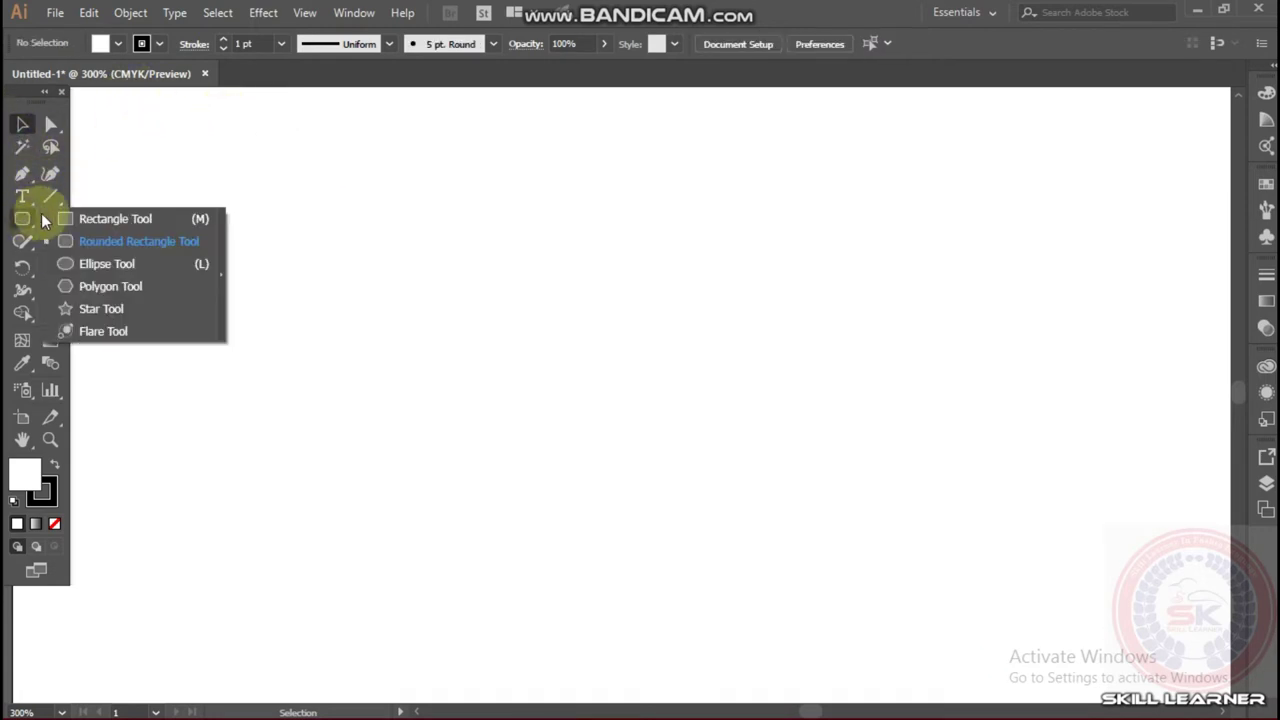
pyautogui.click(94, 241)
pyautogui.moveTo(296, 184); pyautogui.dragTo(726, 435)
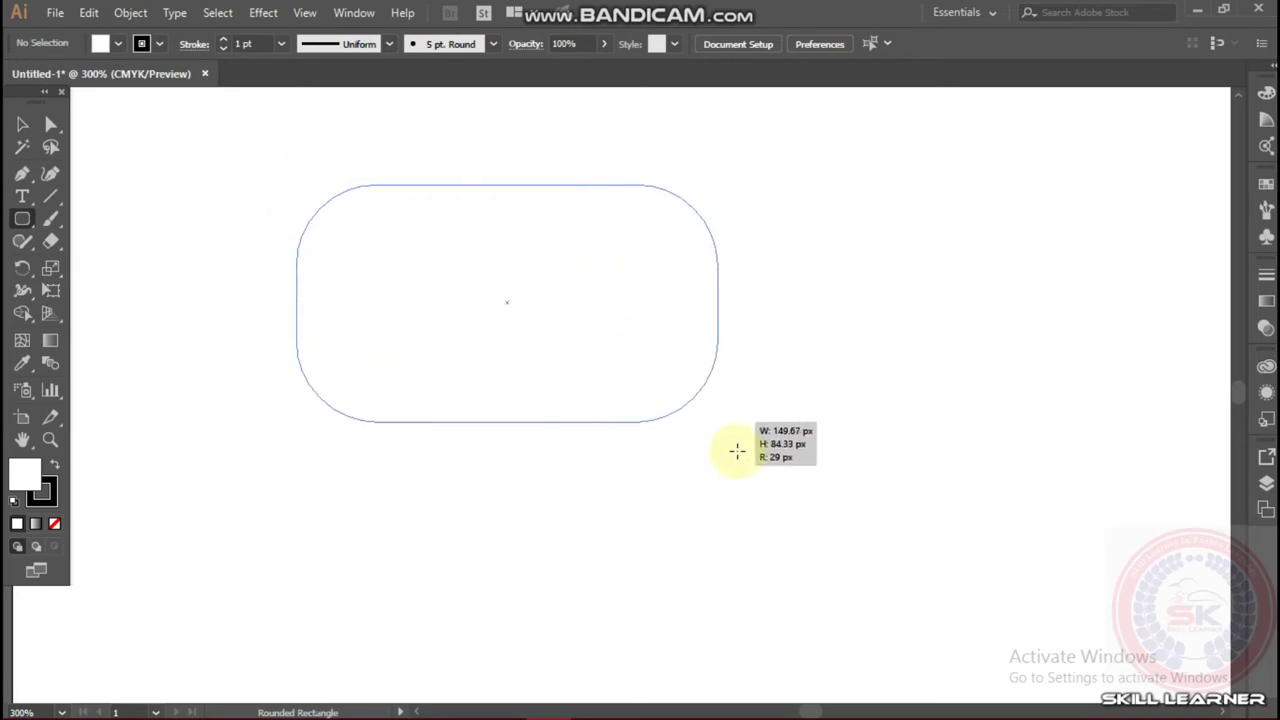
pyautogui.moveTo(726, 435); pyautogui.dragTo(832, 560)
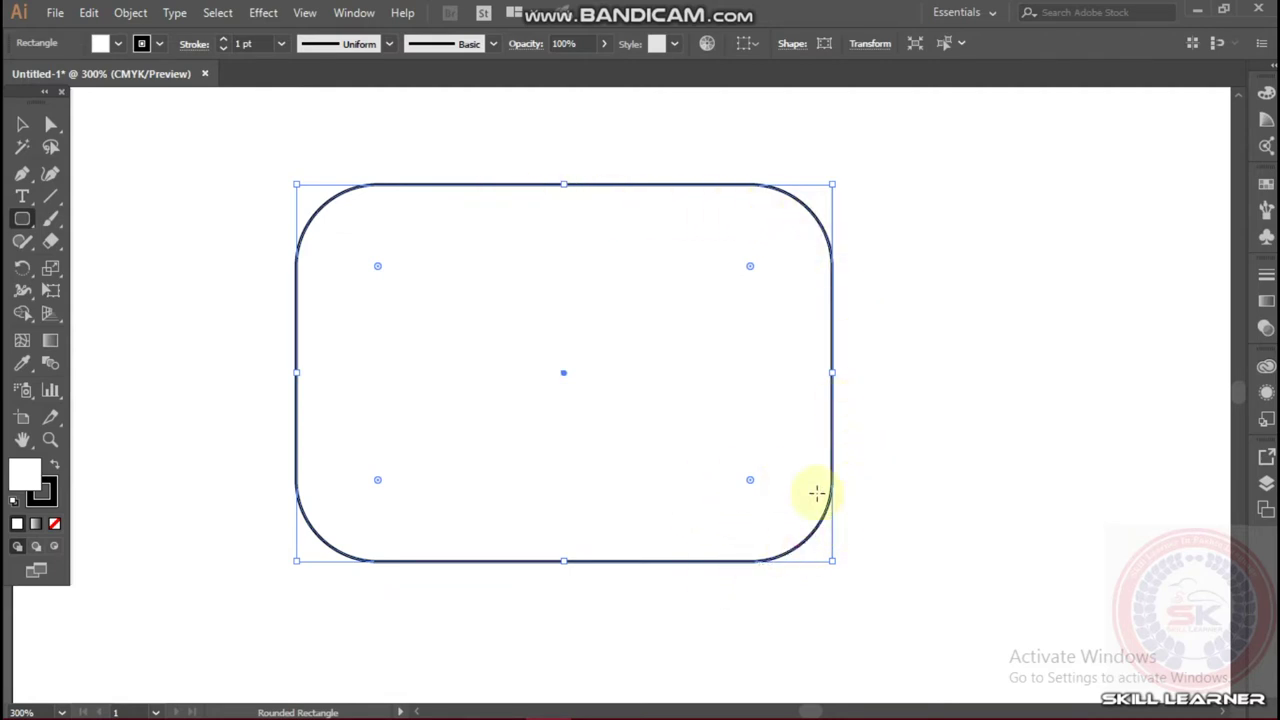
pyautogui.click(22, 124)
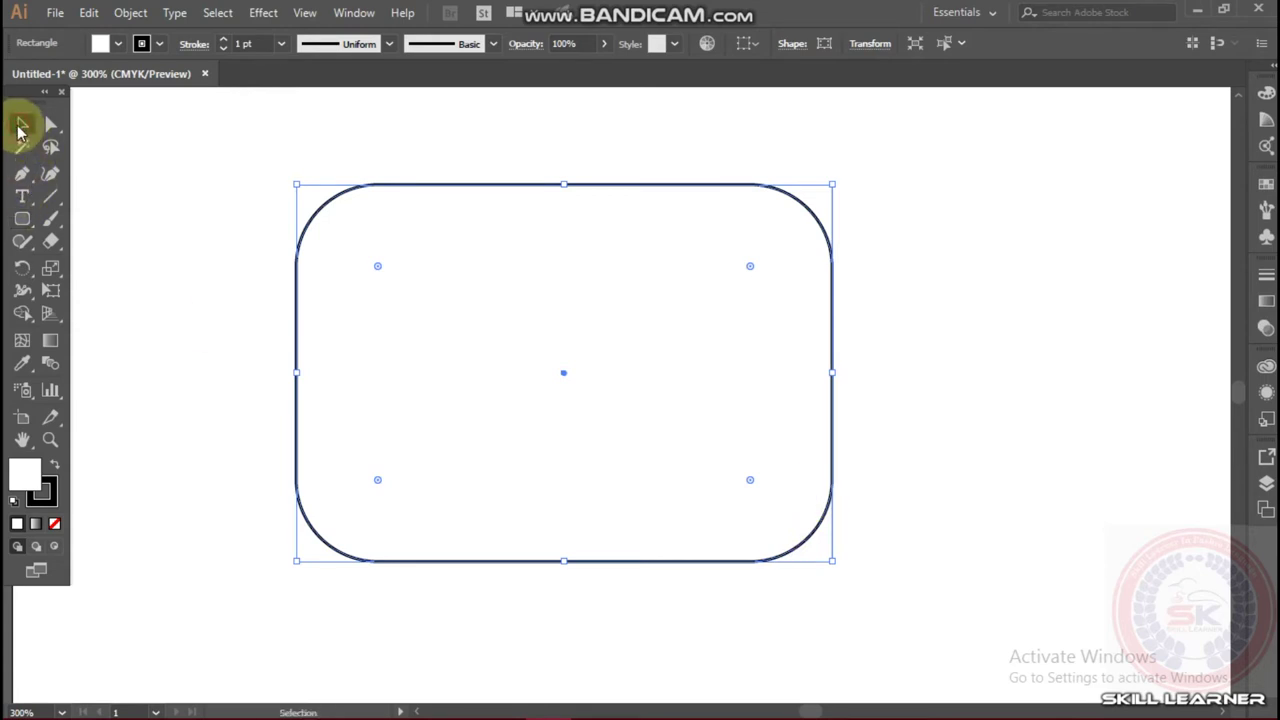
pyautogui.moveTo(377, 265); pyautogui.dragTo(296, 188)
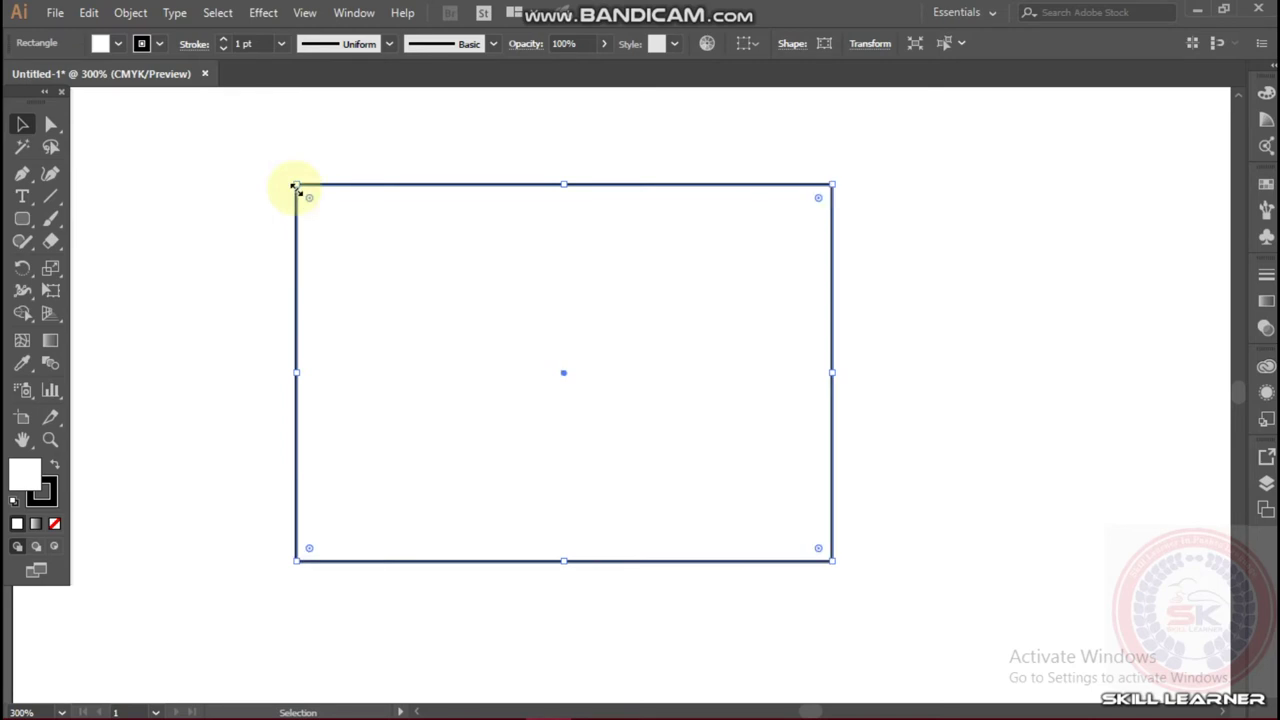
pyautogui.moveTo(646, 332)
pyautogui.mouseDown()
pyautogui.moveTo(581, 349)
pyautogui.moveTo(560, 338)
pyautogui.mouseUp()
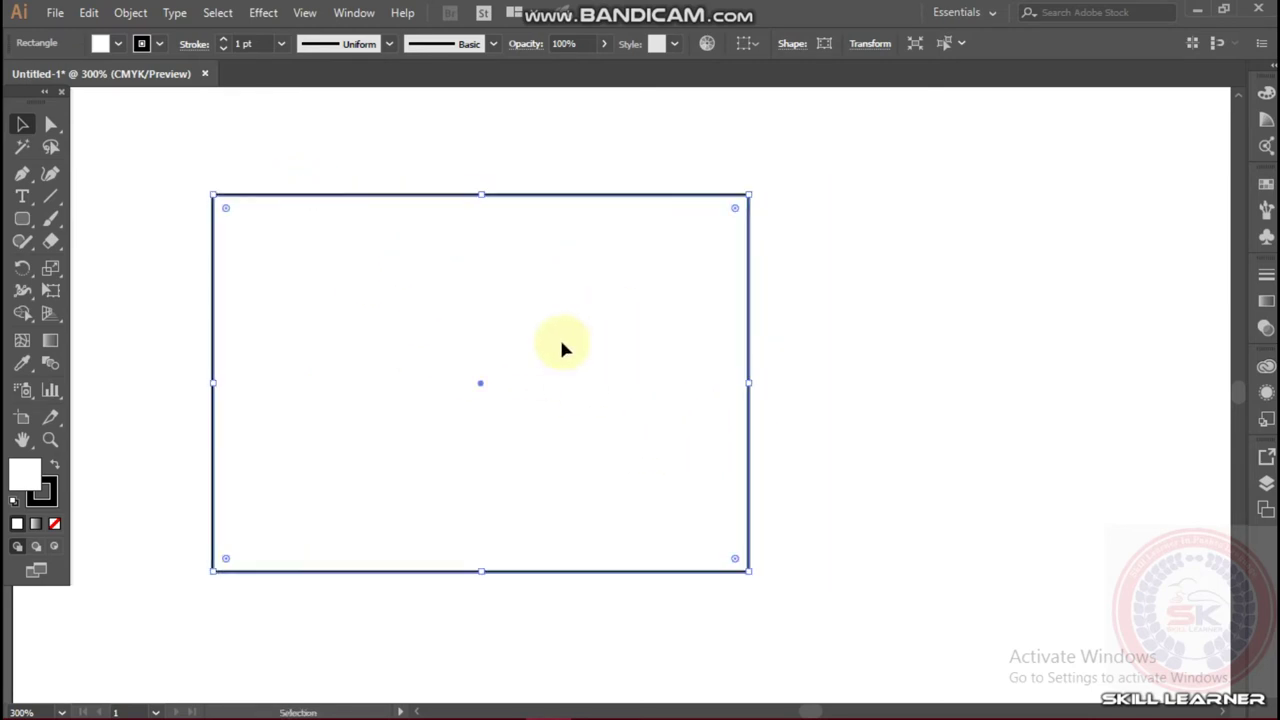
pyautogui.click(22, 218)
pyautogui.click(70, 219)
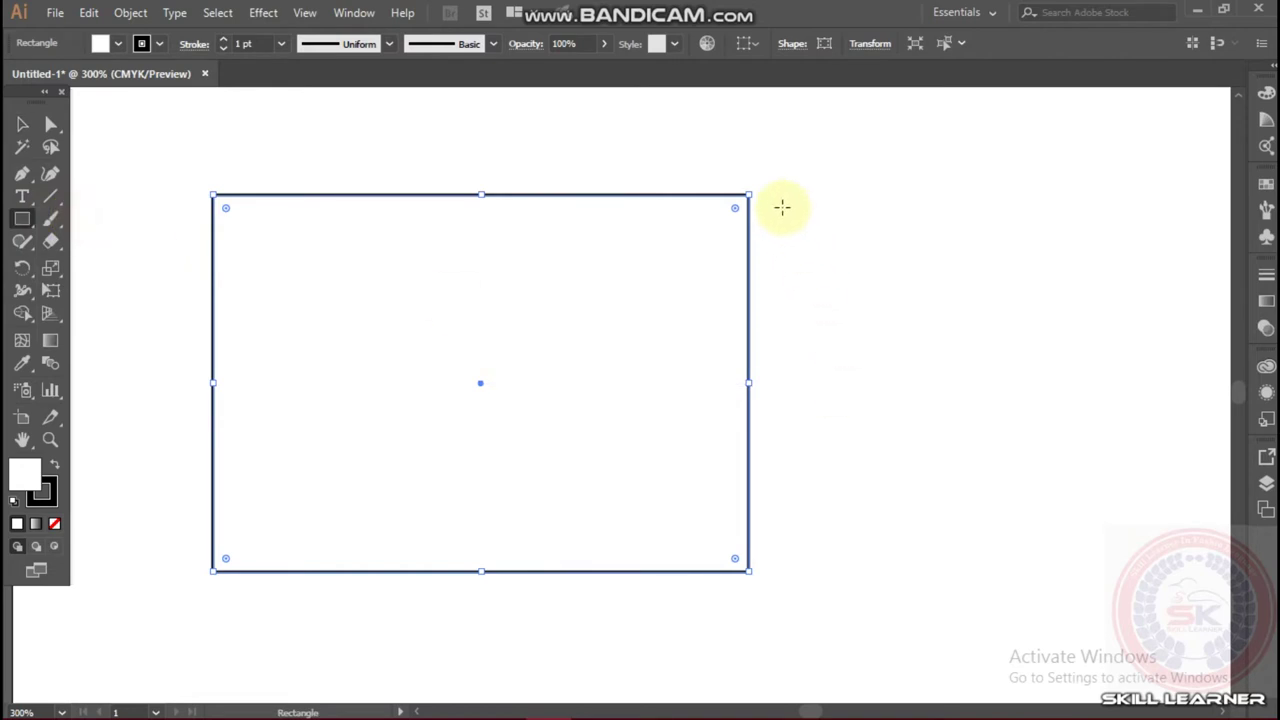
pyautogui.moveTo(772, 190); pyautogui.dragTo(1181, 568)
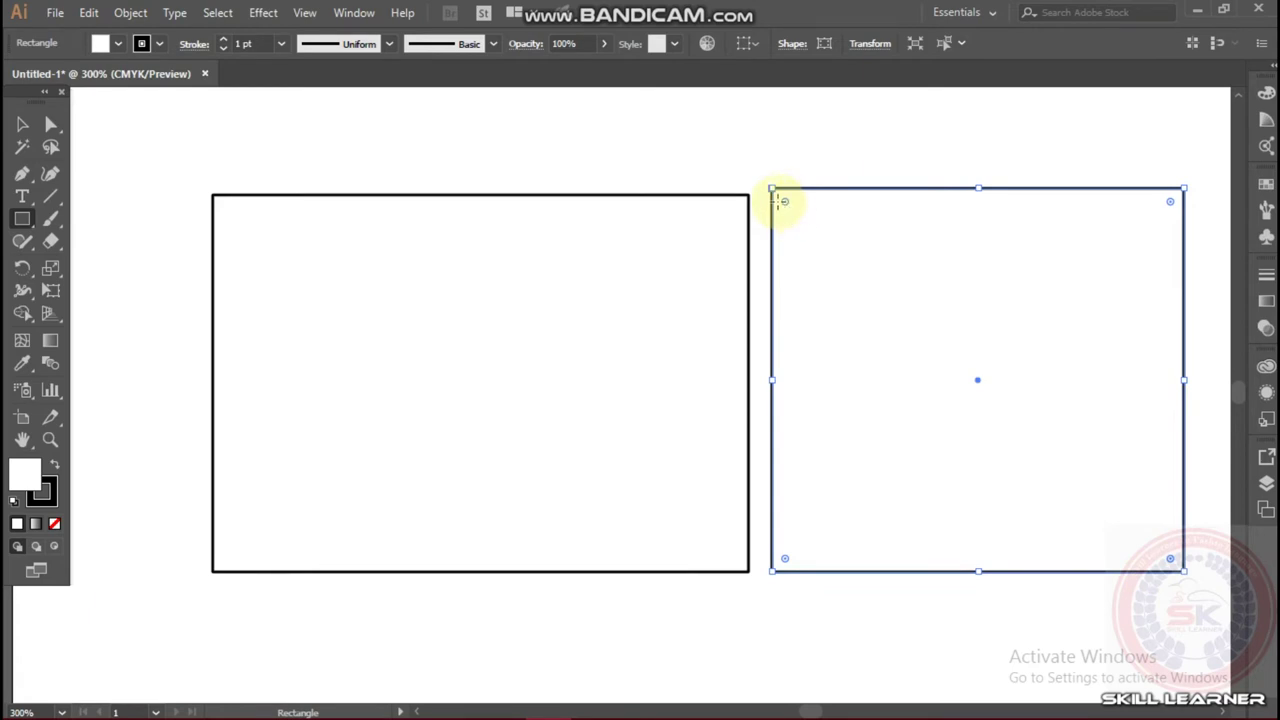
pyautogui.moveTo(784, 204); pyautogui.dragTo(862, 265)
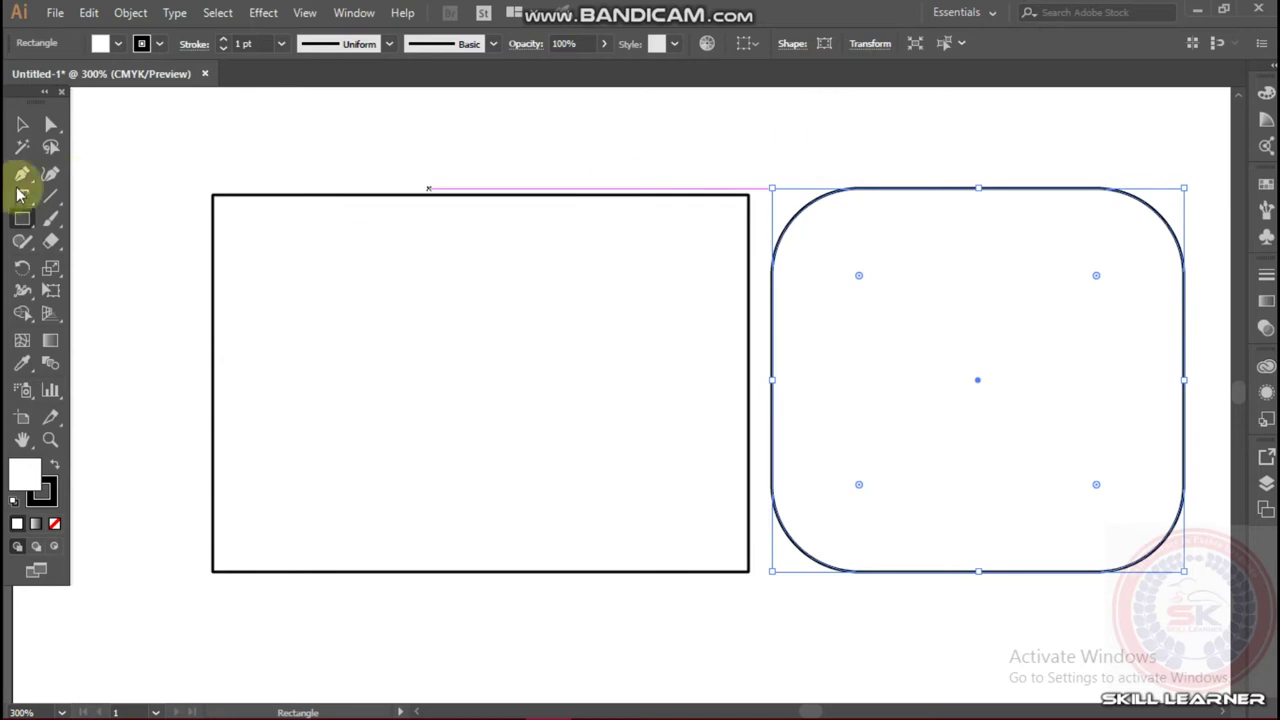
pyautogui.click(20, 124)
pyautogui.click(100, 122)
pyautogui.moveTo(177, 158); pyautogui.dragTo(918, 418)
pyautogui.press('Delete')
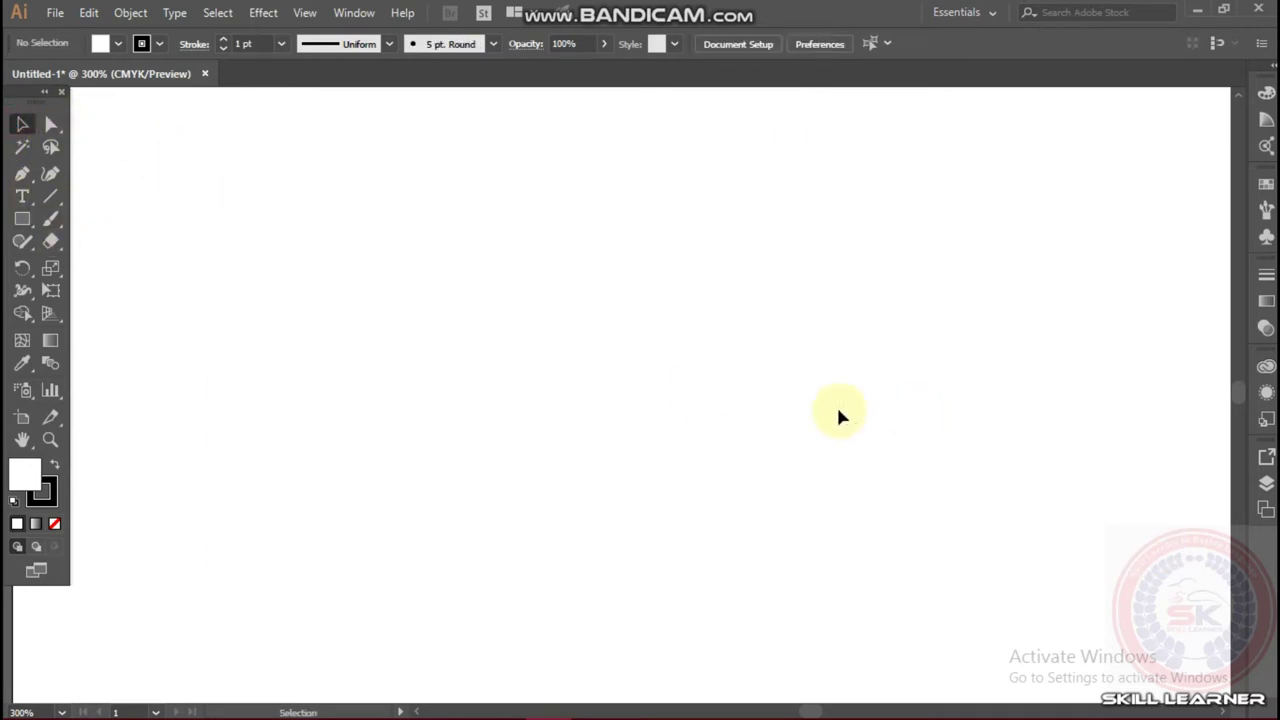
# Create a 146.3333 × 136.3333 px rounded rectangle with a 29 px corner radius
pyautogui.moveTo(18, 225); pyautogui.dragTo(84, 242)
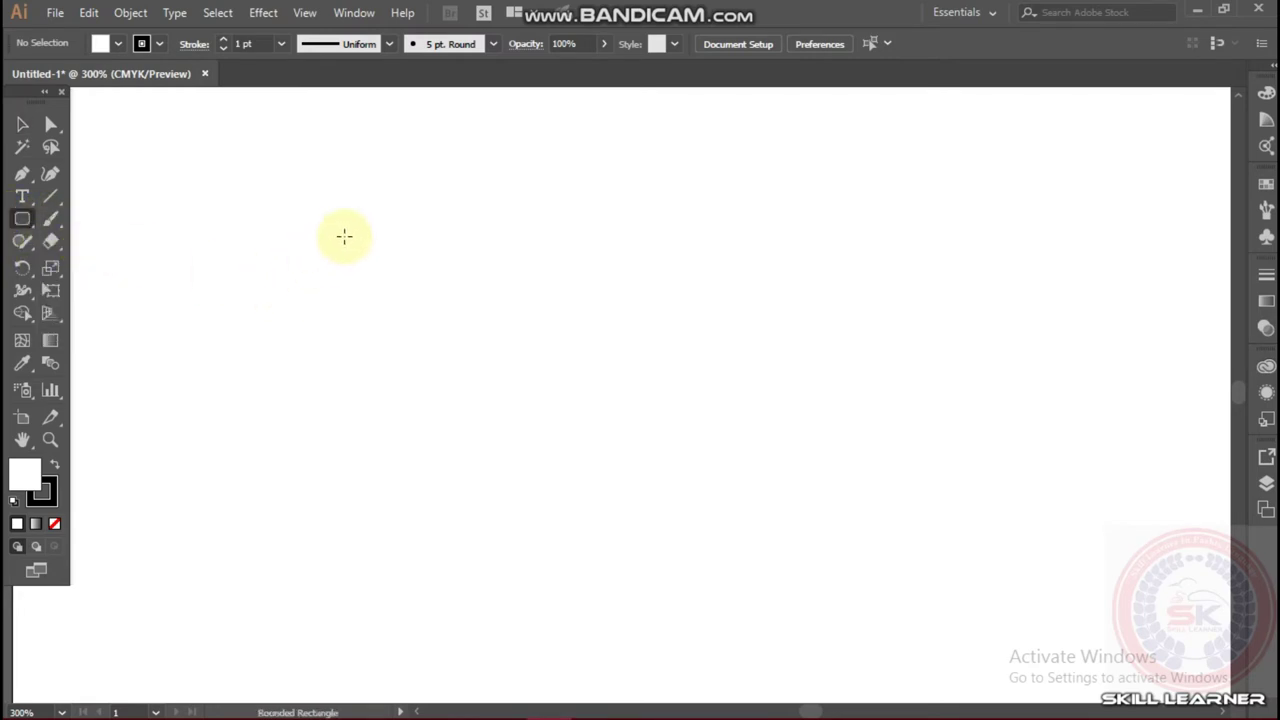
pyautogui.click(344, 236)
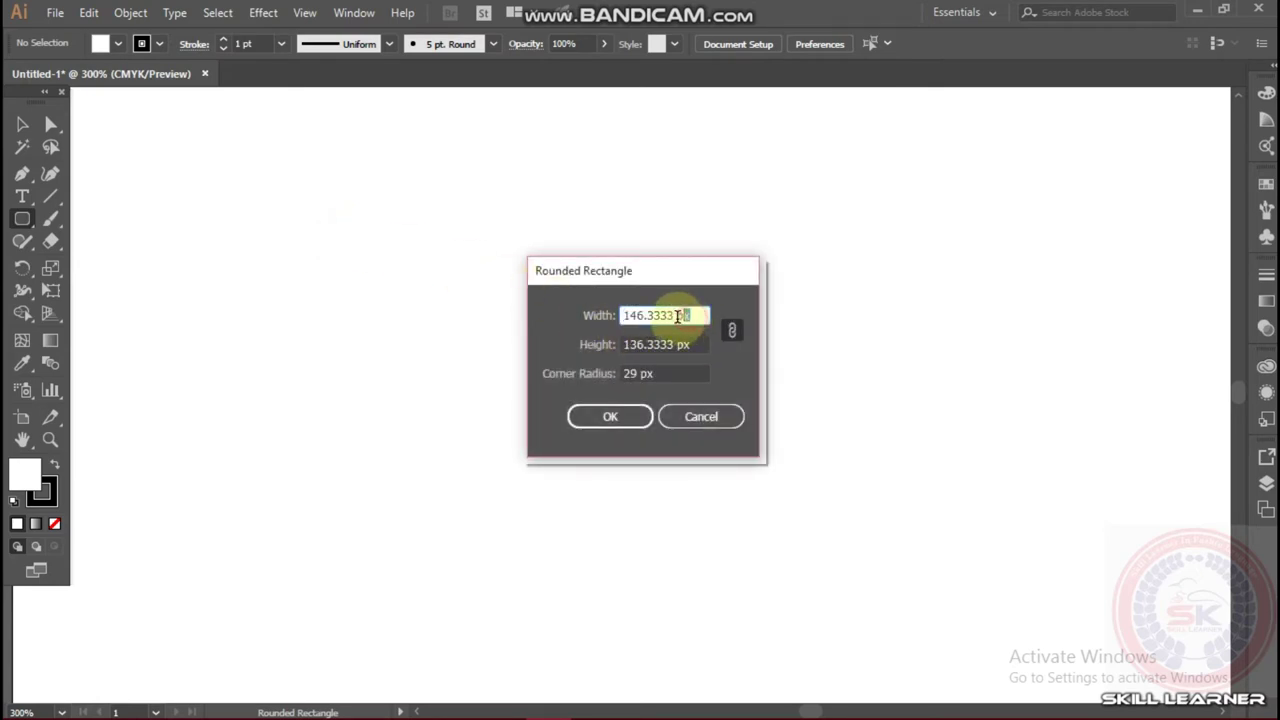
pyautogui.moveTo(690, 316); pyautogui.dragTo(625, 315)
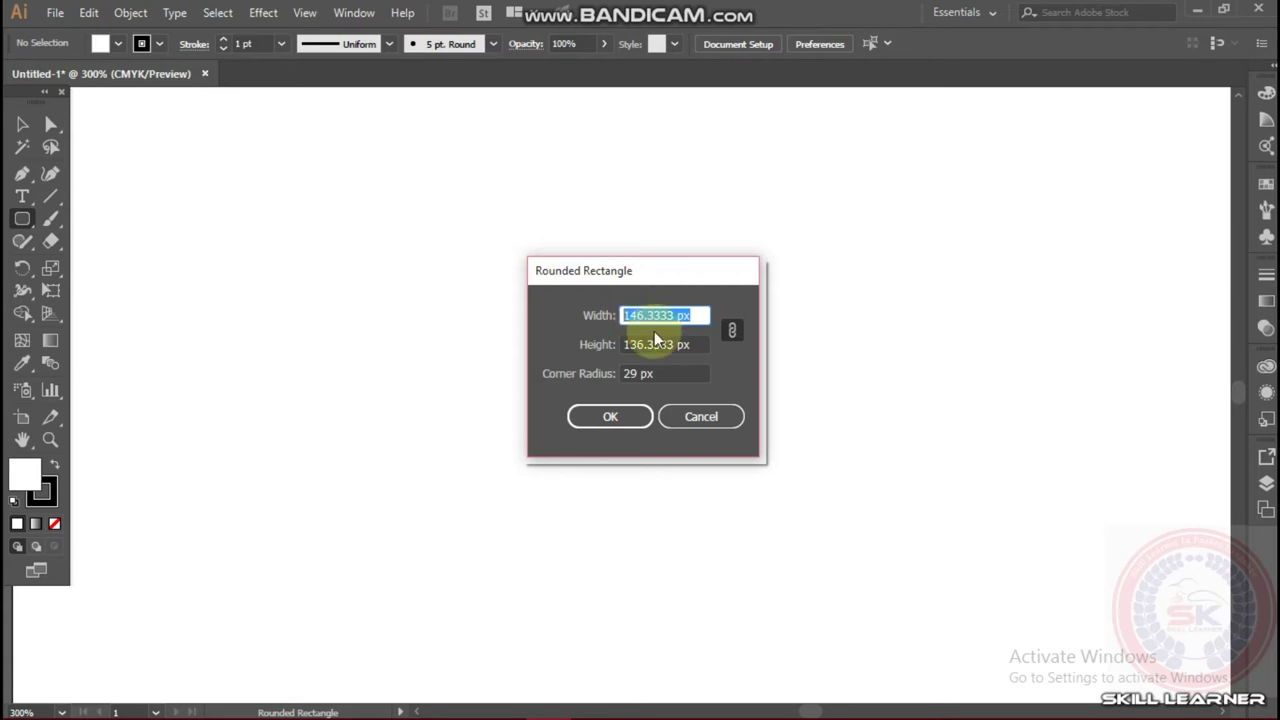
pyautogui.moveTo(700, 344); pyautogui.dragTo(614, 344)
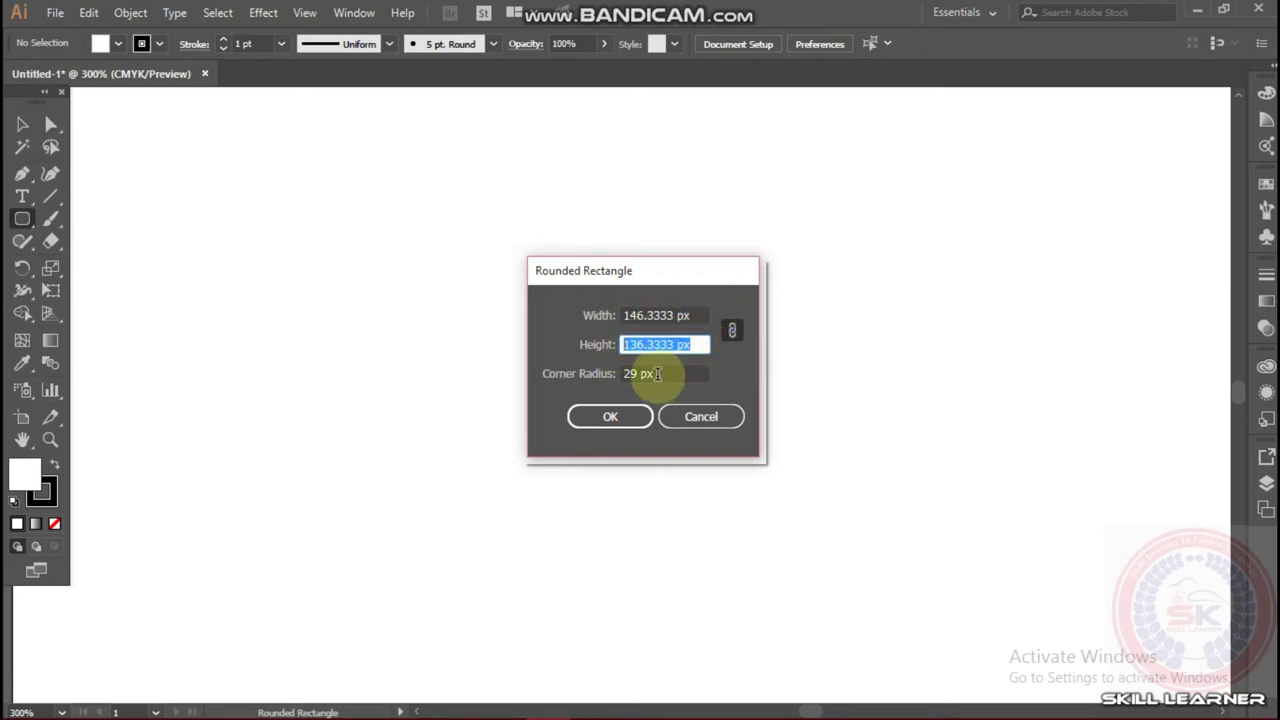
pyautogui.moveTo(620, 373); pyautogui.dragTo(665, 374)
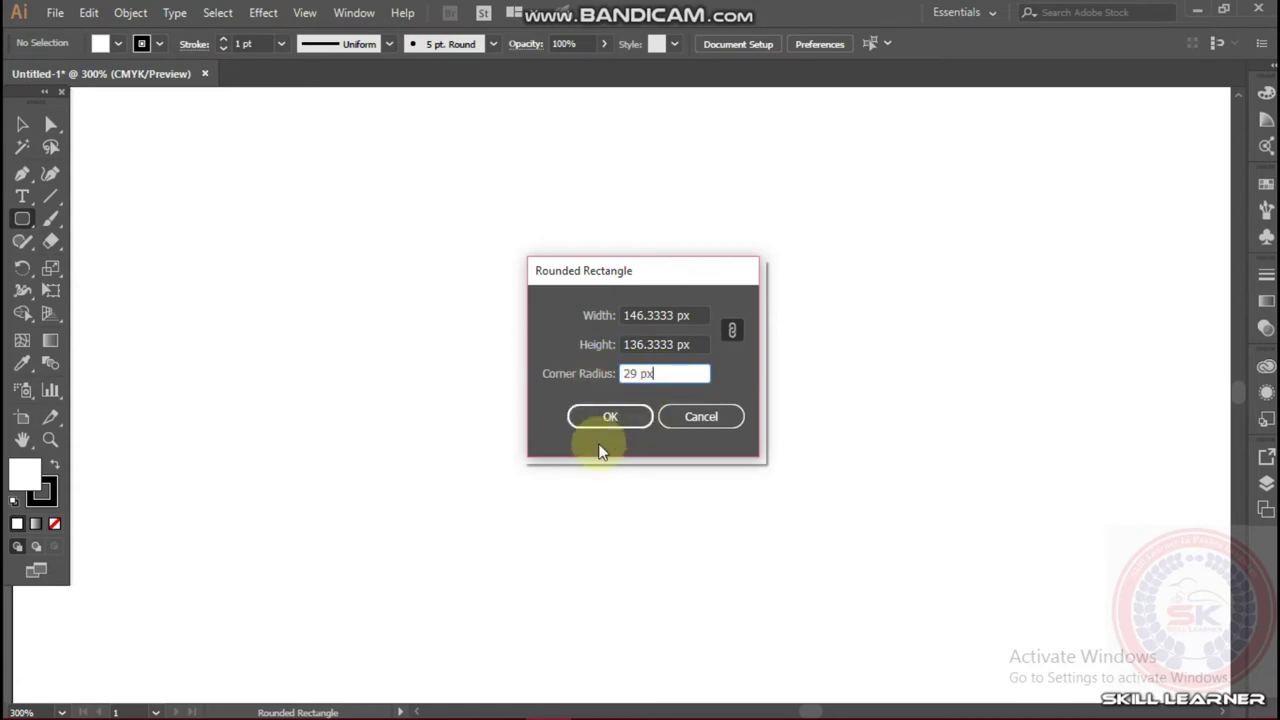
pyautogui.click(612, 416)
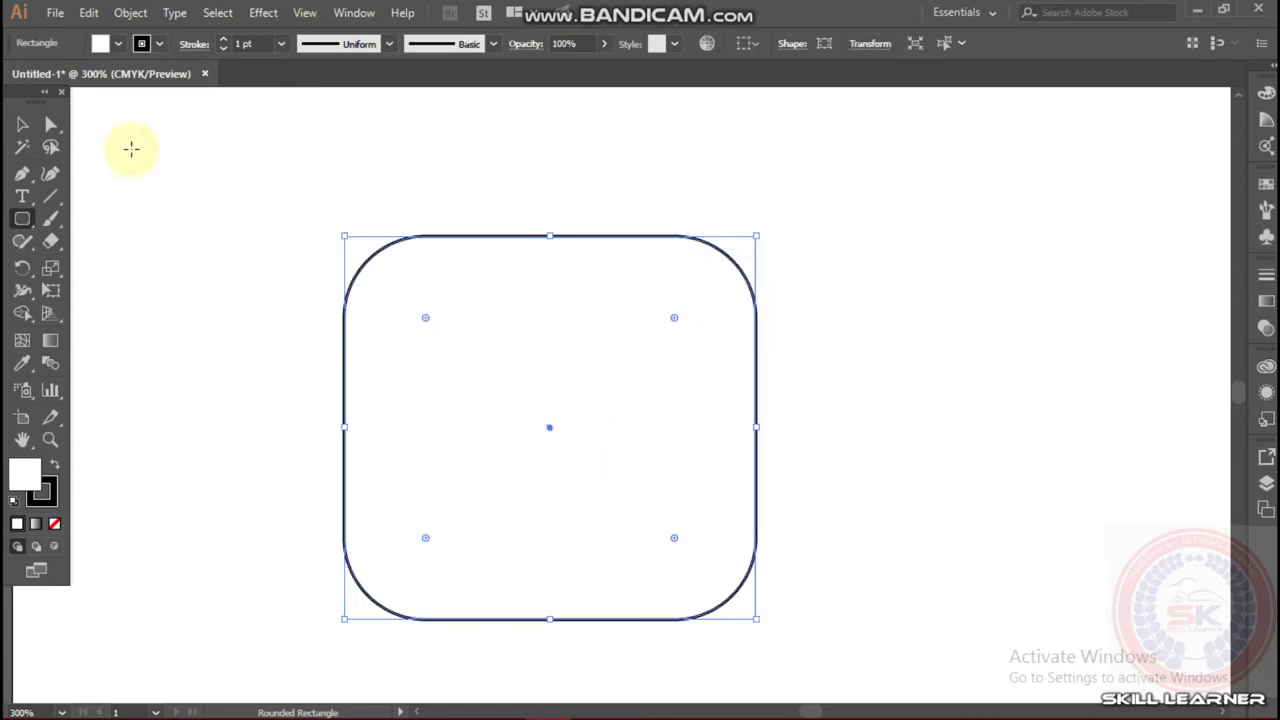
pyautogui.click(22, 124)
# Move the first rounded rectangle left and add a second with 10 px corners
pyautogui.moveTo(604, 436); pyautogui.dragTo(262, 329)
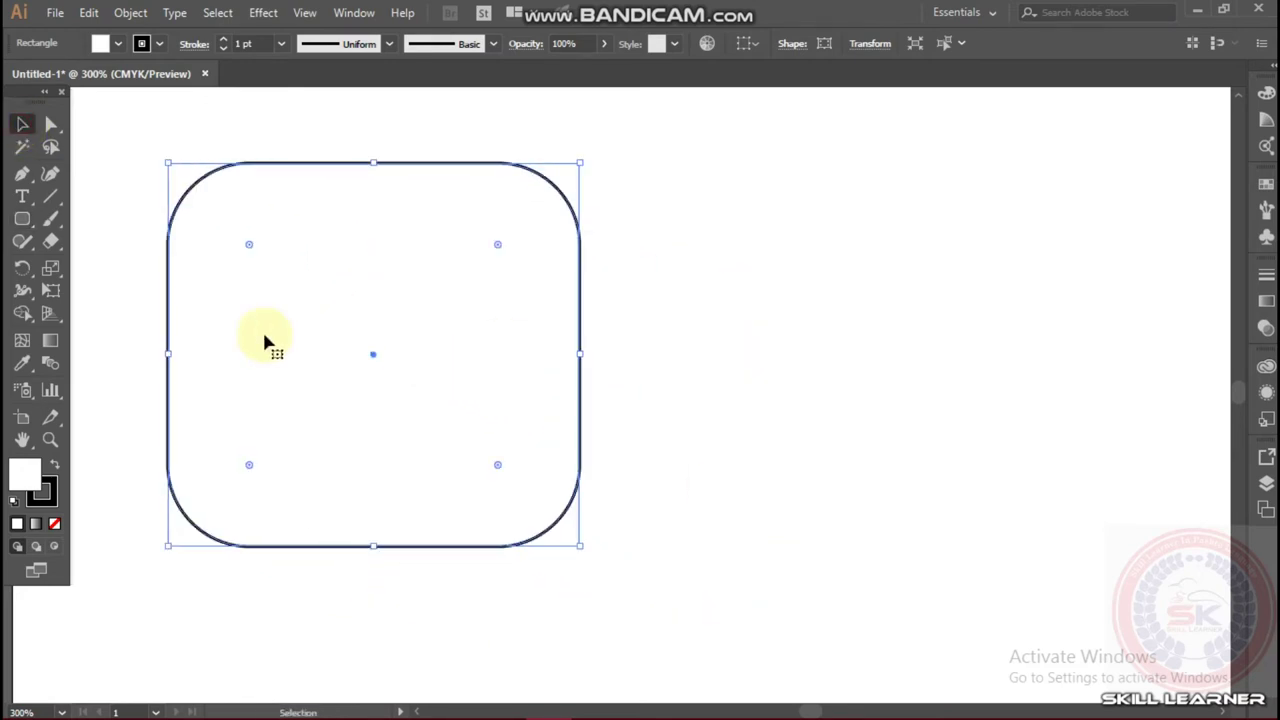
pyautogui.click(22, 218)
pyautogui.click(757, 304)
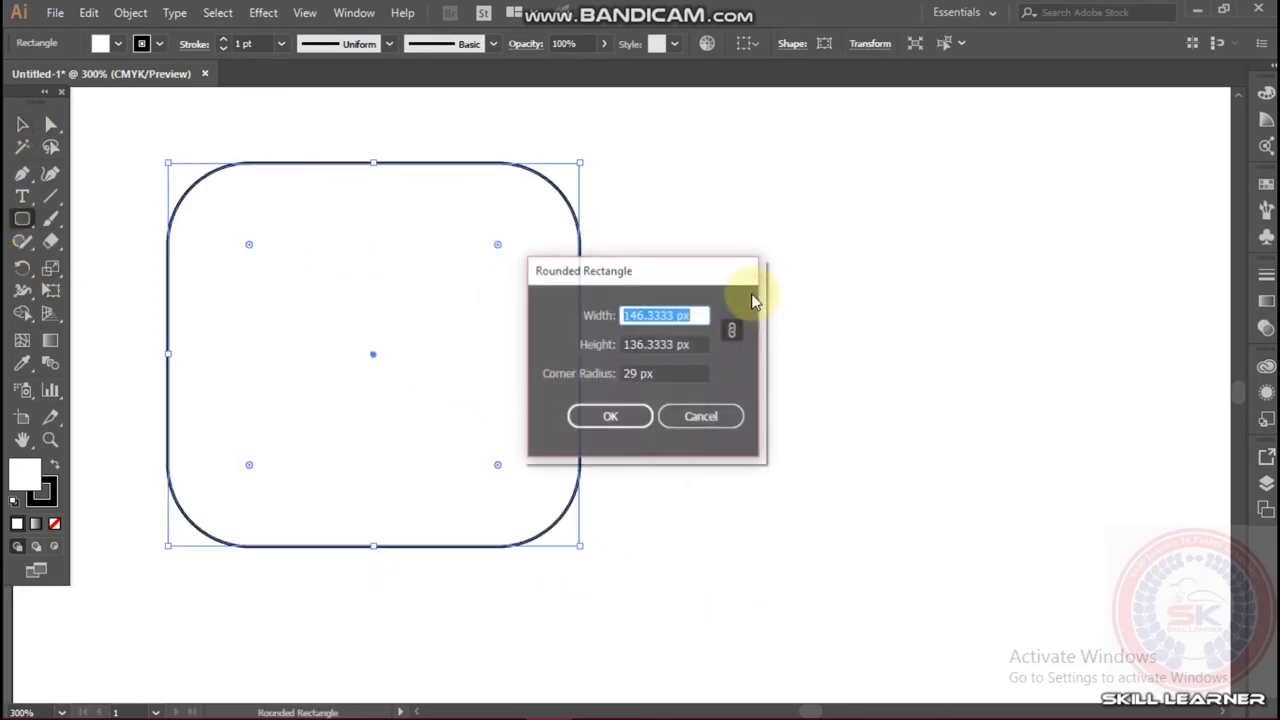
pyautogui.click(662, 373)
pyautogui.moveTo(636, 372); pyautogui.dragTo(622, 378)
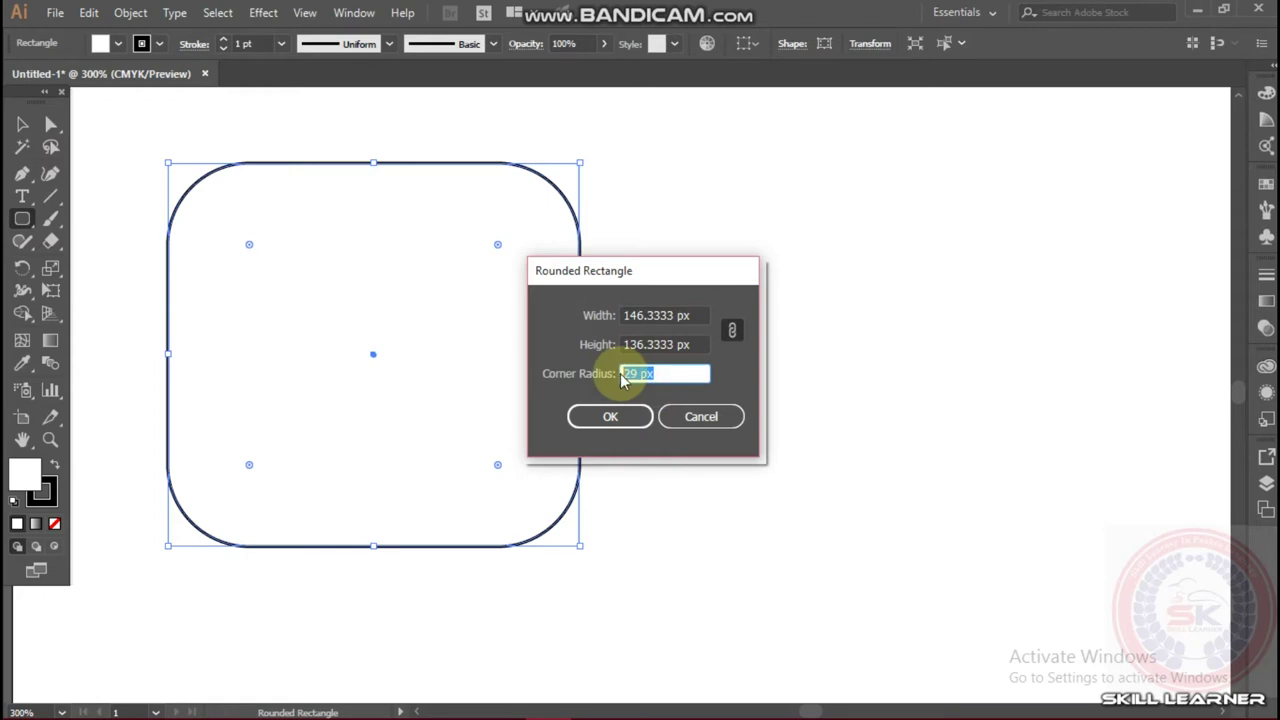
pyautogui.write('1')
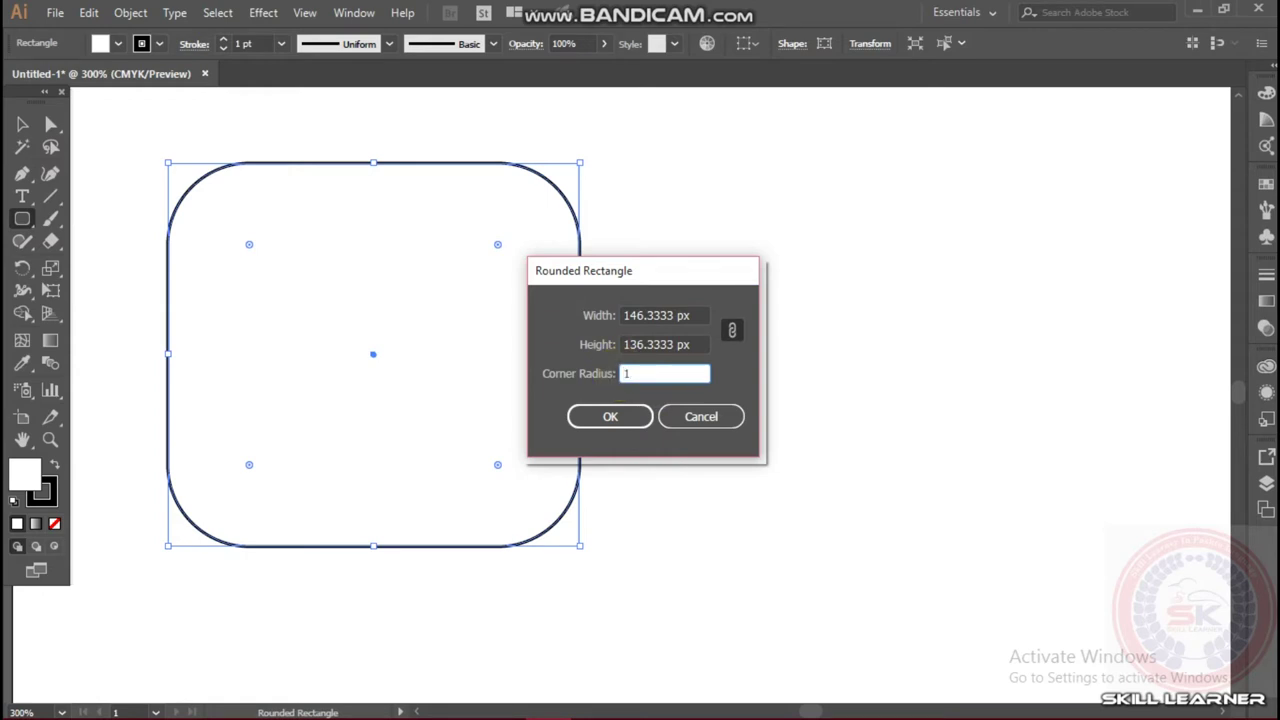
pyautogui.write('0')
pyautogui.click(610, 416)
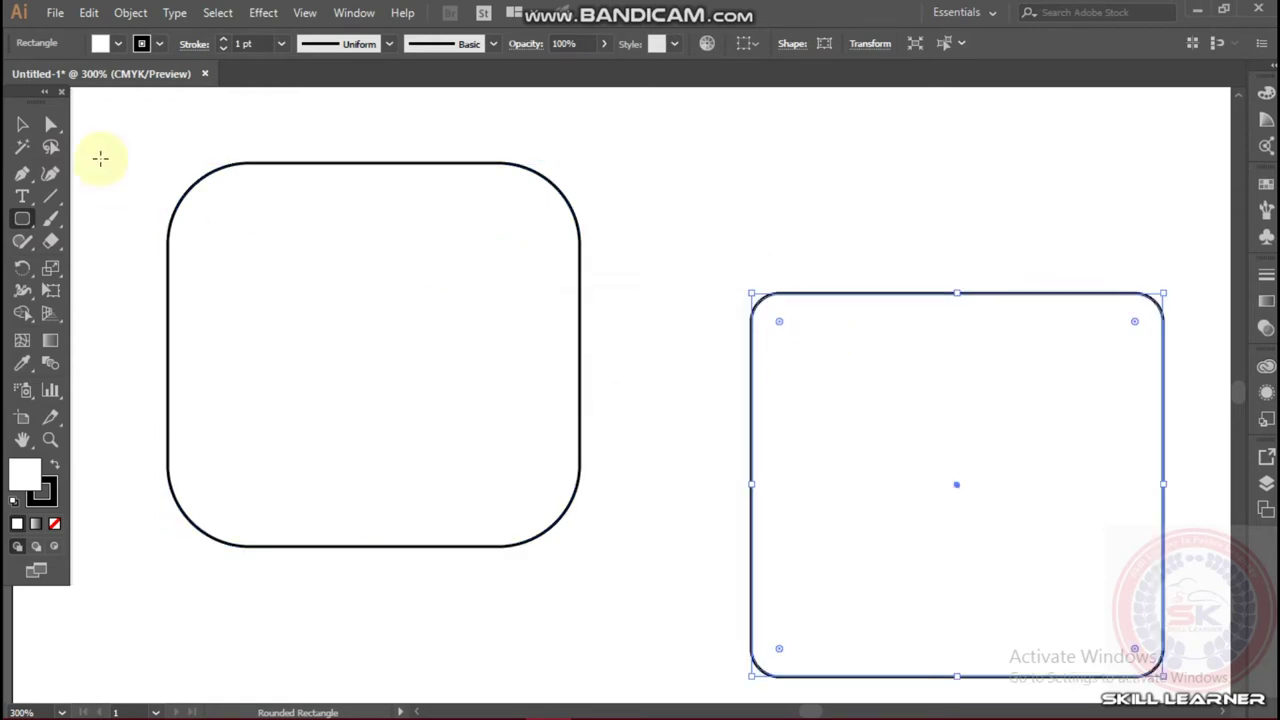
# Align the new rounded rectangle level with the first, then delete both
pyautogui.click(22, 124)
pyautogui.moveTo(955, 482); pyautogui.dragTo(822, 350)
pyautogui.click(1078, 235)
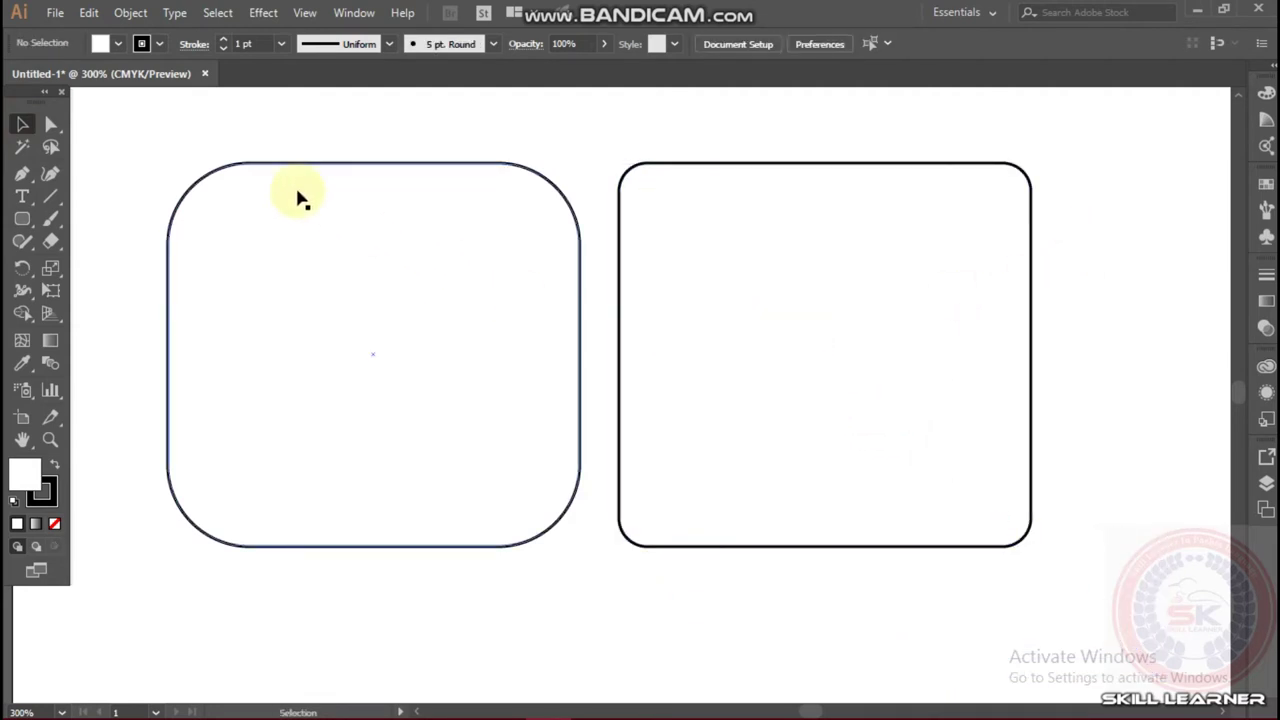
pyautogui.moveTo(128, 130); pyautogui.dragTo(1040, 295)
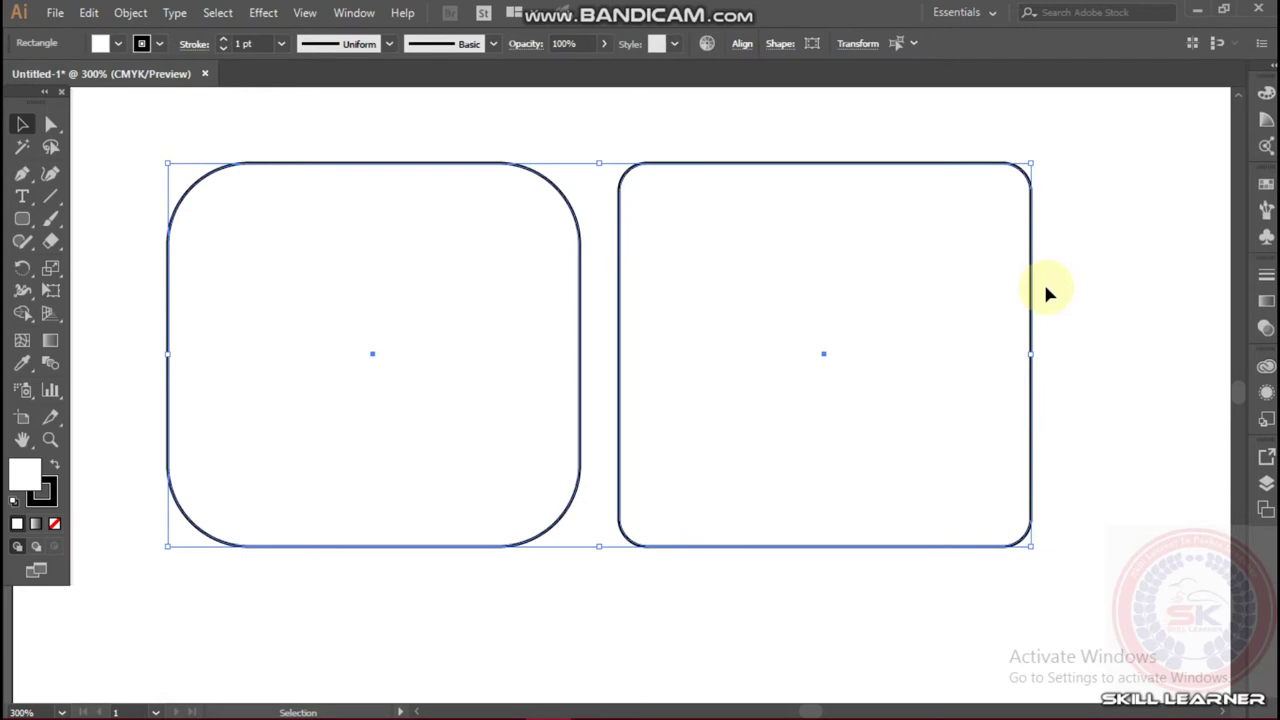
pyautogui.press('Delete')
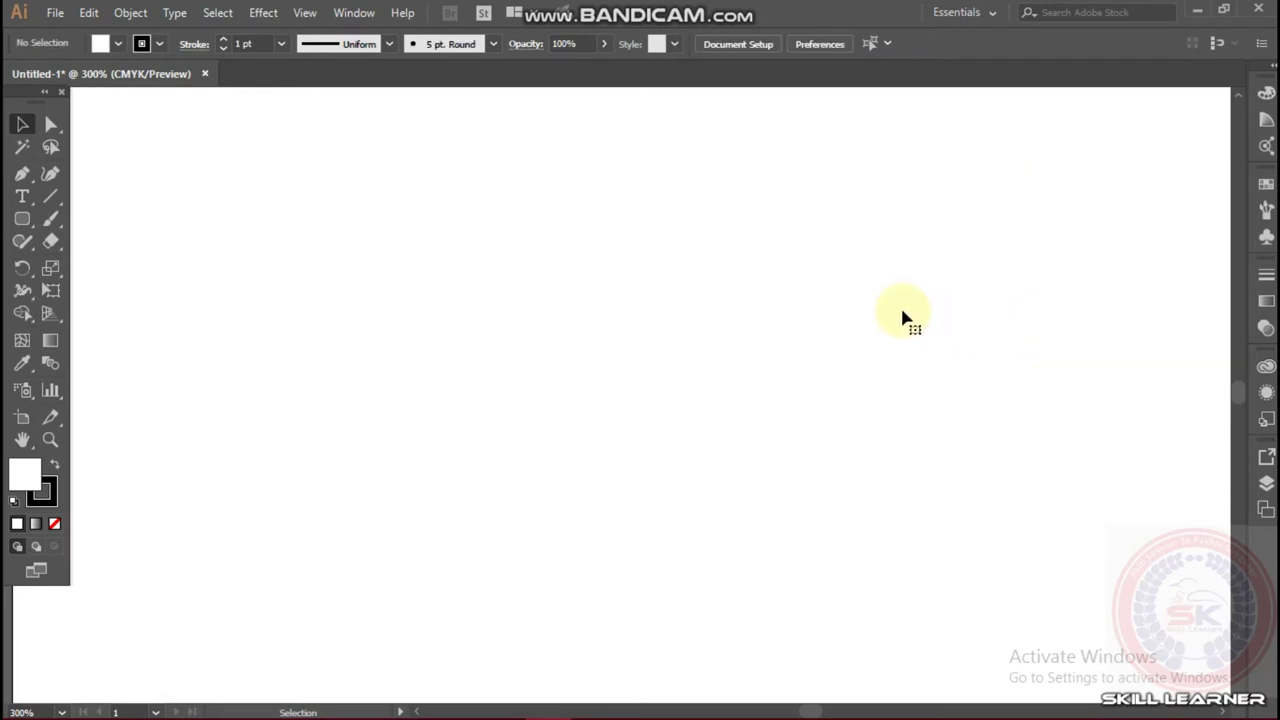
# Draw a 140.67 px circle outward from its centre with the Ellipse tool, then delete it
pyautogui.click(23, 219)
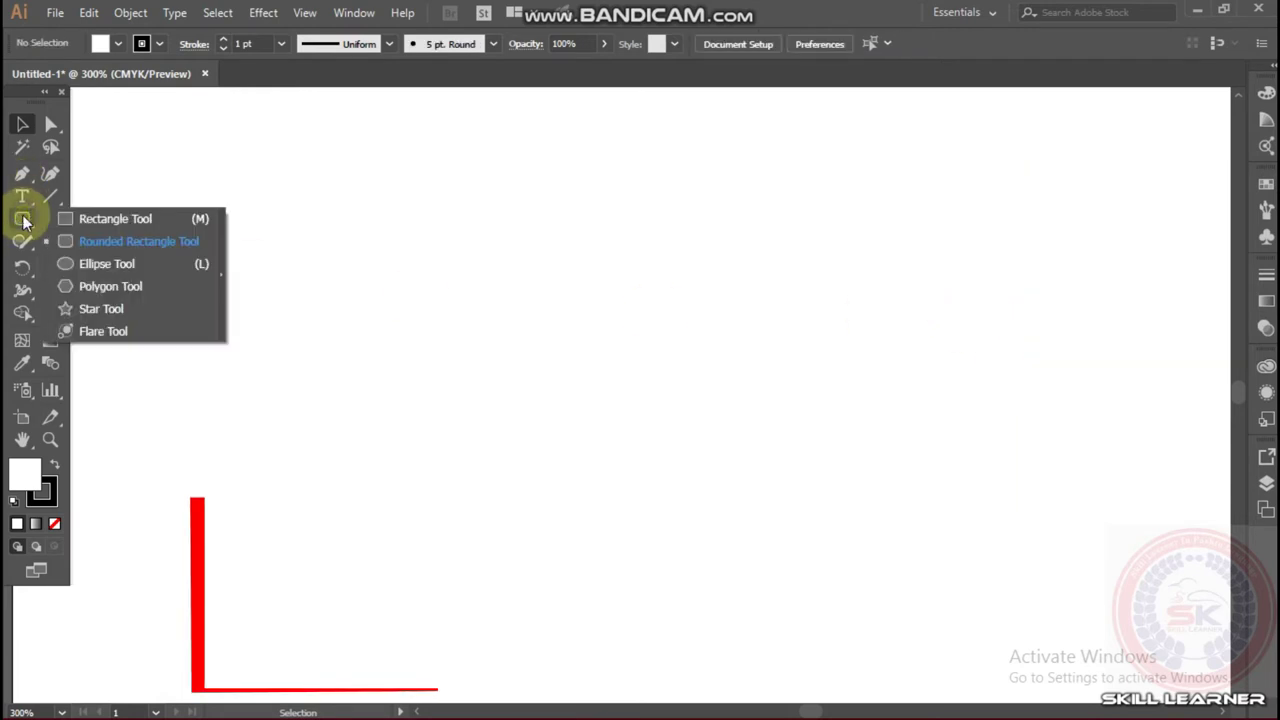
pyautogui.click(107, 263)
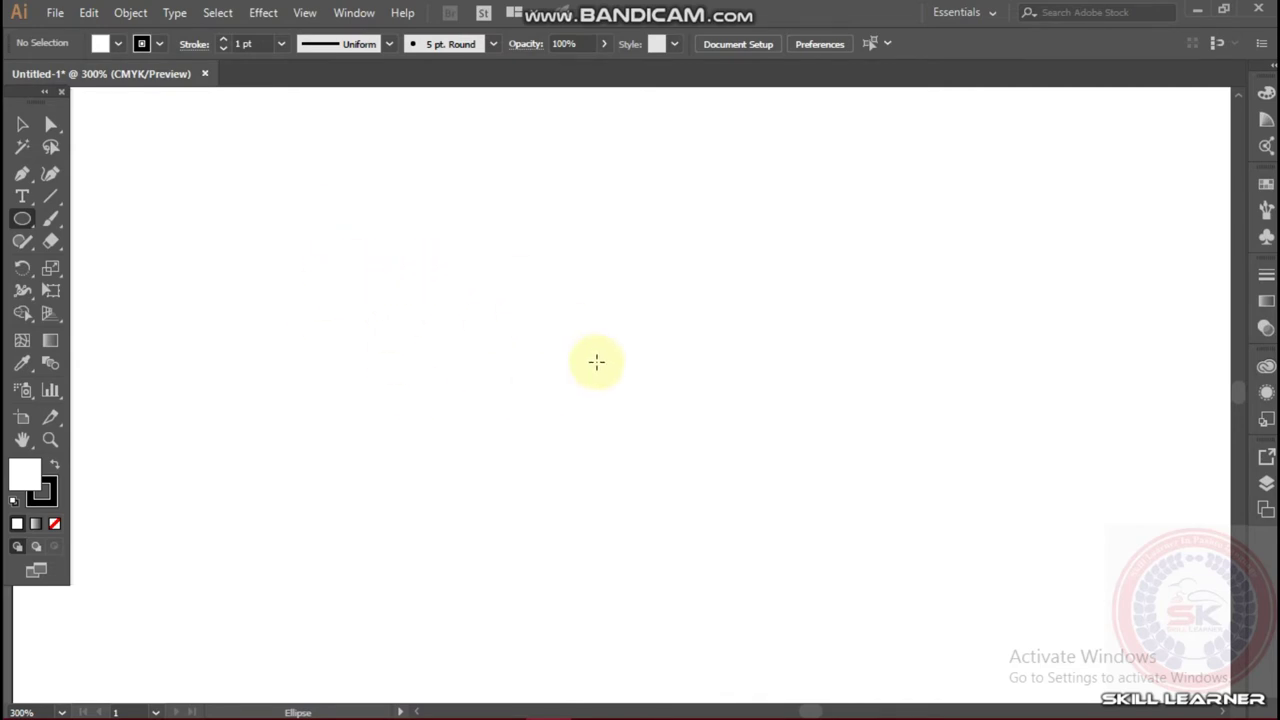
pyautogui.moveTo(539, 323); pyautogui.dragTo(684, 520)
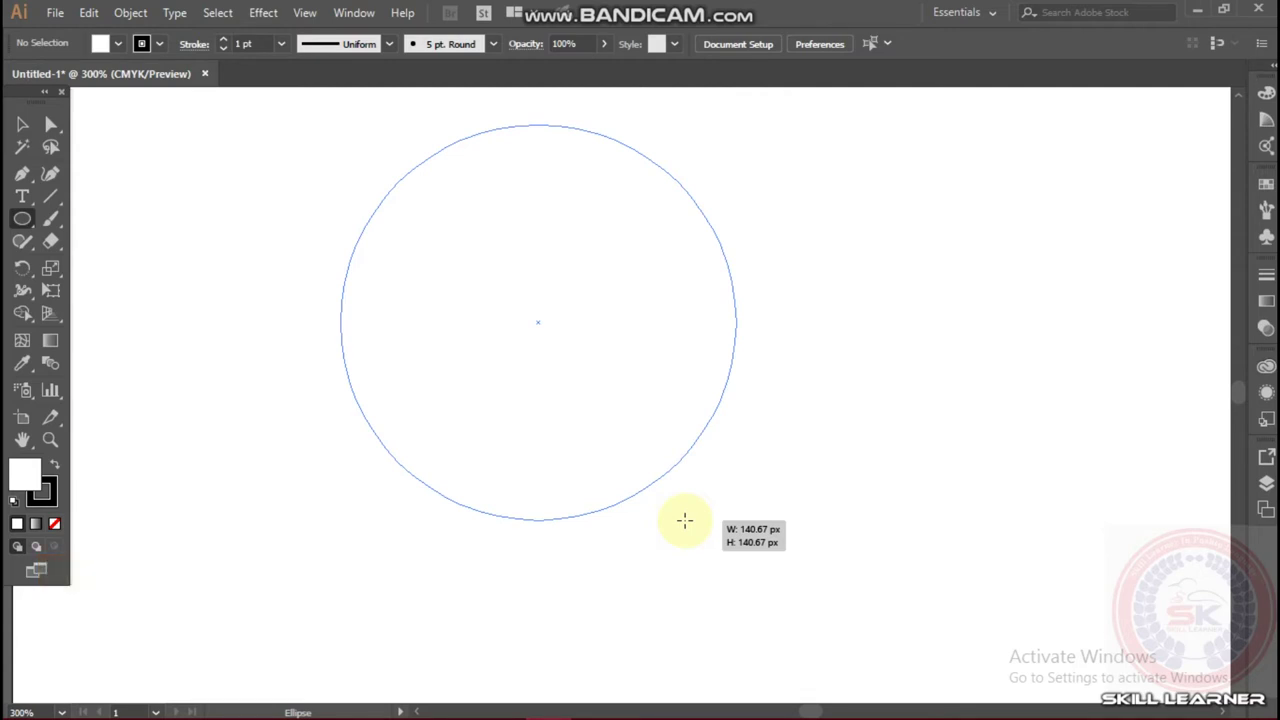
pyautogui.moveTo(684, 520); pyautogui.dragTo(684, 520)
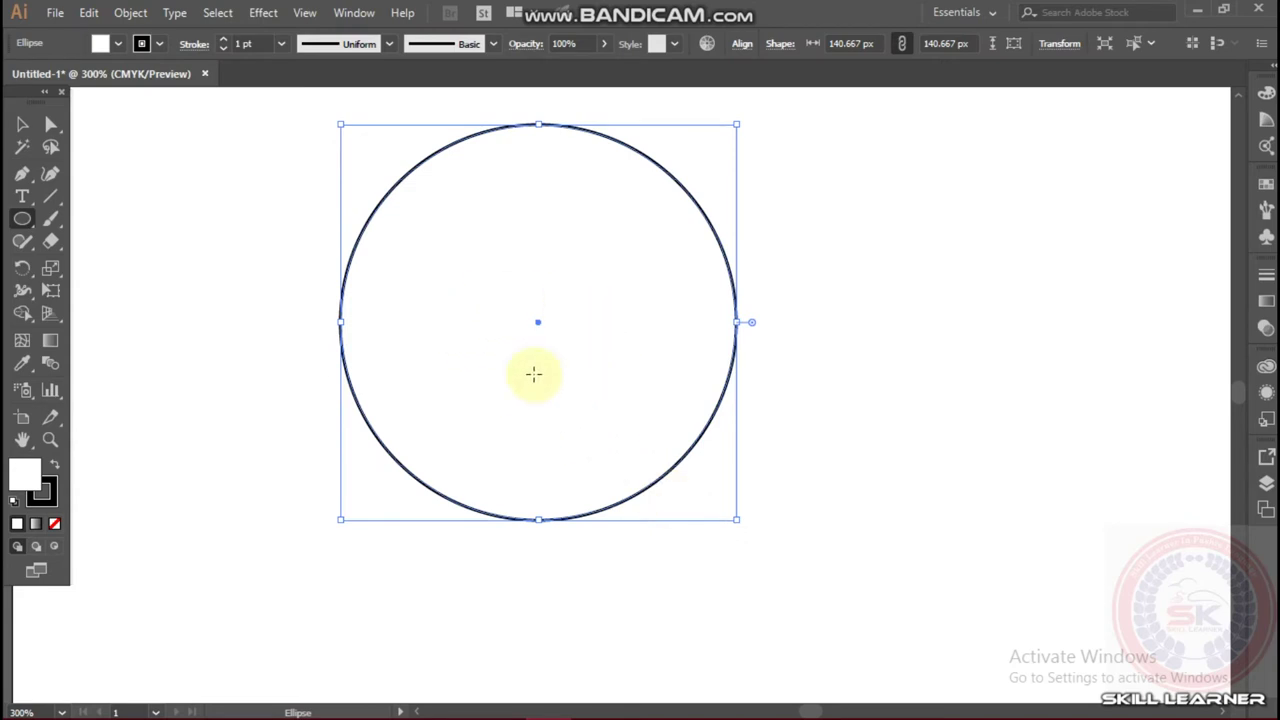
pyautogui.click(22, 124)
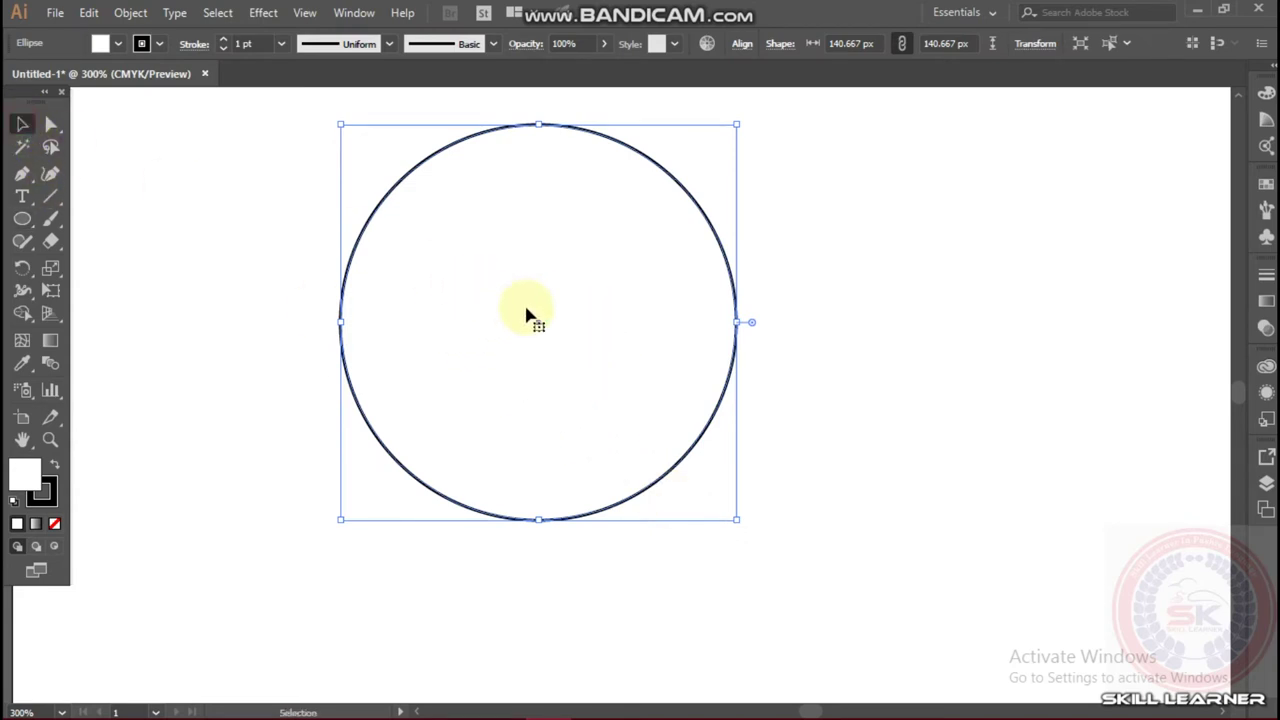
pyautogui.press('Delete')
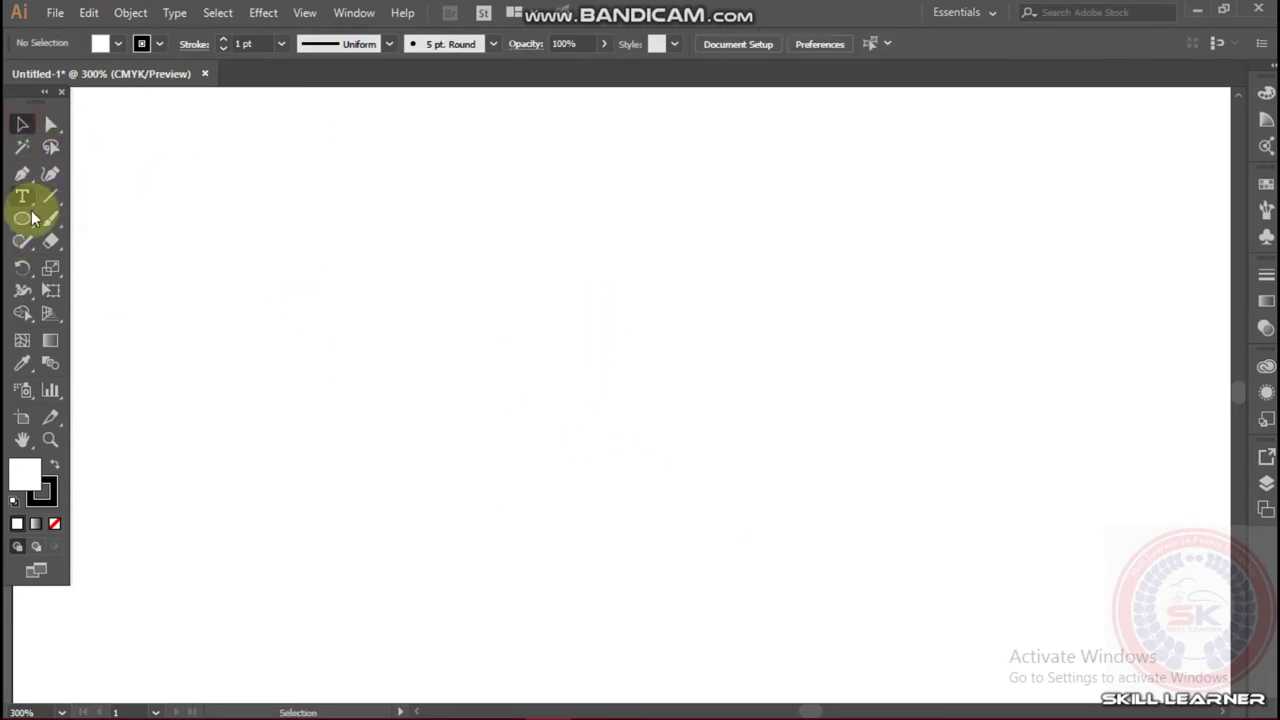
# Draw a trial oval, move it higher, and delete it
pyautogui.click(22, 218)
pyautogui.moveTo(415, 303)
pyautogui.mouseDown()
pyautogui.moveTo(593, 494)
pyautogui.moveTo(620, 598)
pyautogui.moveTo(391, 557)
pyautogui.moveTo(429, 257)
pyautogui.moveTo(706, 343)
pyautogui.moveTo(775, 527)
pyautogui.moveTo(626, 631)
pyautogui.moveTo(709, 611)
pyautogui.moveTo(660, 634)
pyautogui.mouseUp()
pyautogui.click(22, 124)
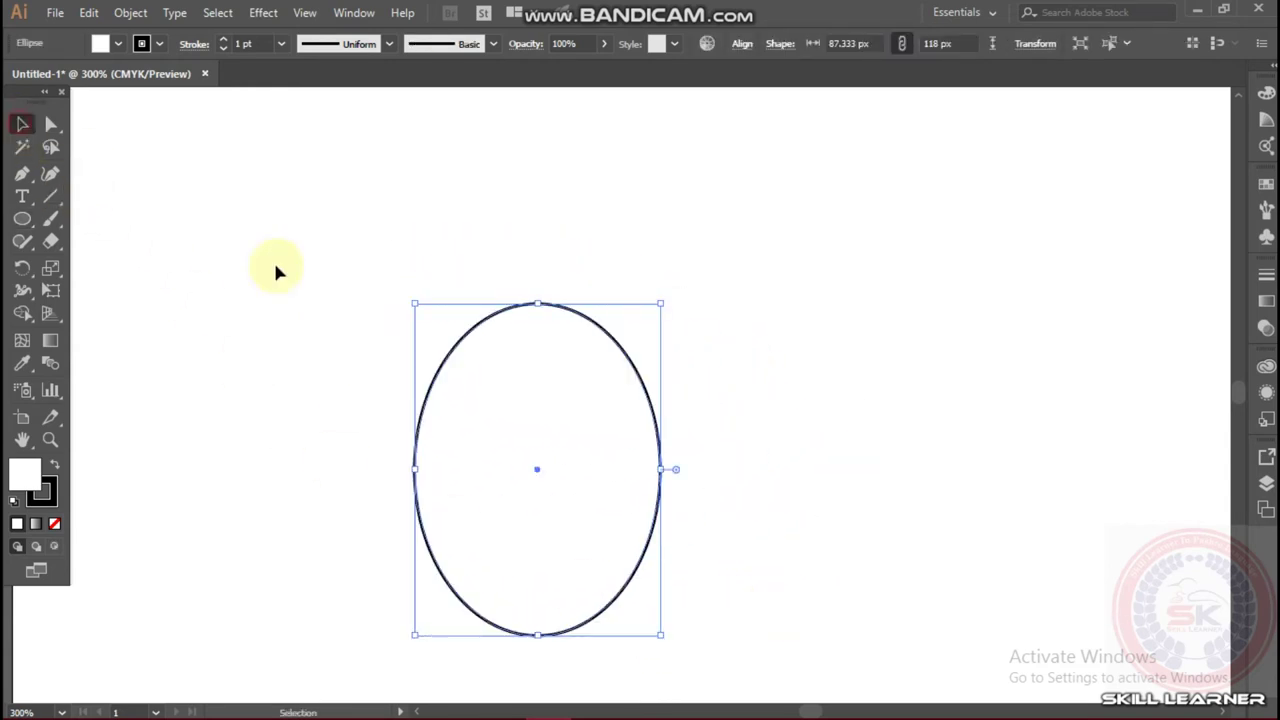
pyautogui.moveTo(537, 472); pyautogui.dragTo(529, 330)
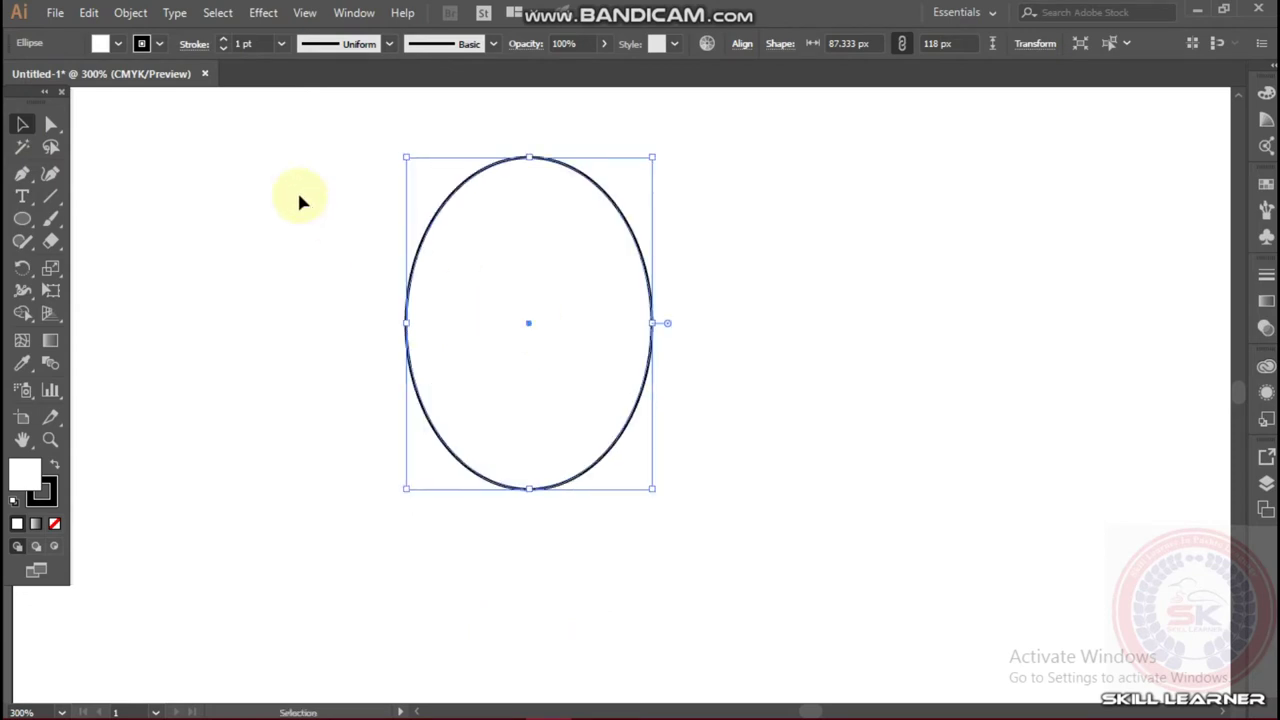
pyautogui.press('Delete')
# Draw a tall narrow ellipse, set a 0.25 pt stroke, and stretch it to about 42.5 × 121.3 px
pyautogui.click(22, 218)
pyautogui.click(98, 263)
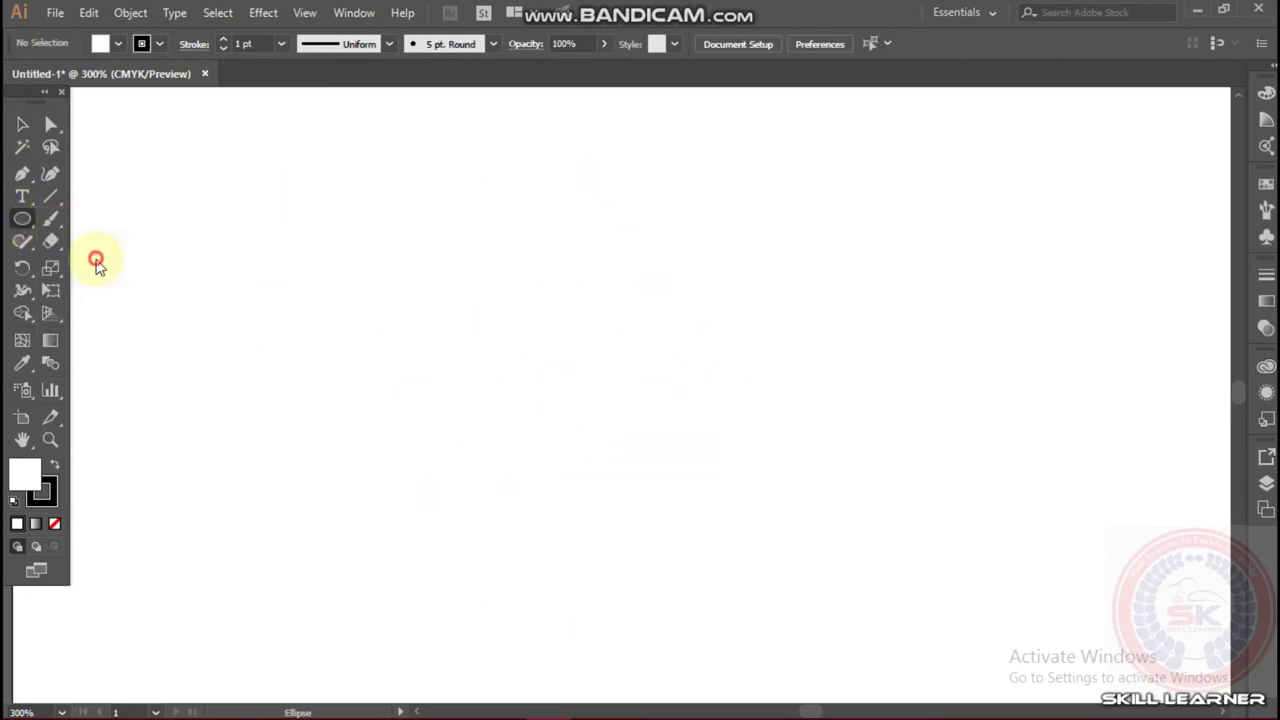
pyautogui.moveTo(462, 225); pyautogui.dragTo(559, 500)
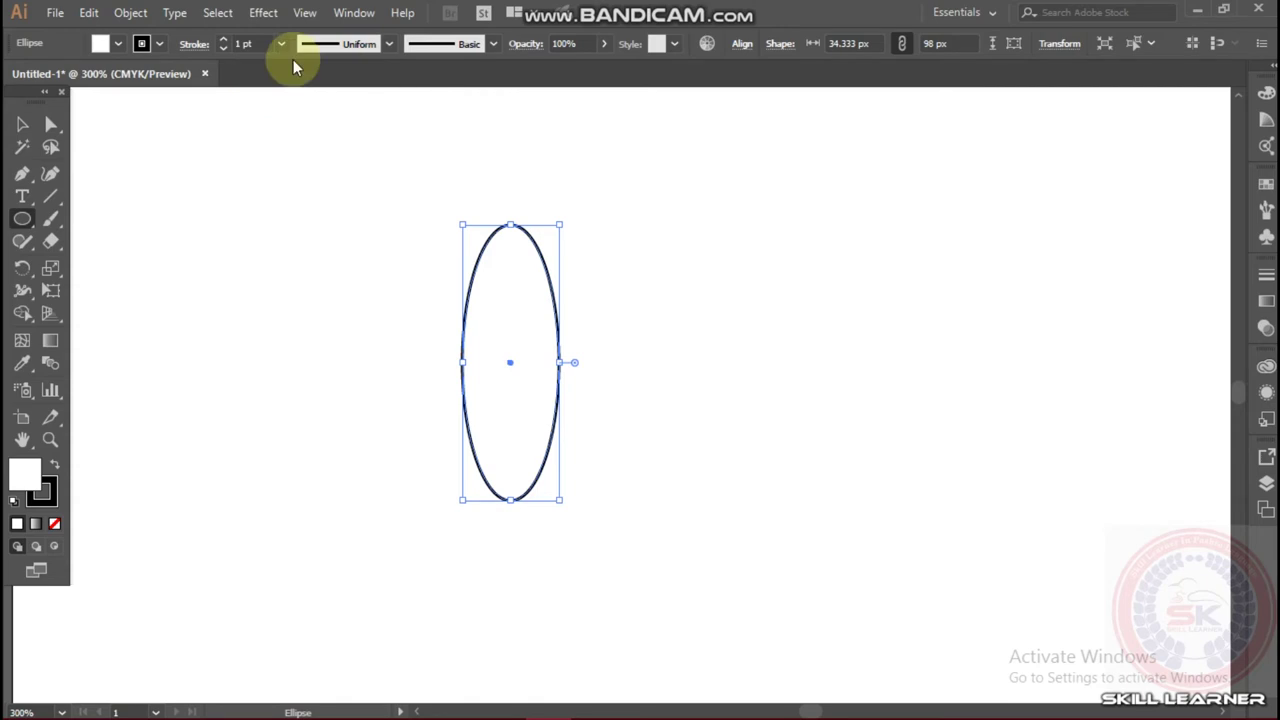
pyautogui.click(223, 49)
pyautogui.click(223, 49)
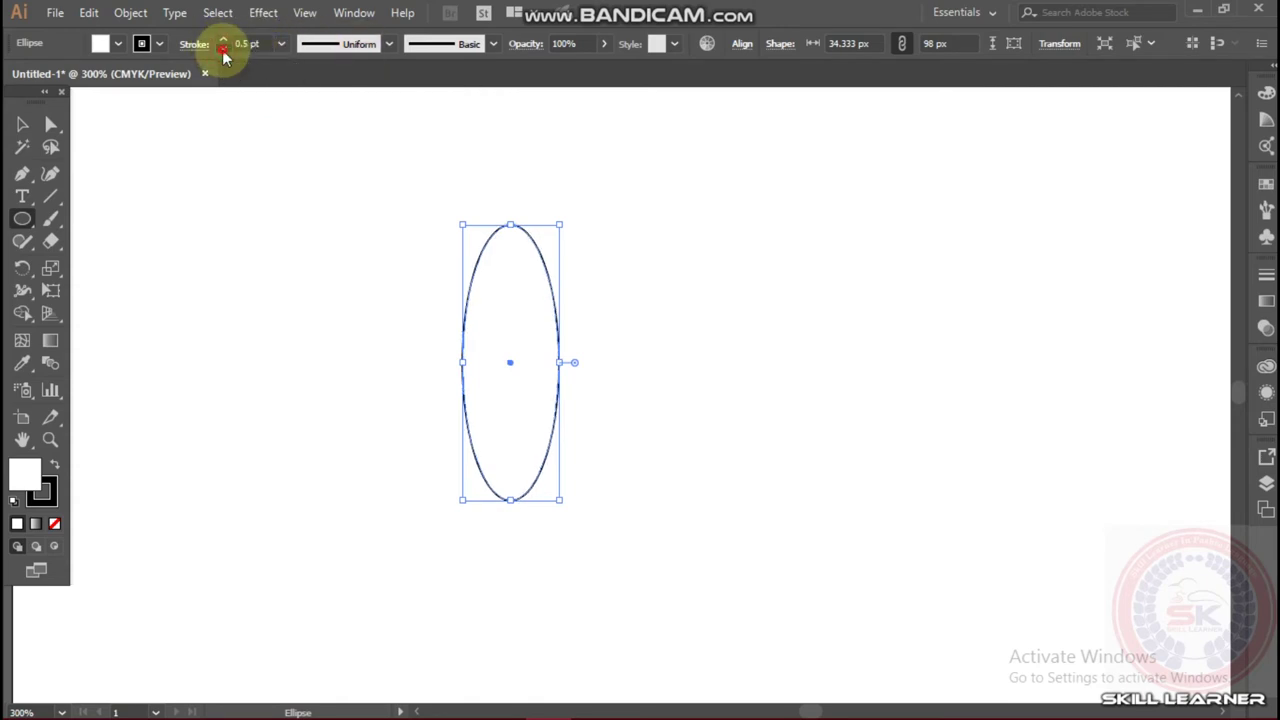
pyautogui.click(223, 49)
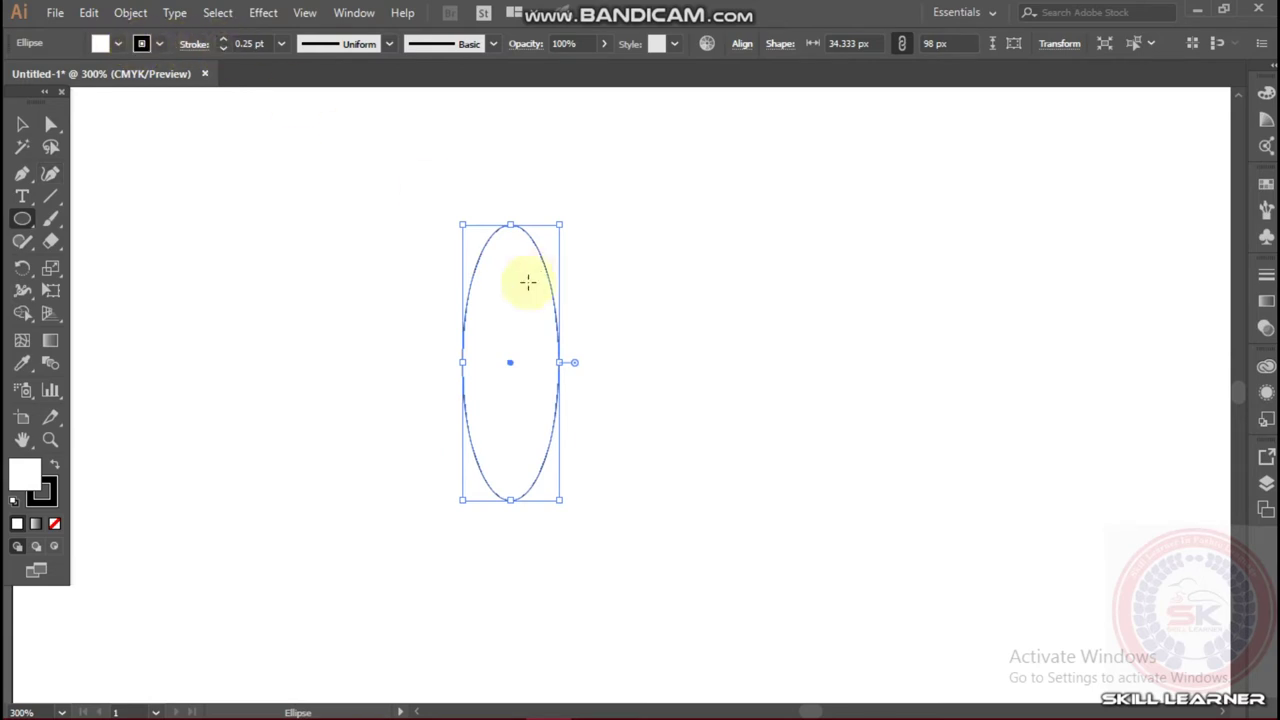
pyautogui.click(22, 124)
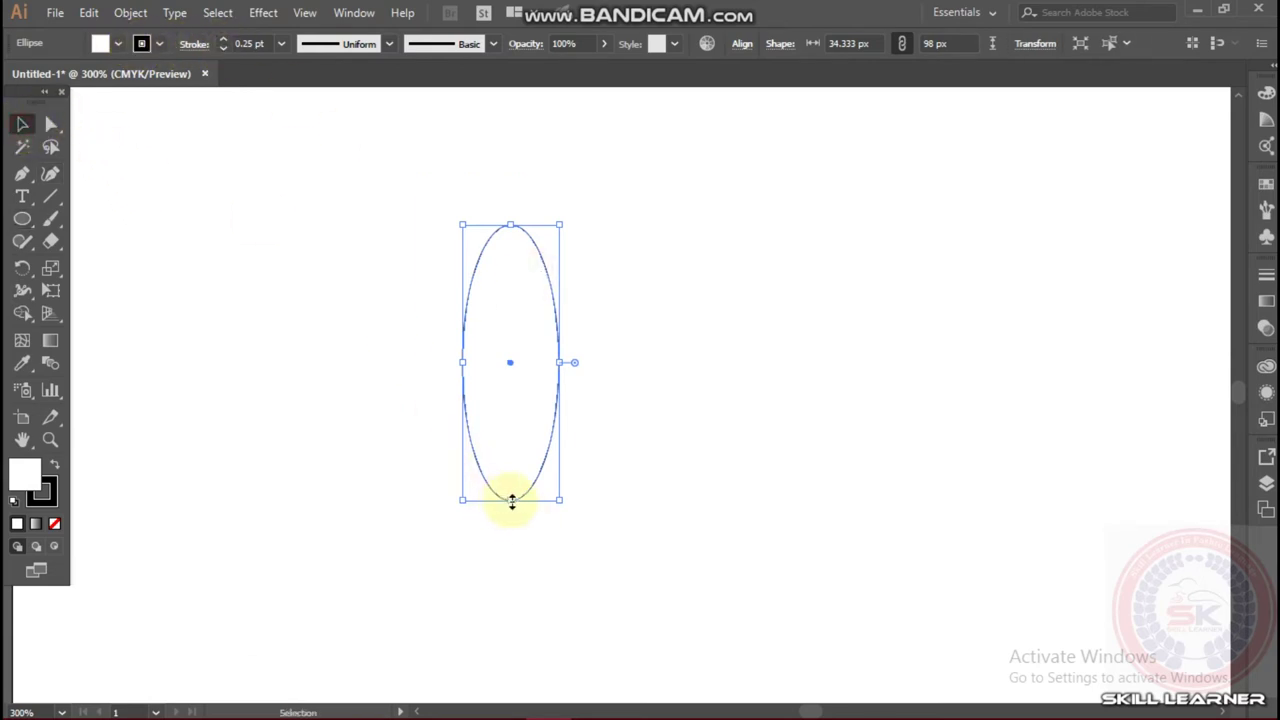
pyautogui.moveTo(511, 502); pyautogui.dragTo(517, 527)
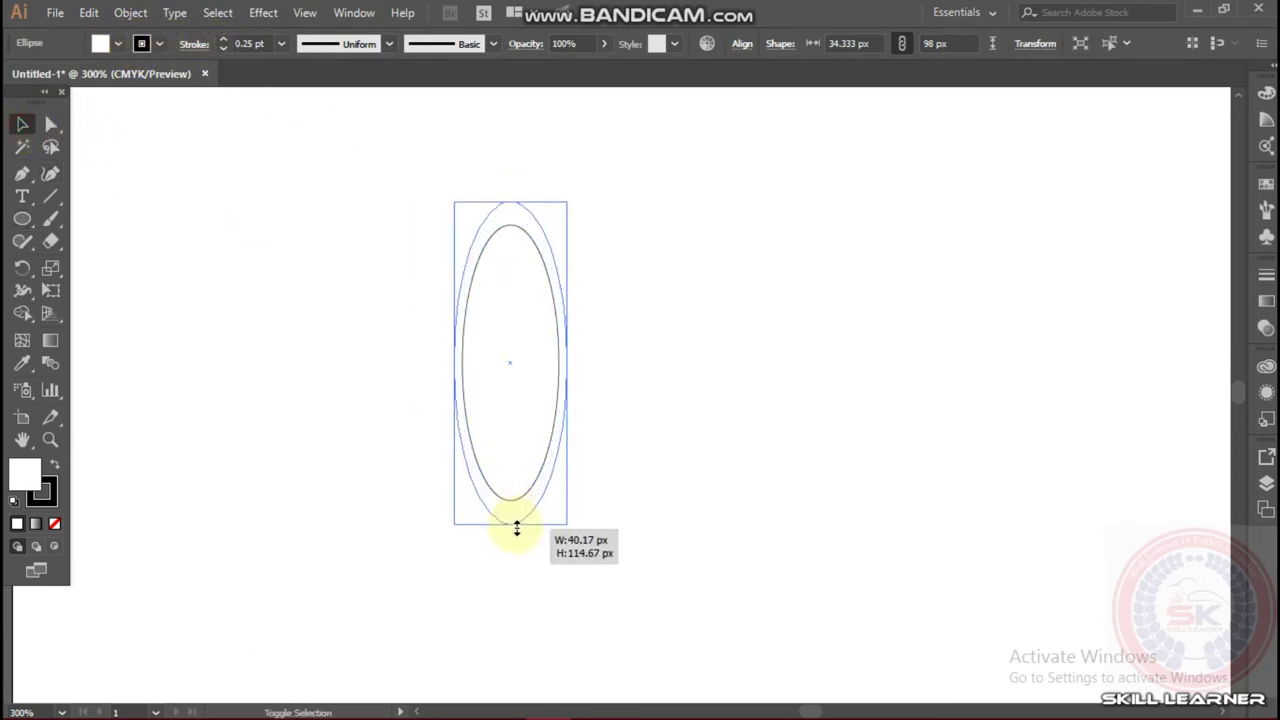
pyautogui.moveTo(517, 527); pyautogui.dragTo(517, 532)
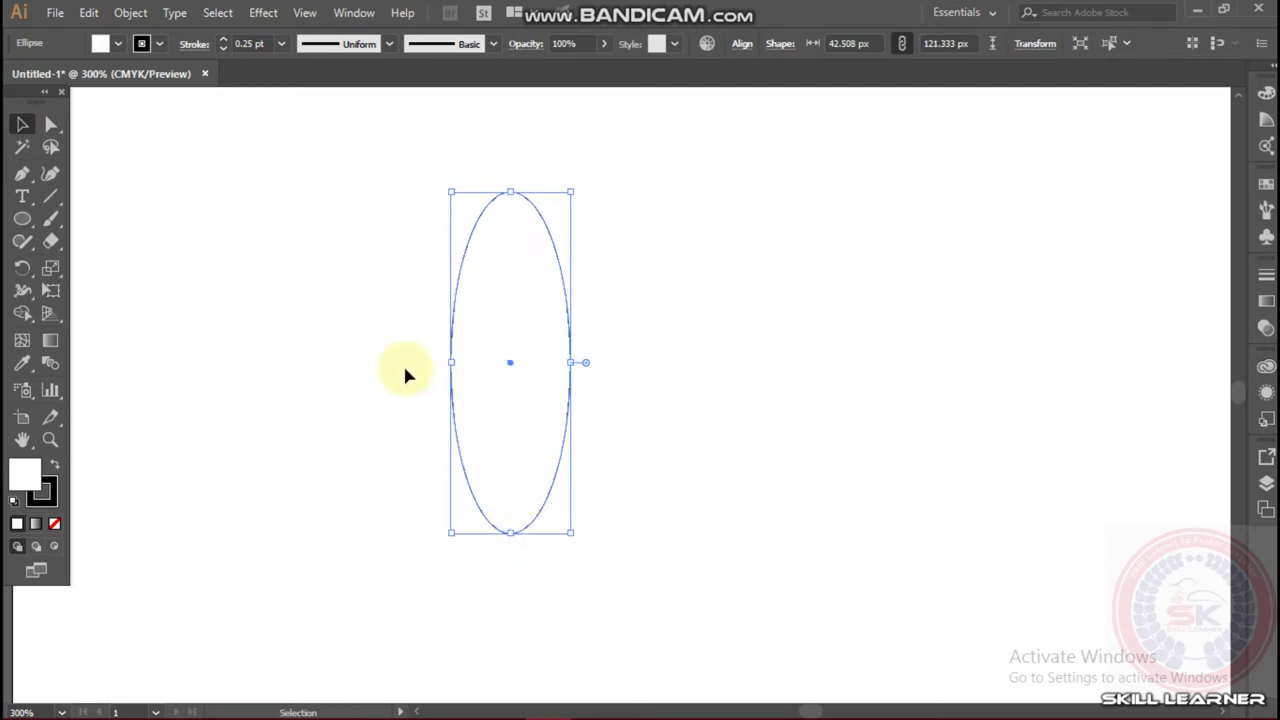
# Build an atom of four ellipses by repeating copies rotated 45° apart
pyautogui.click(22, 270)
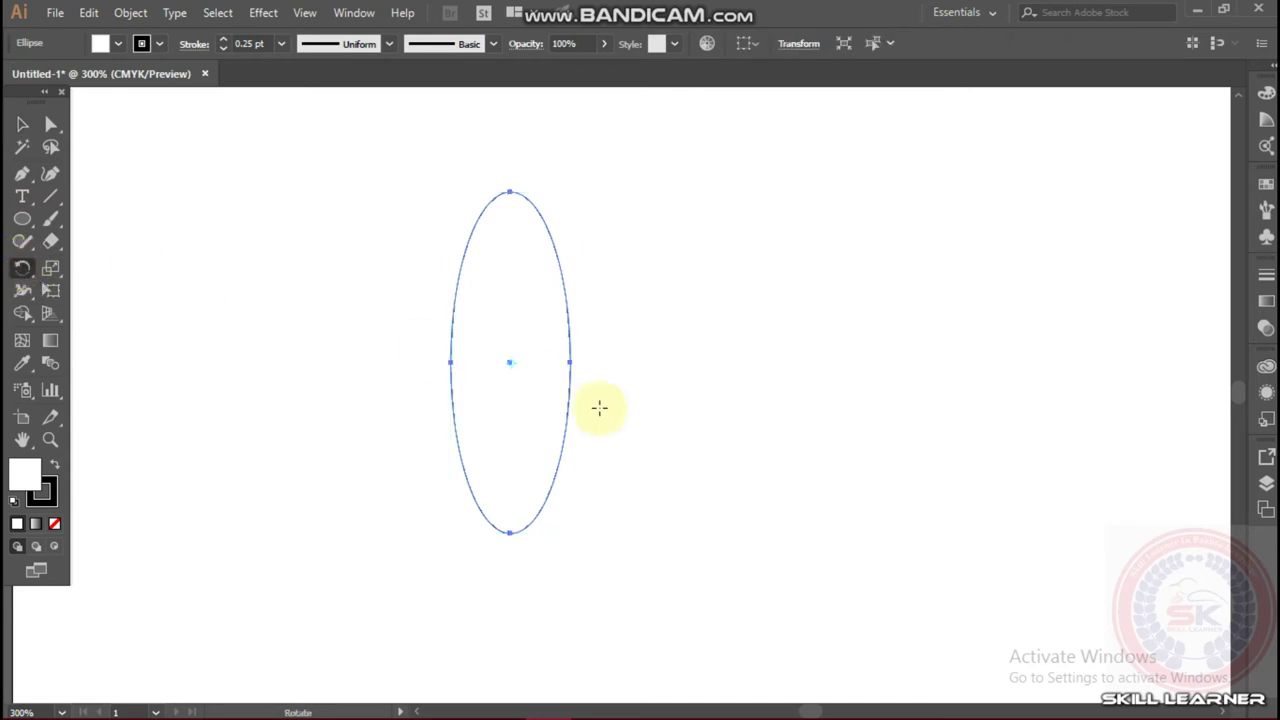
pyautogui.scroll(-1, 519, 403)
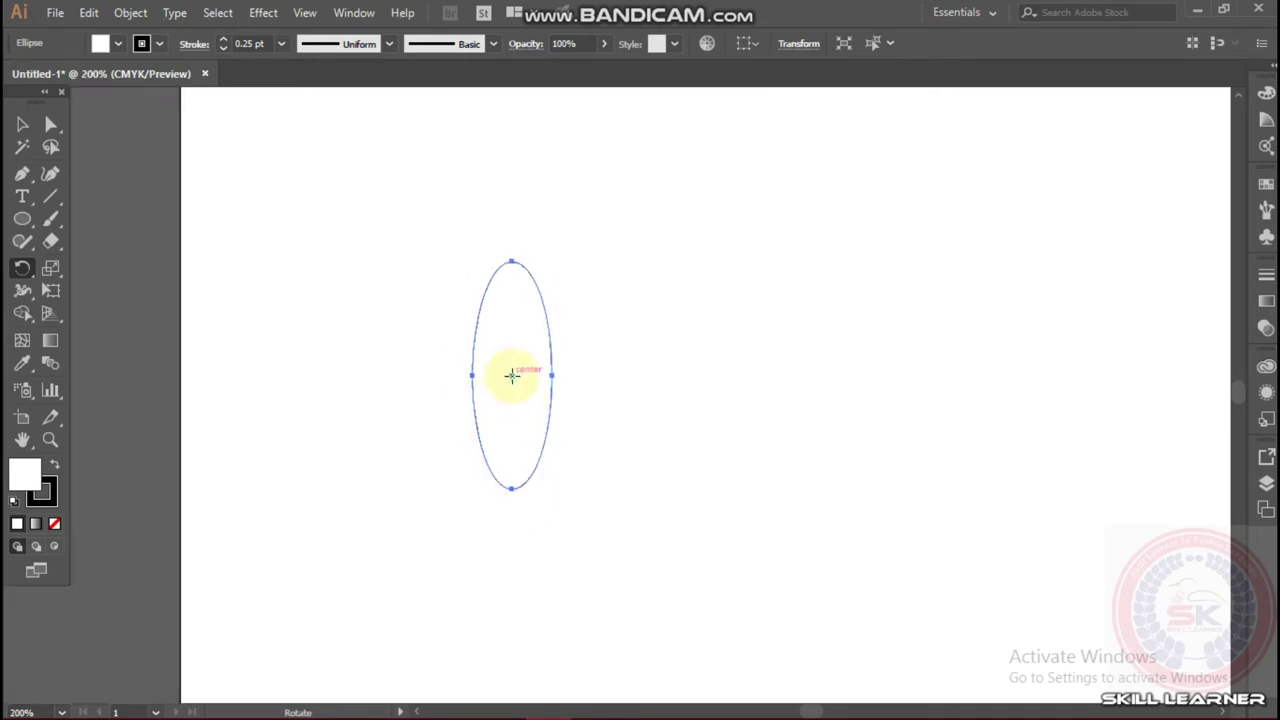
pyautogui.moveTo(511, 263); pyautogui.dragTo(460, 276)
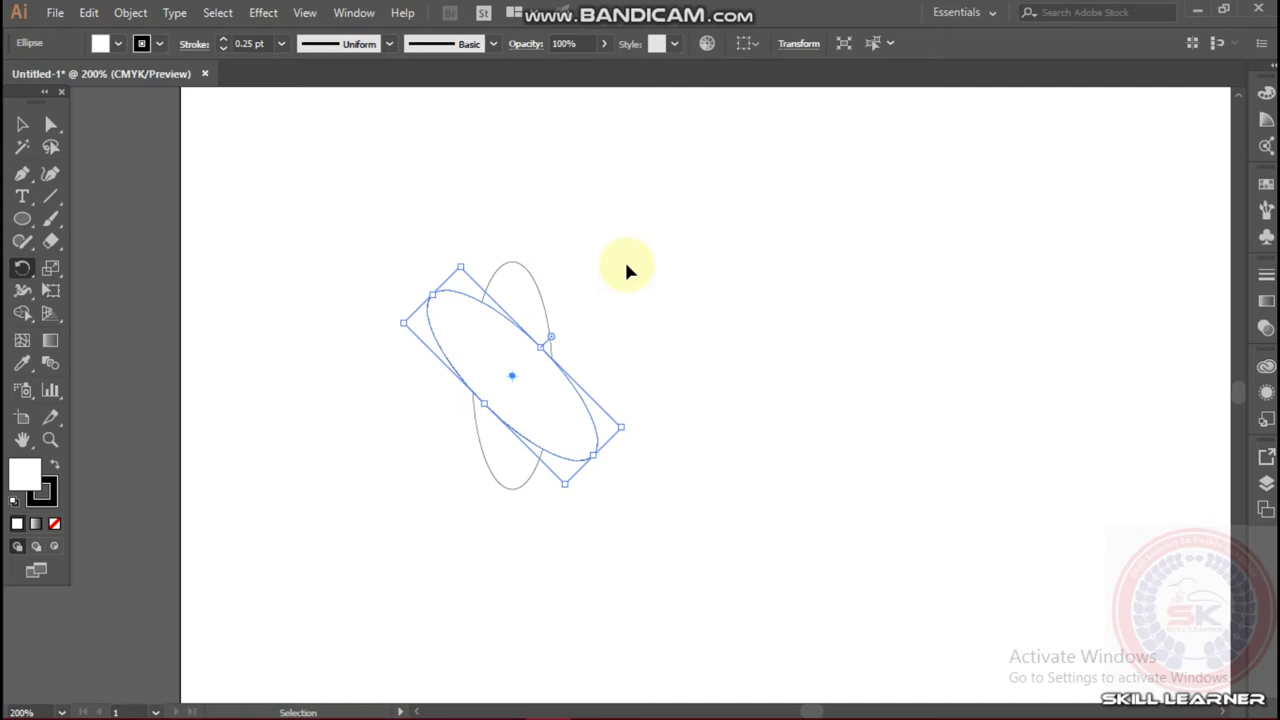
pyautogui.hotkey('ctrl', 'd')
pyautogui.hotkey('ctrl', 'd')
pyautogui.hotkey('ctrl', 'd')
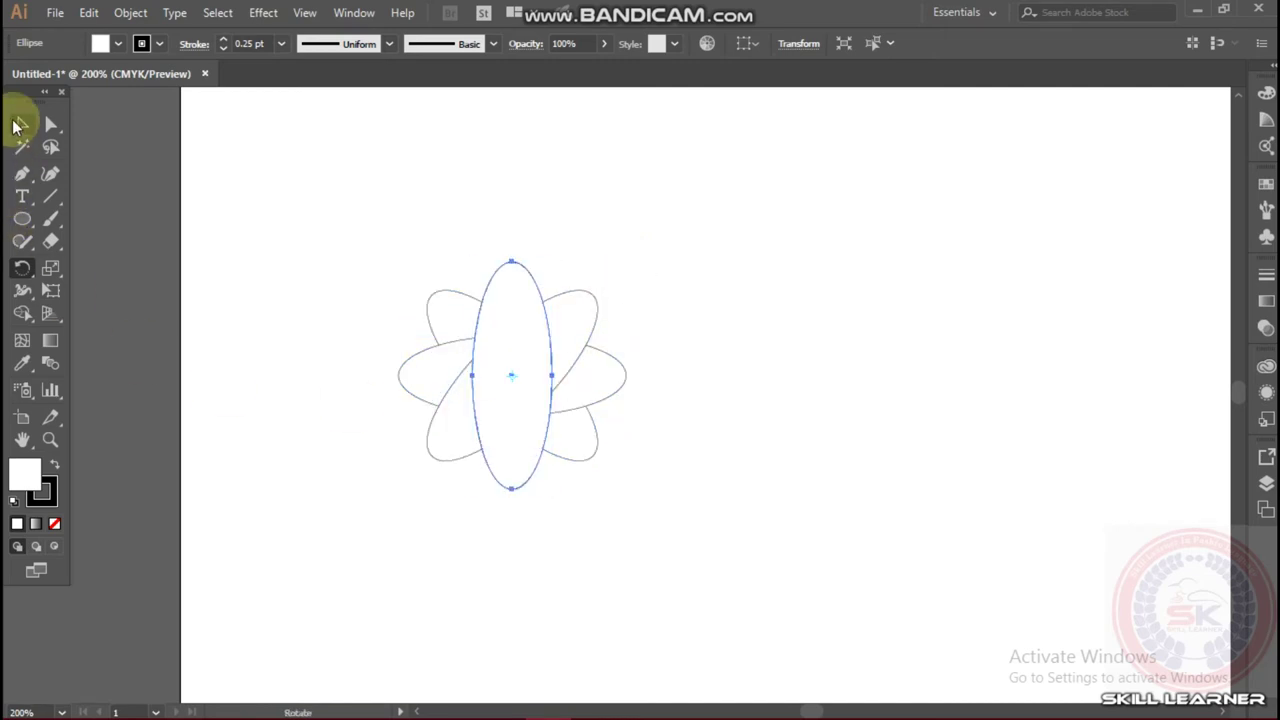
# Select all four ellipses and set their fill to None
pyautogui.click(18, 123)
pyautogui.moveTo(354, 214); pyautogui.dragTo(634, 455)
pyautogui.click(28, 470)
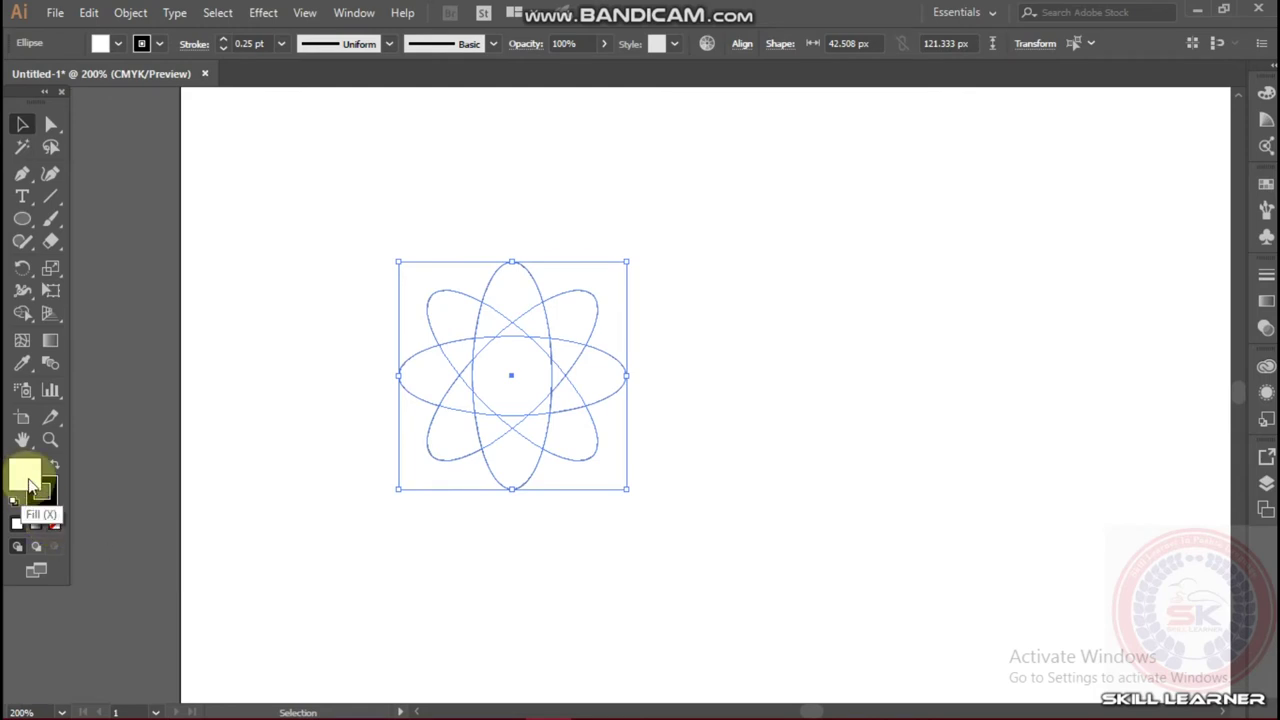
pyautogui.click(55, 523)
# Shrink the atom around its centre, then delete it
pyautogui.click(343, 229)
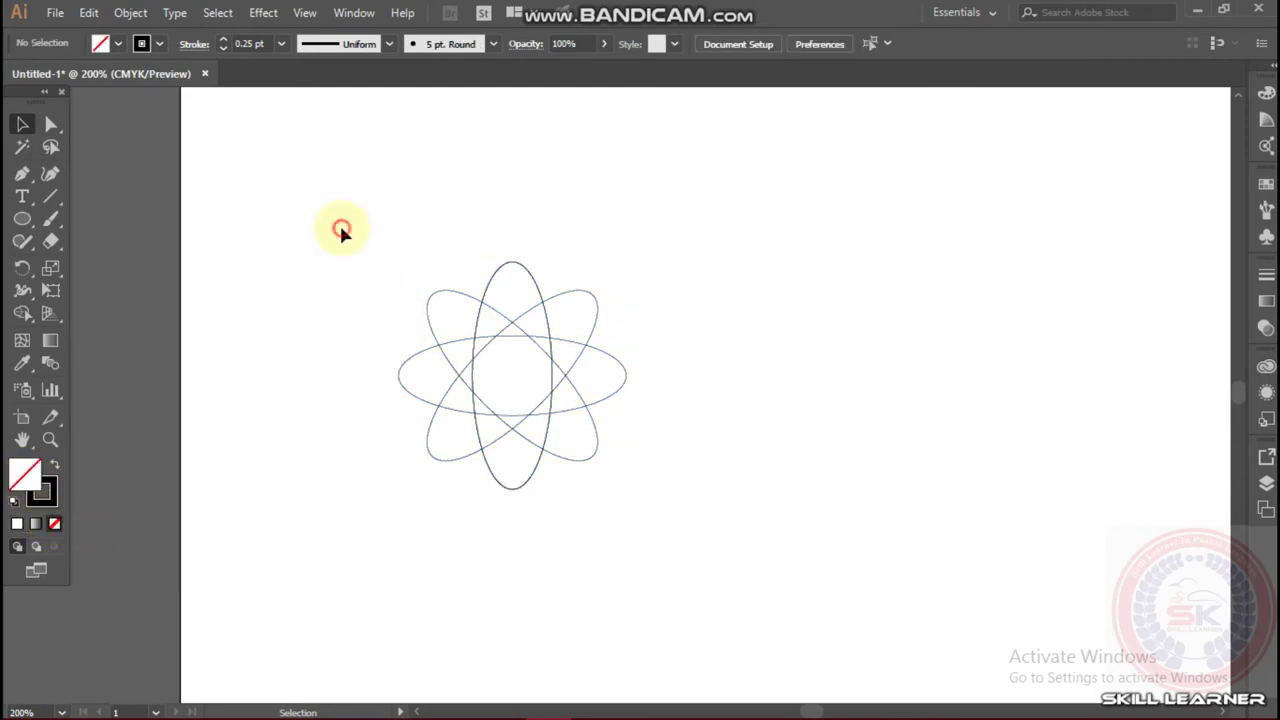
pyautogui.moveTo(355, 235); pyautogui.dragTo(650, 505)
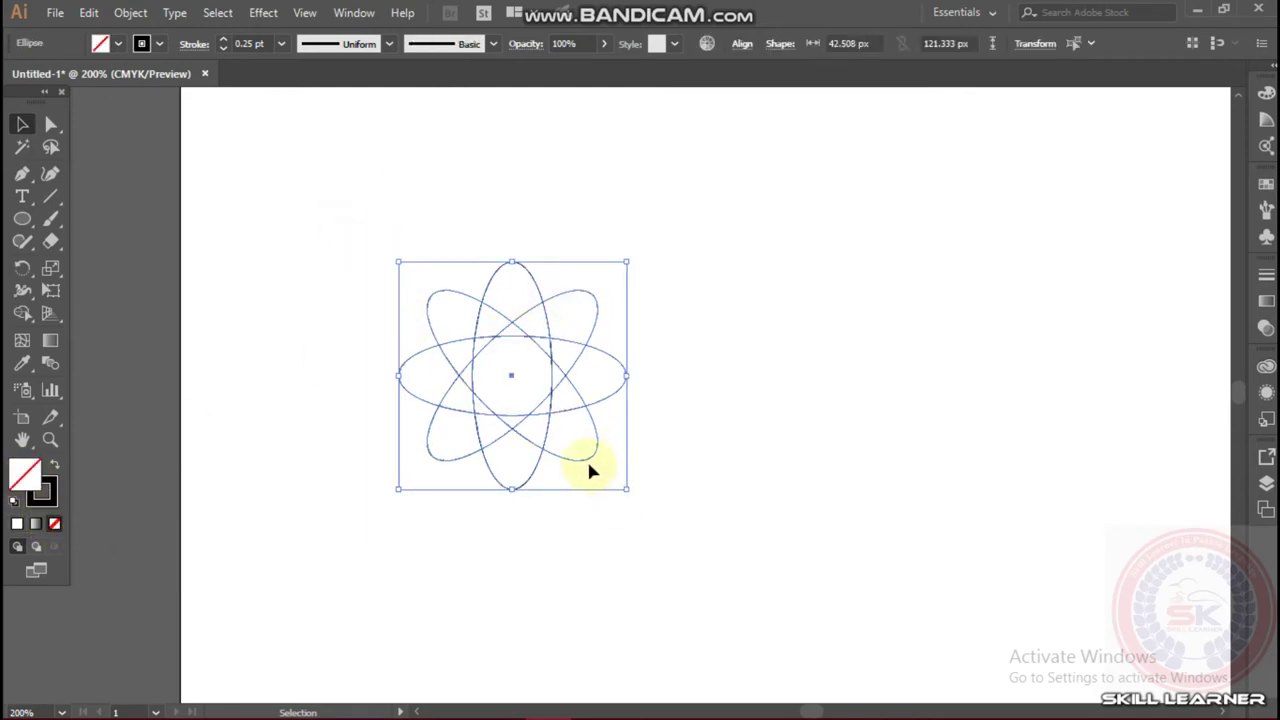
pyautogui.moveTo(625, 490); pyautogui.dragTo(581, 444)
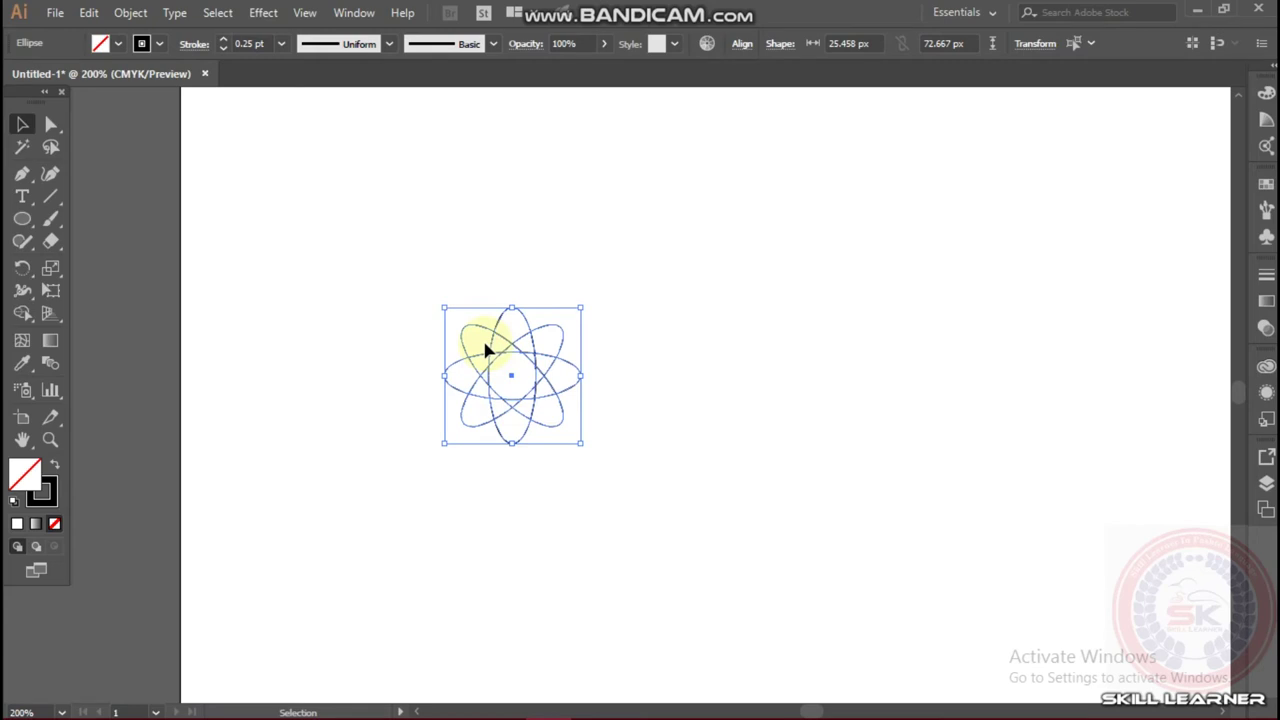
pyautogui.press('Delete')
pyautogui.moveTo(22, 219); pyautogui.dragTo(109, 264)
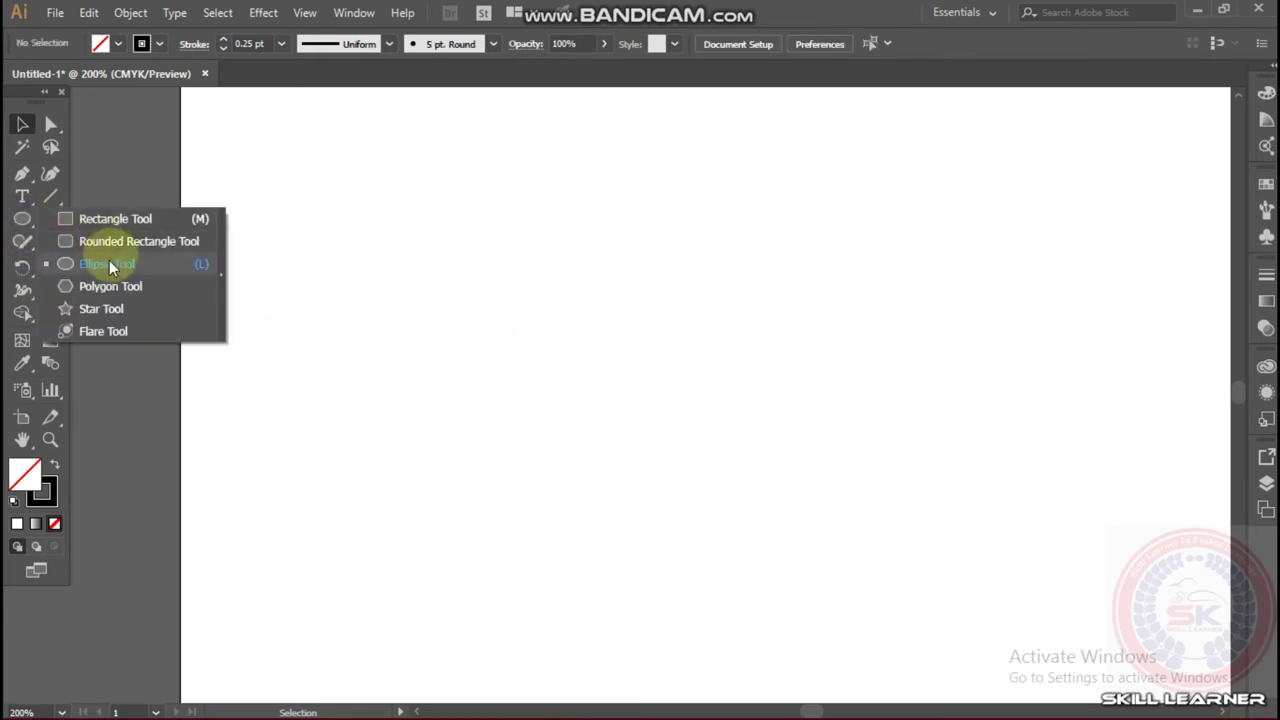
# Draw a tall thin ellipse and repeat copies rotated 10° around its bottom point
pyautogui.moveTo(554, 204); pyautogui.dragTo(579, 520)
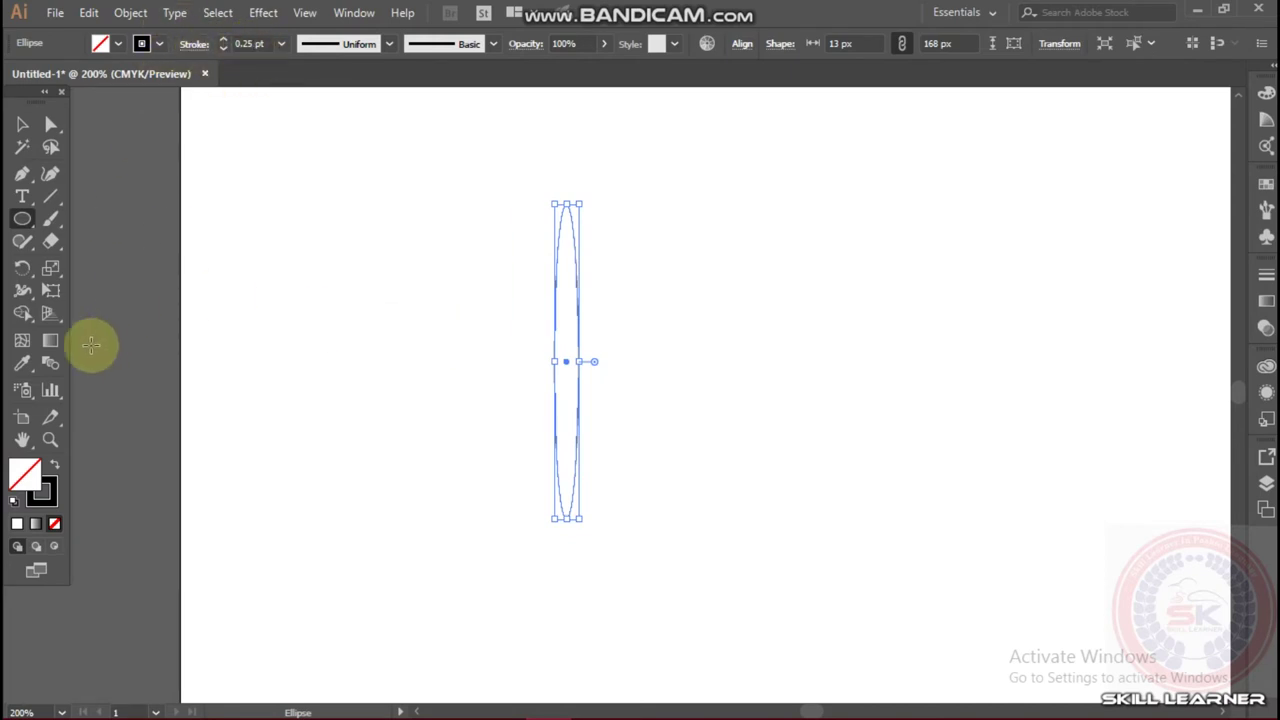
pyautogui.click(22, 268)
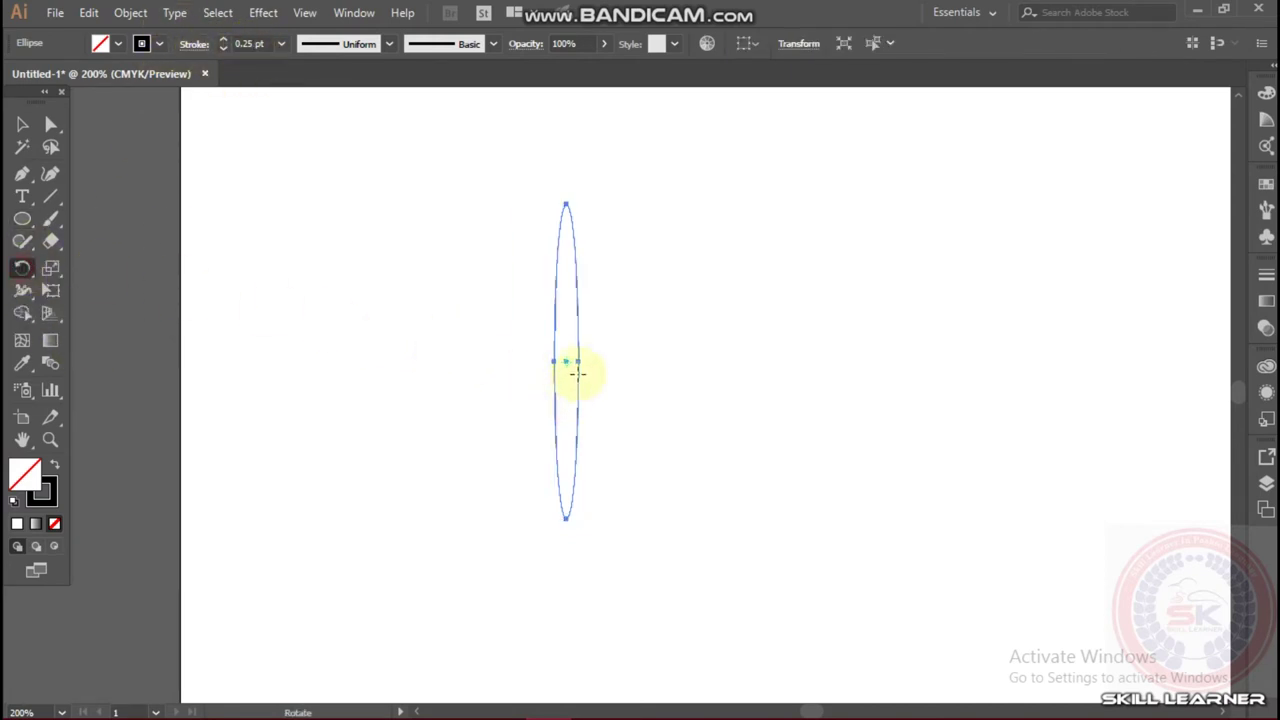
pyautogui.keyDown('alt'); pyautogui.click(566, 519); pyautogui.keyUp('alt')
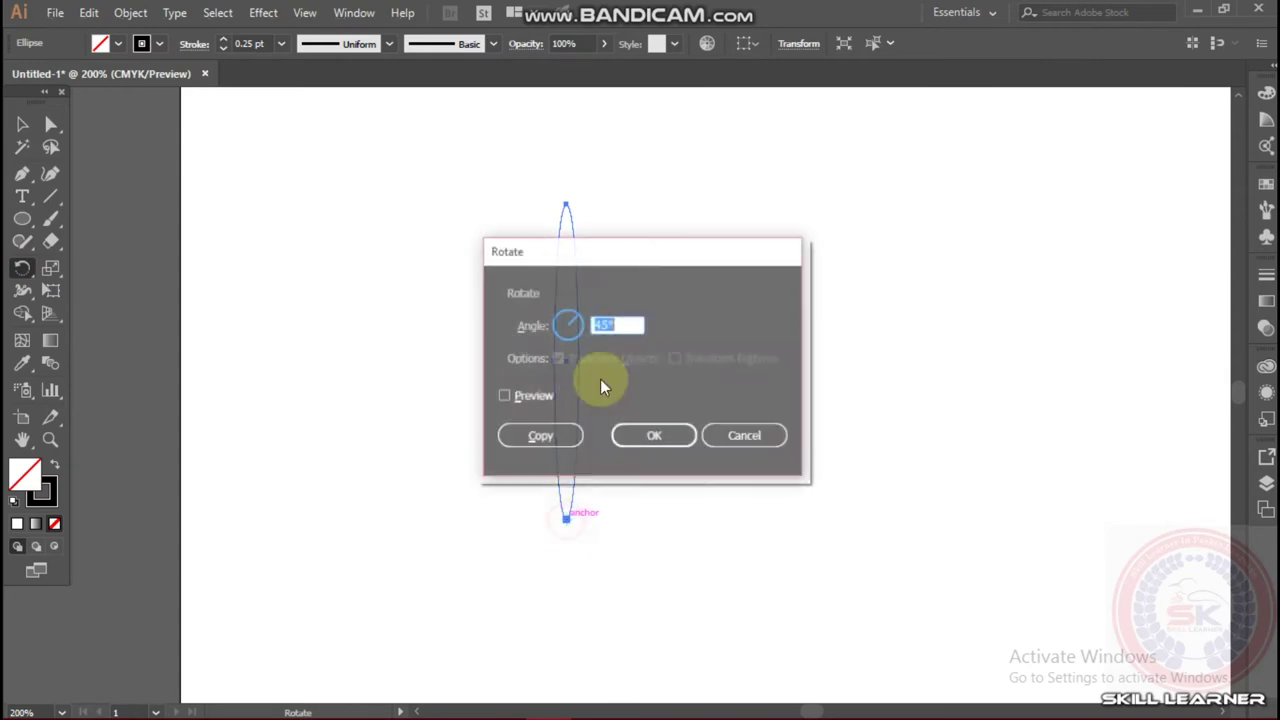
pyautogui.click(504, 397)
pyautogui.click(605, 325)
pyautogui.press('Down')
pyautogui.press('Down')
pyautogui.press('Down')
pyautogui.press('Down')
pyautogui.press('Down')
pyautogui.press('Down')
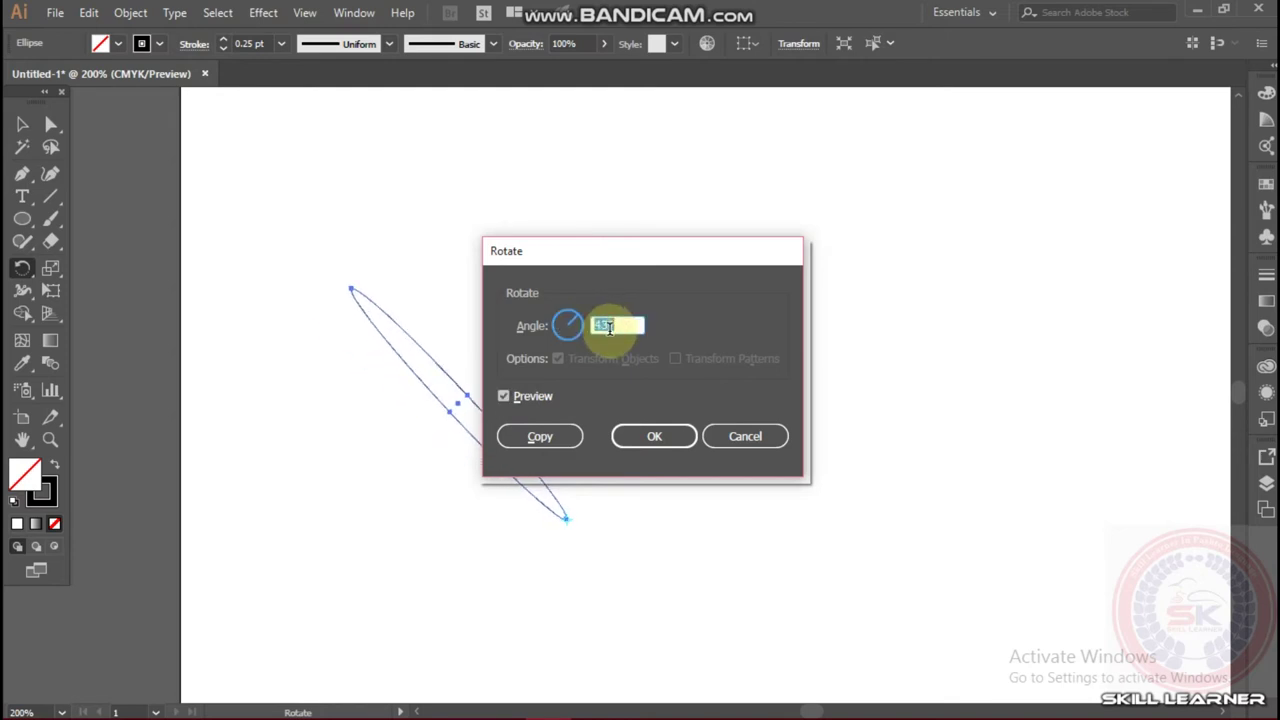
pyautogui.press('Down')
pyautogui.press('Down')
pyautogui.press('Down')
pyautogui.press('Down')
pyautogui.press('Down')
pyautogui.press('Down')
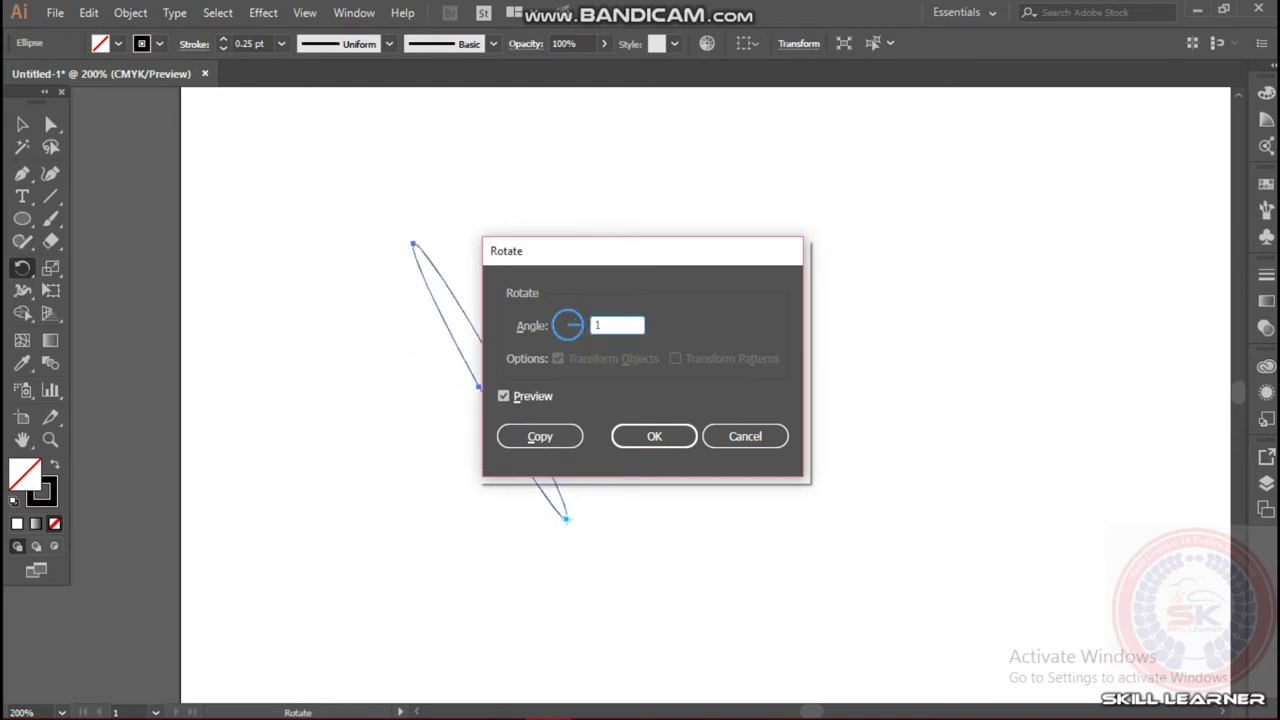
pyautogui.write('0')
pyautogui.click(553, 438)
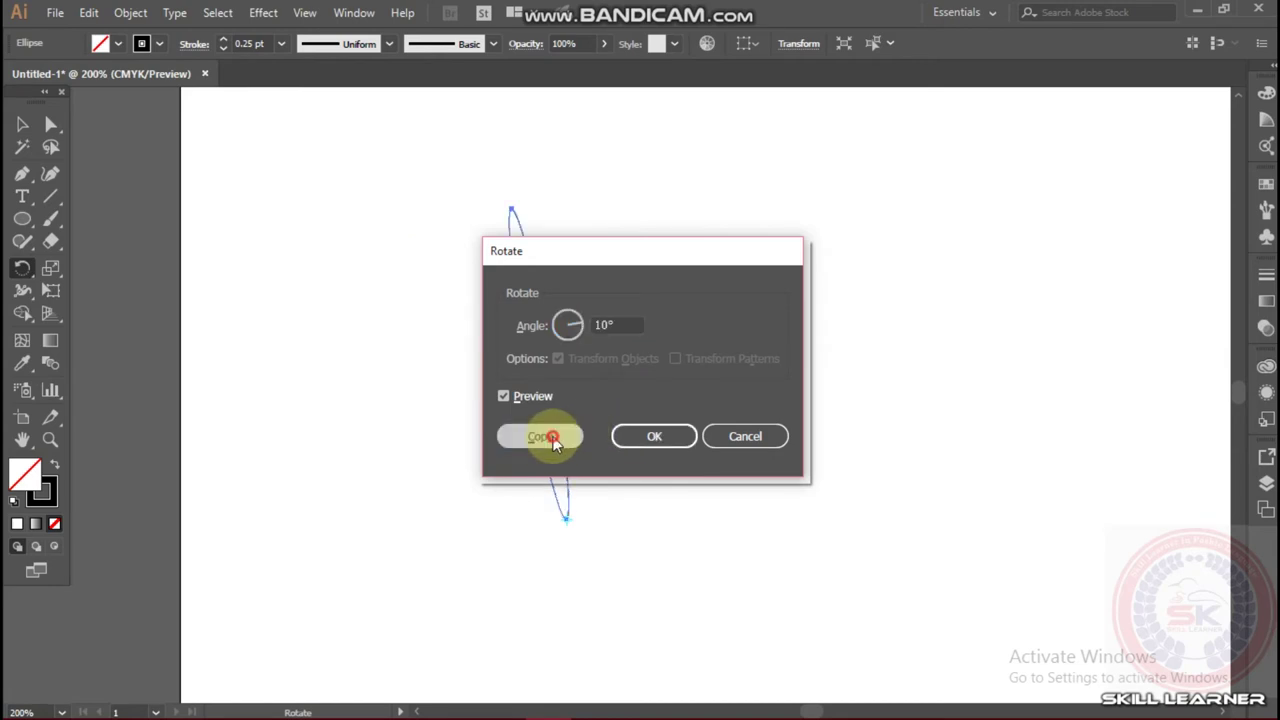
pyautogui.hotkey('ctrl', 'd')
pyautogui.hotkey('ctrl', 'd')
pyautogui.hotkey('ctrl', 'd')
pyautogui.hotkey('ctrl', 'd')
pyautogui.hotkey('ctrl', 'd')
pyautogui.hotkey('ctrl', 'd')
pyautogui.hotkey('ctrl', 'd')
pyautogui.hotkey('ctrl', 'd')
pyautogui.hotkey('ctrl', 'd')
pyautogui.hotkey('ctrl', 'd')
pyautogui.hotkey('ctrl', 'd')
pyautogui.hotkey('ctrl', 'd')
pyautogui.hotkey('ctrl', 'd')
pyautogui.hotkey('ctrl', 'd')
pyautogui.hotkey('ctrl', 'd')
pyautogui.hotkey('ctrl', 'd')
pyautogui.hotkey('ctrl', 'd')
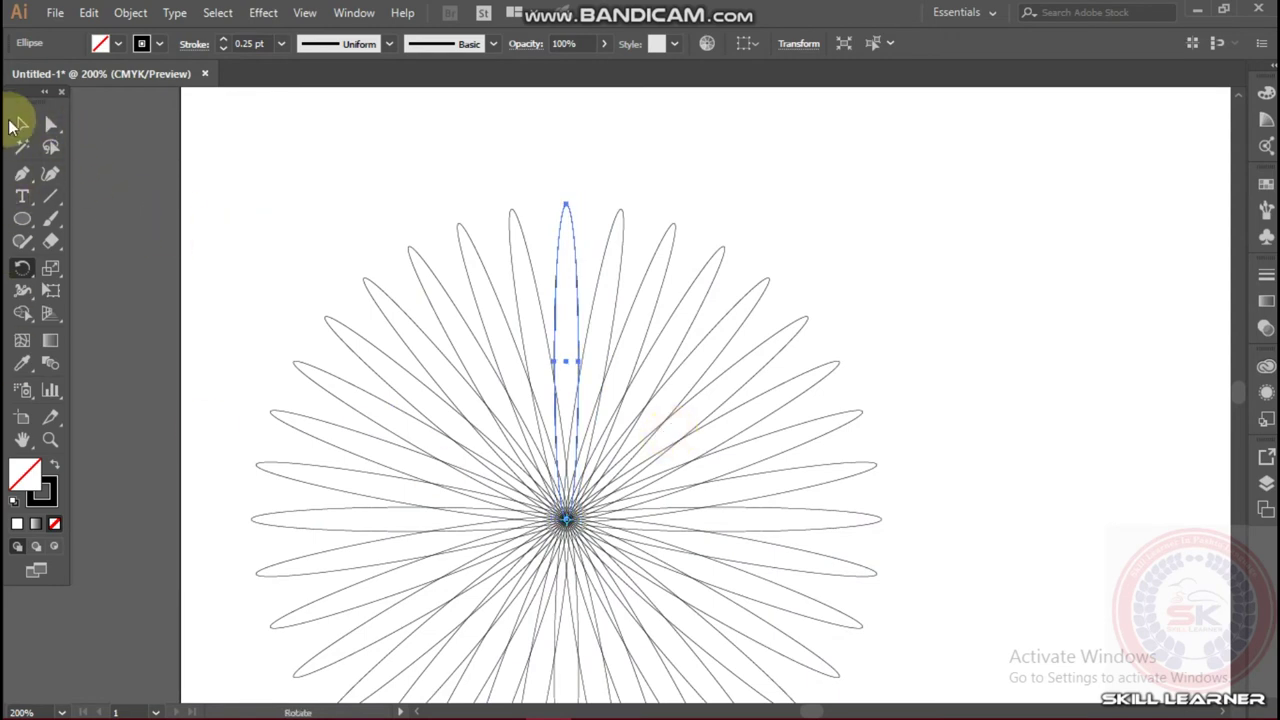
# Select all the flower's ellipses and scale them down proportionally
pyautogui.click(21, 124)
pyautogui.moveTo(309, 197); pyautogui.dragTo(843, 700)
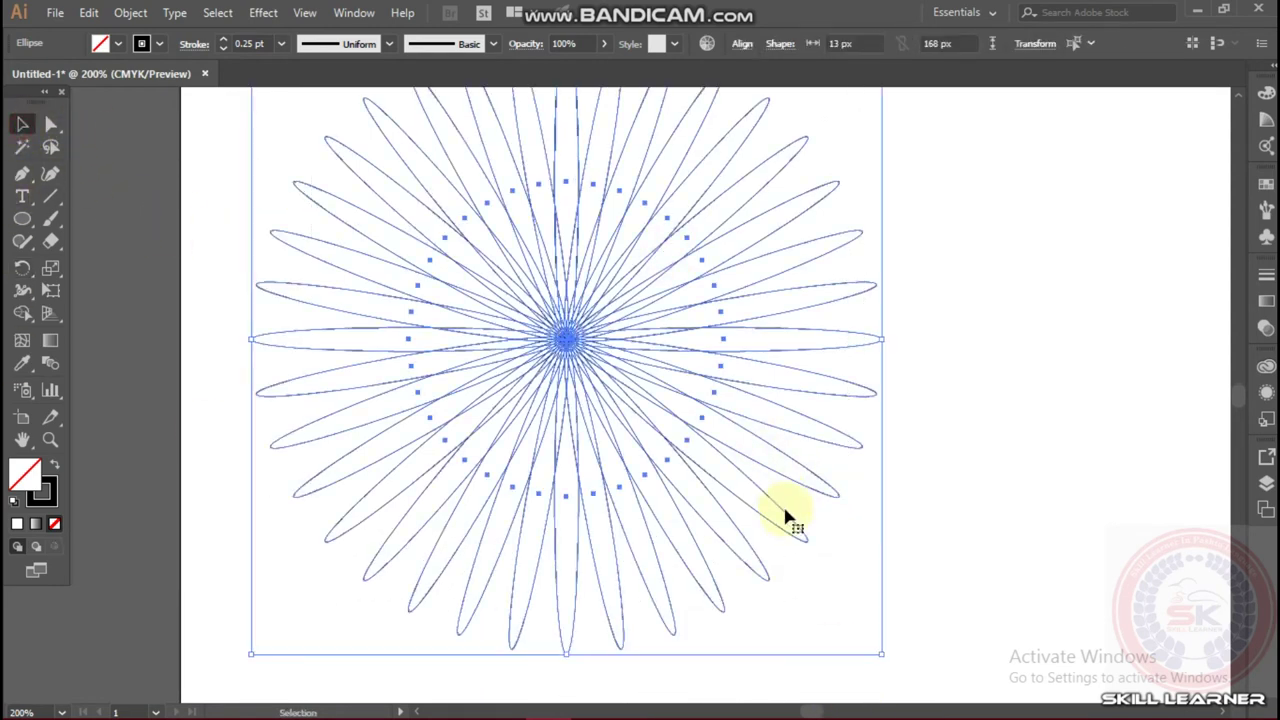
pyautogui.moveTo(886, 657); pyautogui.dragTo(766, 527)
pyautogui.click(803, 362)
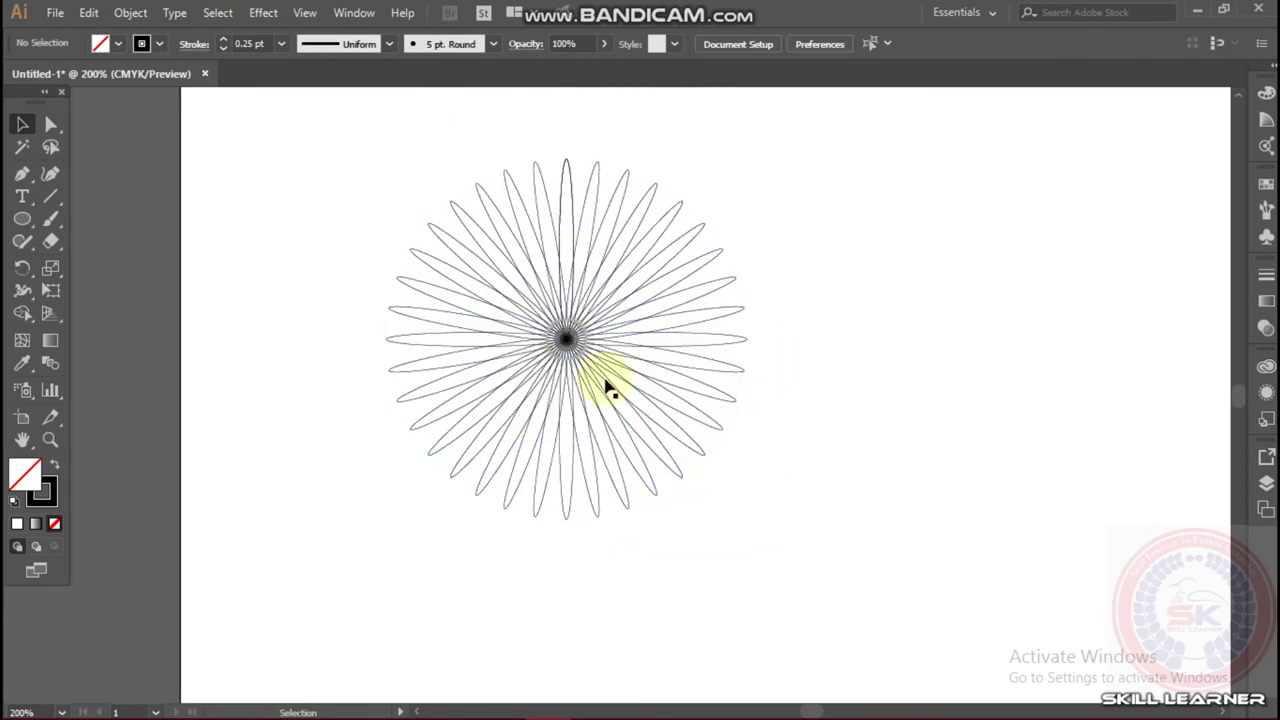
# Recolour the flower's outlines to red FF2C2C
pyautogui.moveTo(538, 318); pyautogui.dragTo(600, 492)
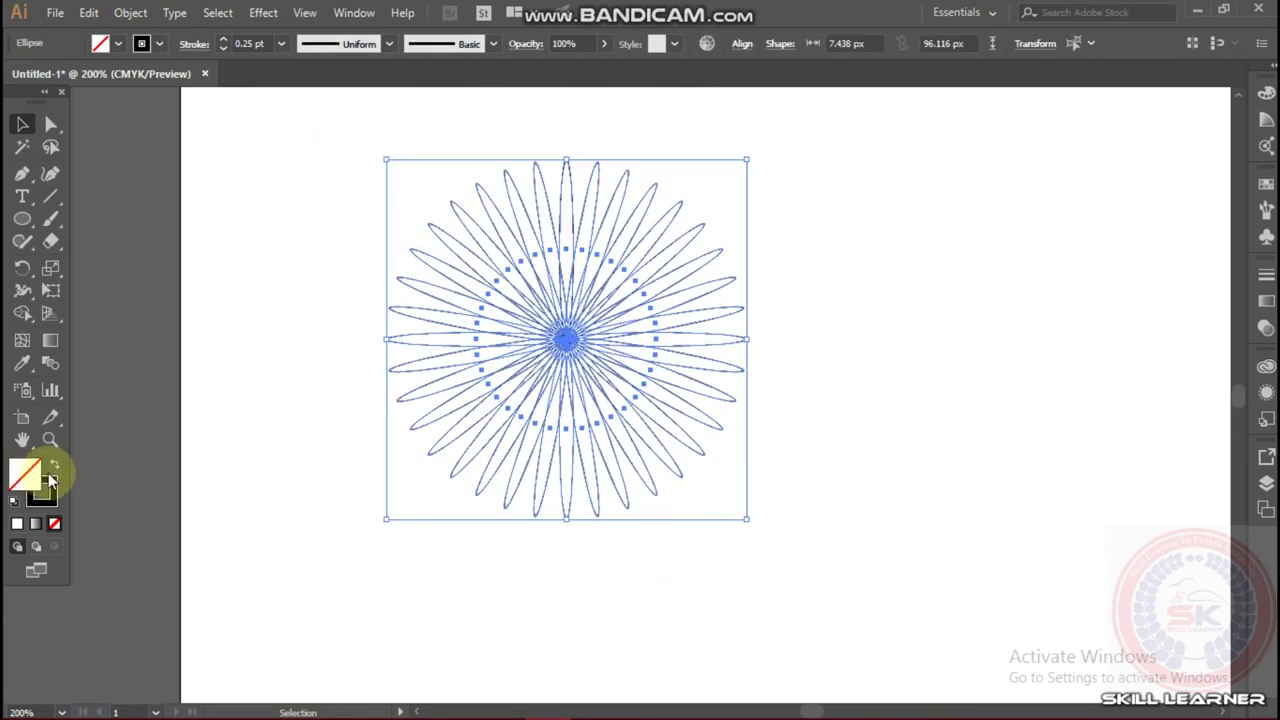
pyautogui.doubleClick(46, 480)
pyautogui.moveTo(663, 260)
pyautogui.mouseDown()
pyautogui.moveTo(666, 243)
pyautogui.moveTo(594, 242)
pyautogui.mouseUp()
pyautogui.click(840, 248)
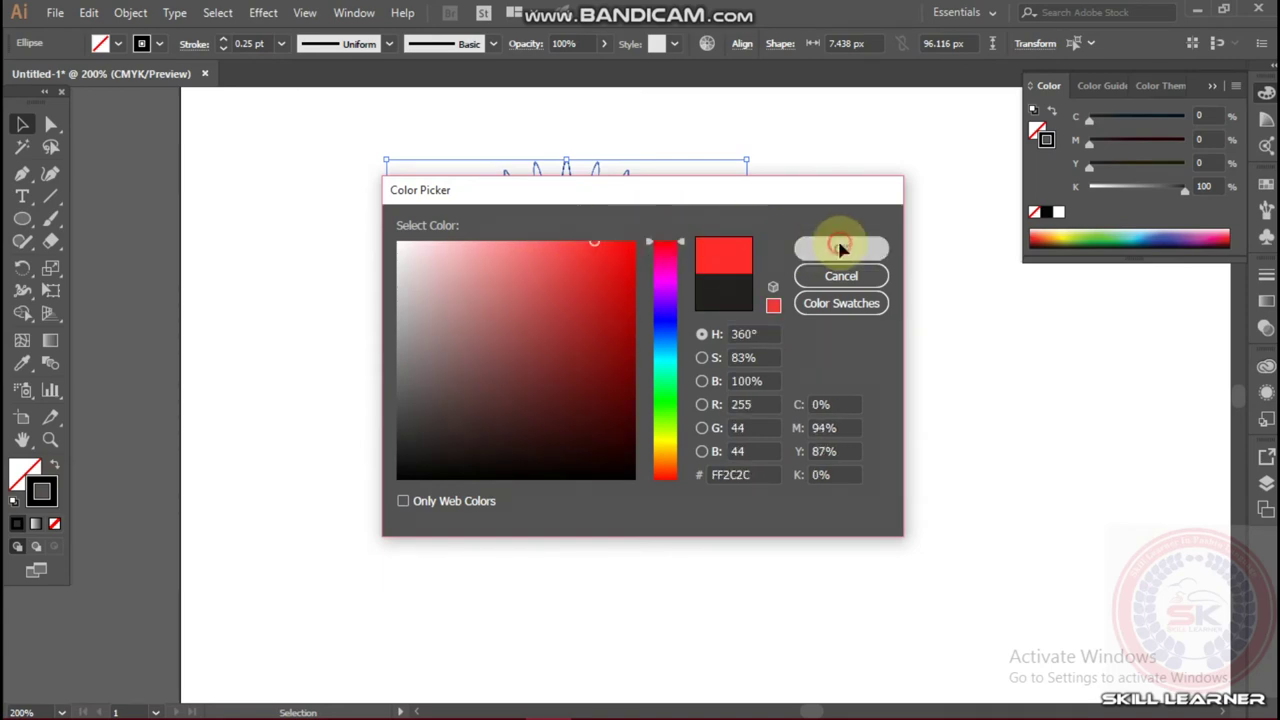
# Check the red outlines, then select and delete the whole flower
pyautogui.click(863, 277)
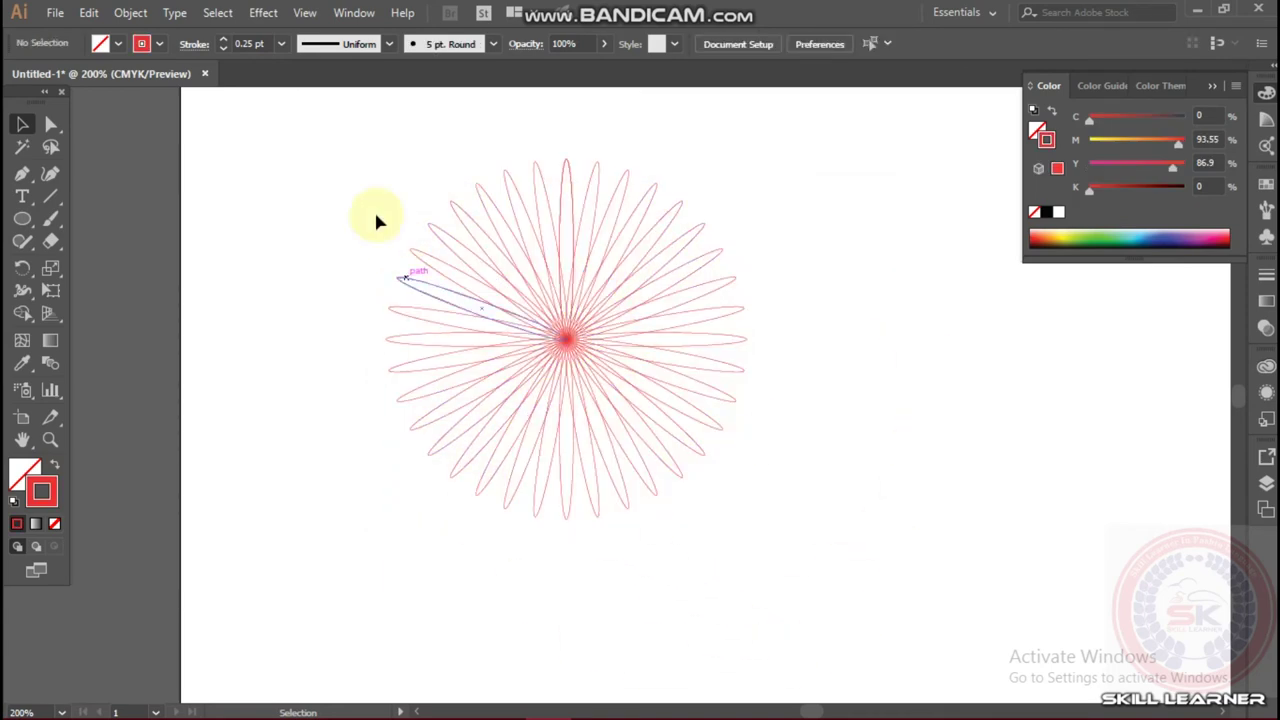
pyautogui.moveTo(336, 143); pyautogui.dragTo(742, 538)
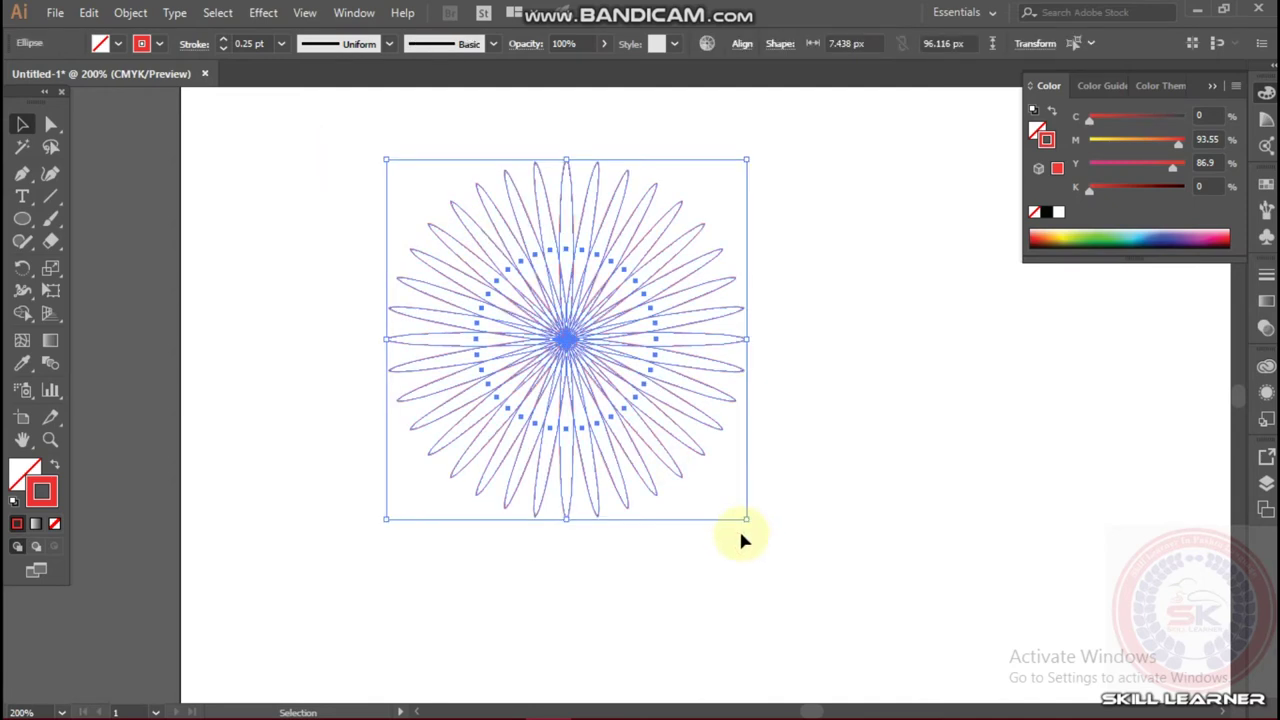
pyautogui.press('Delete')
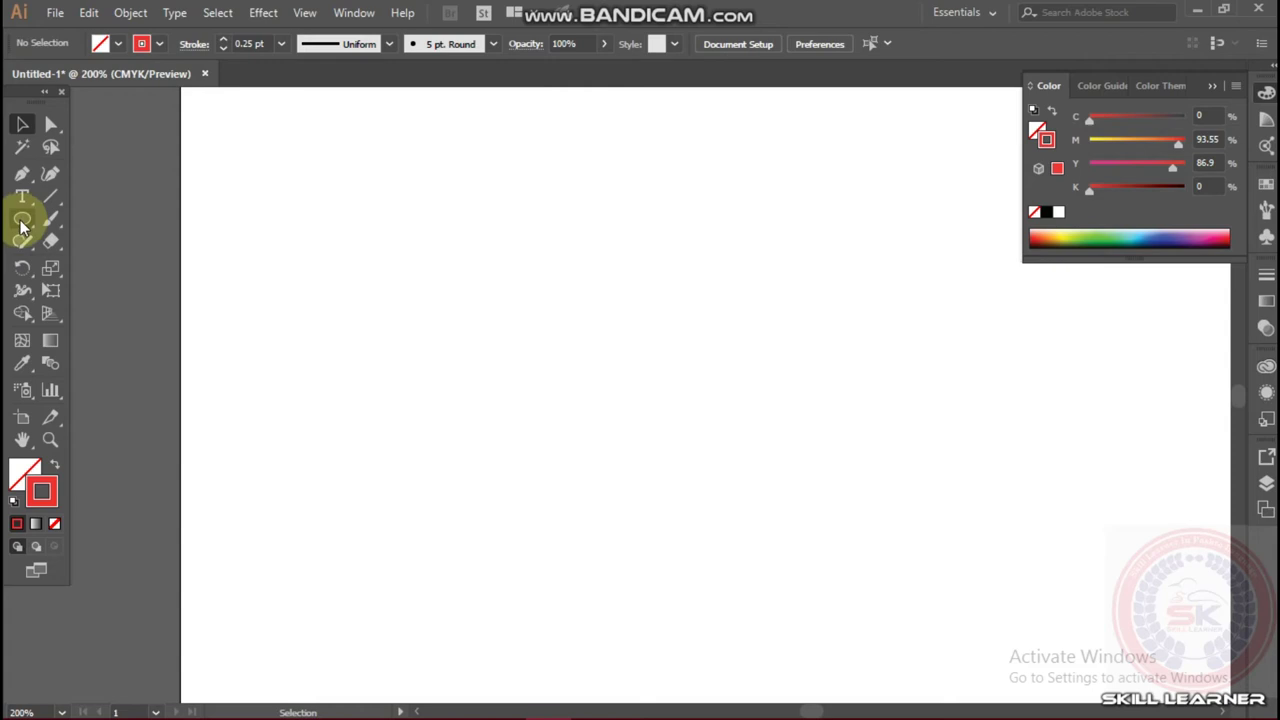
# Draw a hexagon with the Polygon Tool near the page's top-left
pyautogui.click(24, 218)
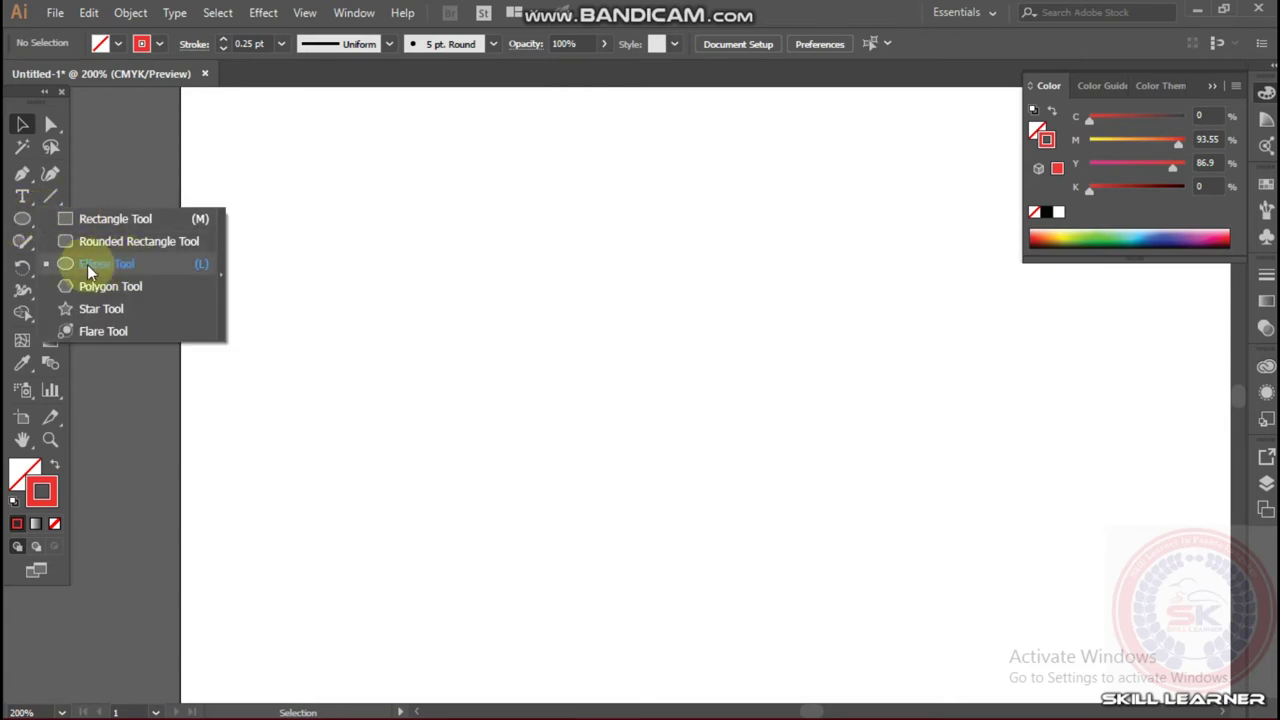
pyautogui.click(180, 286)
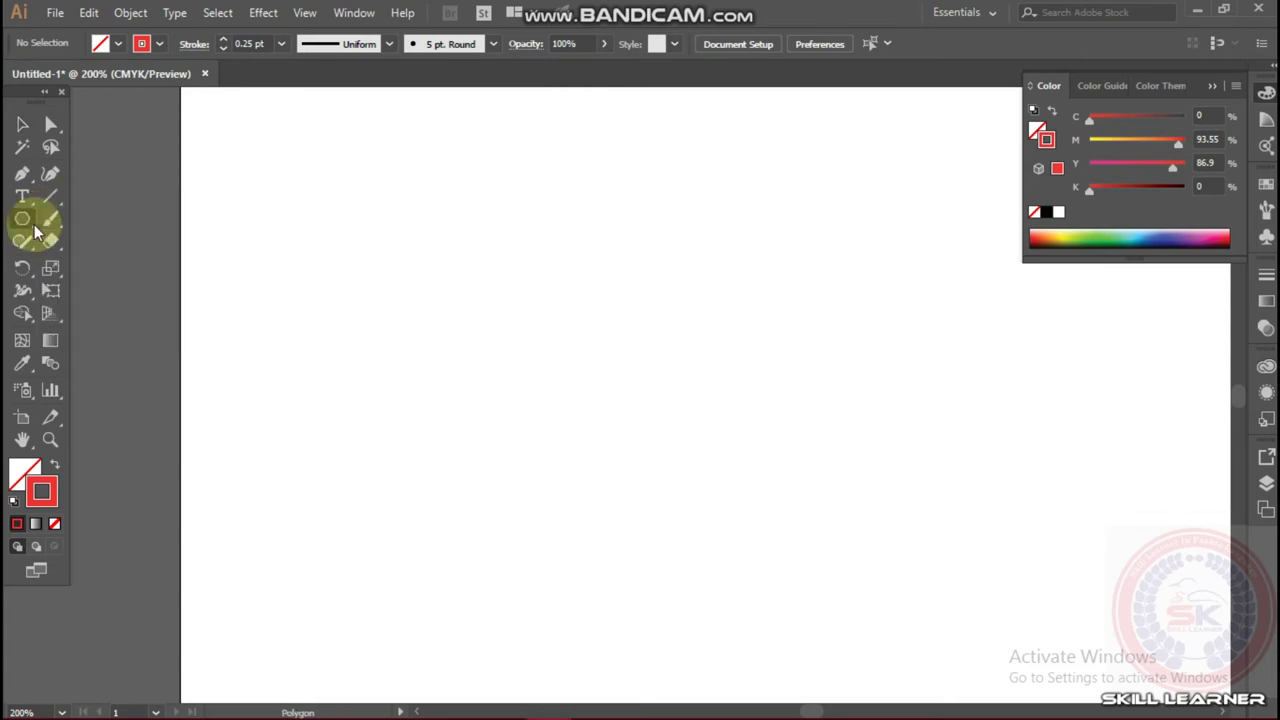
pyautogui.moveTo(26, 232); pyautogui.dragTo(92, 288)
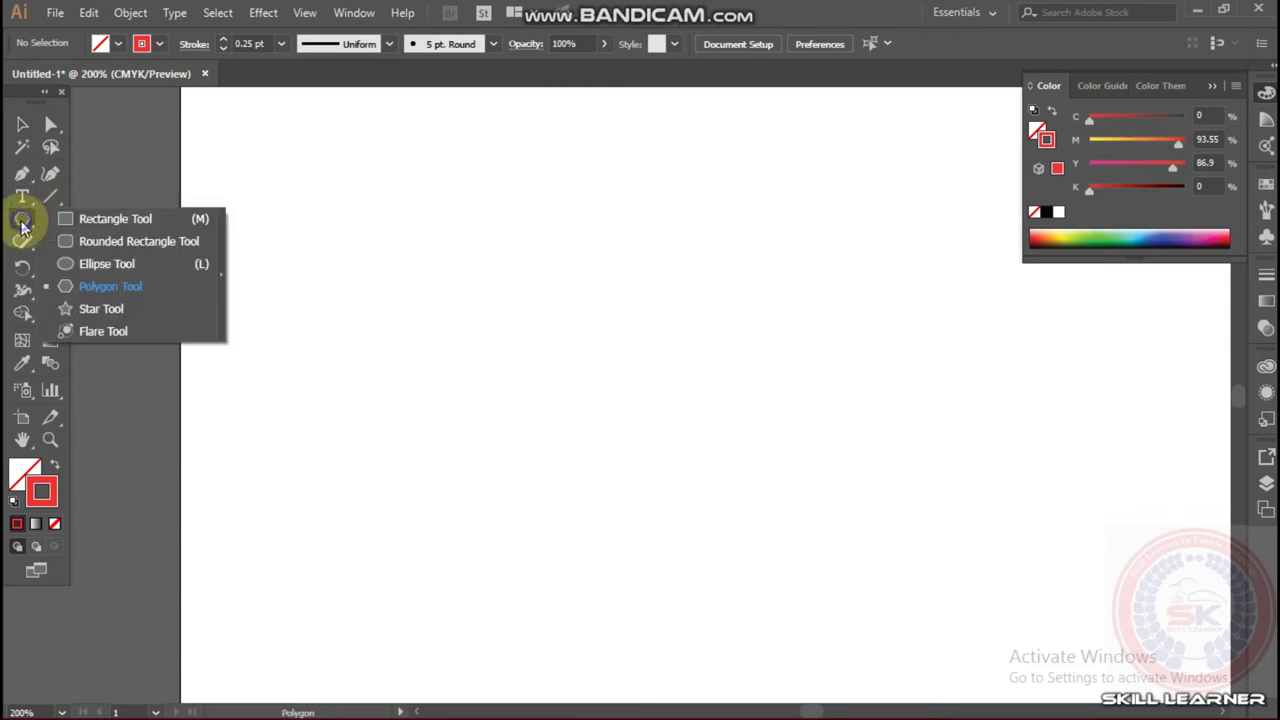
pyautogui.click(92, 288)
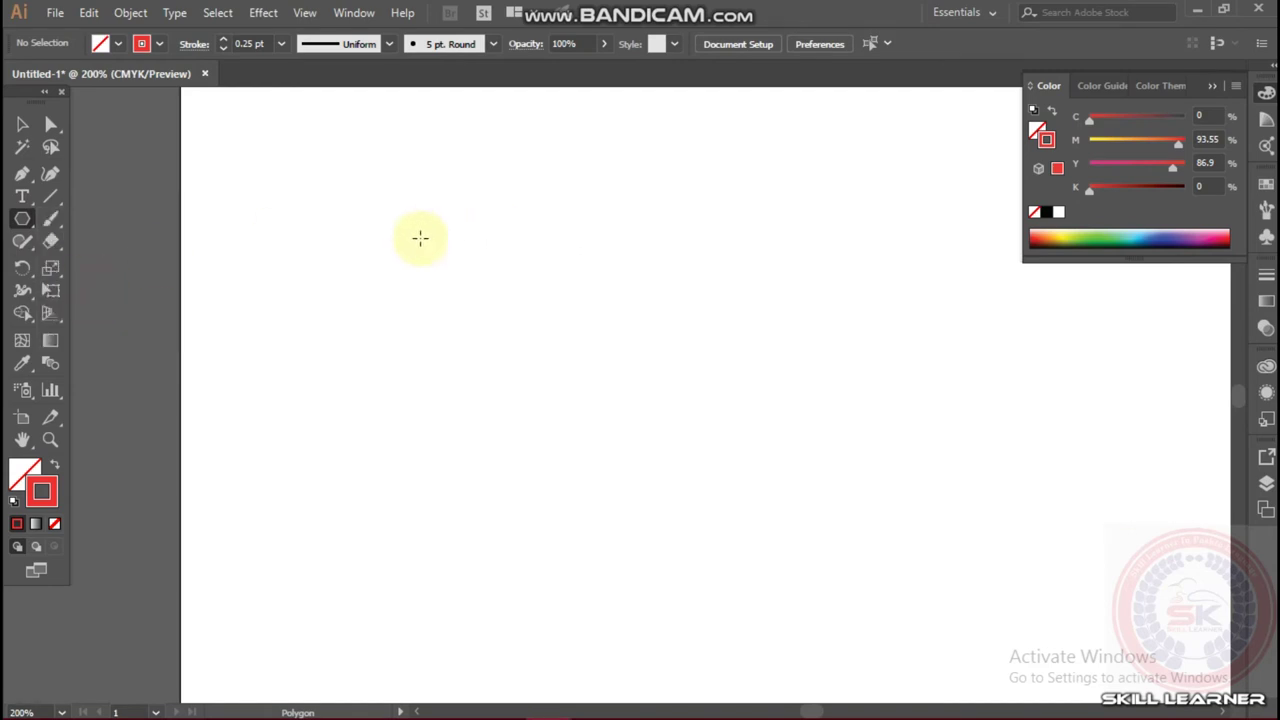
pyautogui.moveTo(343, 183); pyautogui.dragTo(392, 258)
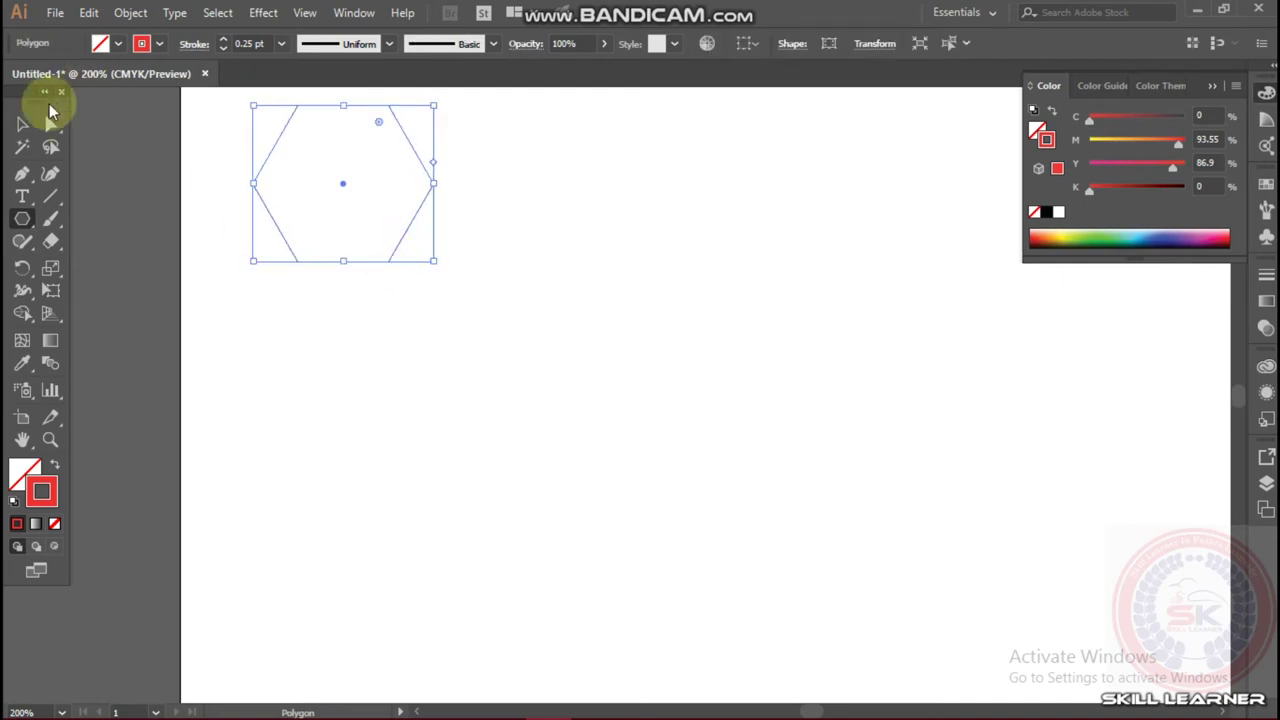
# Move the hexagon down and to the right, then delete it
pyautogui.click(22, 126)
pyautogui.moveTo(340, 195); pyautogui.dragTo(462, 350)
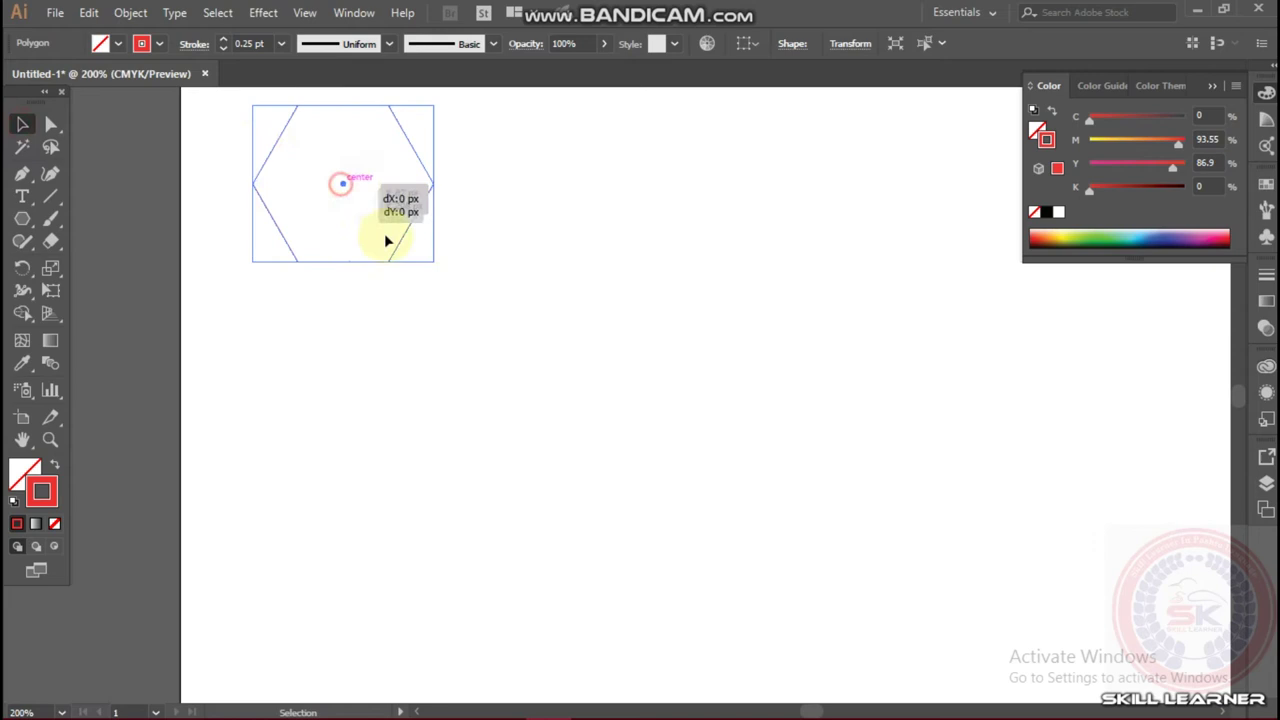
pyautogui.click(694, 260)
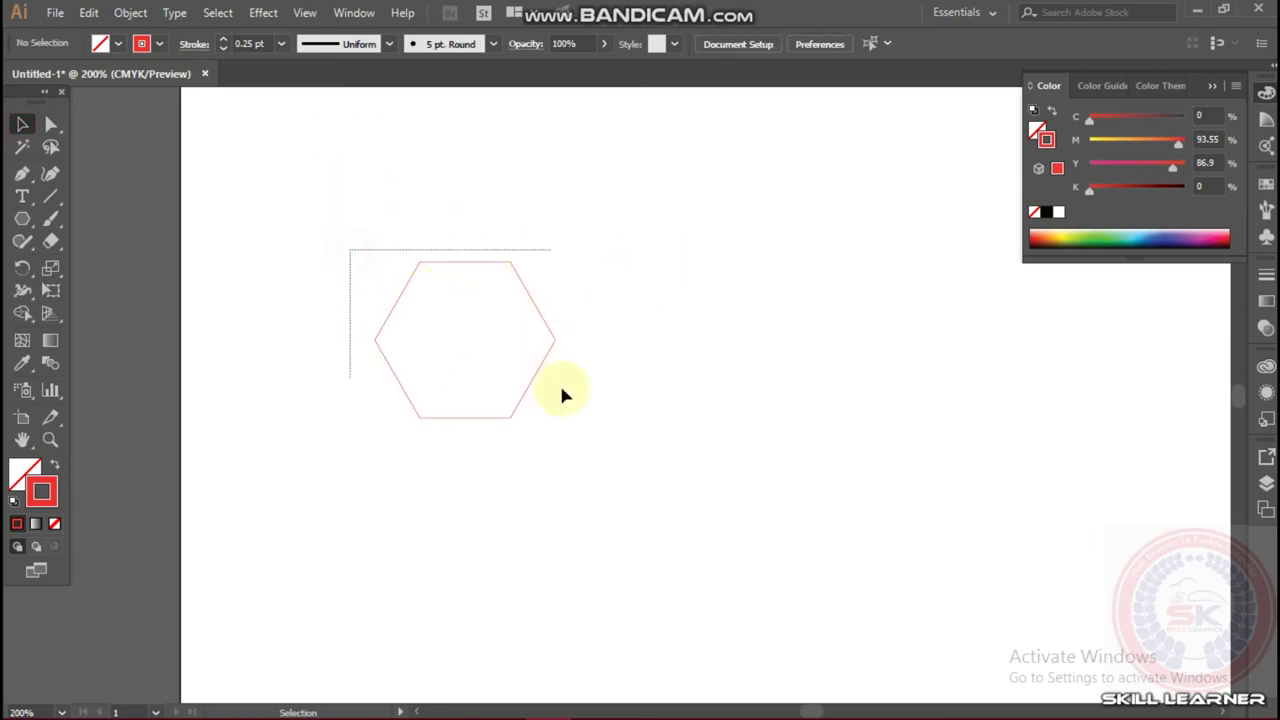
pyautogui.moveTo(349, 250); pyautogui.dragTo(605, 453)
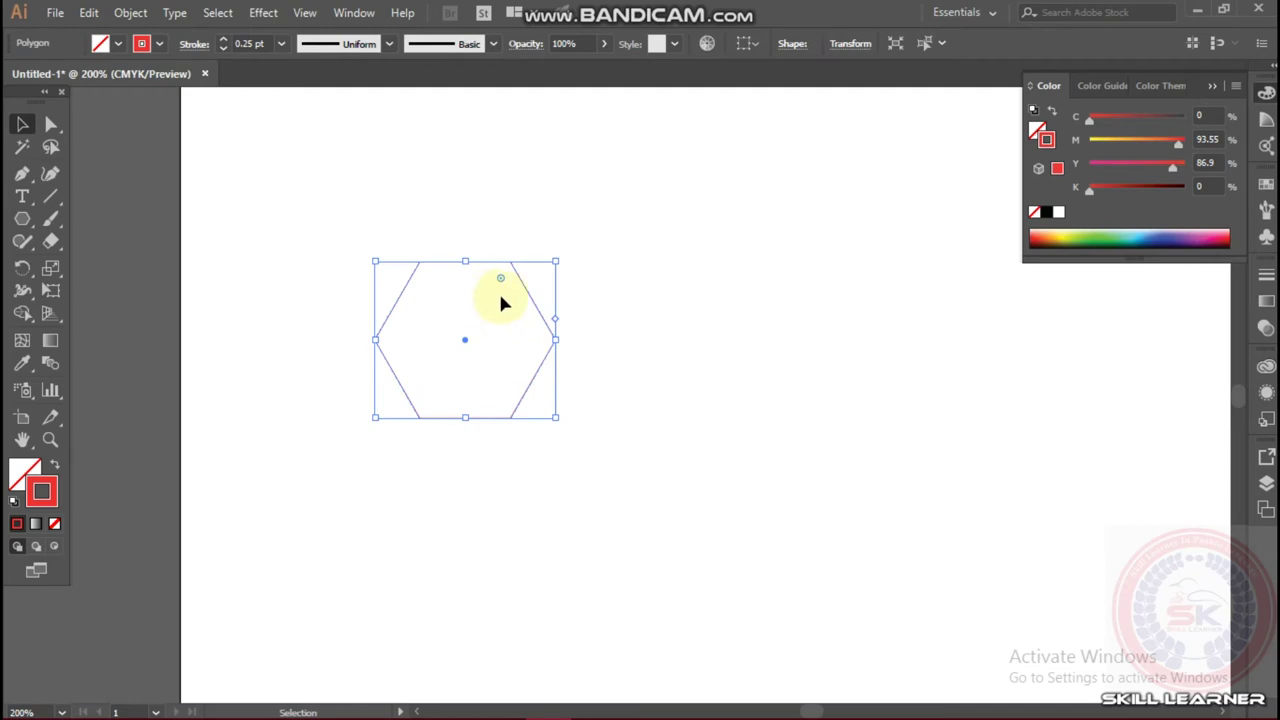
pyautogui.press('Delete')
pyautogui.click(22, 219)
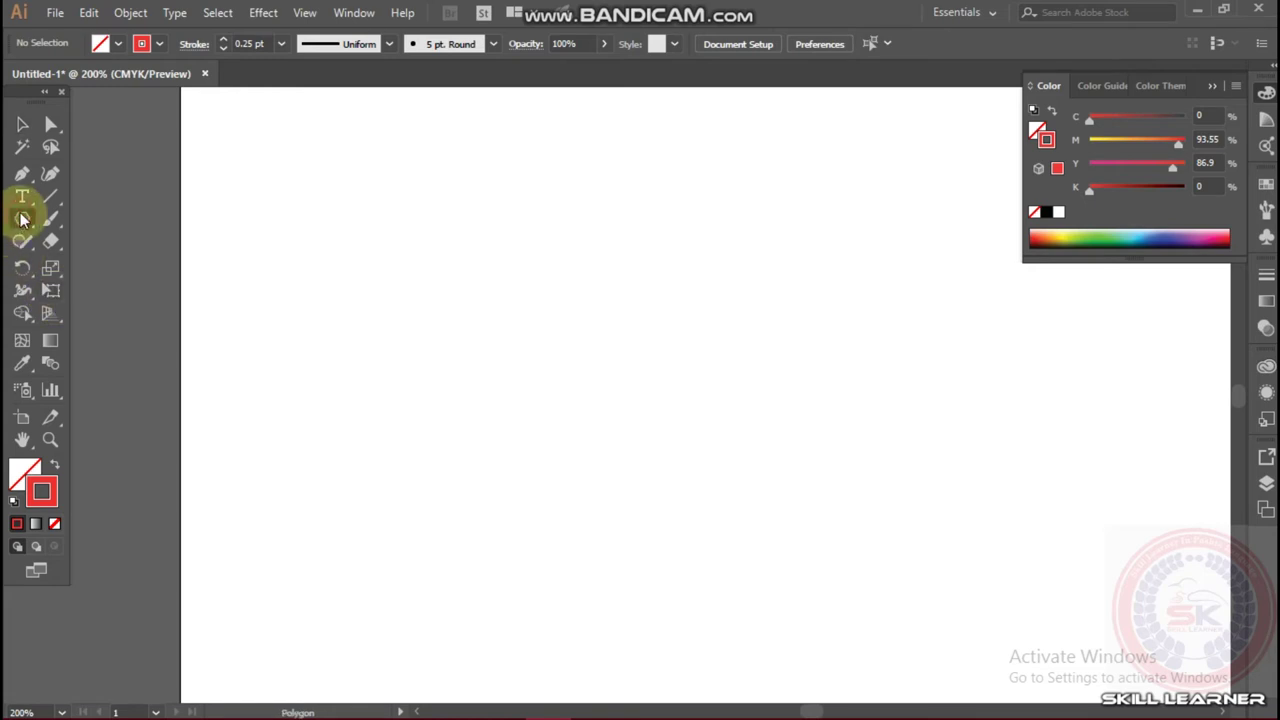
pyautogui.click(562, 320)
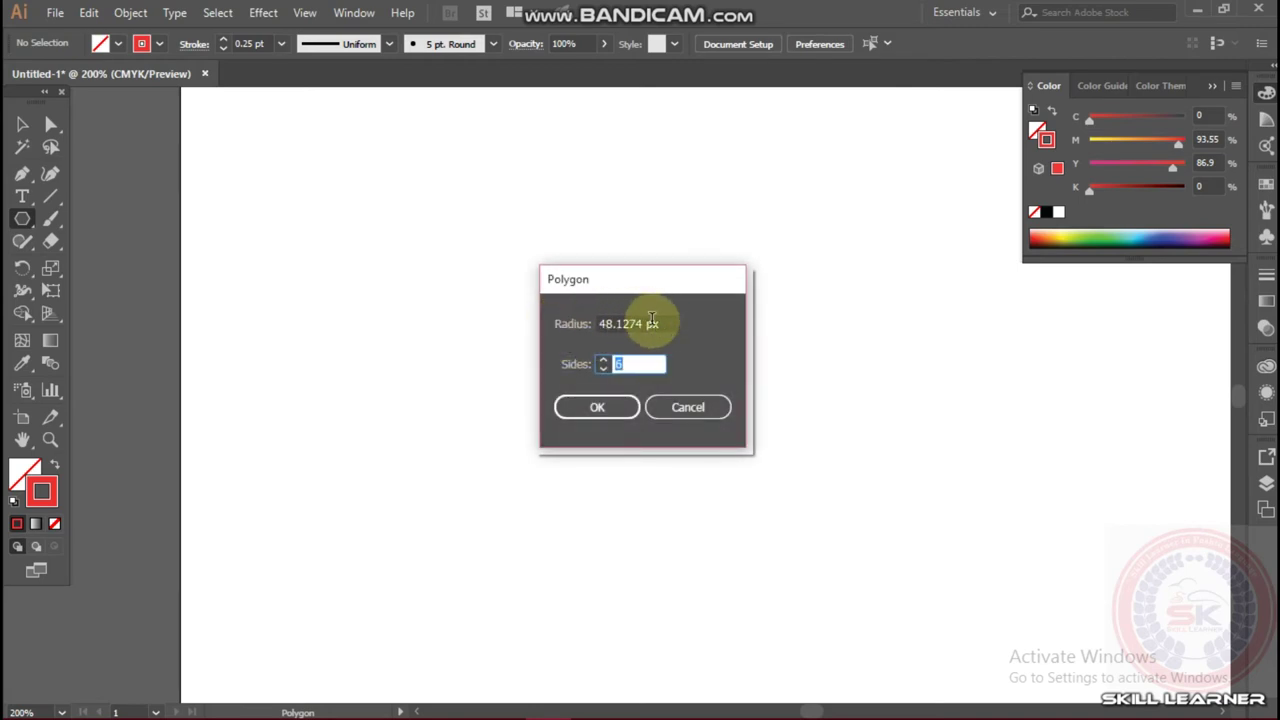
# Create a 10 px-radius hexagon from the Polygon dialog and enlarge it
pyautogui.click(650, 324)
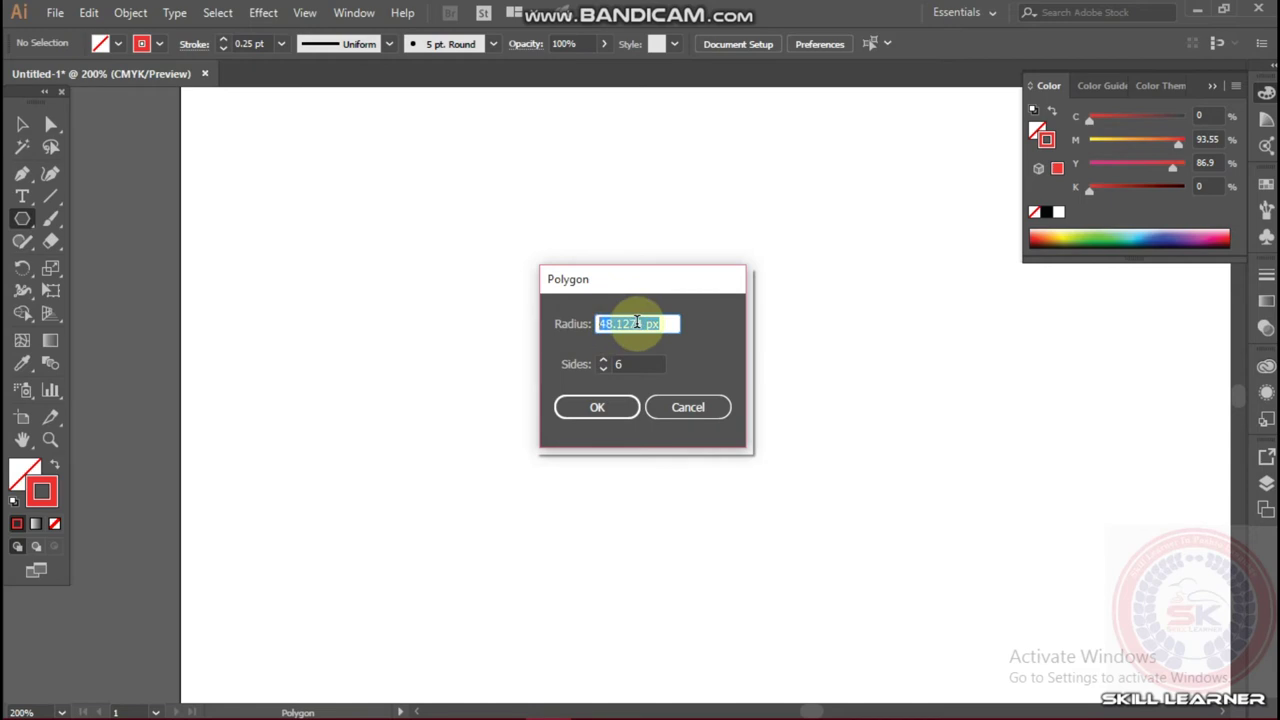
pyautogui.write('10')
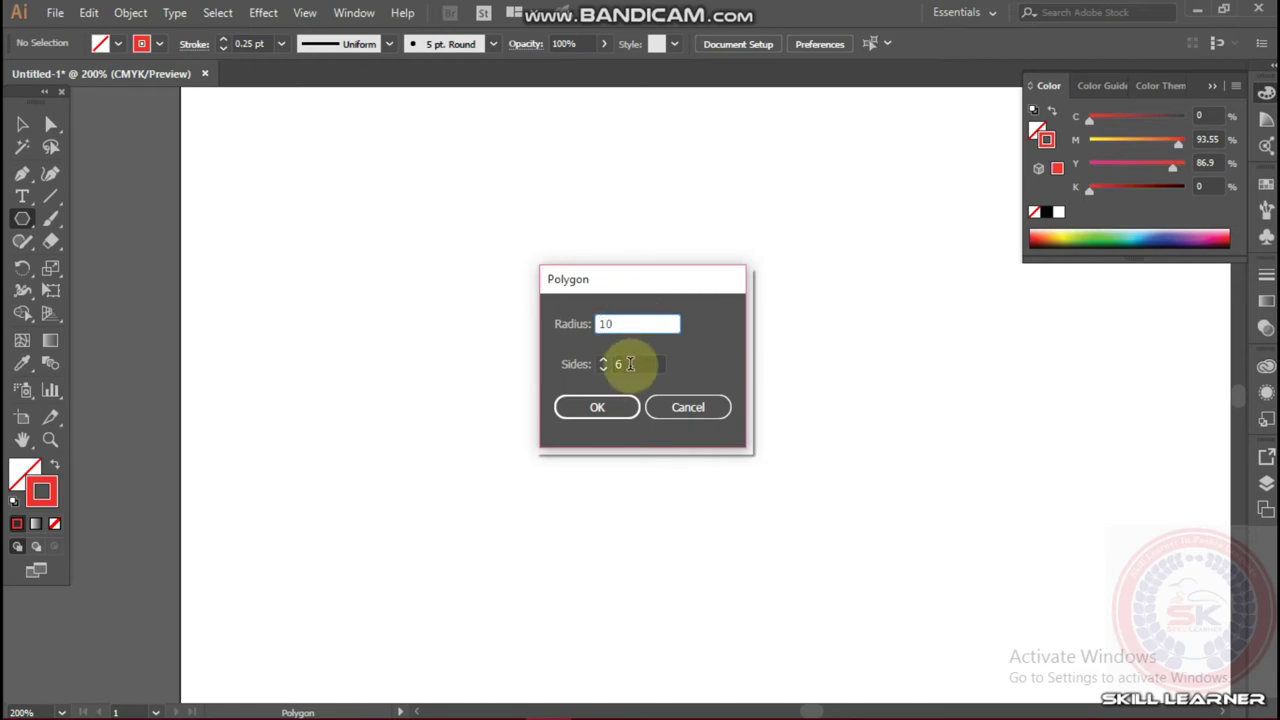
pyautogui.click(630, 364)
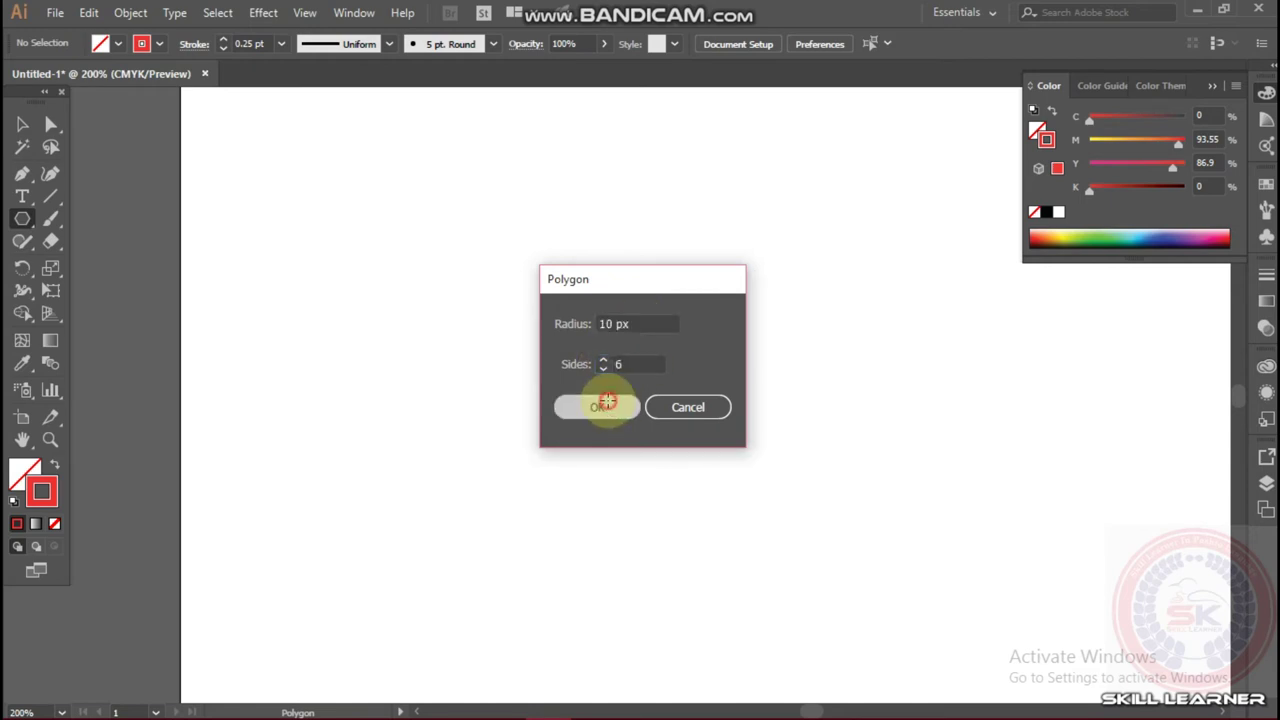
pyautogui.click(600, 407)
pyautogui.click(24, 124)
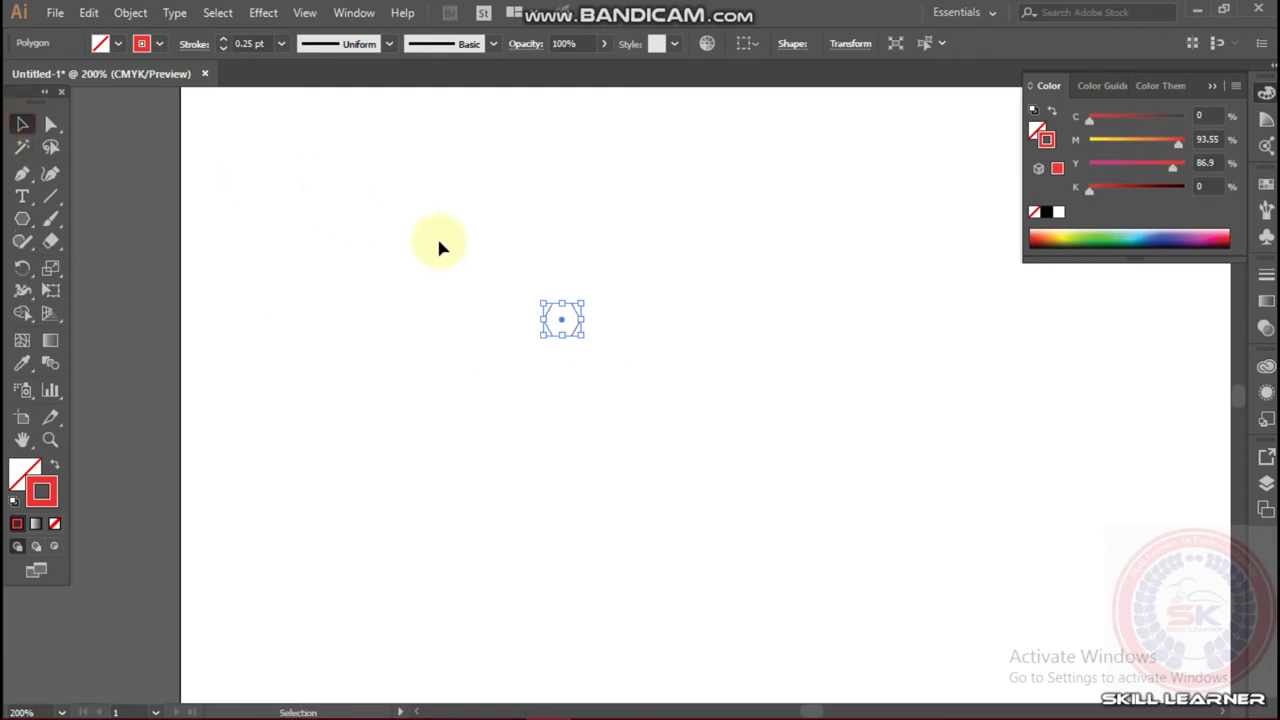
pyautogui.moveTo(580, 336); pyautogui.dragTo(657, 400)
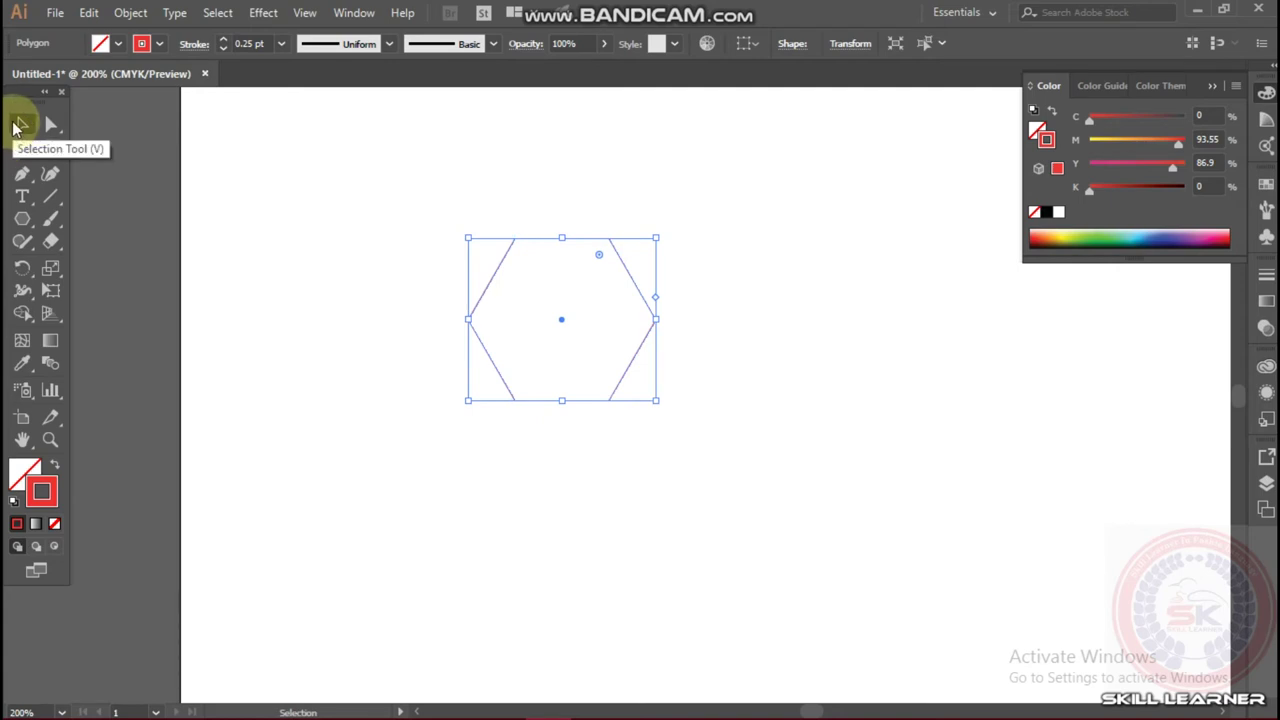
# Create a 3-sided triangle from the Polygon dialog and enlarge it
pyautogui.click(24, 220)
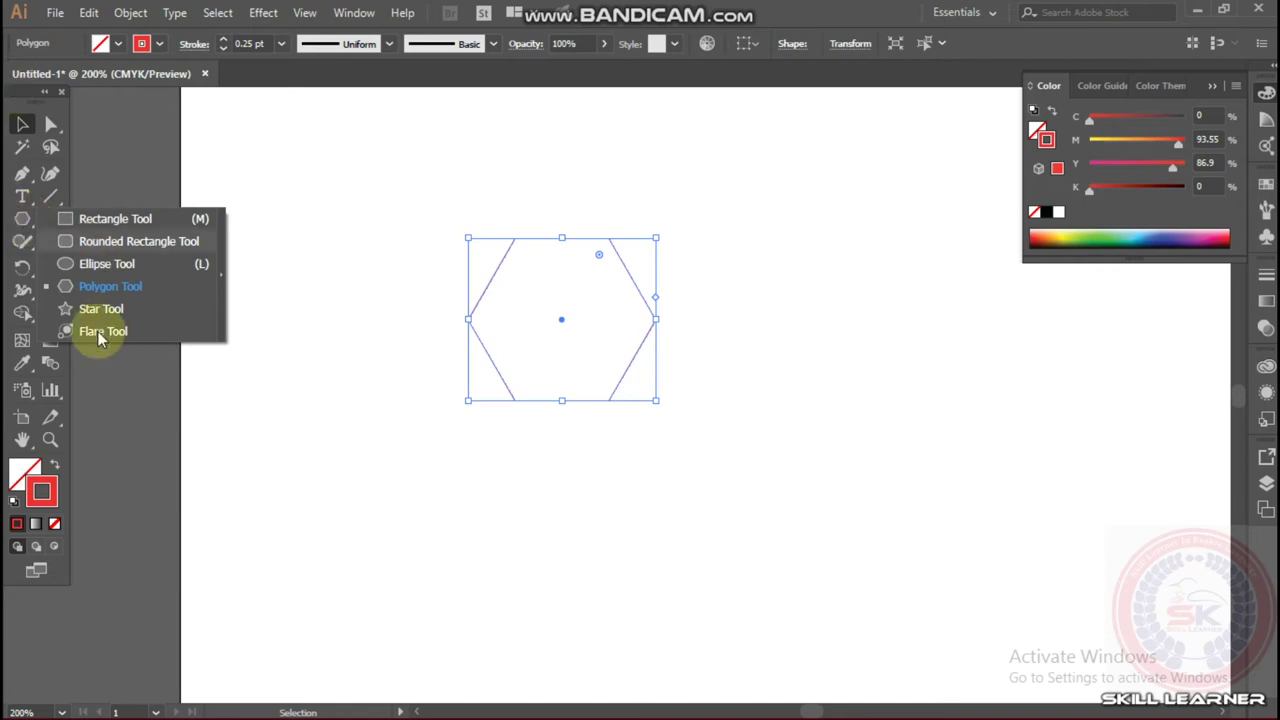
pyautogui.click(134, 288)
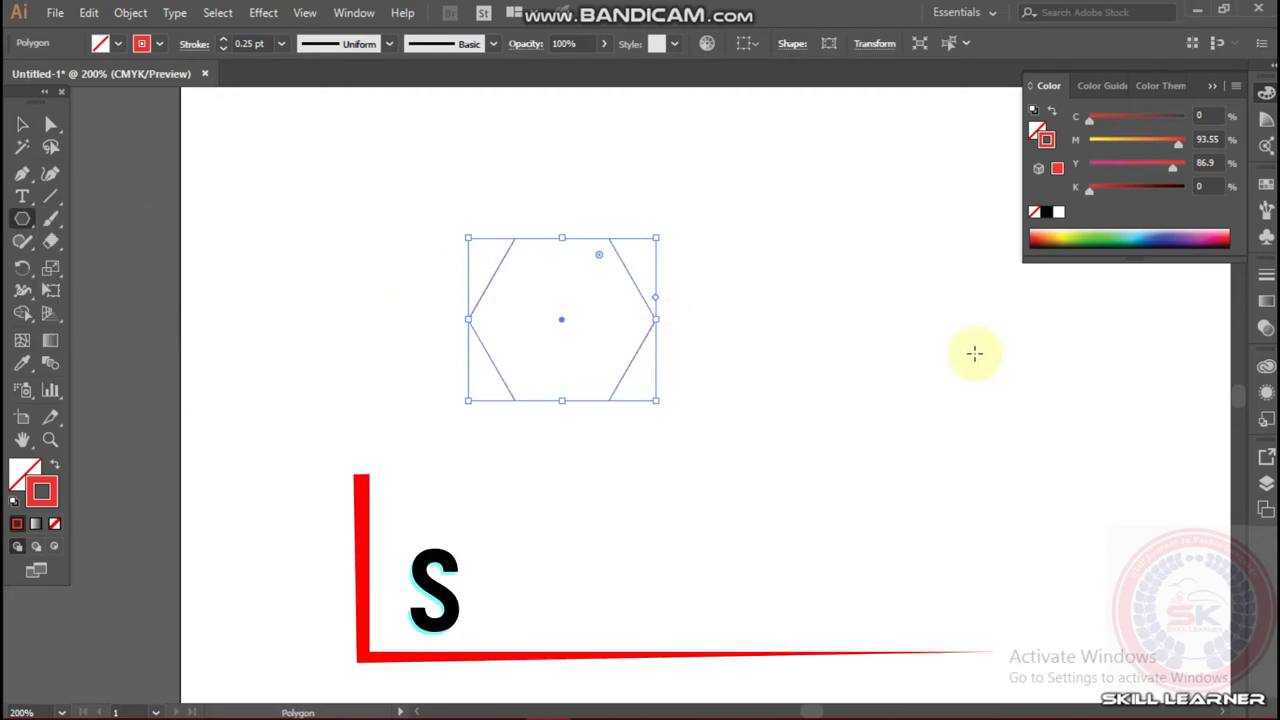
pyautogui.click(747, 277)
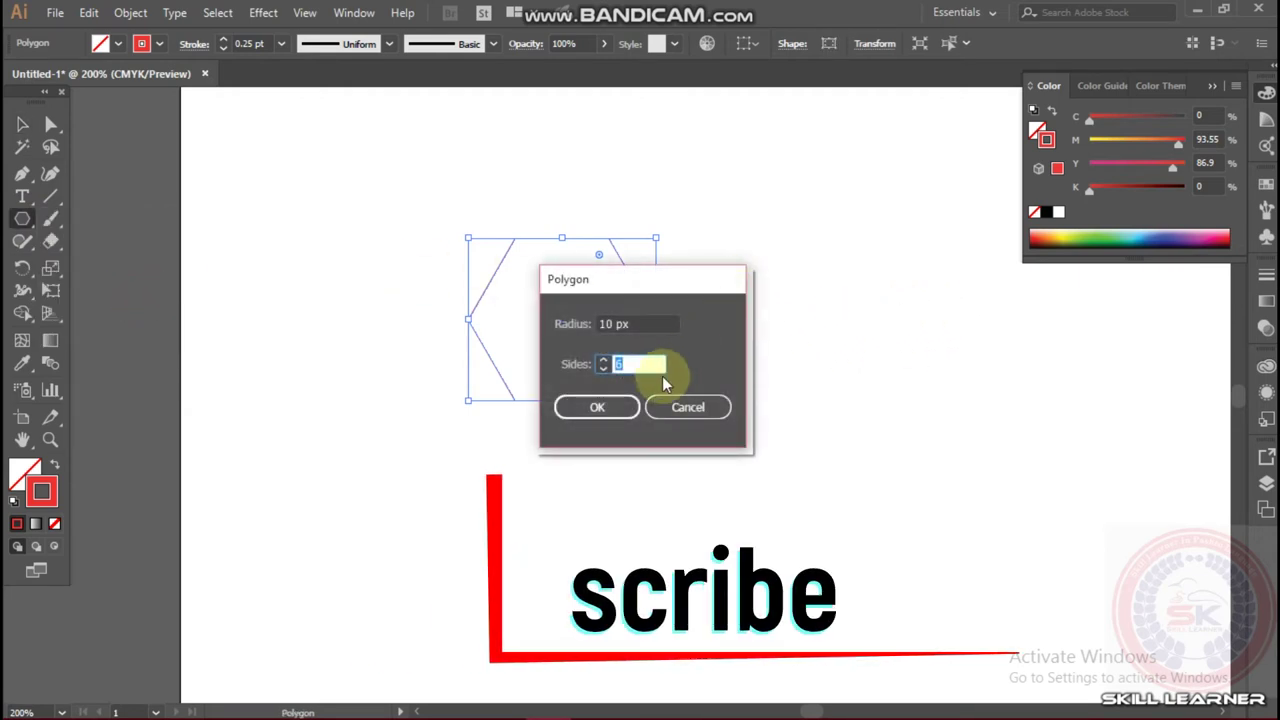
pyautogui.click(604, 361)
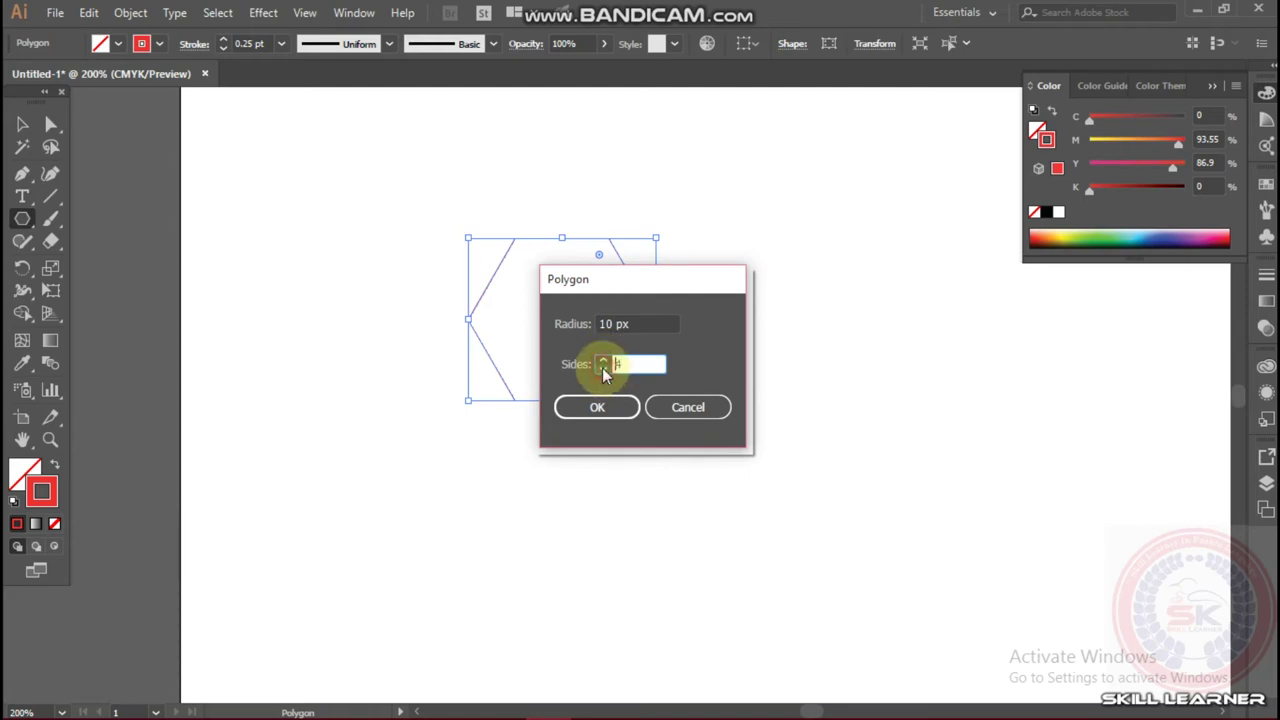
pyautogui.click(606, 368)
pyautogui.click(616, 409)
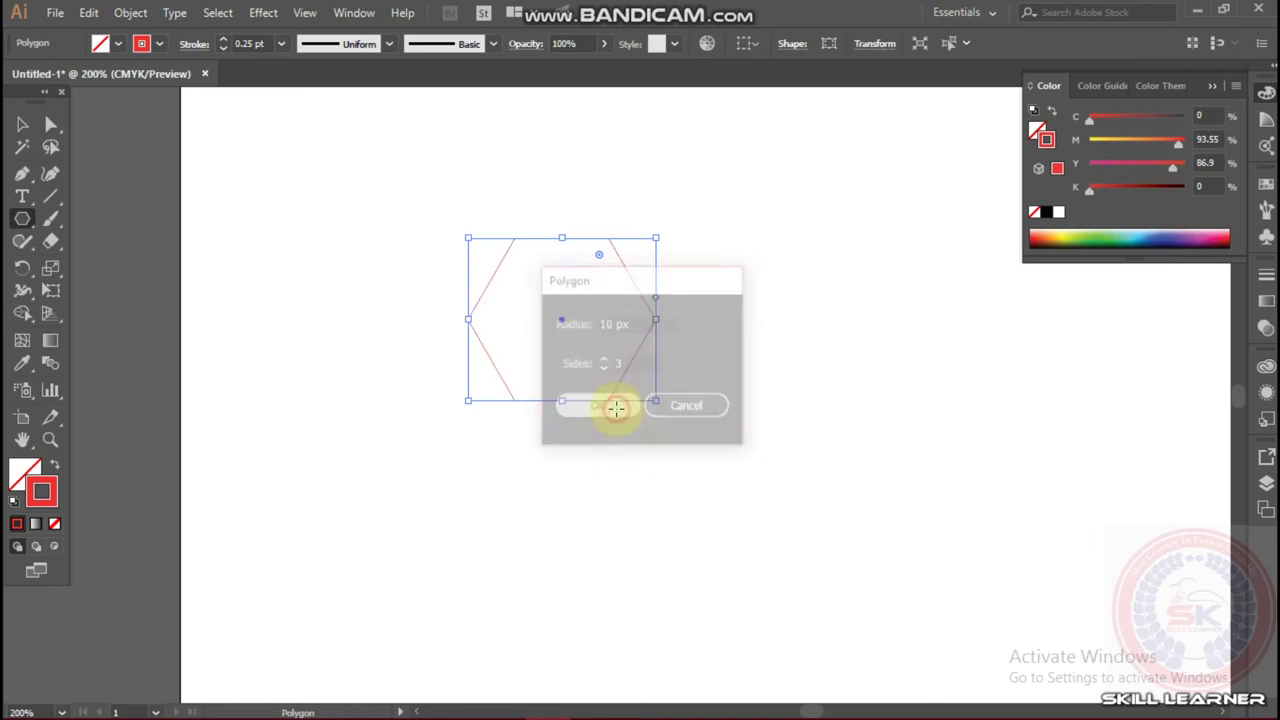
pyautogui.moveTo(762, 285); pyautogui.dragTo(886, 434)
# Marquee-select both the hexagon and triangle and delete them
pyautogui.click(22, 124)
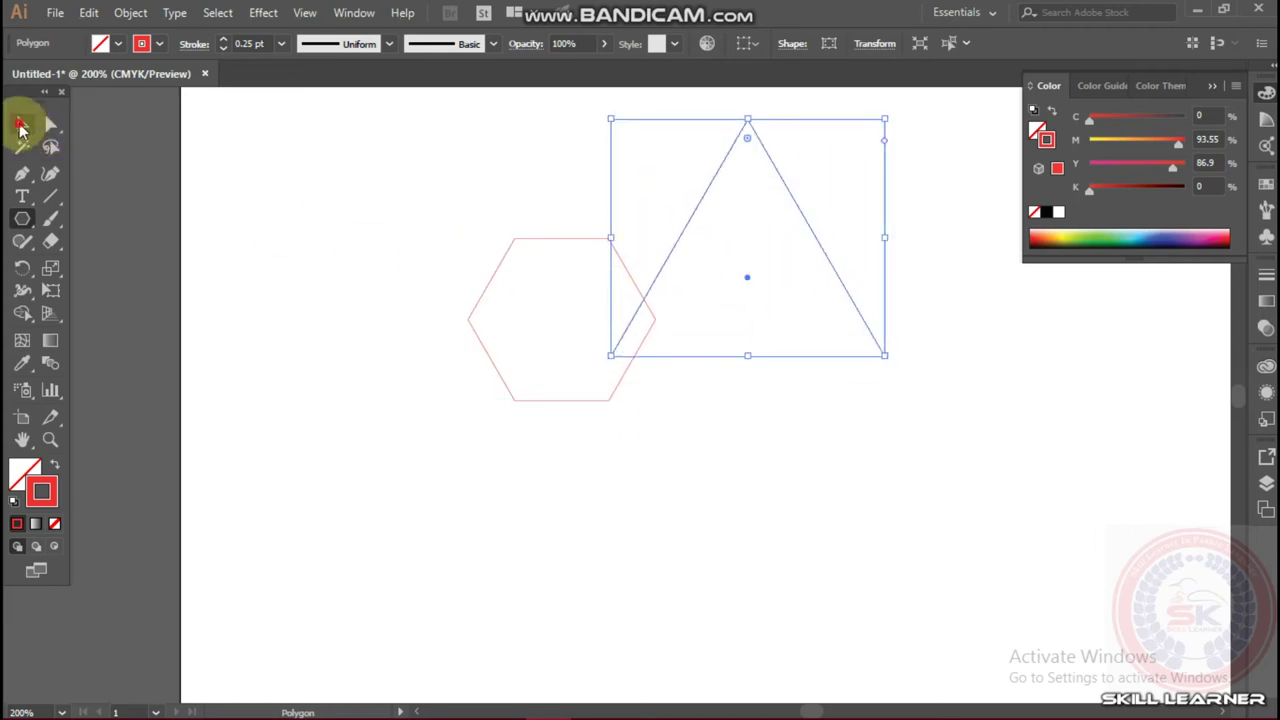
pyautogui.moveTo(764, 248); pyautogui.dragTo(976, 446)
pyautogui.moveTo(386, 186); pyautogui.dragTo(1006, 484)
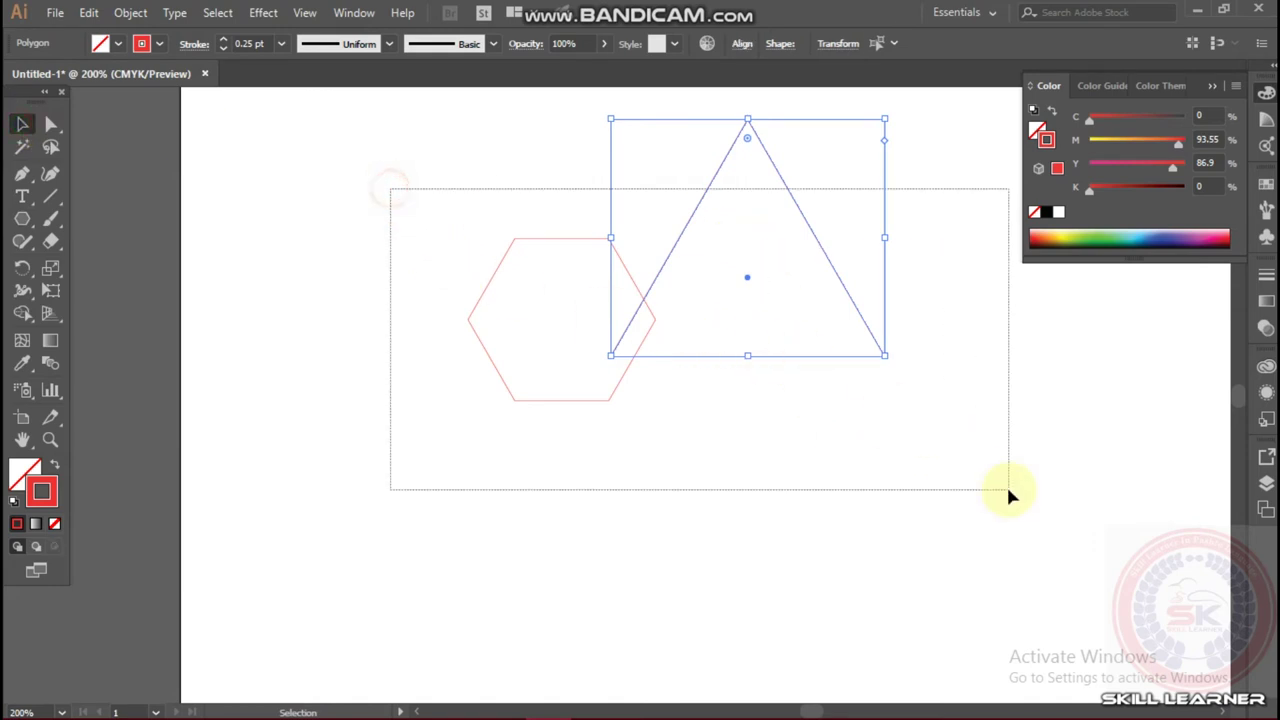
pyautogui.press('Delete')
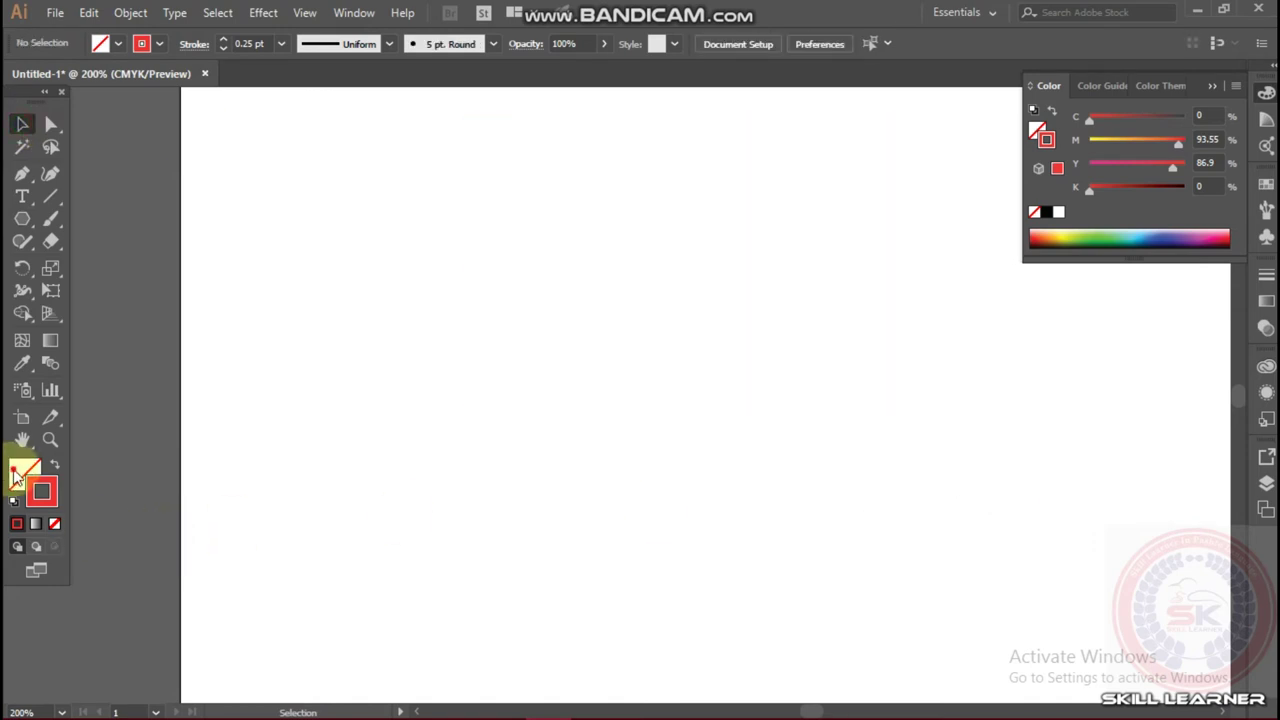
# Set the fill colour to pink #DD2458
pyautogui.doubleClick(25, 471)
pyautogui.moveTo(557, 414); pyautogui.dragTo(597, 272)
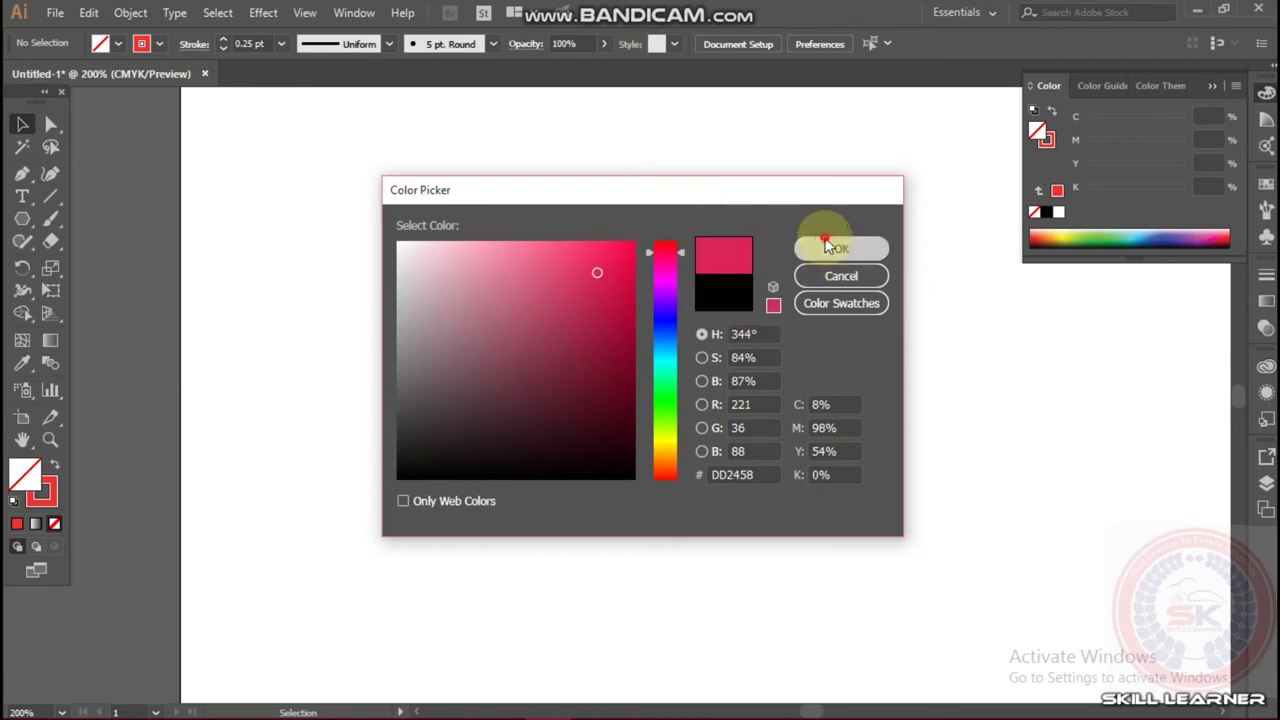
pyautogui.click(838, 248)
# Create a 4-sided polygon and enlarge it into a large square
pyautogui.click(22, 216)
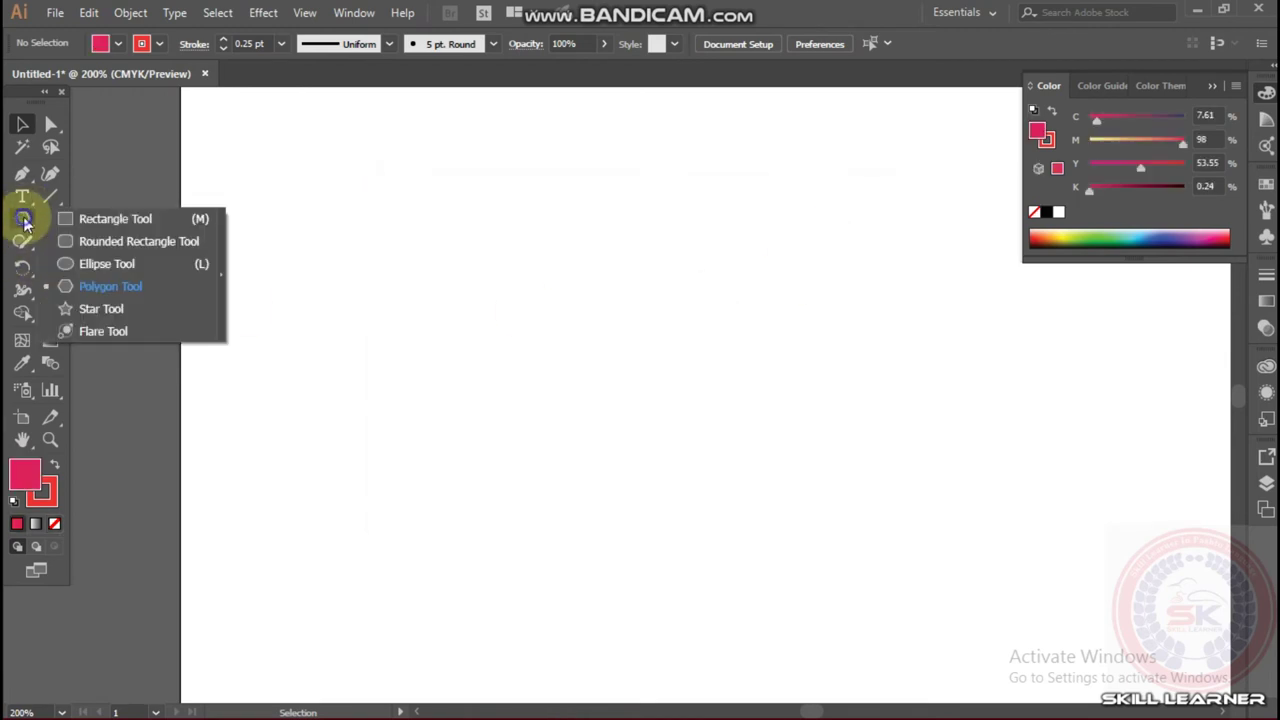
pyautogui.click(100, 286)
pyautogui.click(503, 290)
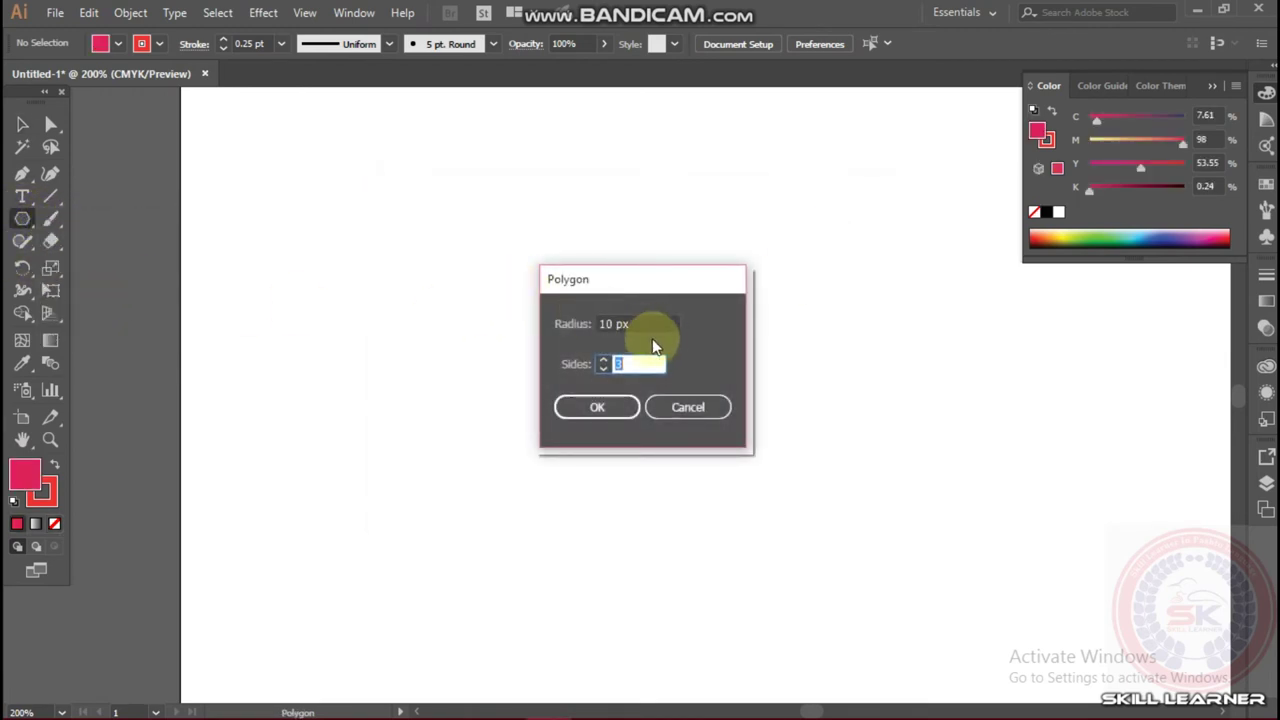
pyautogui.click(603, 361)
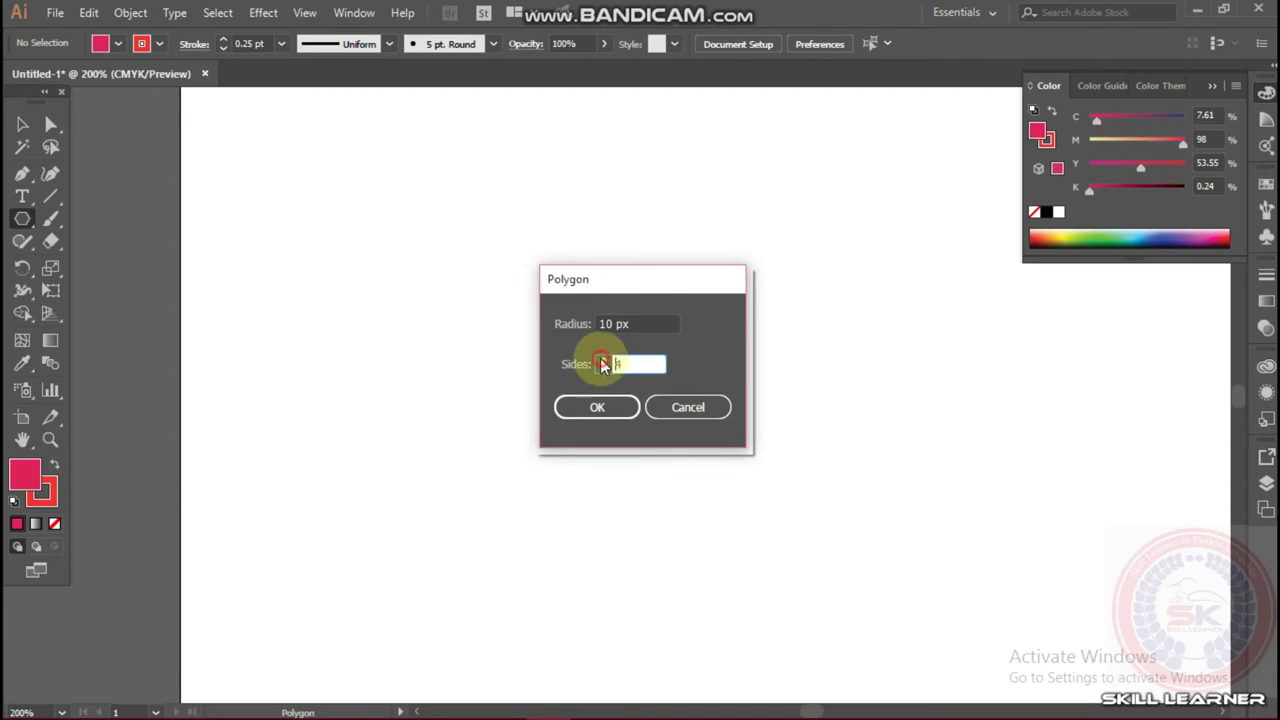
pyautogui.click(615, 410)
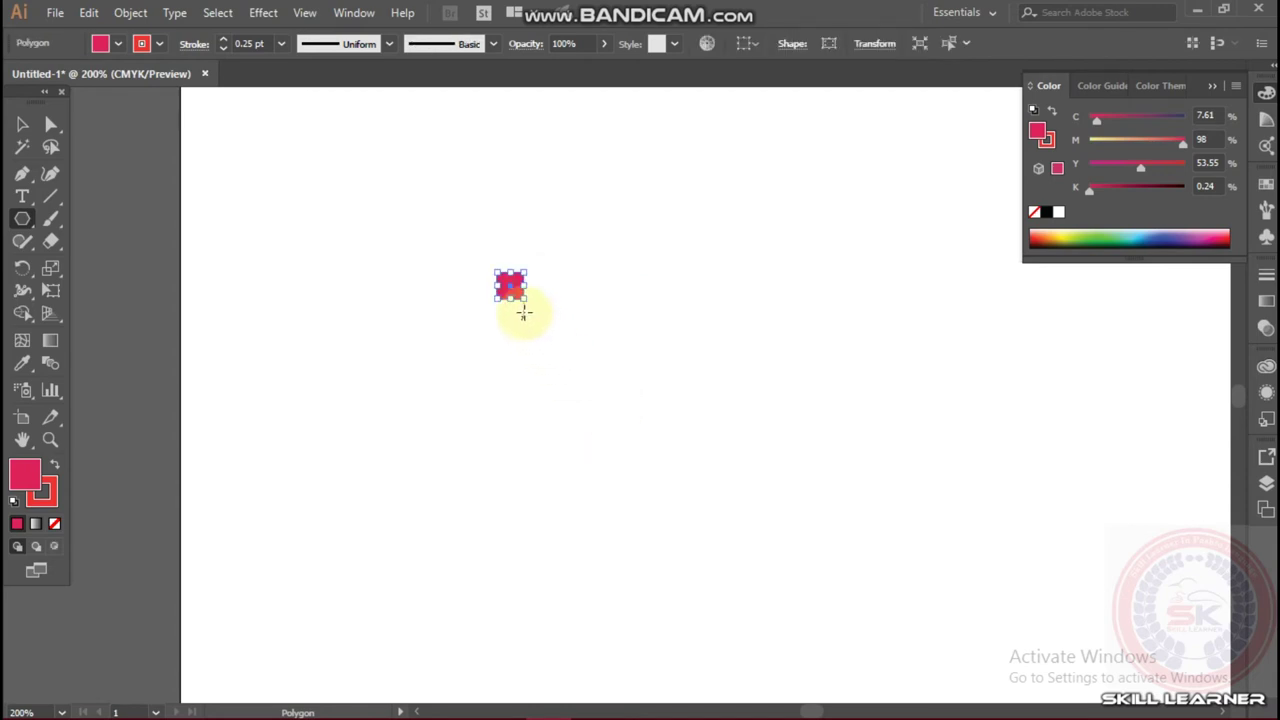
pyautogui.moveTo(522, 303); pyautogui.dragTo(651, 440)
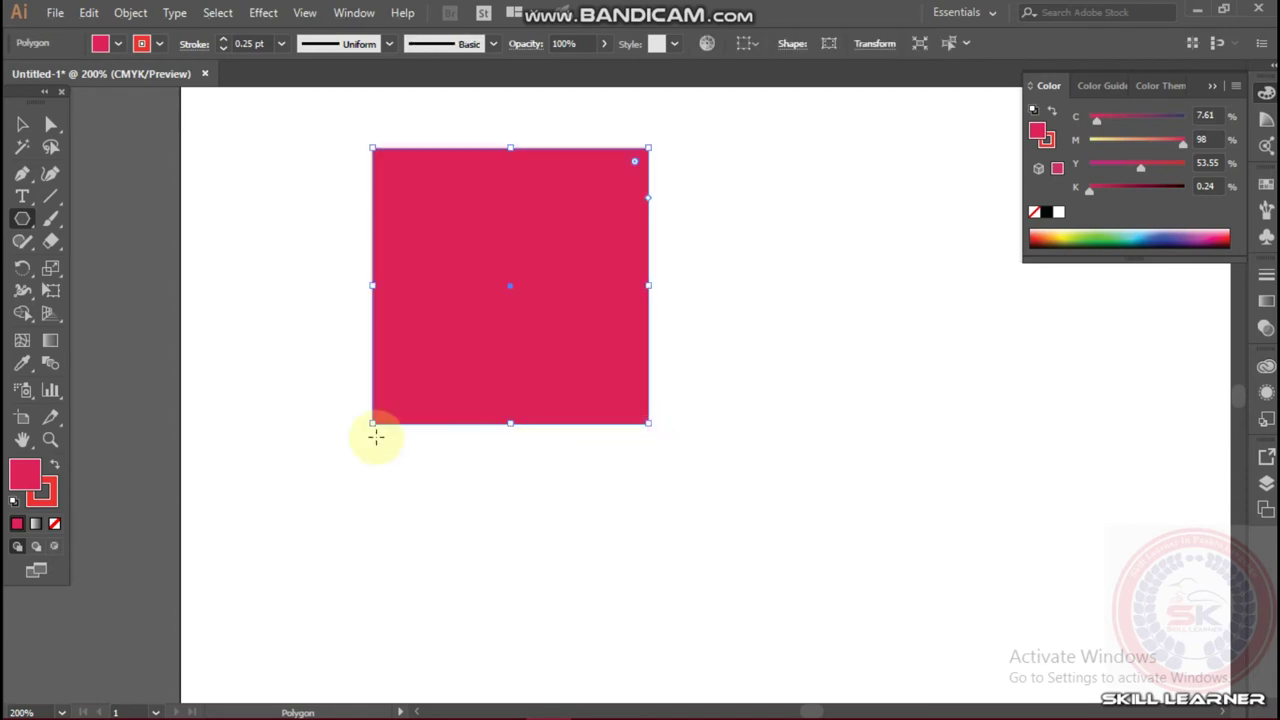
# Create a pink pentagon and move it to the right of the square
pyautogui.moveTo(22, 218); pyautogui.dragTo(104, 290)
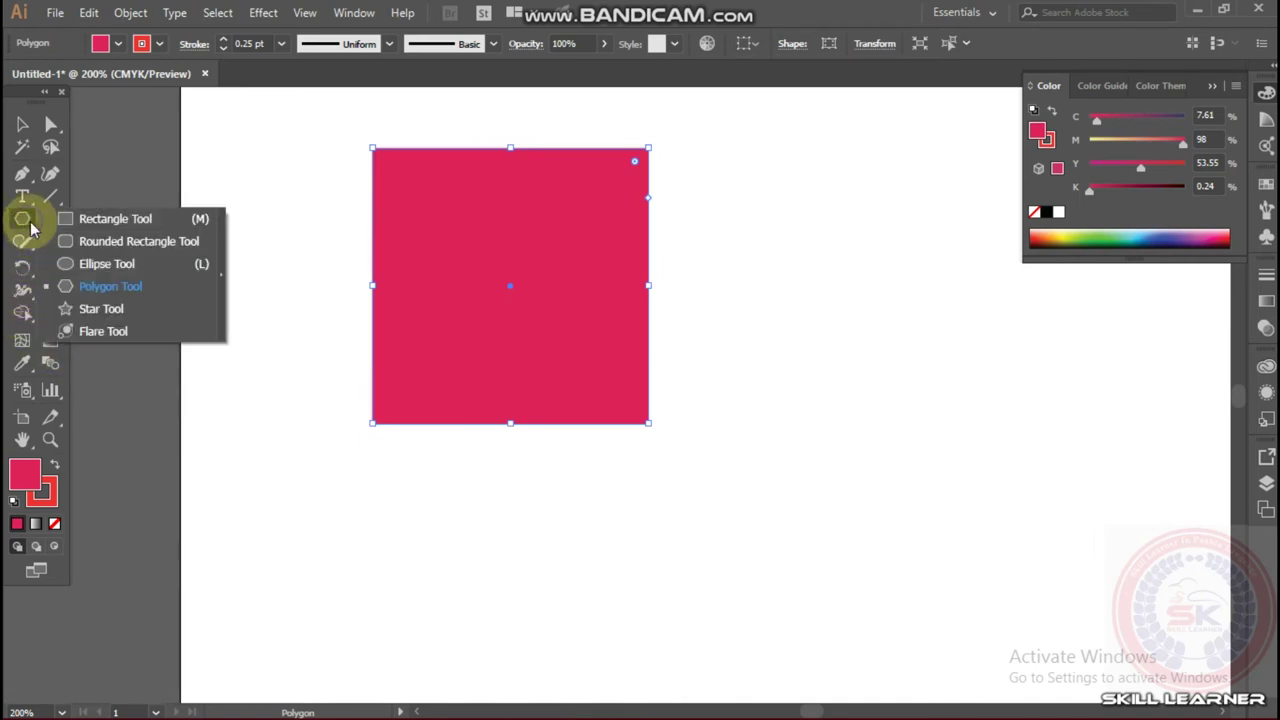
pyautogui.click(104, 290)
pyautogui.click(702, 336)
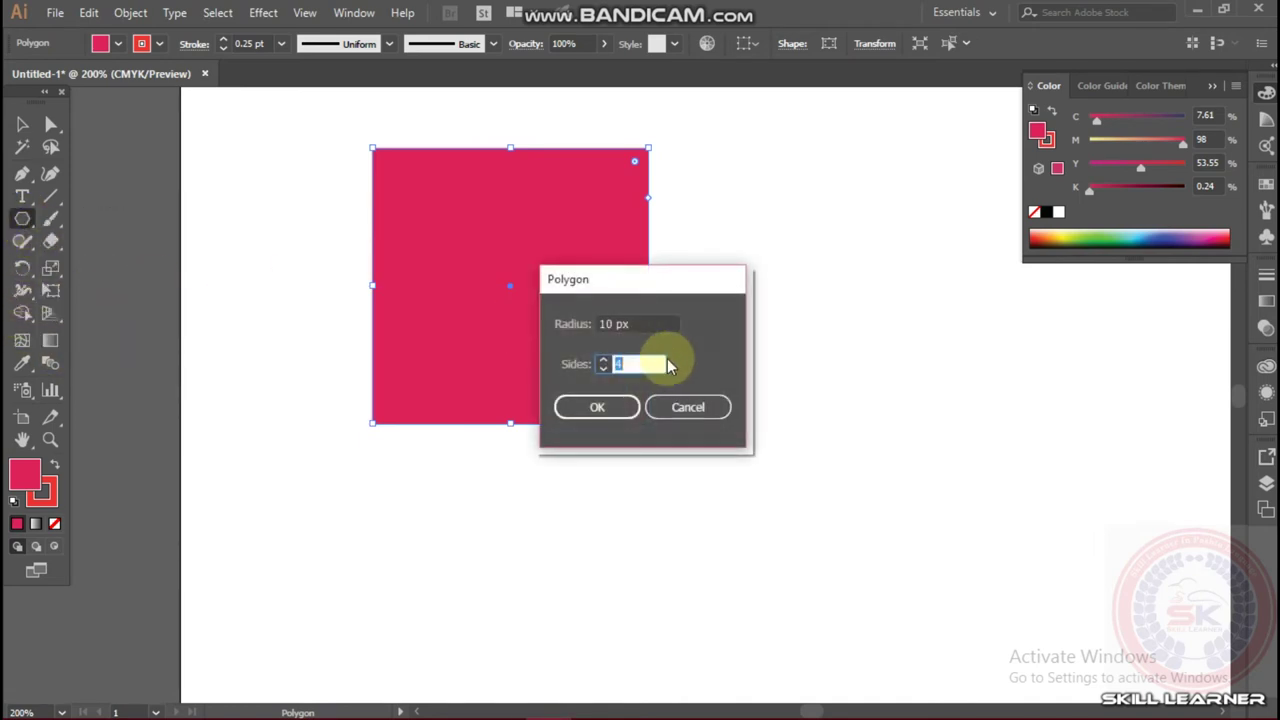
pyautogui.click(597, 407)
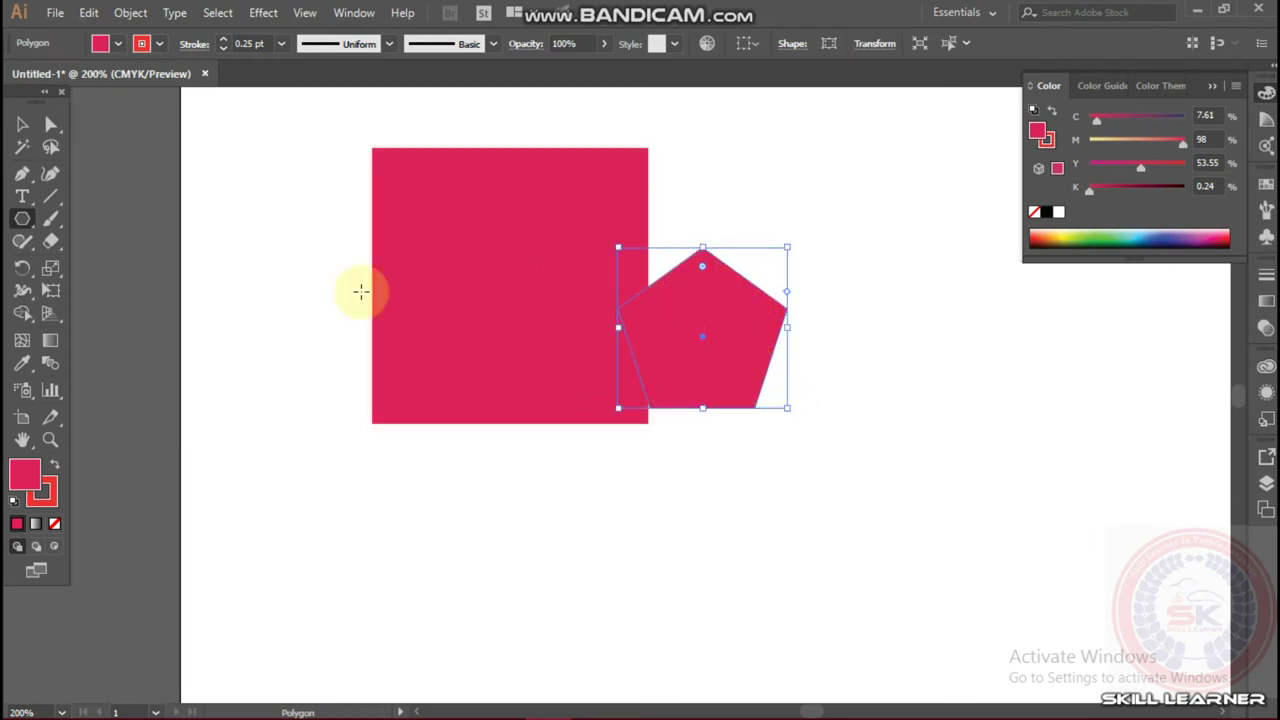
pyautogui.click(22, 124)
pyautogui.moveTo(703, 347); pyautogui.dragTo(804, 321)
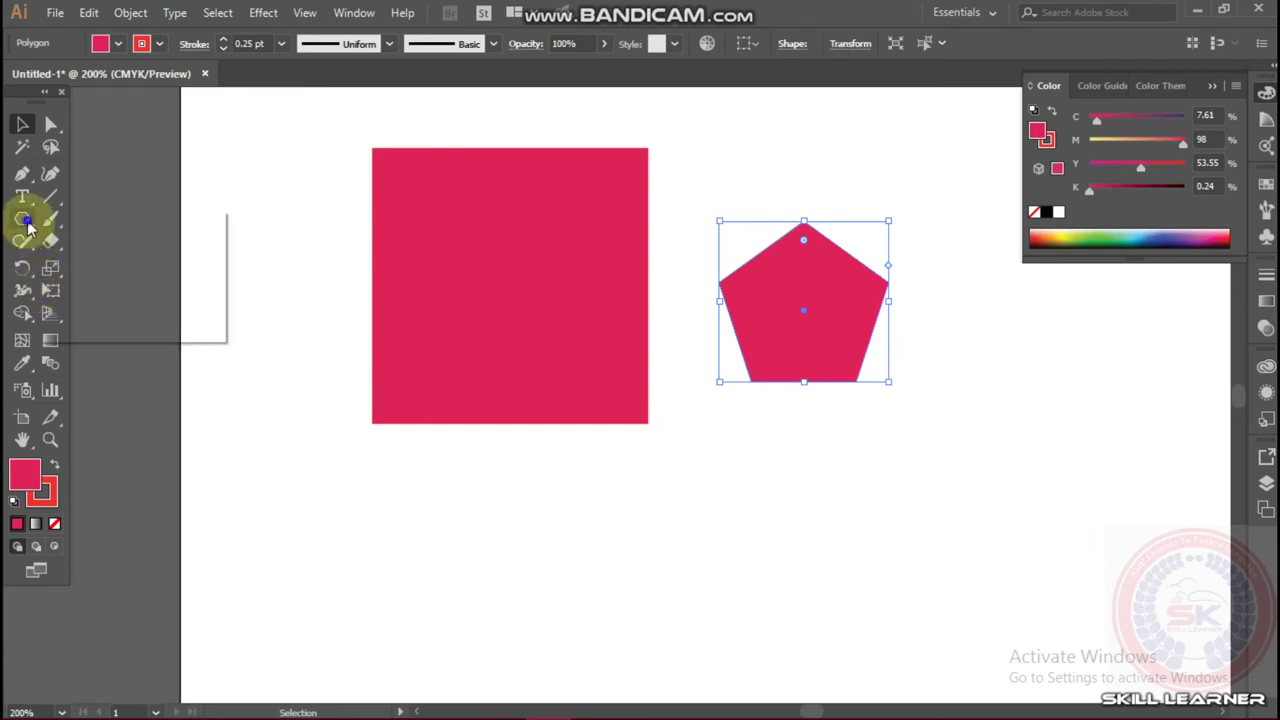
# Create a ten-sided polygon below the square, enlarge it and shift it down-right
pyautogui.moveTo(22, 218); pyautogui.dragTo(86, 286)
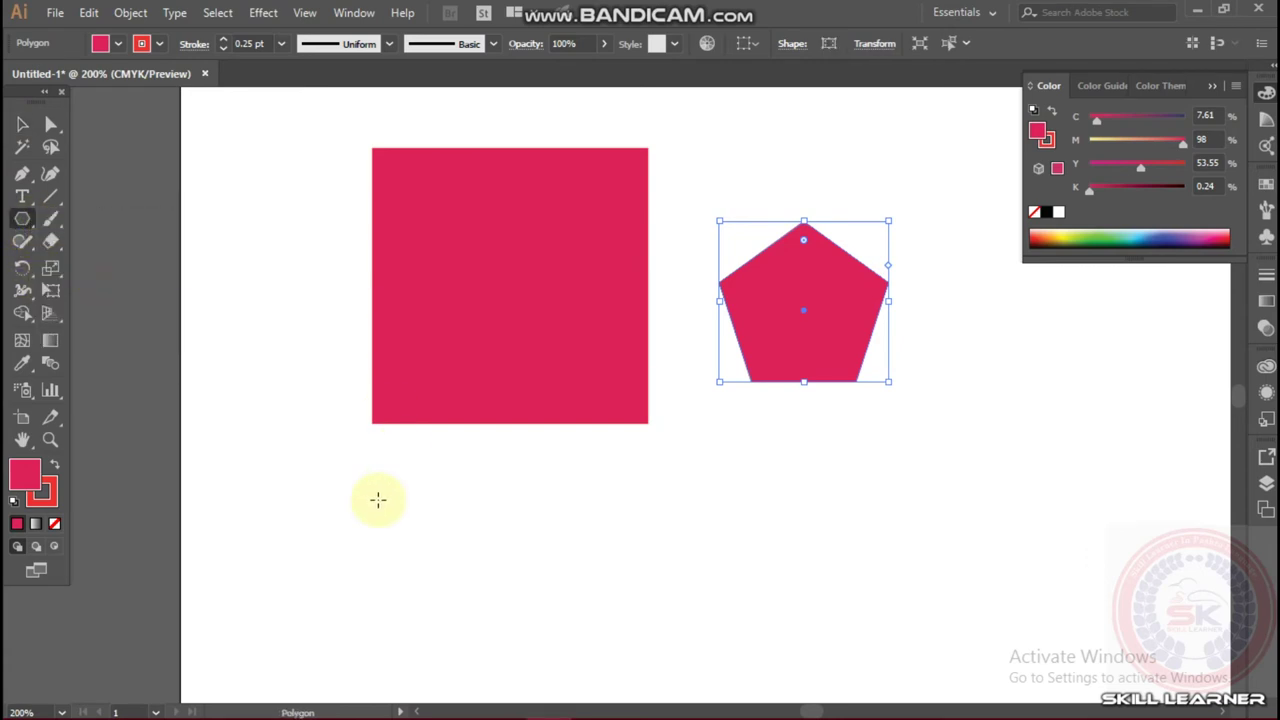
pyautogui.click(378, 500)
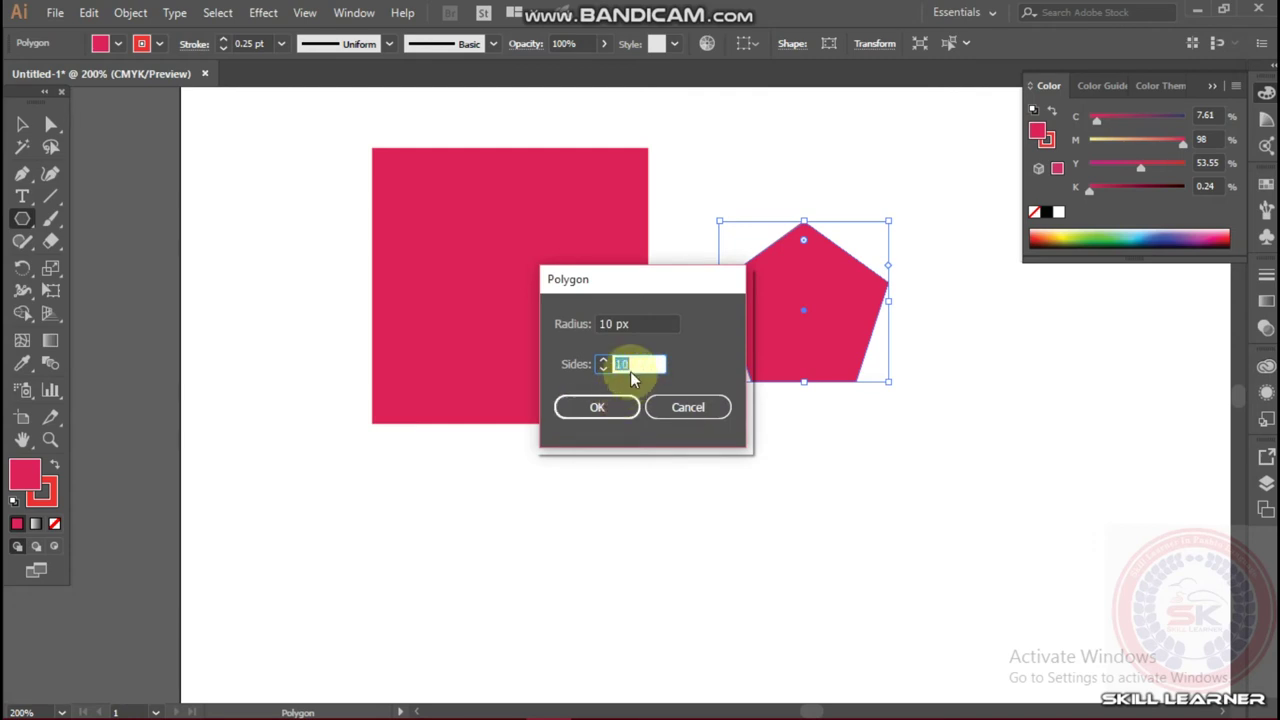
pyautogui.click(597, 407)
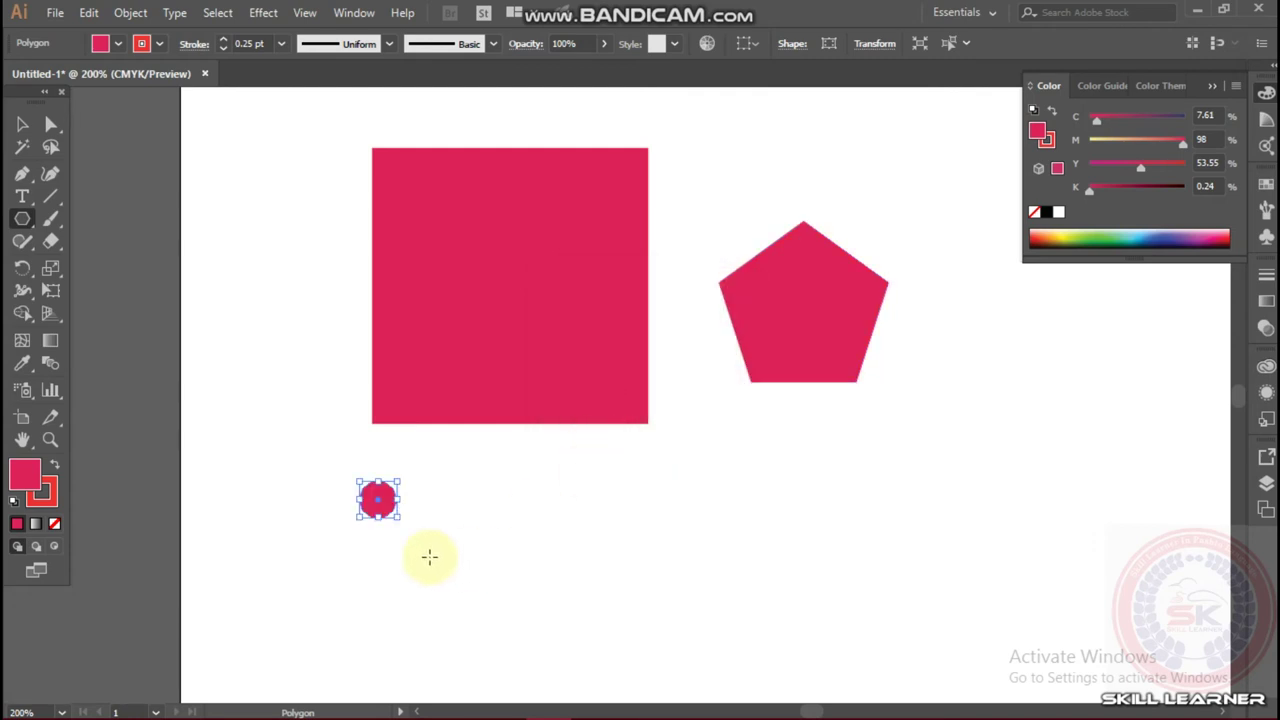
pyautogui.moveTo(378, 500); pyautogui.dragTo(471, 567)
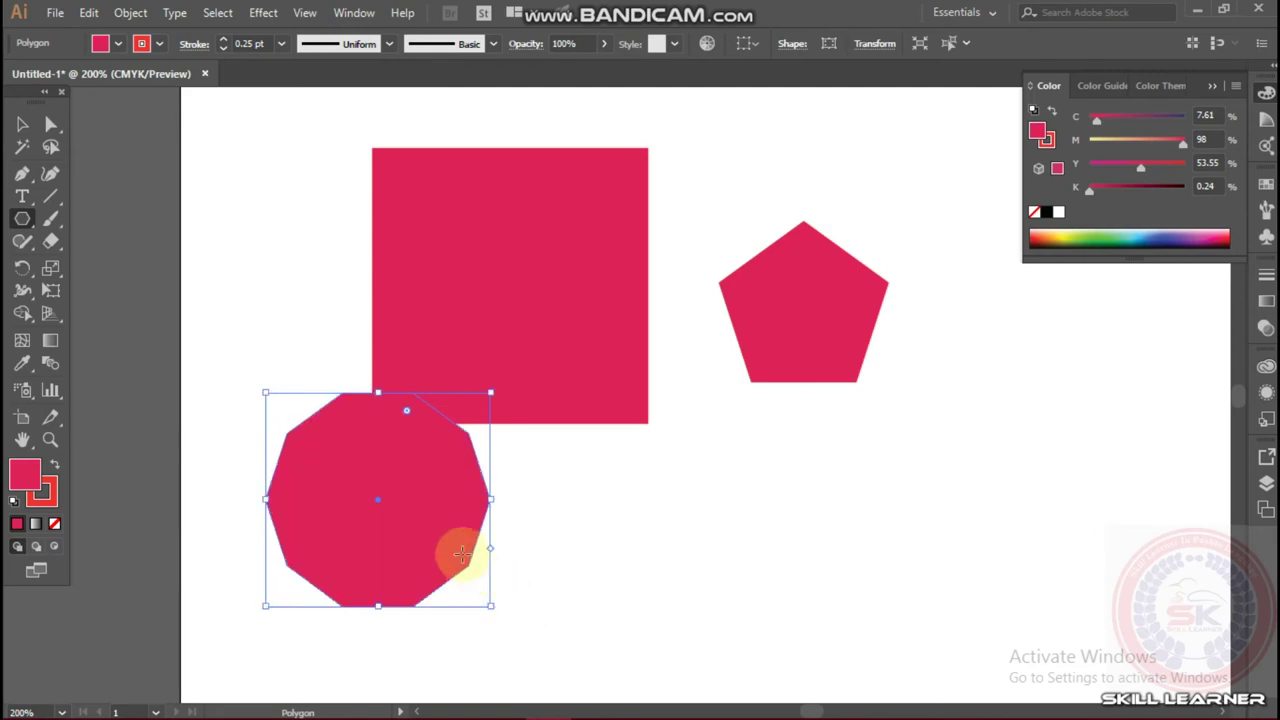
pyautogui.click(25, 118)
pyautogui.moveTo(370, 500); pyautogui.dragTo(477, 558)
# Create a small 100-sided polygon via the Polygon dialog
pyautogui.click(22, 222)
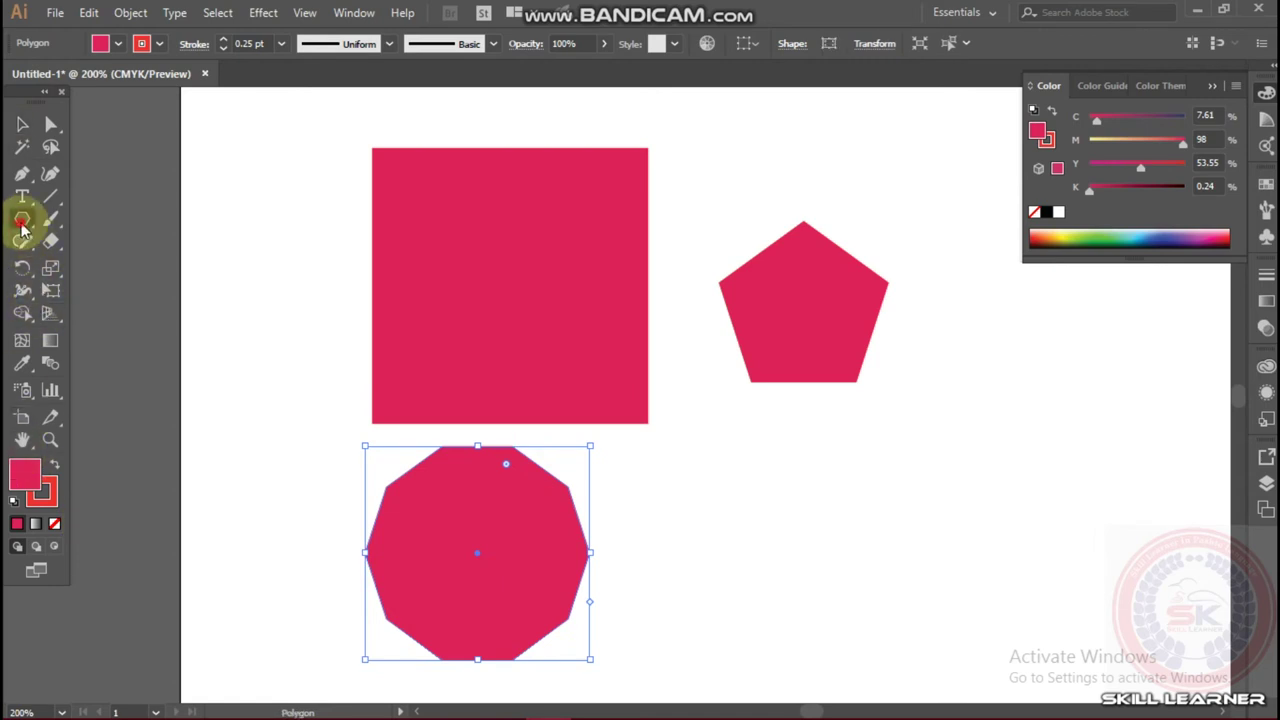
pyautogui.click(706, 487)
pyautogui.doubleClick(645, 364)
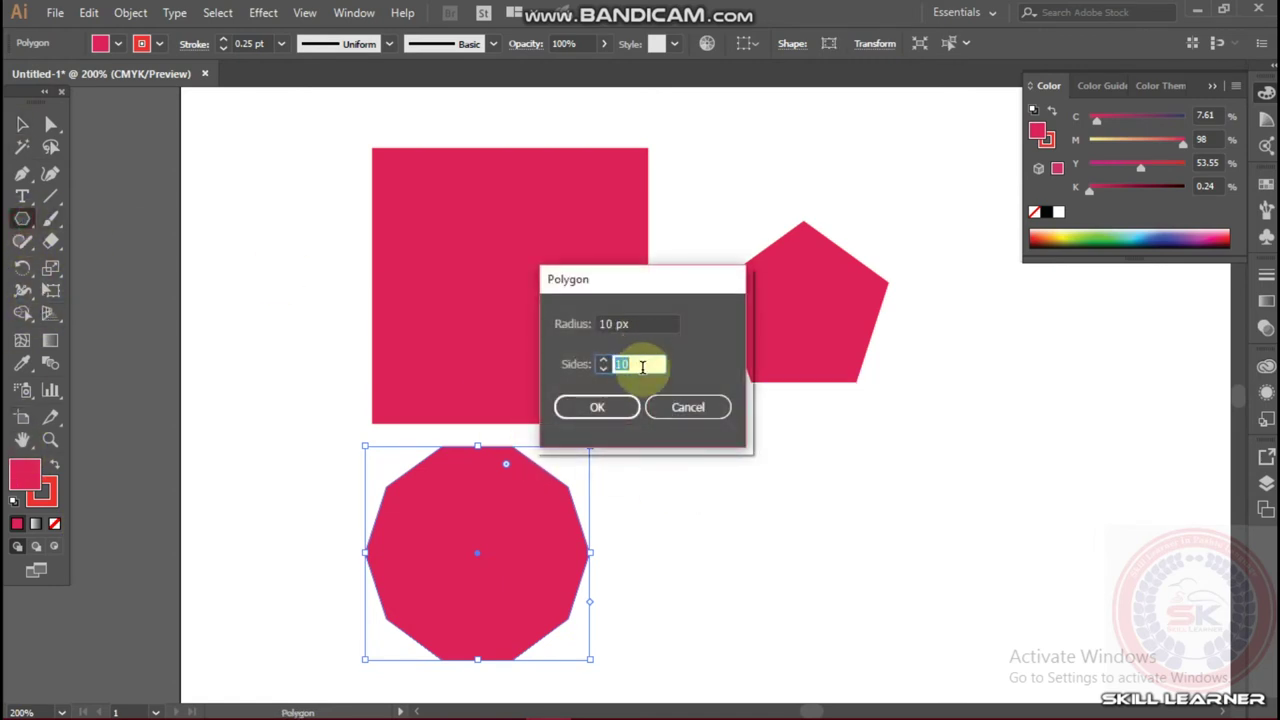
pyautogui.write('1')
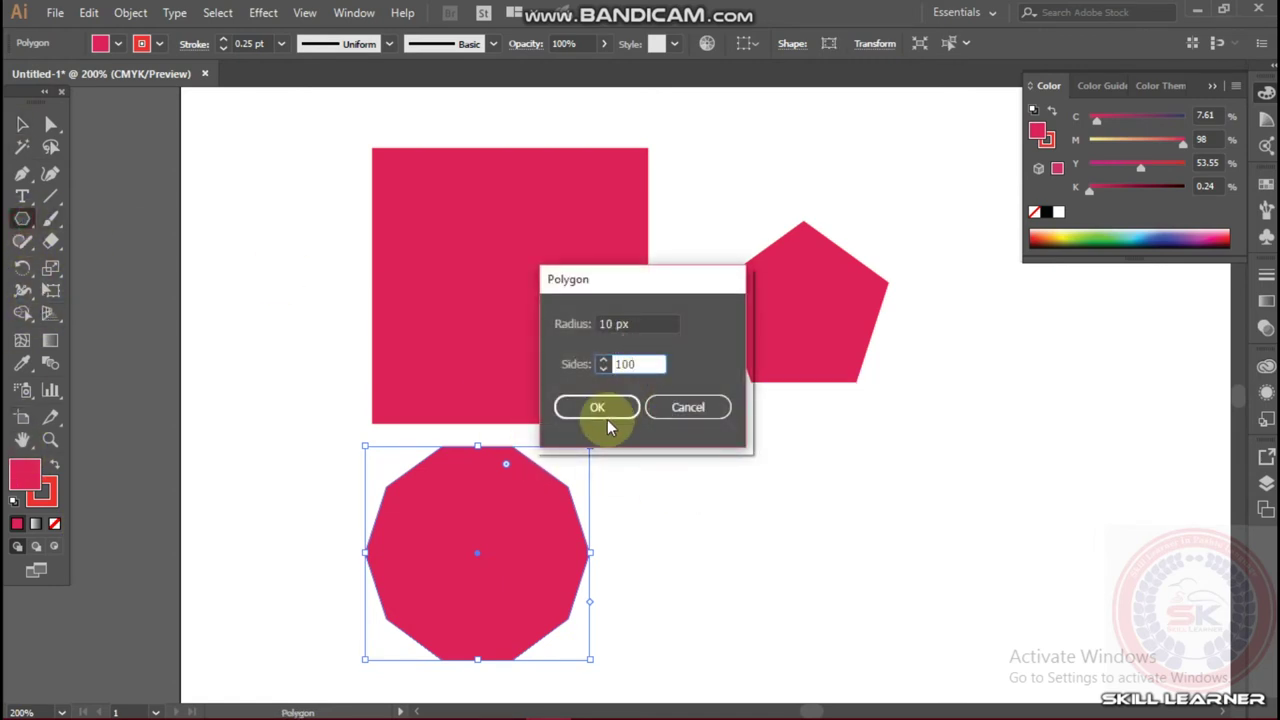
pyautogui.click(606, 416)
pyautogui.click(606, 409)
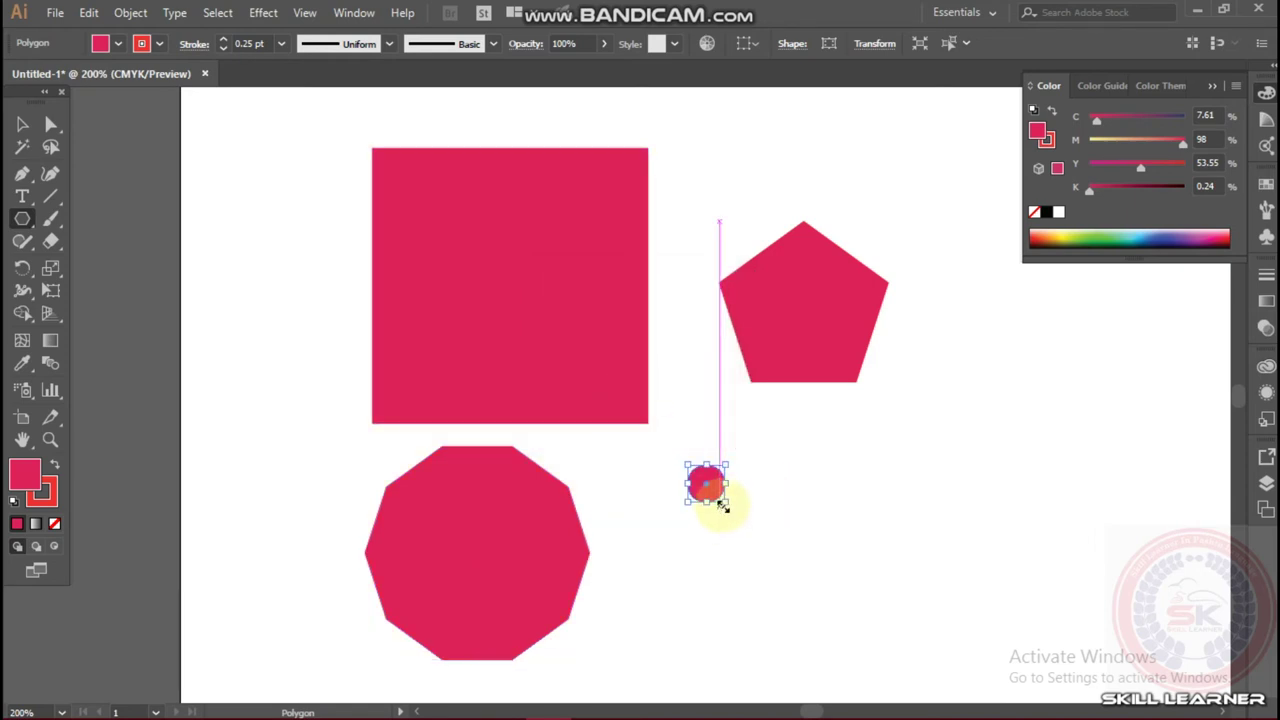
# Enlarge the 100-sided polygon into a large circle
pyautogui.moveTo(723, 507); pyautogui.dragTo(789, 566)
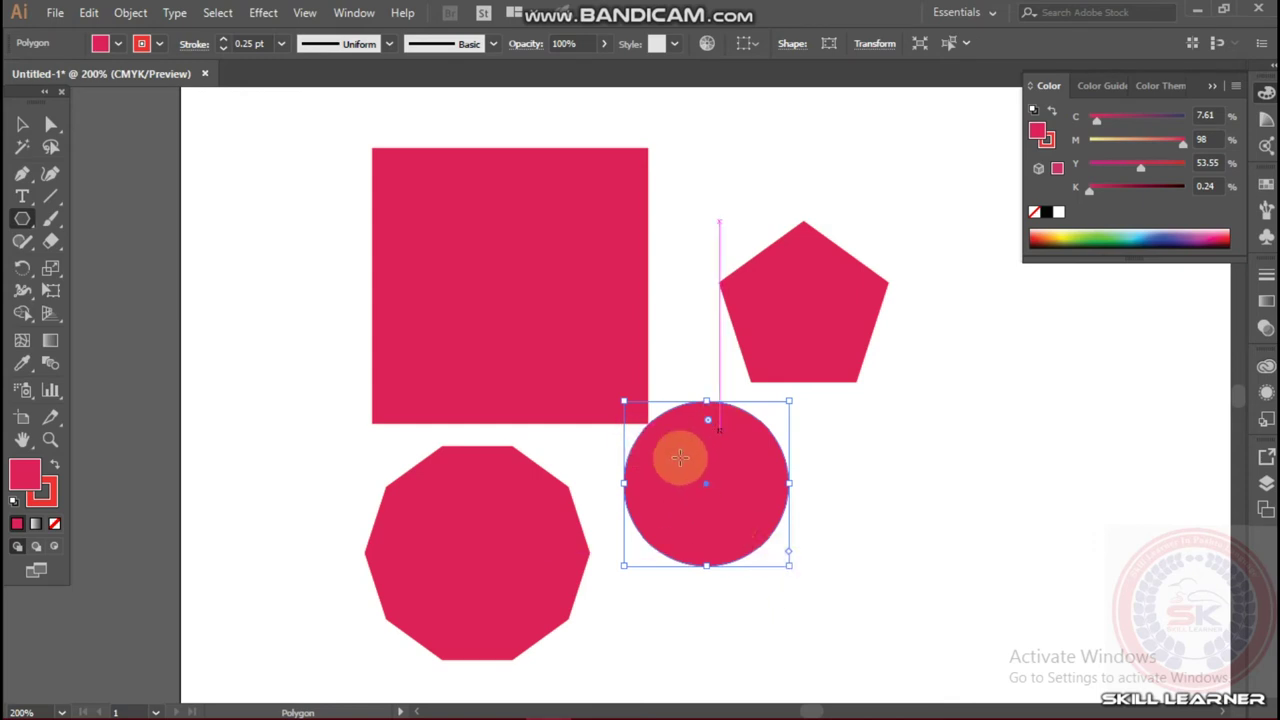
pyautogui.moveTo(788, 564)
pyautogui.mouseDown()
pyautogui.moveTo(891, 666)
pyautogui.moveTo(877, 561)
pyautogui.mouseUp()
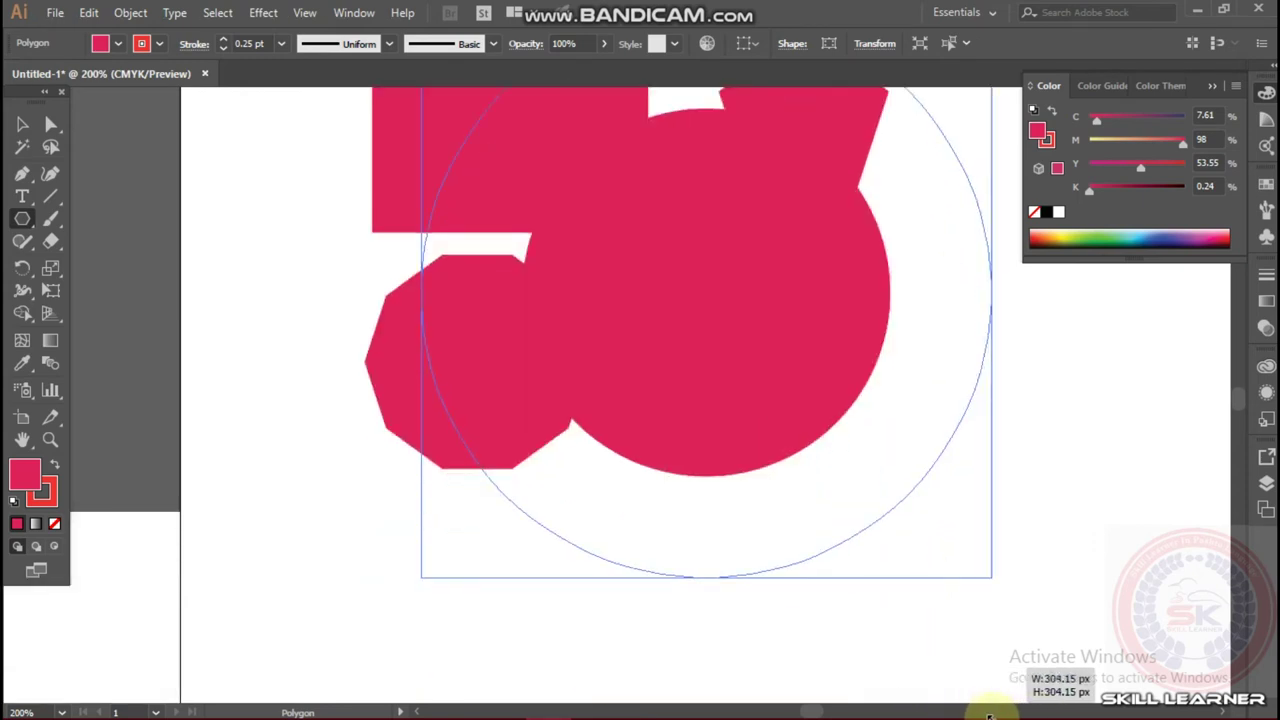
pyautogui.moveTo(877, 561); pyautogui.dragTo(892, 557)
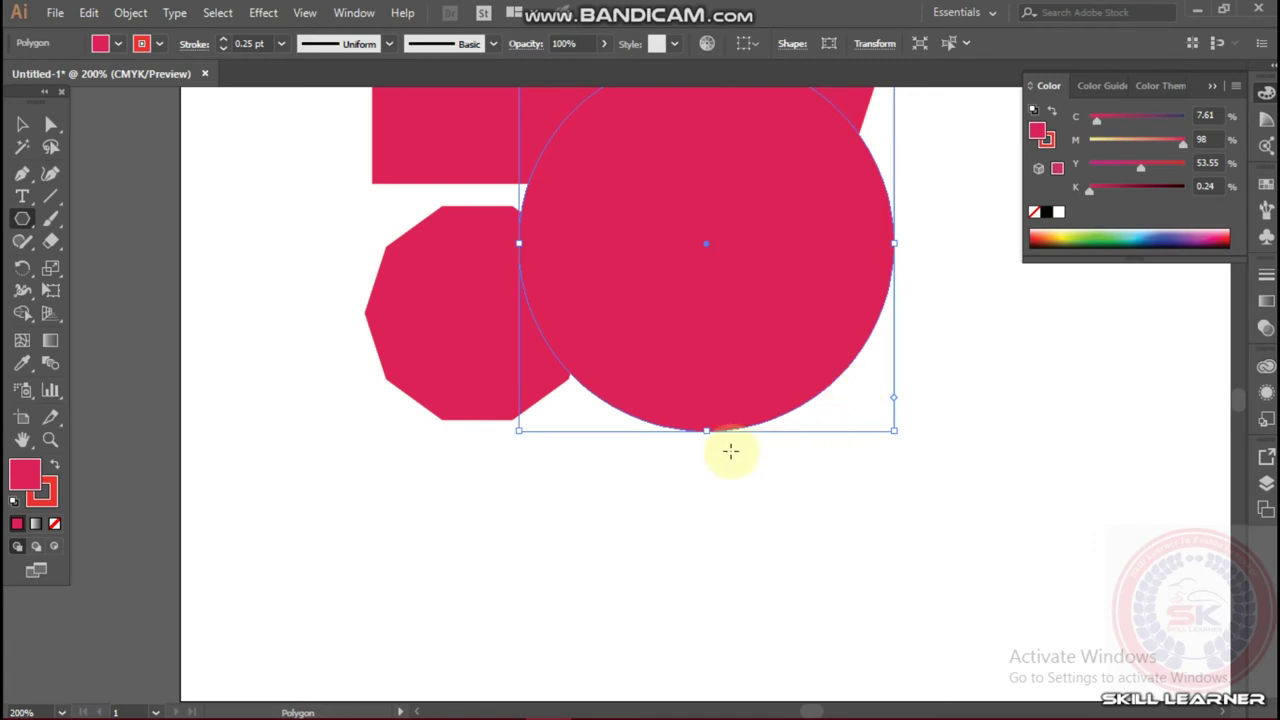
pyautogui.scroll(2, 706, 375)
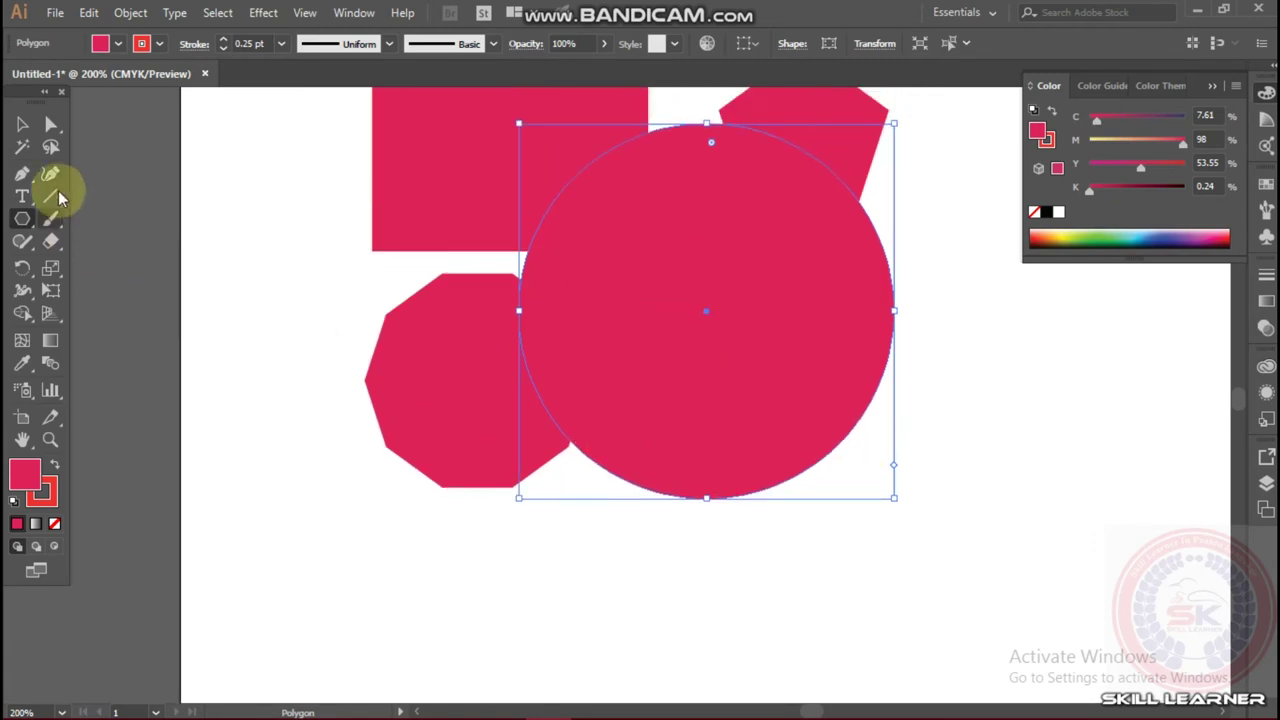
# Select every shape with Ctrl+A and delete them
pyautogui.click(22, 124)
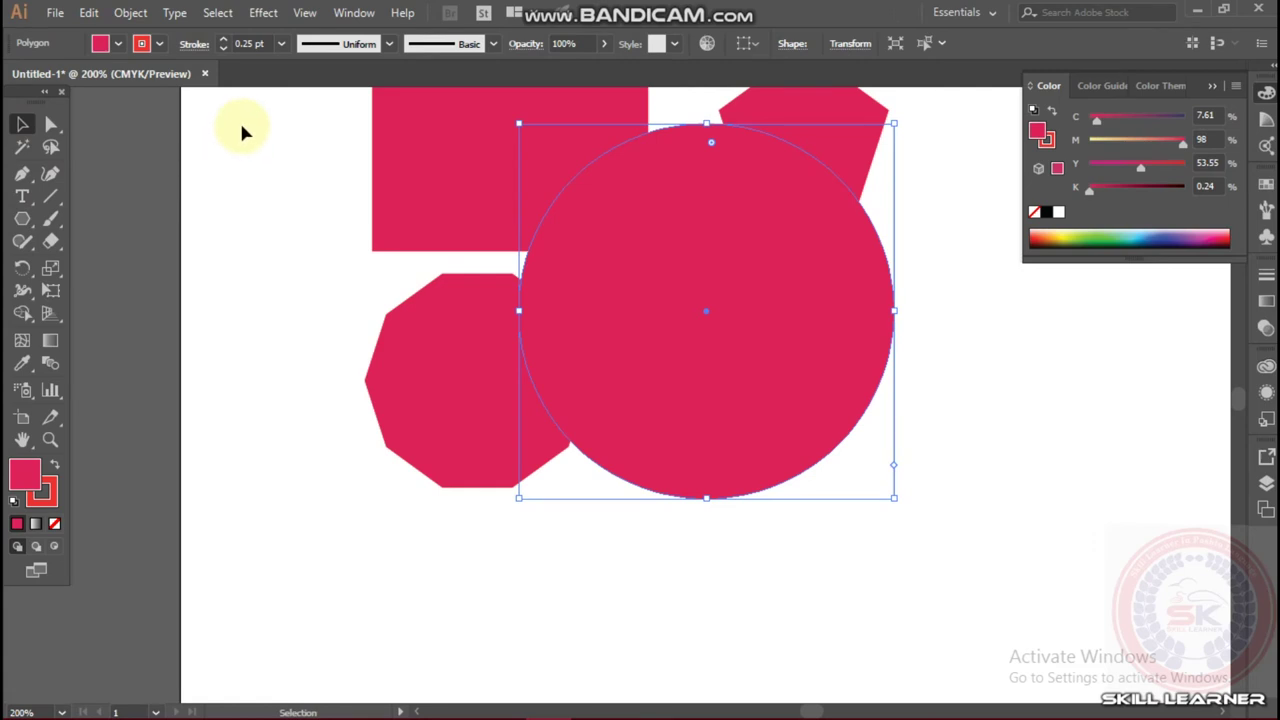
pyautogui.hotkey('ctrl', 'a')
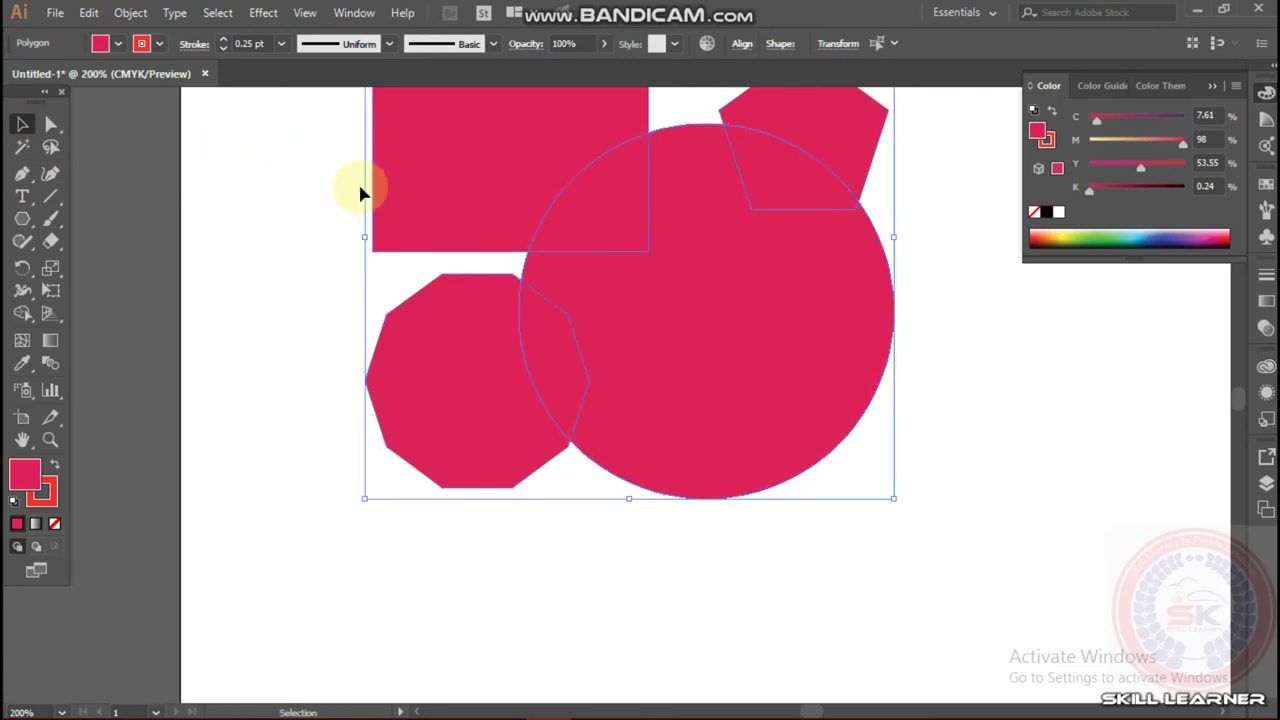
pyautogui.press('Delete')
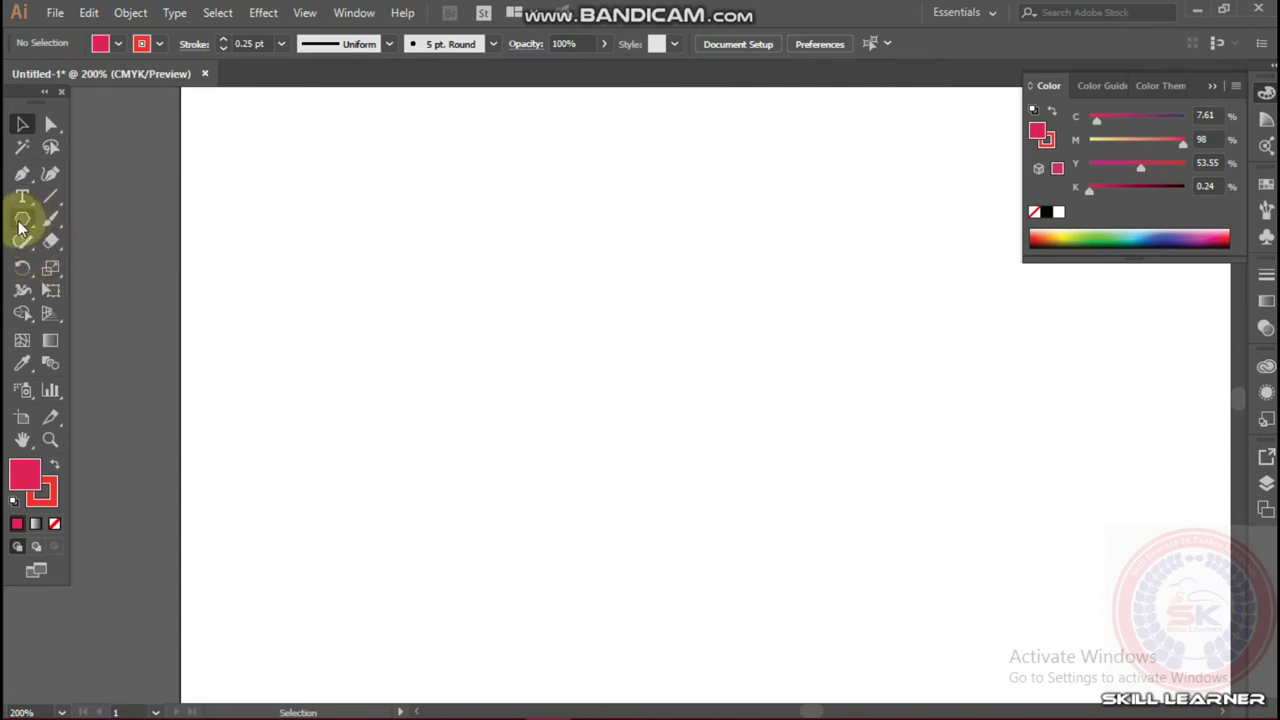
# Draw a large red five-point star with the Star Tool
pyautogui.moveTo(20, 228); pyautogui.dragTo(113, 310)
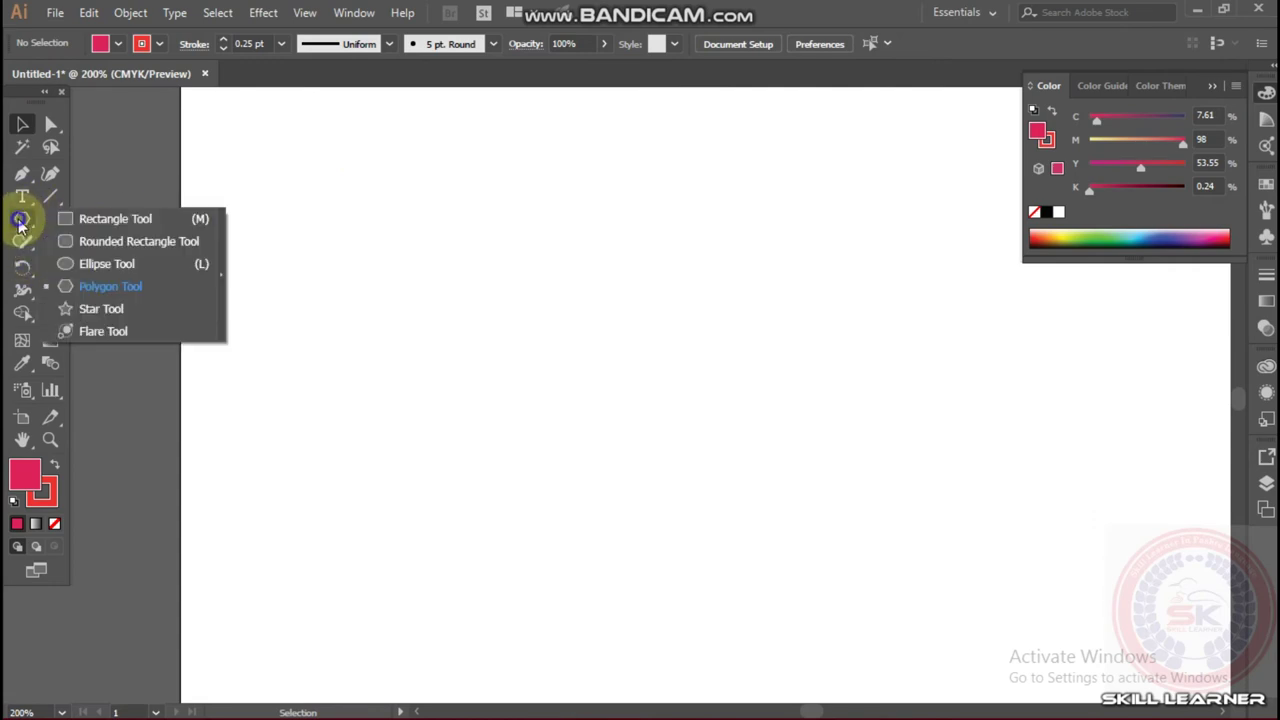
pyautogui.click(109, 308)
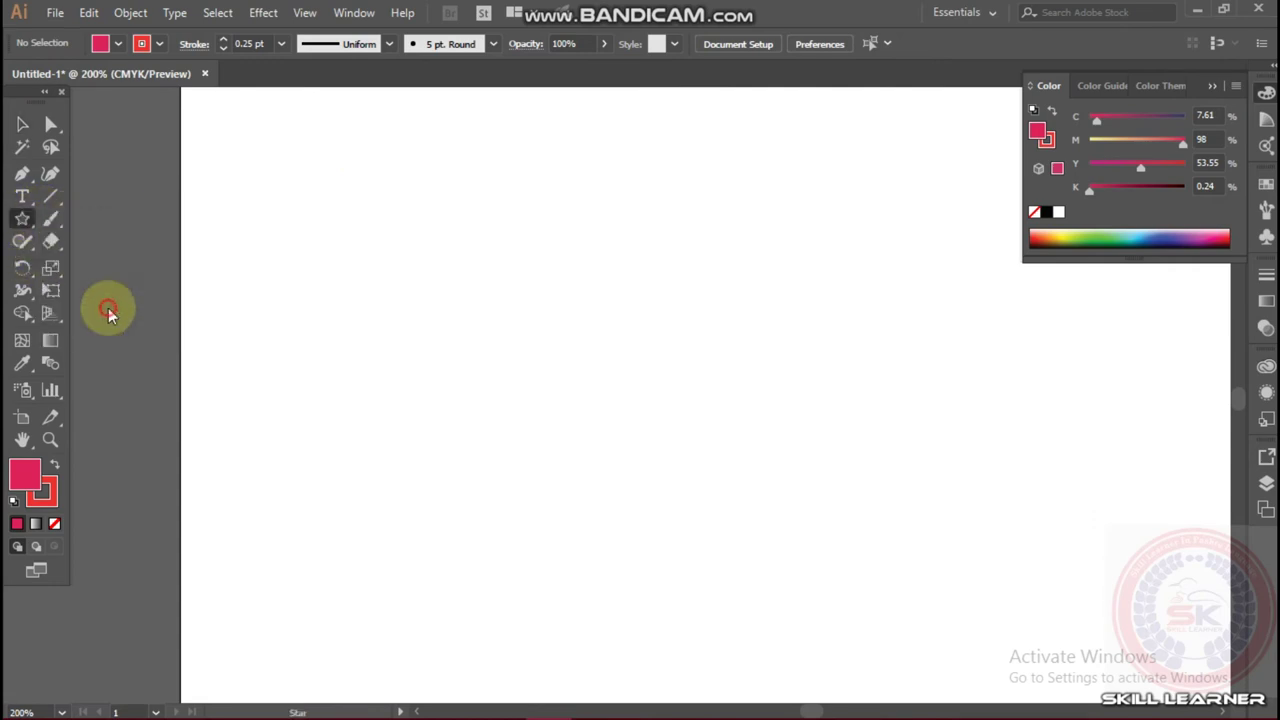
pyautogui.moveTo(560, 316); pyautogui.dragTo(603, 433)
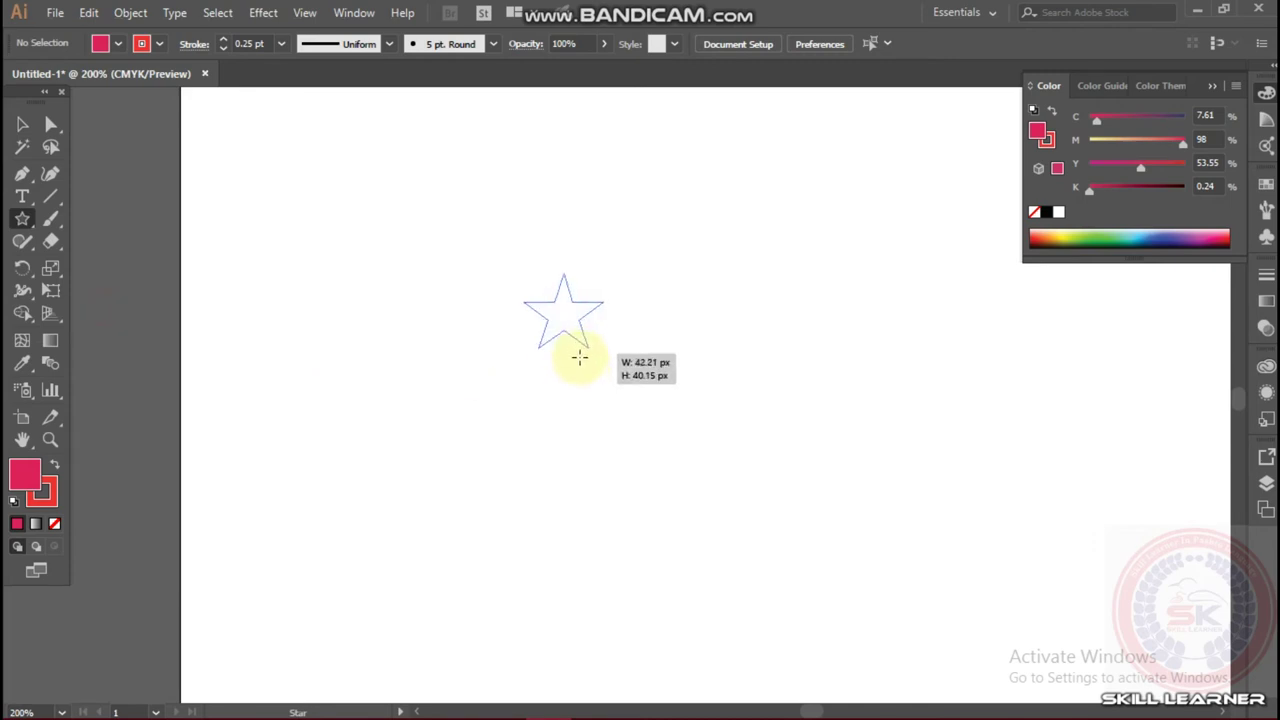
pyautogui.moveTo(603, 433); pyautogui.dragTo(611, 486)
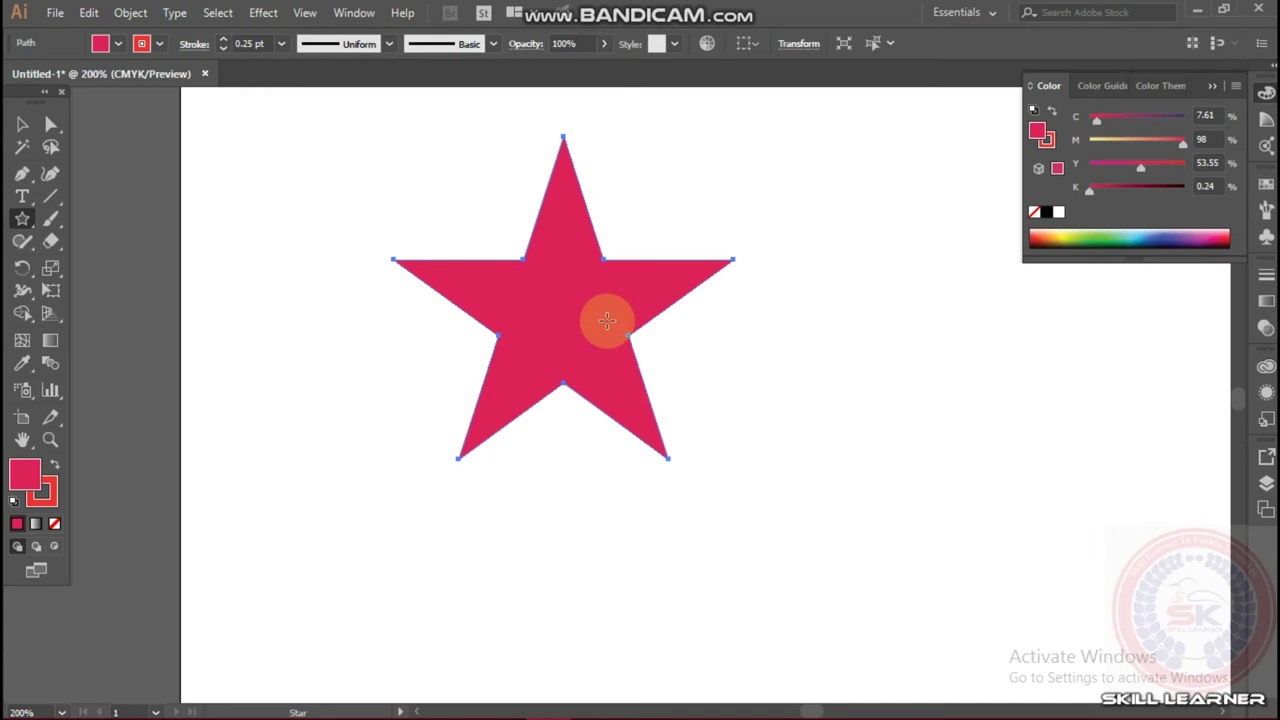
# Create a thin spiky star from the Star dialog with Radius 1 of 10 px
pyautogui.click(18, 220)
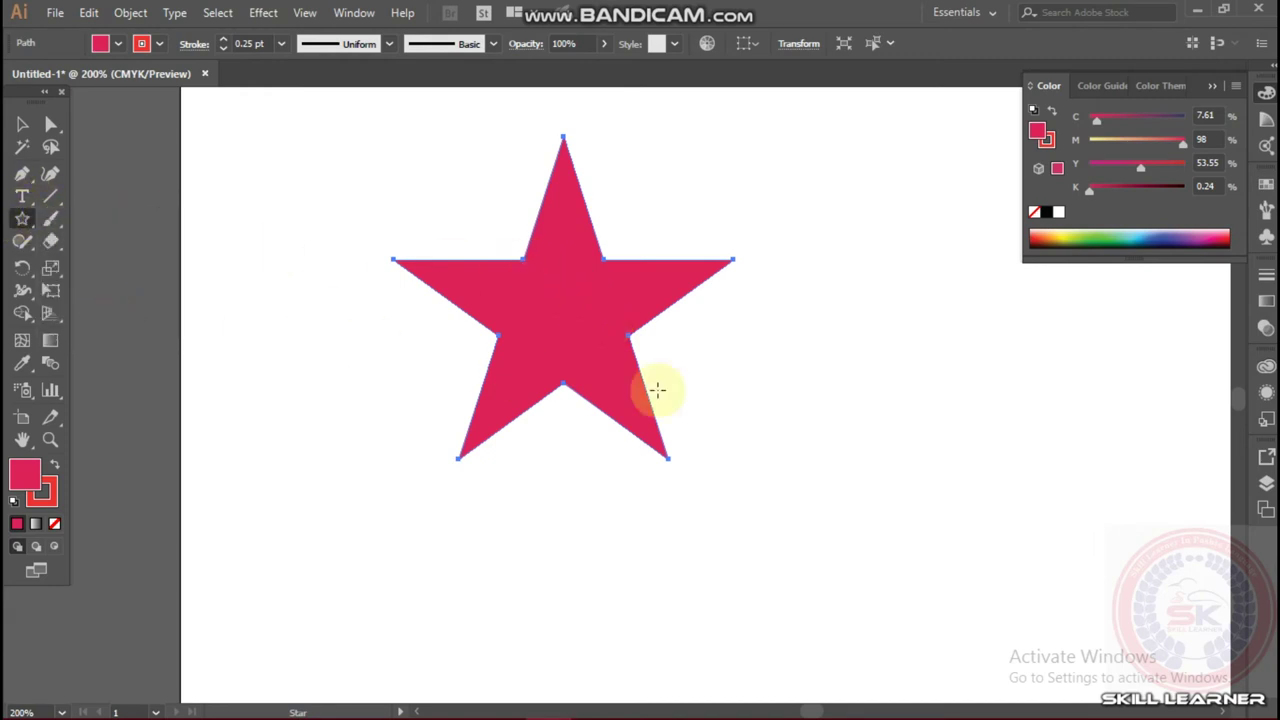
pyautogui.click(771, 370)
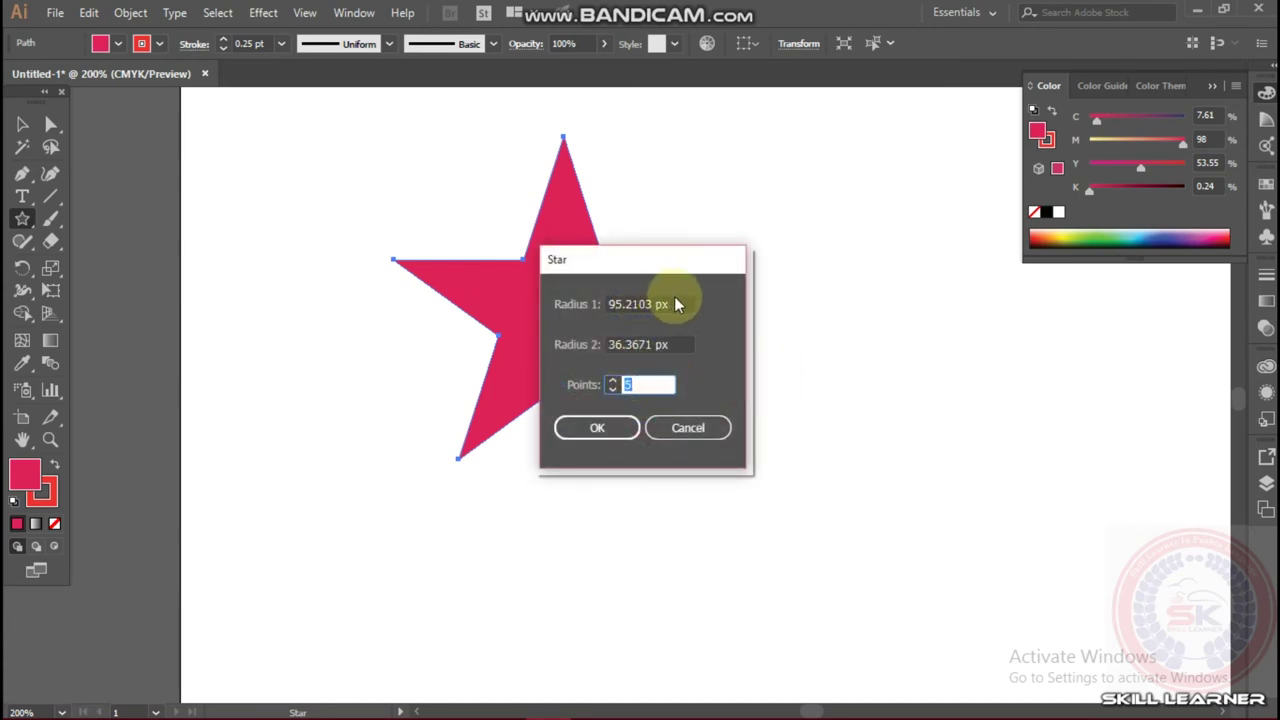
pyautogui.moveTo(676, 304); pyautogui.dragTo(609, 304)
pyautogui.moveTo(686, 344); pyautogui.dragTo(608, 344)
pyautogui.moveTo(692, 304); pyautogui.dragTo(604, 304)
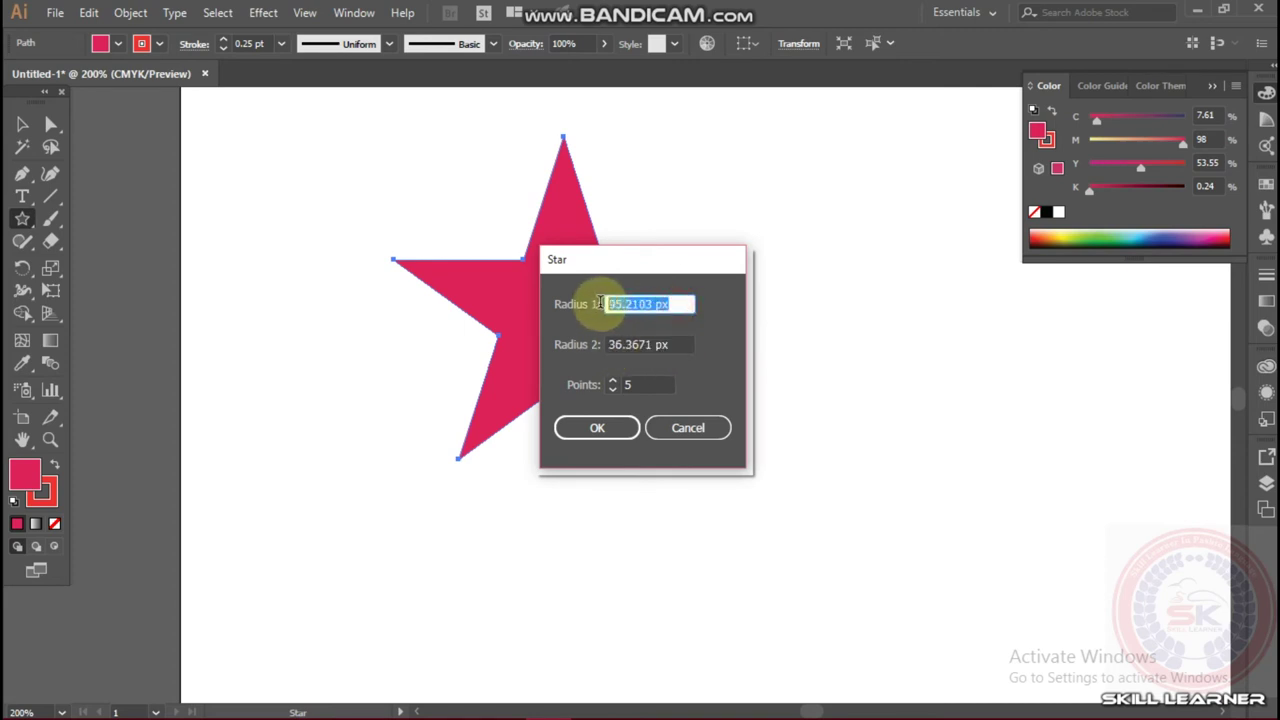
pyautogui.write('10')
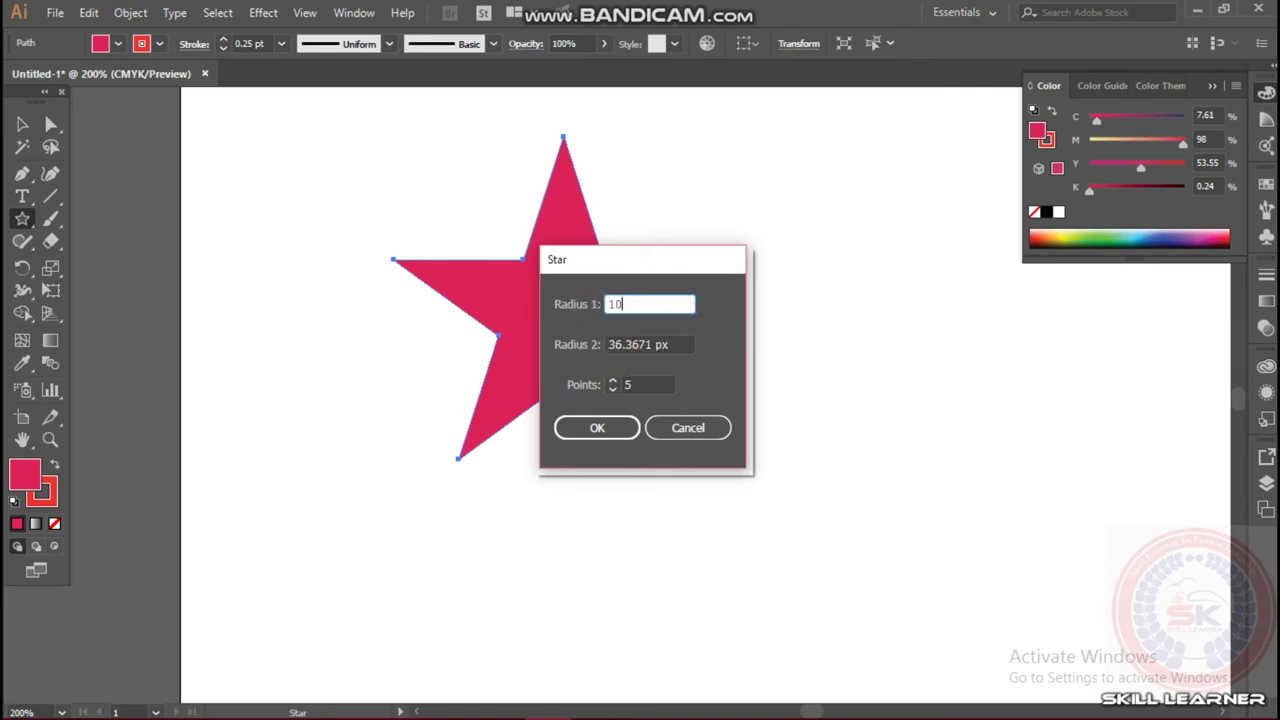
pyautogui.moveTo(674, 343); pyautogui.dragTo(594, 343)
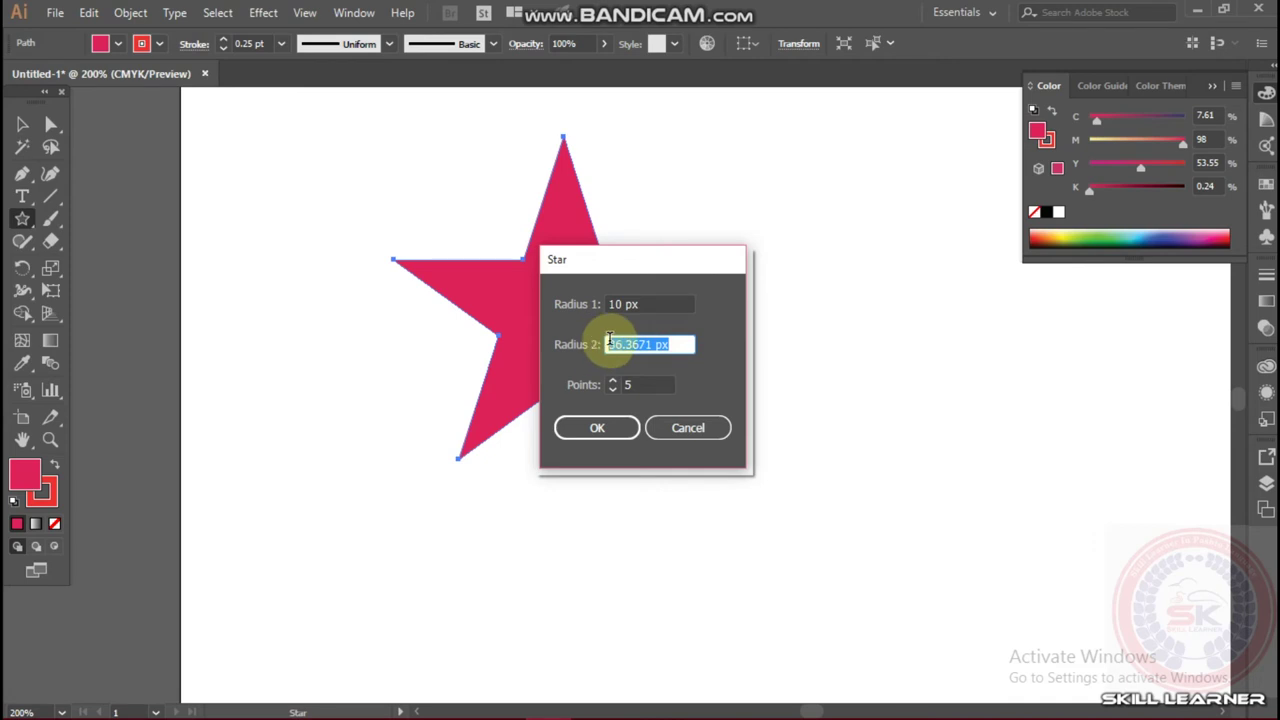
pyautogui.write('100')
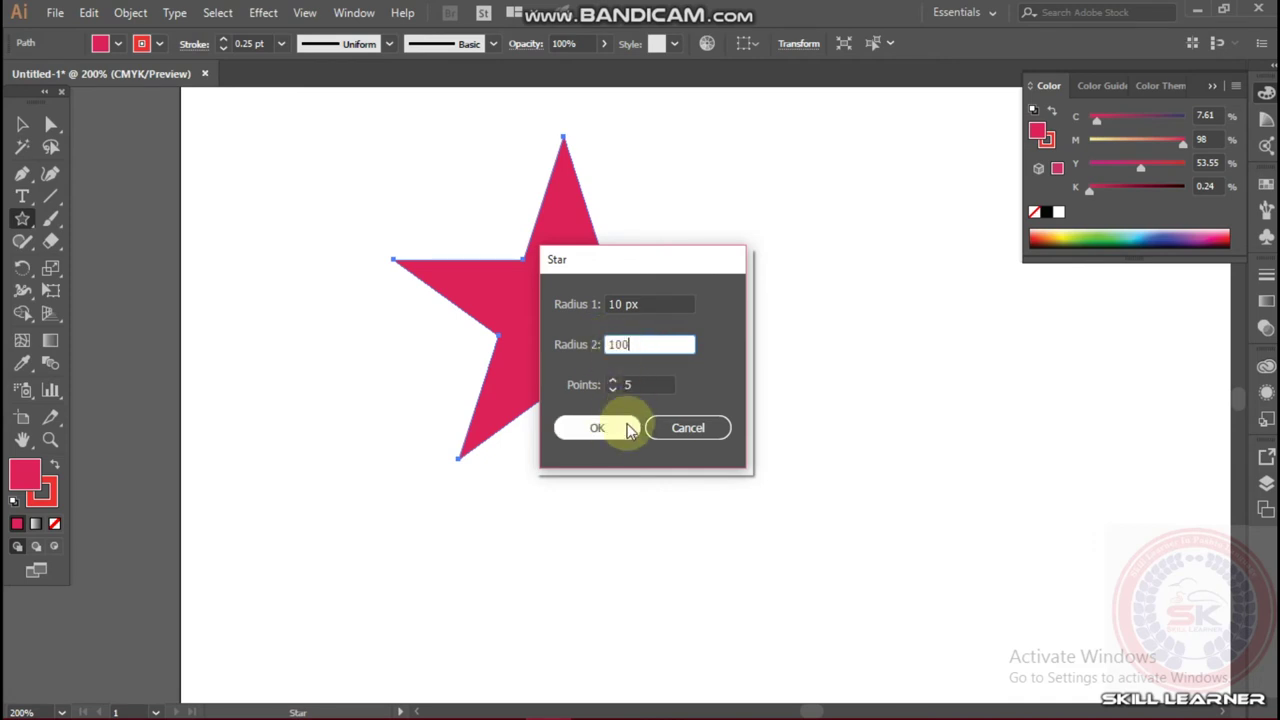
pyautogui.click(610, 429)
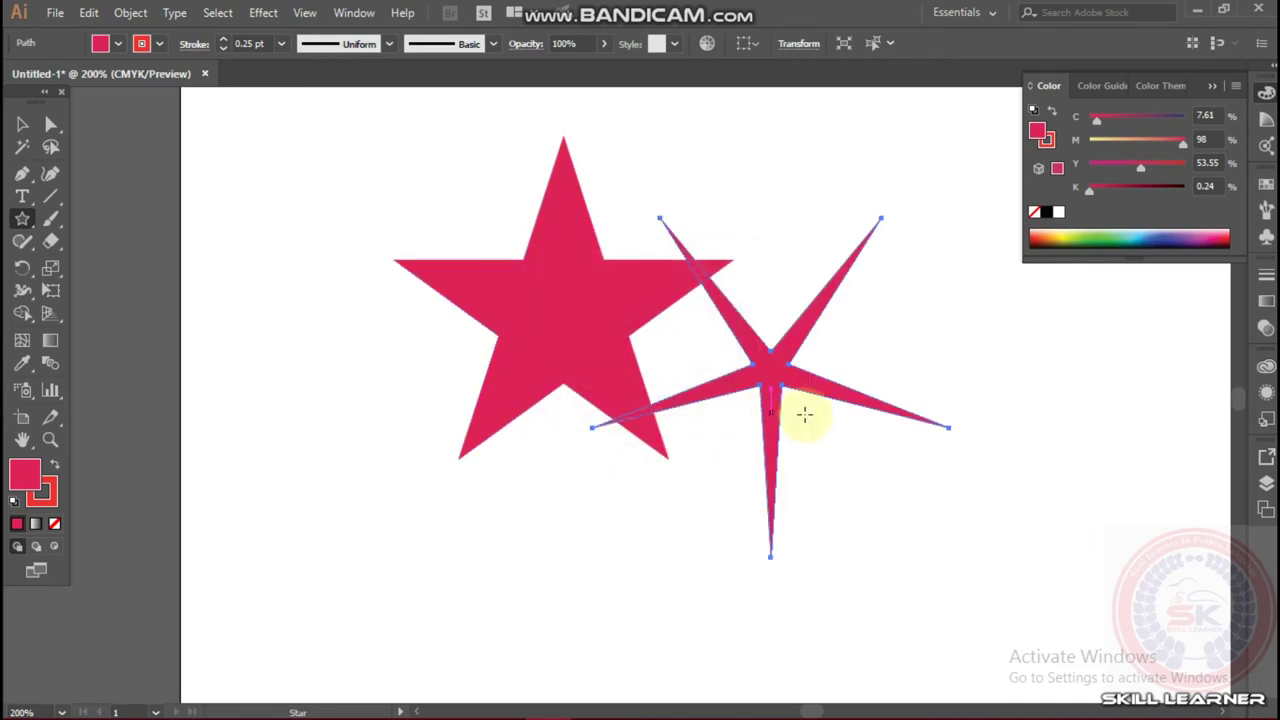
# Move the thin star further right and shrink it slightly
pyautogui.click(22, 124)
pyautogui.moveTo(791, 394); pyautogui.dragTo(868, 385)
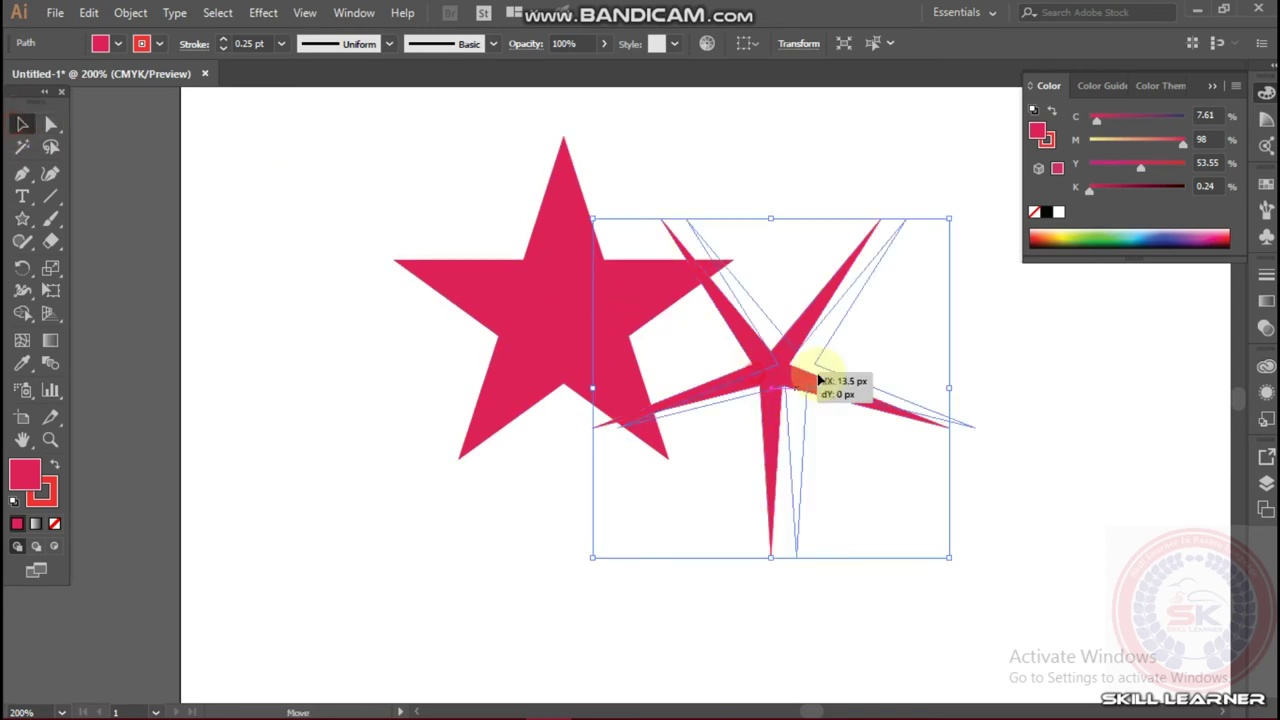
pyautogui.moveTo(1036, 566); pyautogui.dragTo(991, 522)
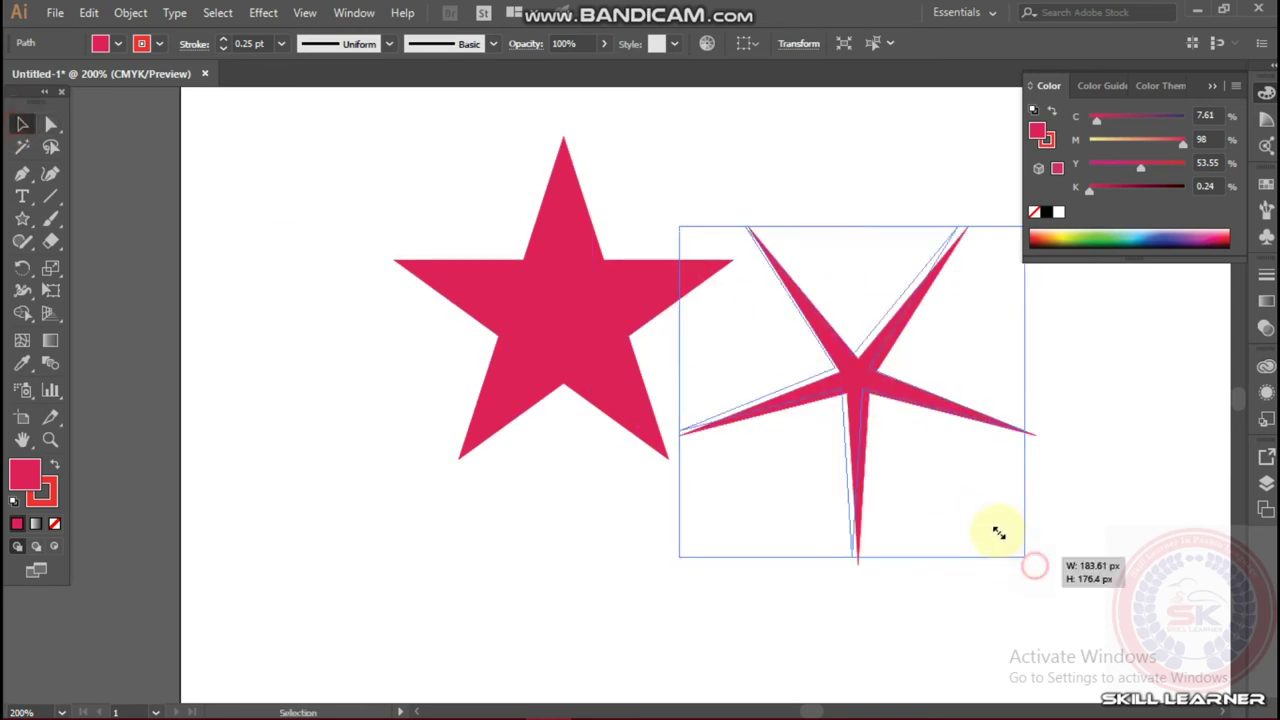
# Marquee-select both stars and delete them
pyautogui.click(24, 222)
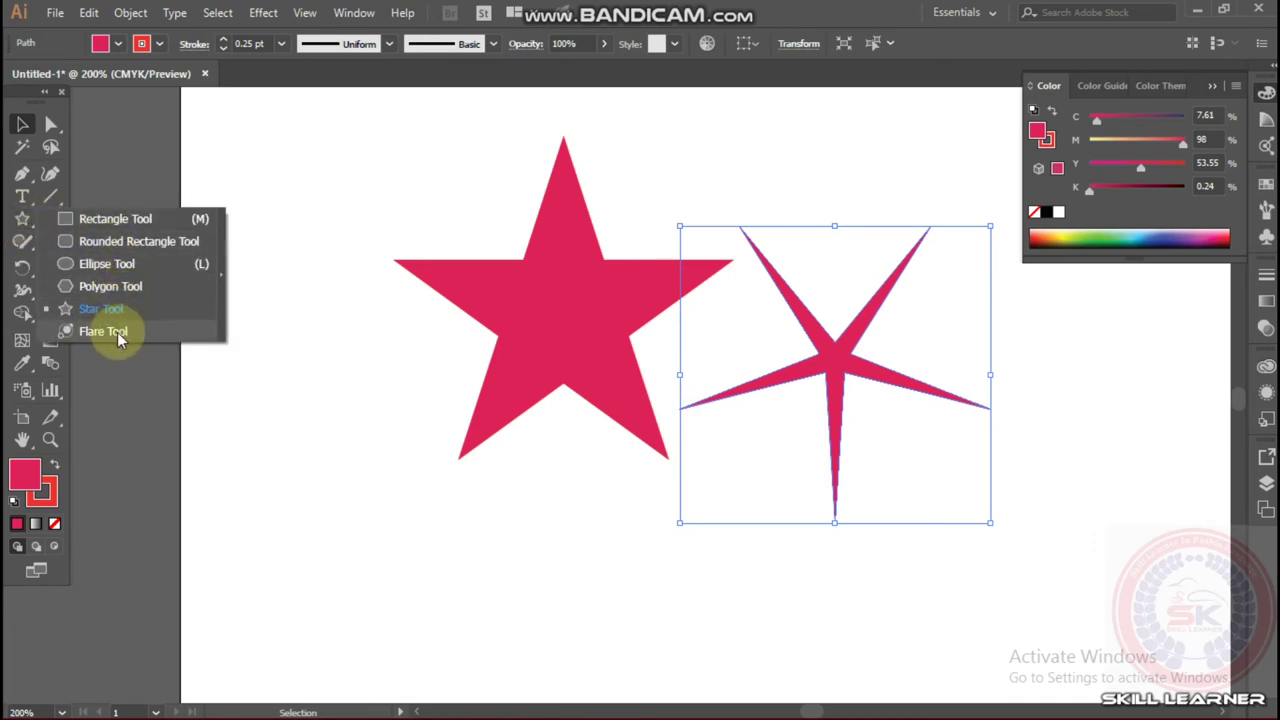
pyautogui.click(108, 332)
pyautogui.click(22, 124)
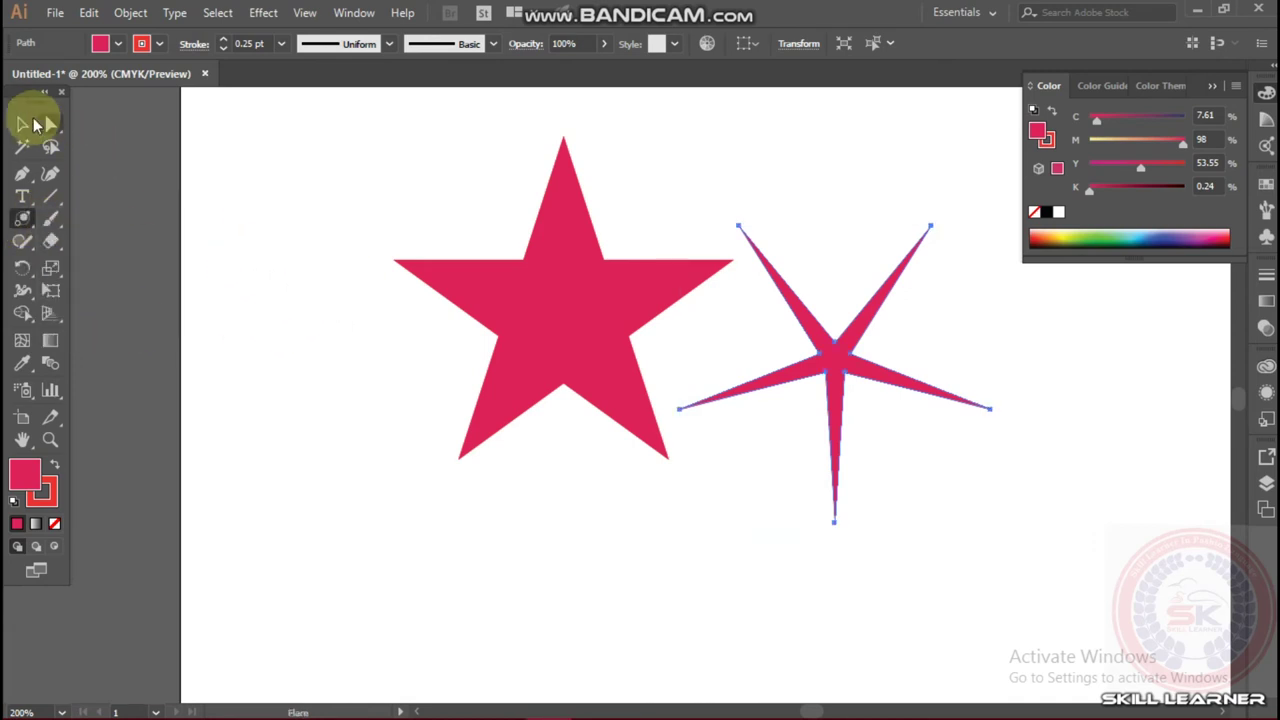
pyautogui.moveTo(312, 142); pyautogui.dragTo(979, 514)
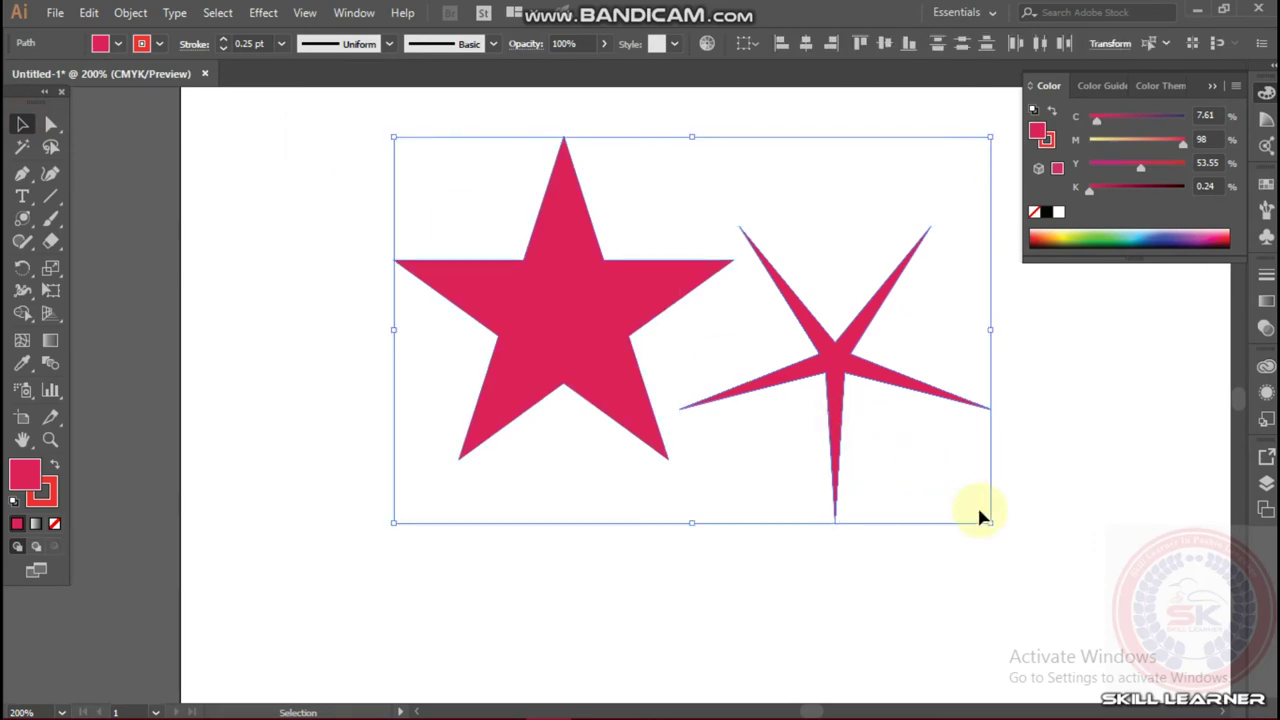
pyautogui.press('Delete')
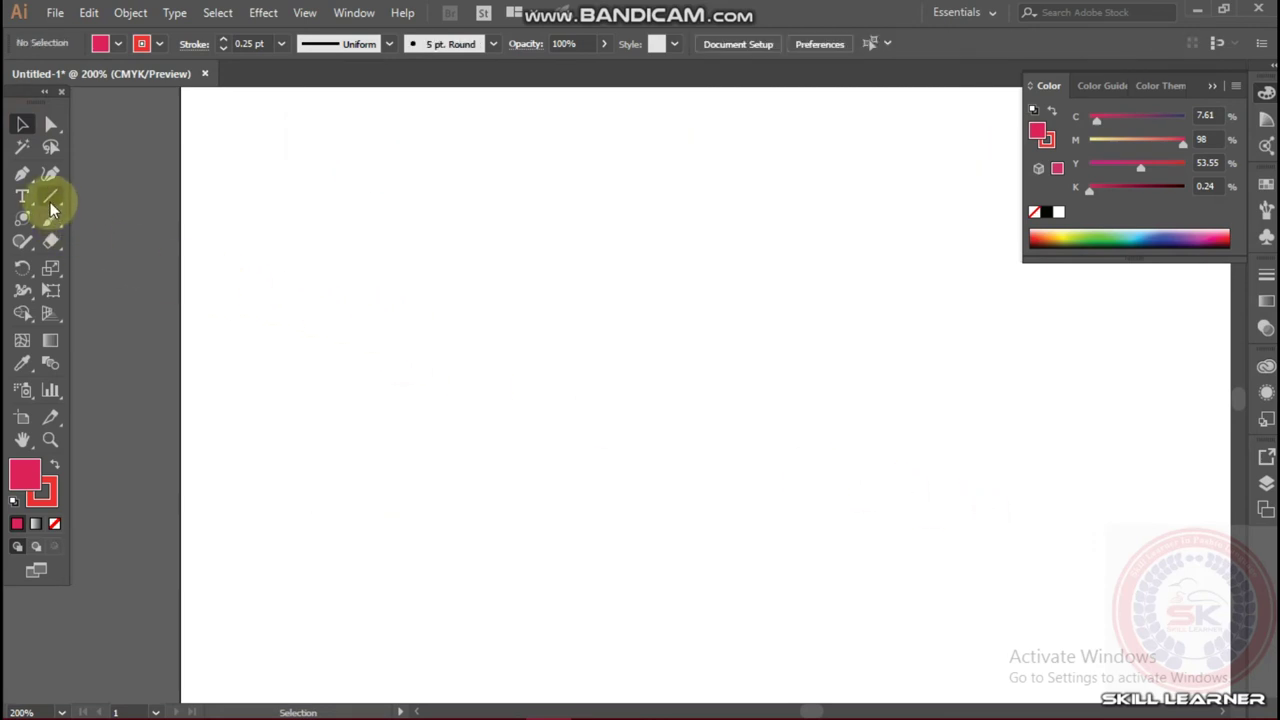
# Draw a lens flare, move it to the artboard centre and open it in isolation mode
pyautogui.click(22, 218)
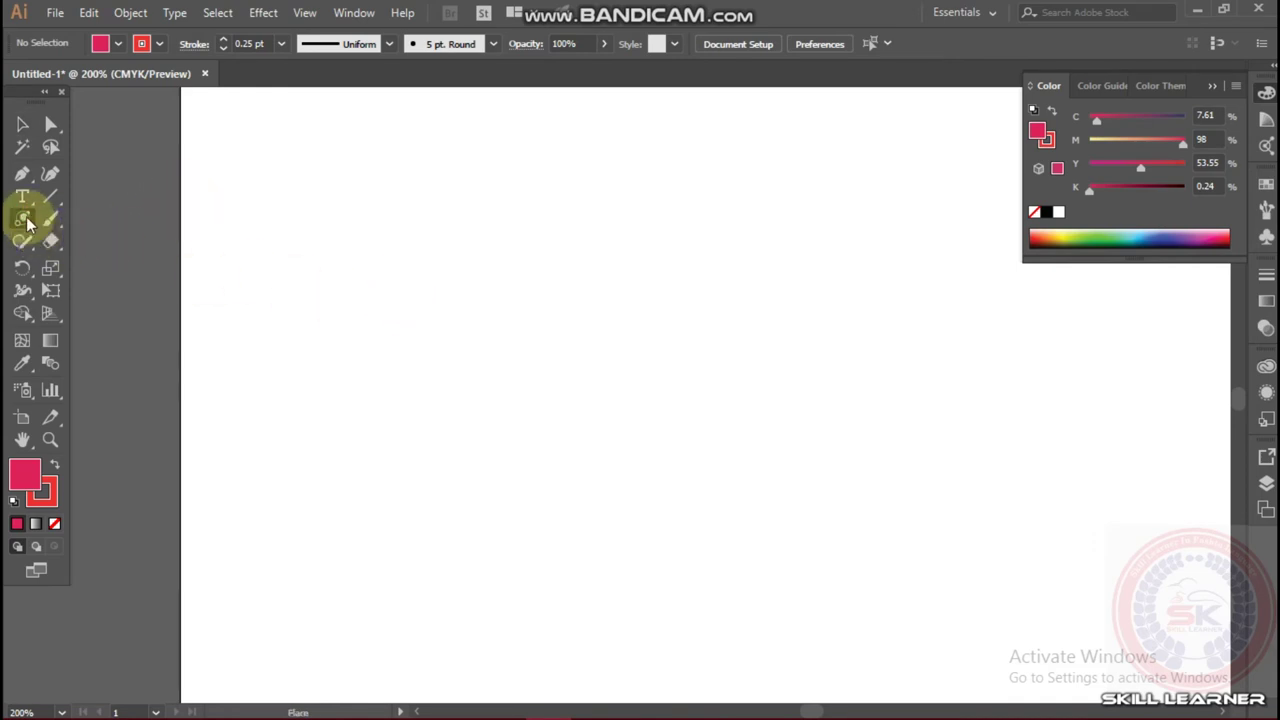
pyautogui.moveTo(360, 254)
pyautogui.mouseDown()
pyautogui.moveTo(442, 327)
pyautogui.moveTo(471, 334)
pyautogui.mouseUp()
pyautogui.click(22, 124)
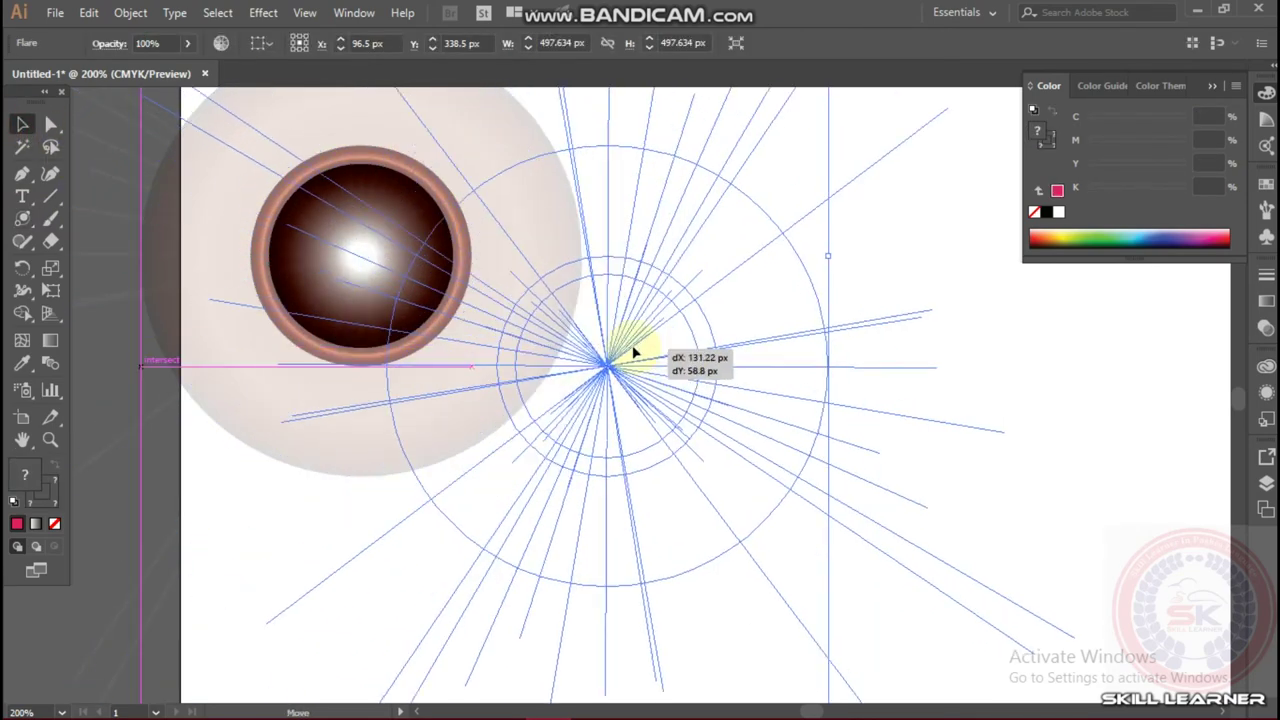
pyautogui.moveTo(390, 245); pyautogui.dragTo(637, 357)
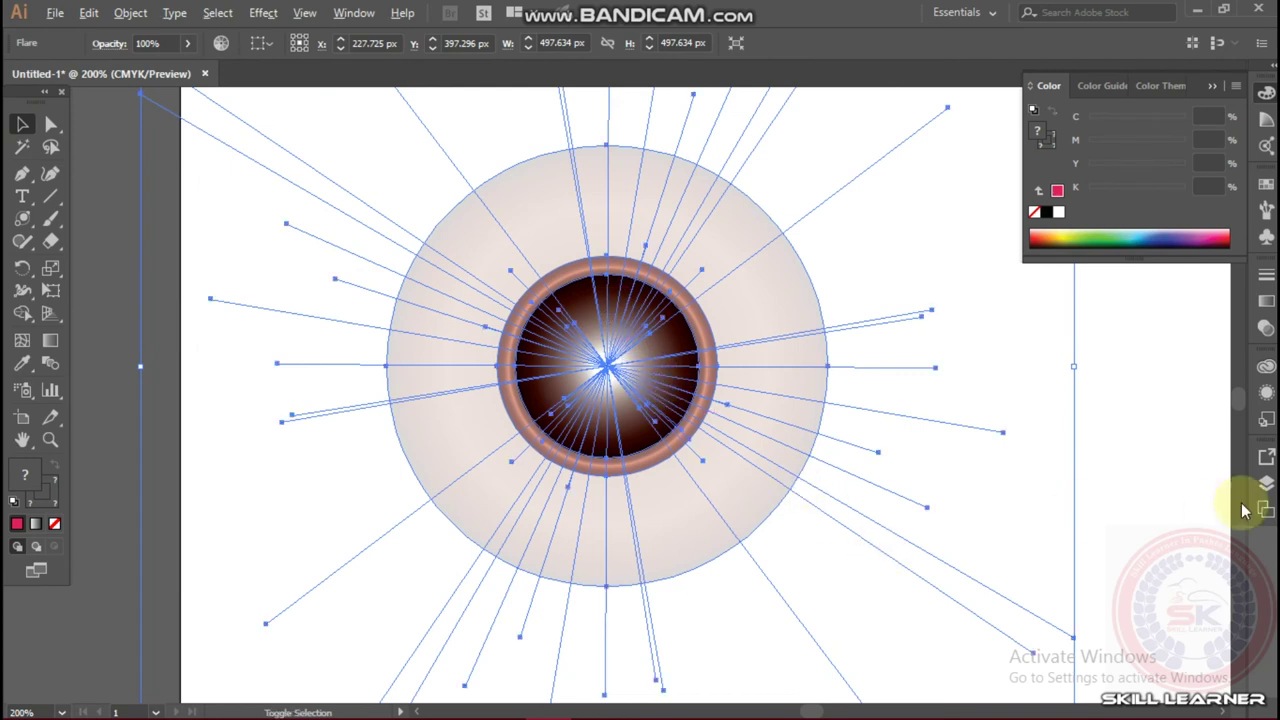
pyautogui.scroll(-1, 810, 374)
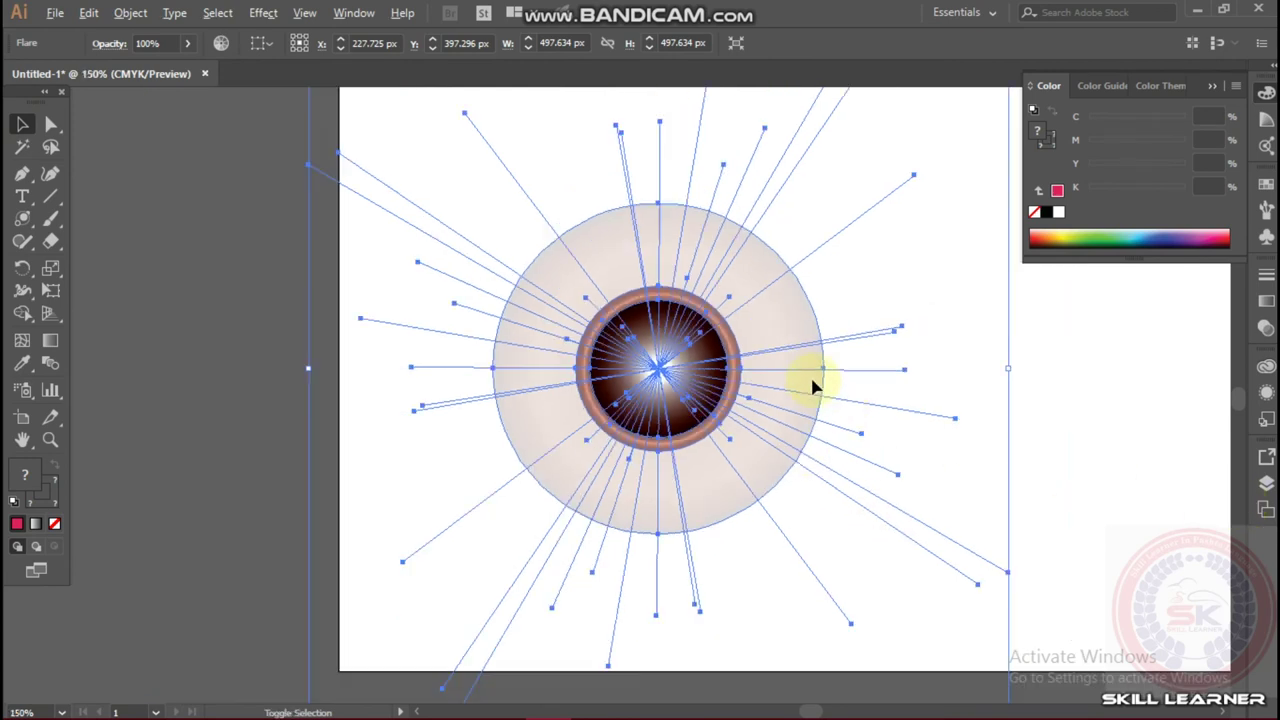
pyautogui.doubleClick(660, 368)
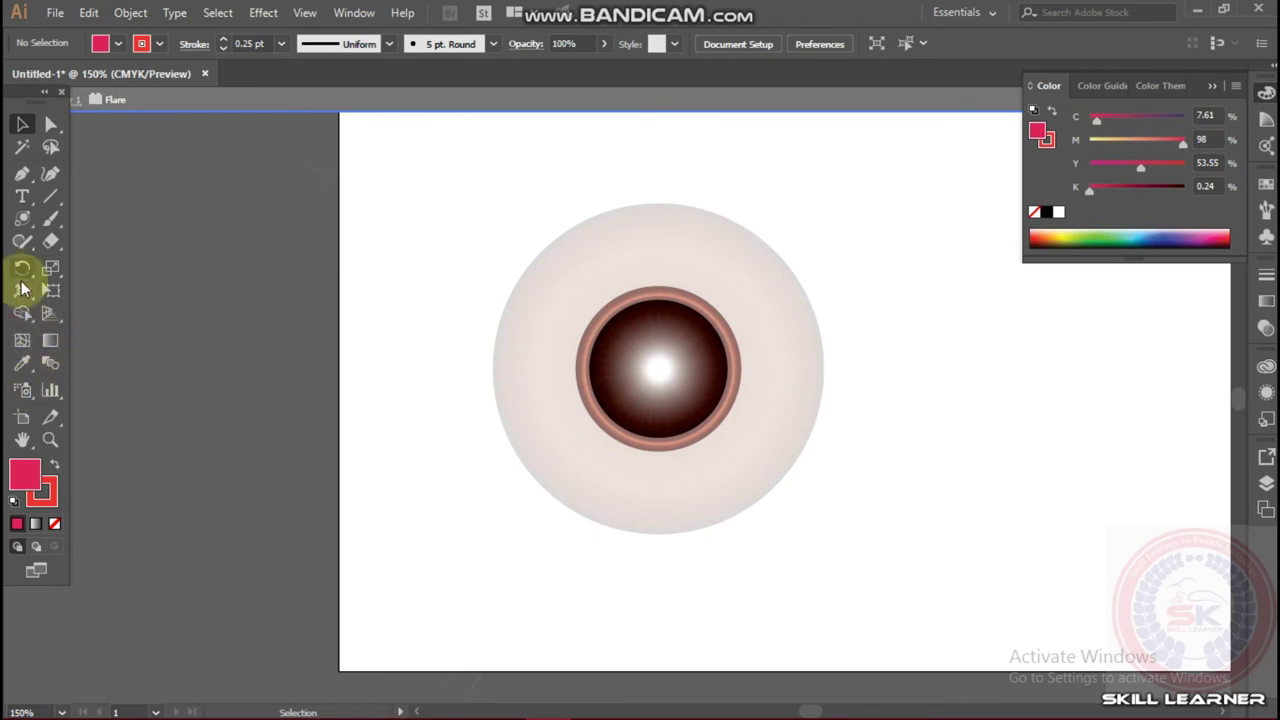
# Open Flare Tool Options, move the dialog aside, and close it without changes
pyautogui.click(25, 213)
pyautogui.doubleClick(25, 213)
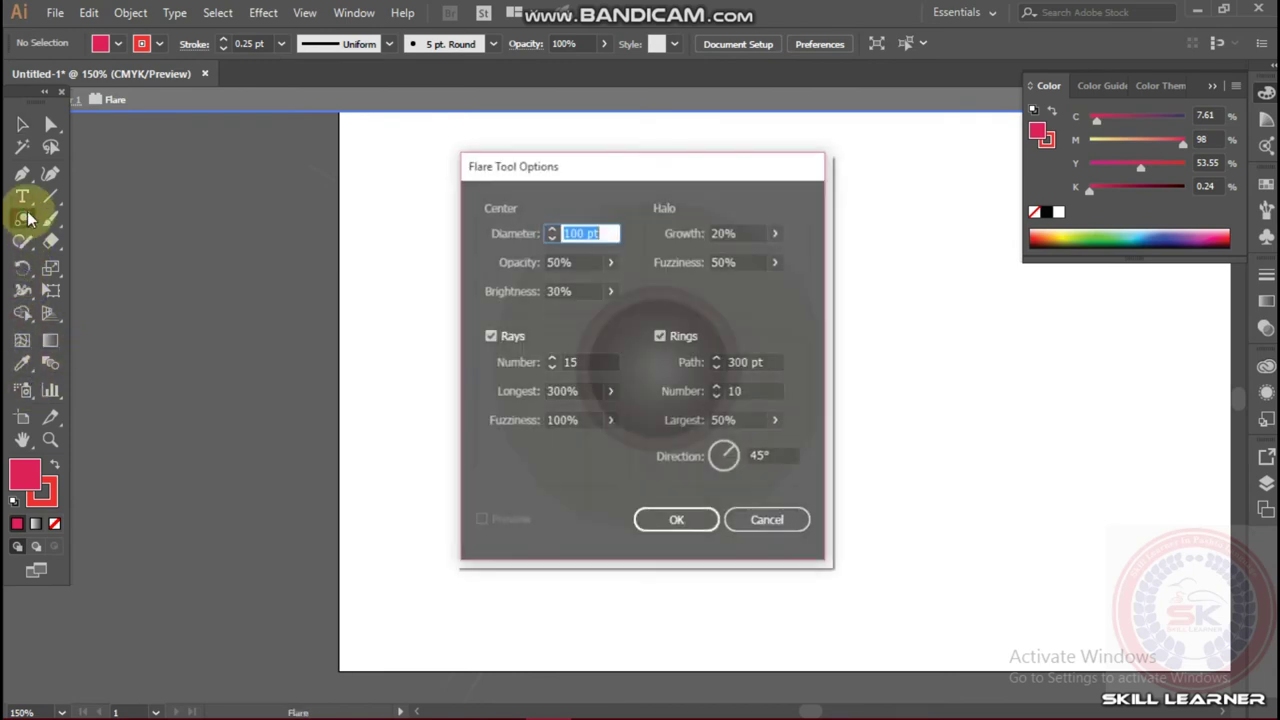
pyautogui.moveTo(637, 164)
pyautogui.mouseDown()
pyautogui.moveTo(286, 130)
pyautogui.moveTo(257, 162)
pyautogui.mouseUp()
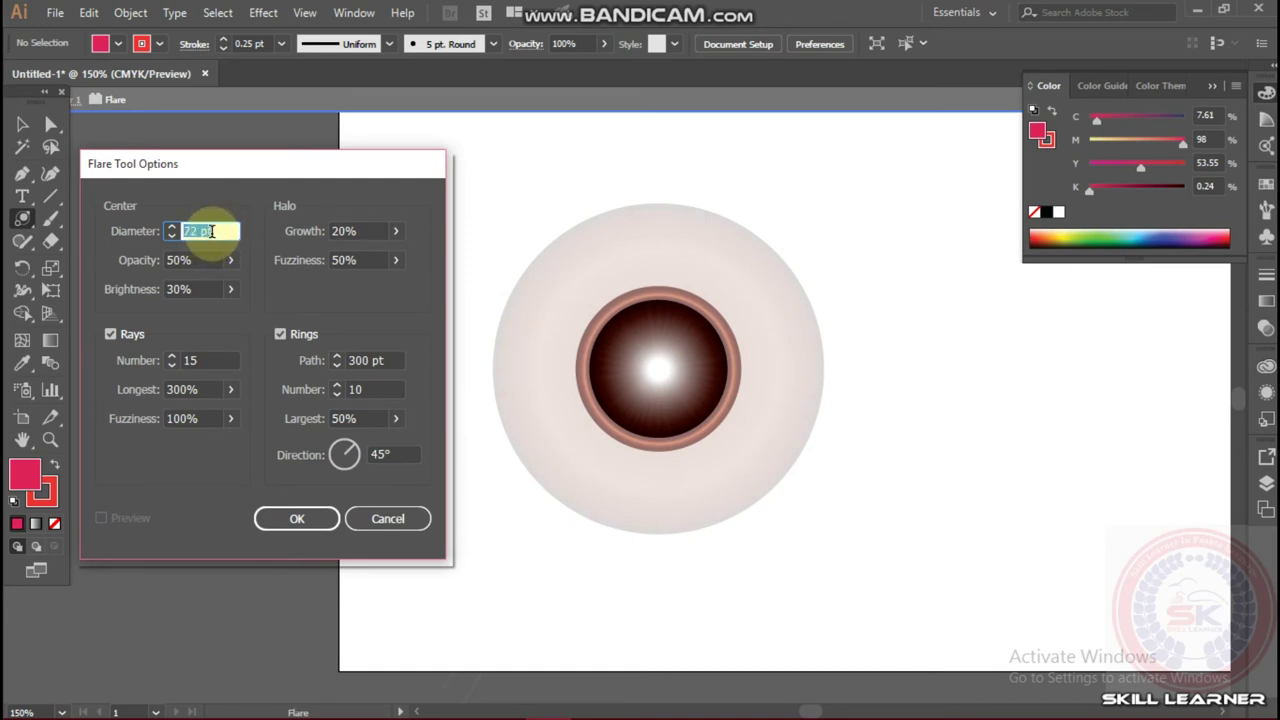
pyautogui.click(303, 516)
pyautogui.click(414, 291)
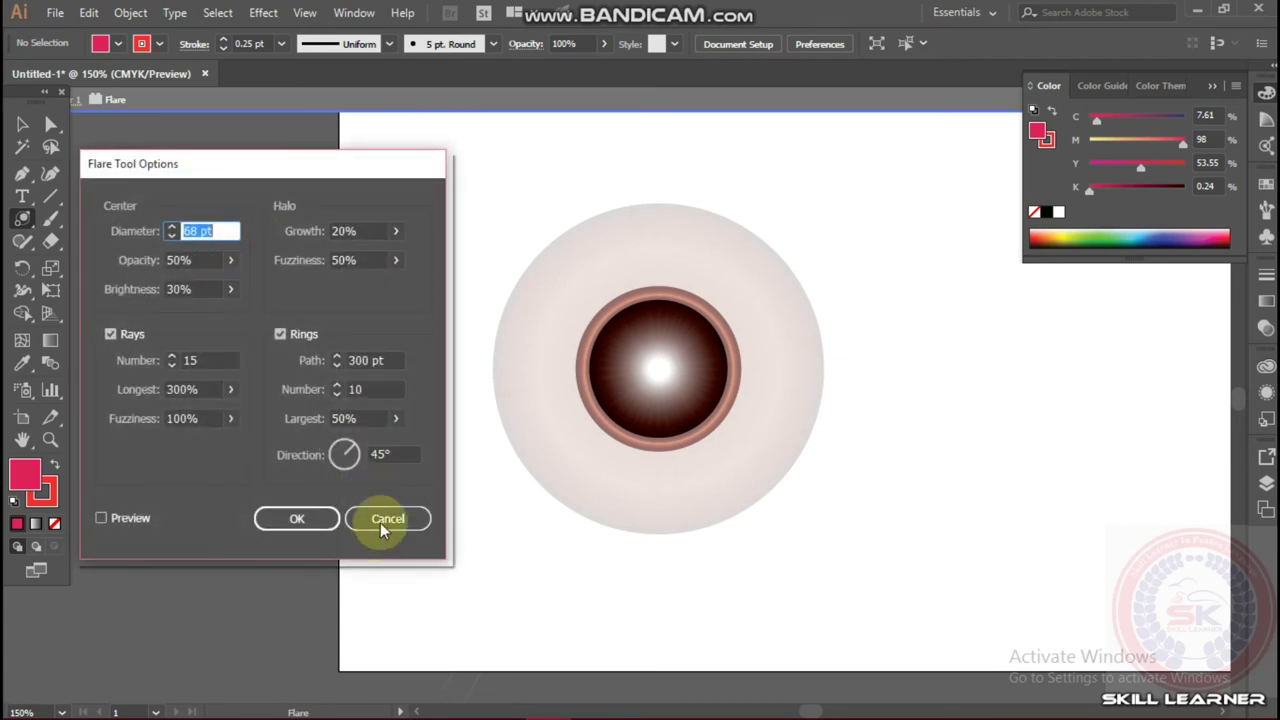
pyautogui.click(383, 517)
# Select the lens flare and set its centre diameter to 30 pt
pyautogui.click(22, 123)
pyautogui.click(391, 214)
pyautogui.click(400, 250)
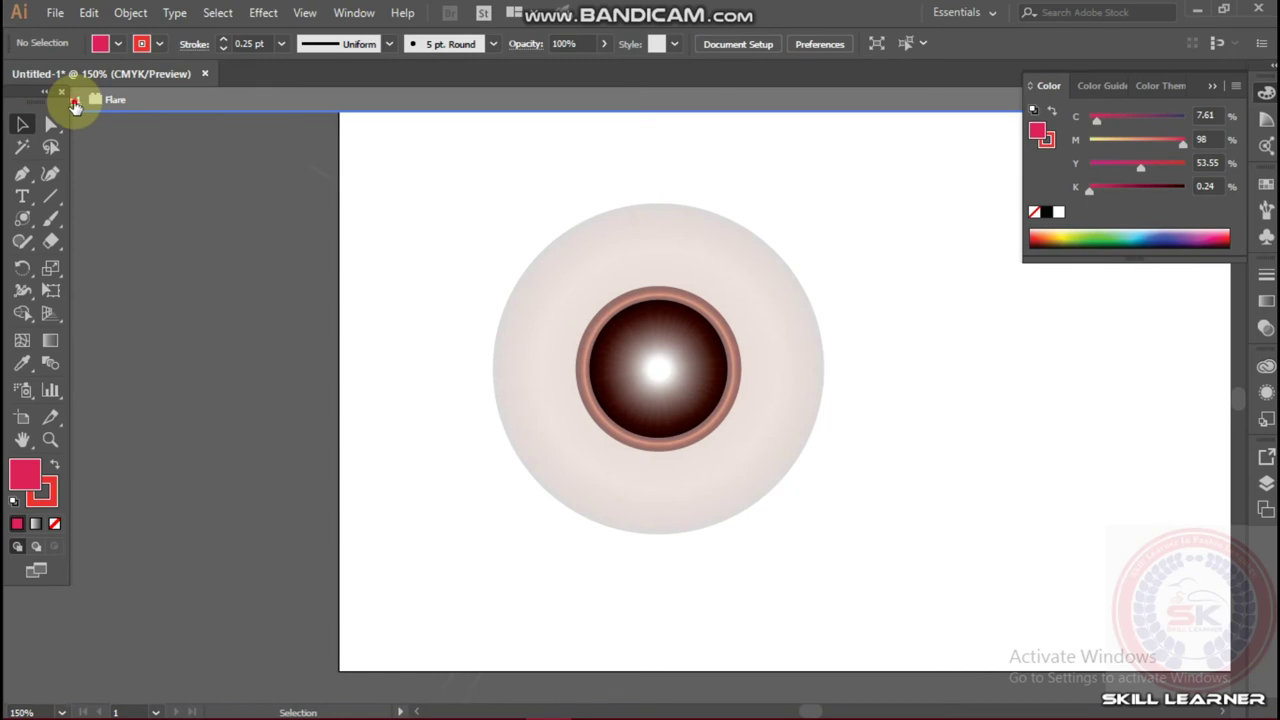
pyautogui.moveTo(75, 105); pyautogui.dragTo(420, 243)
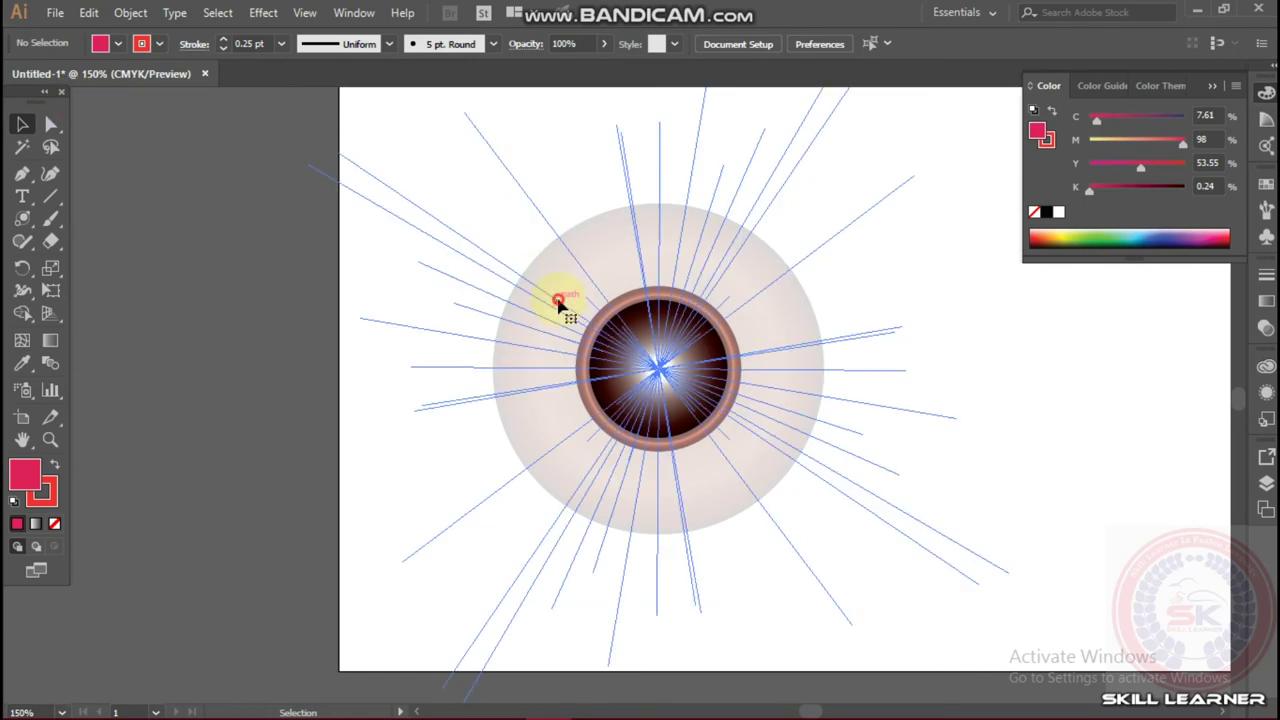
pyautogui.click(558, 303)
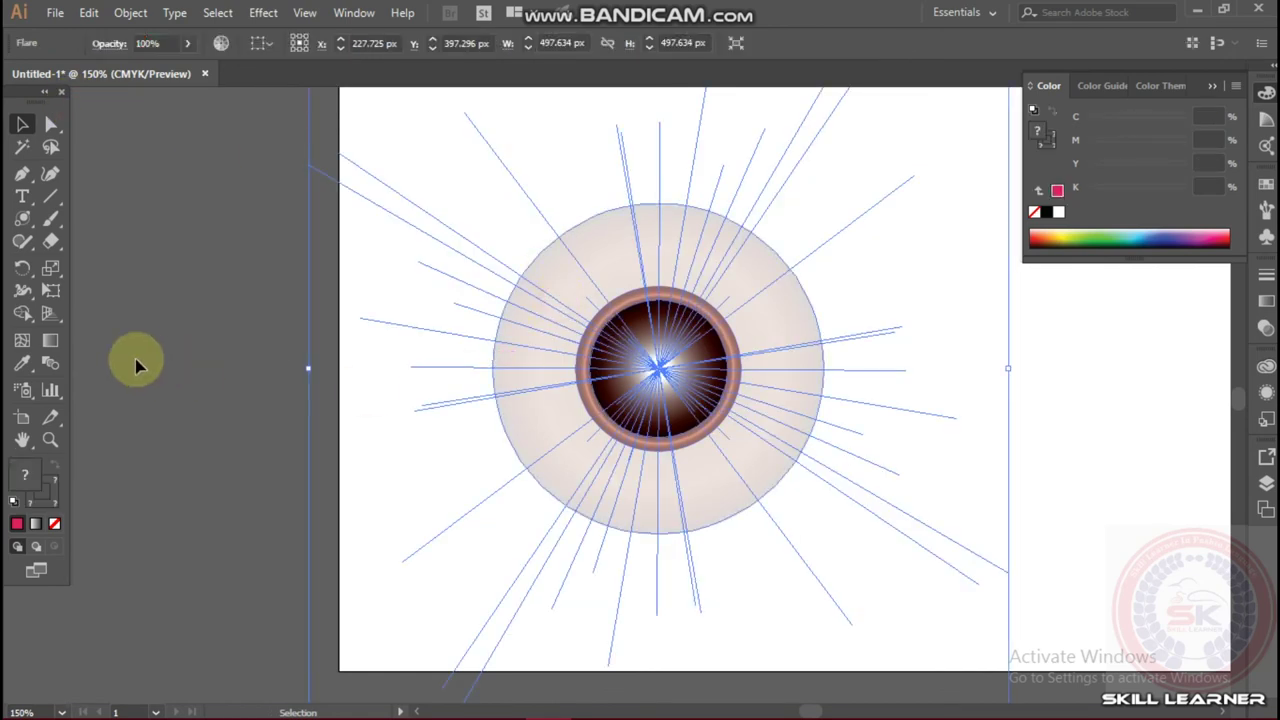
pyautogui.doubleClick(22, 218)
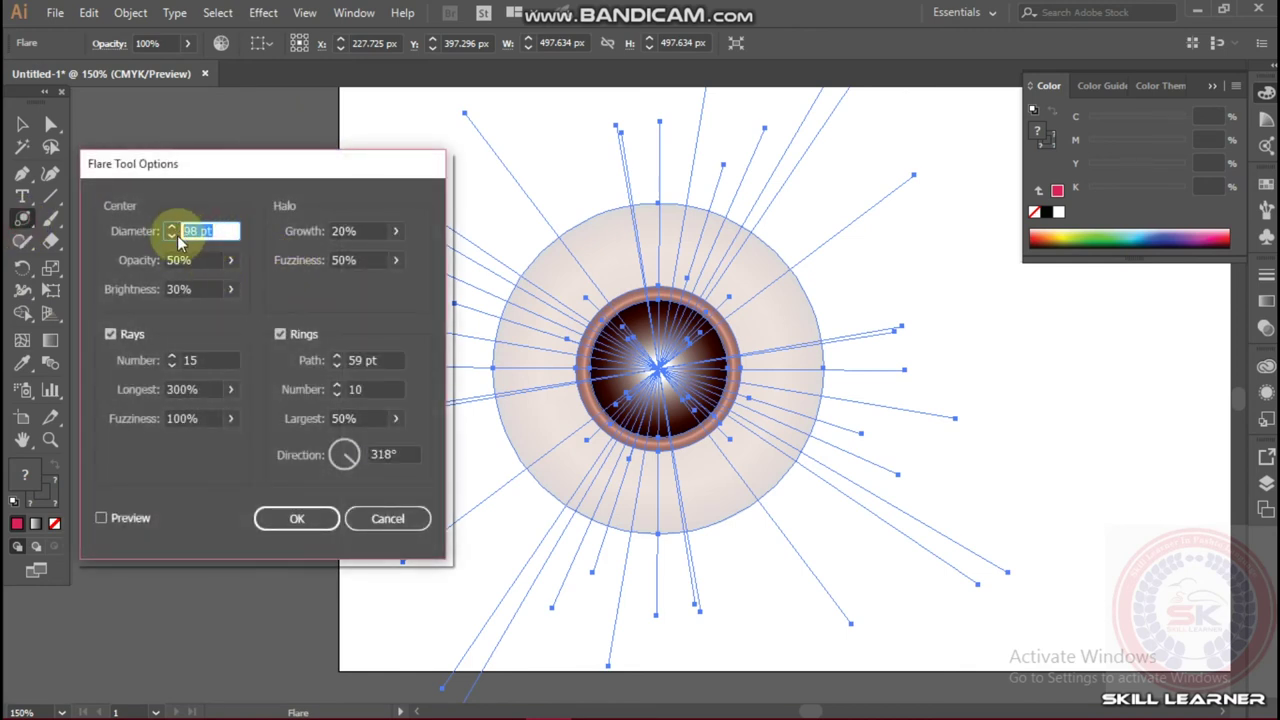
pyautogui.write('1')
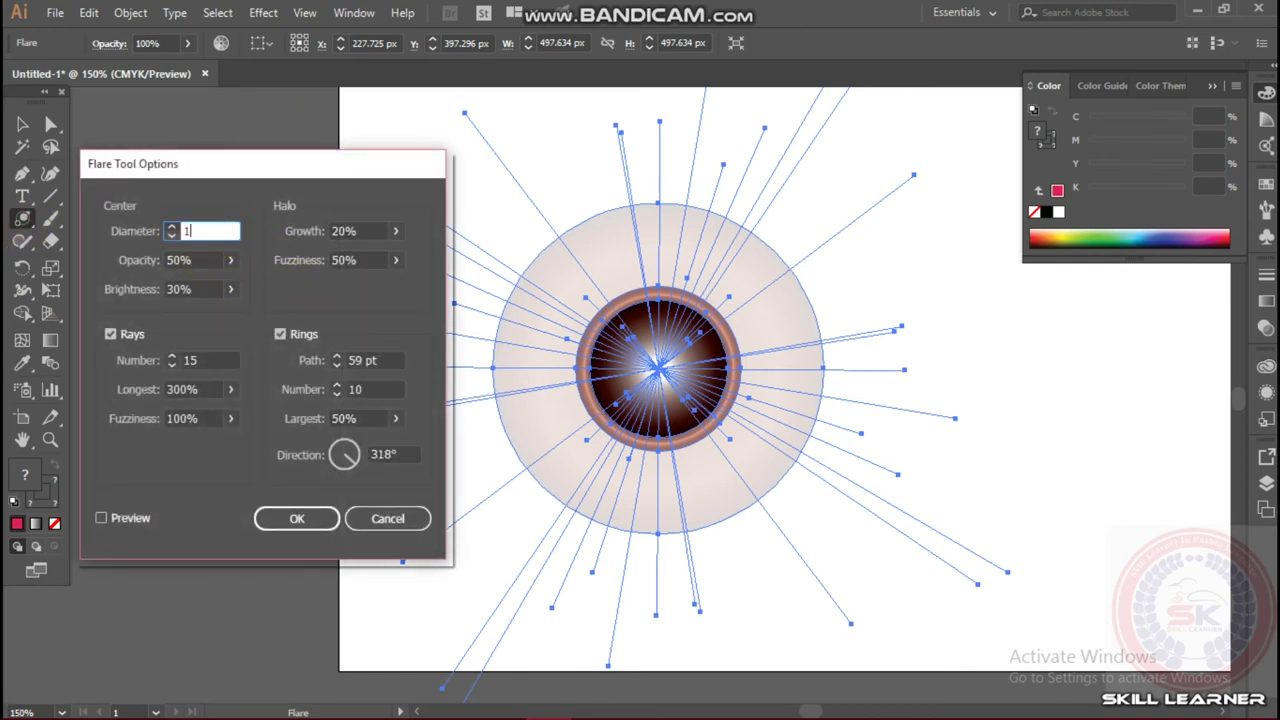
pyautogui.write('0')
pyautogui.click(300, 517)
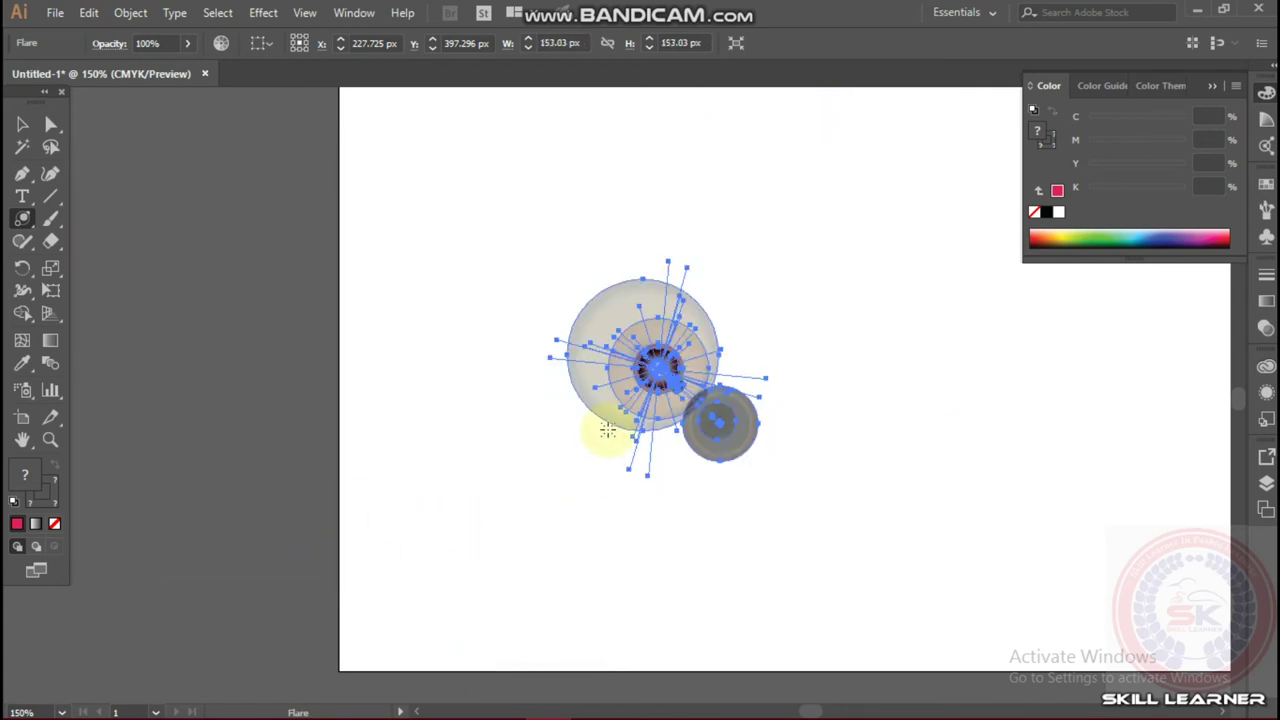
# Reopen Flare Tool Options with Preview on, set centre opacity to 2% and adjust brightness
pyautogui.doubleClick(25, 225)
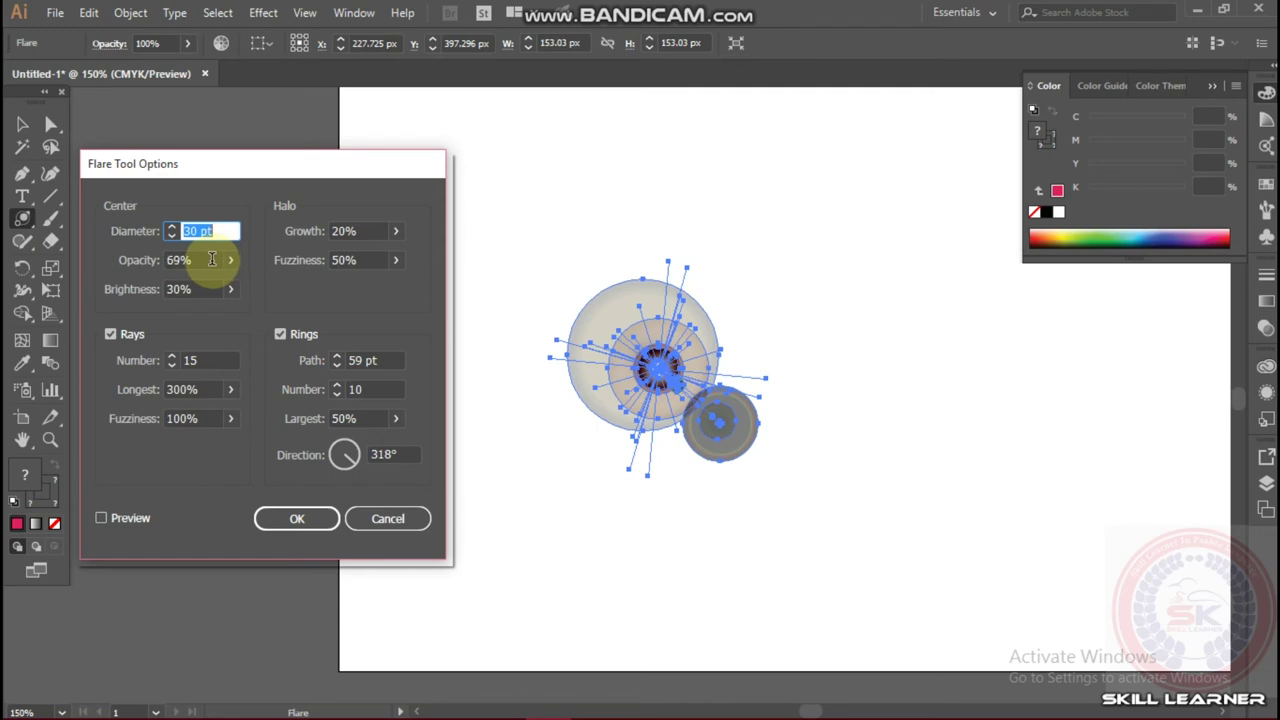
pyautogui.write('75')
pyautogui.click(101, 518)
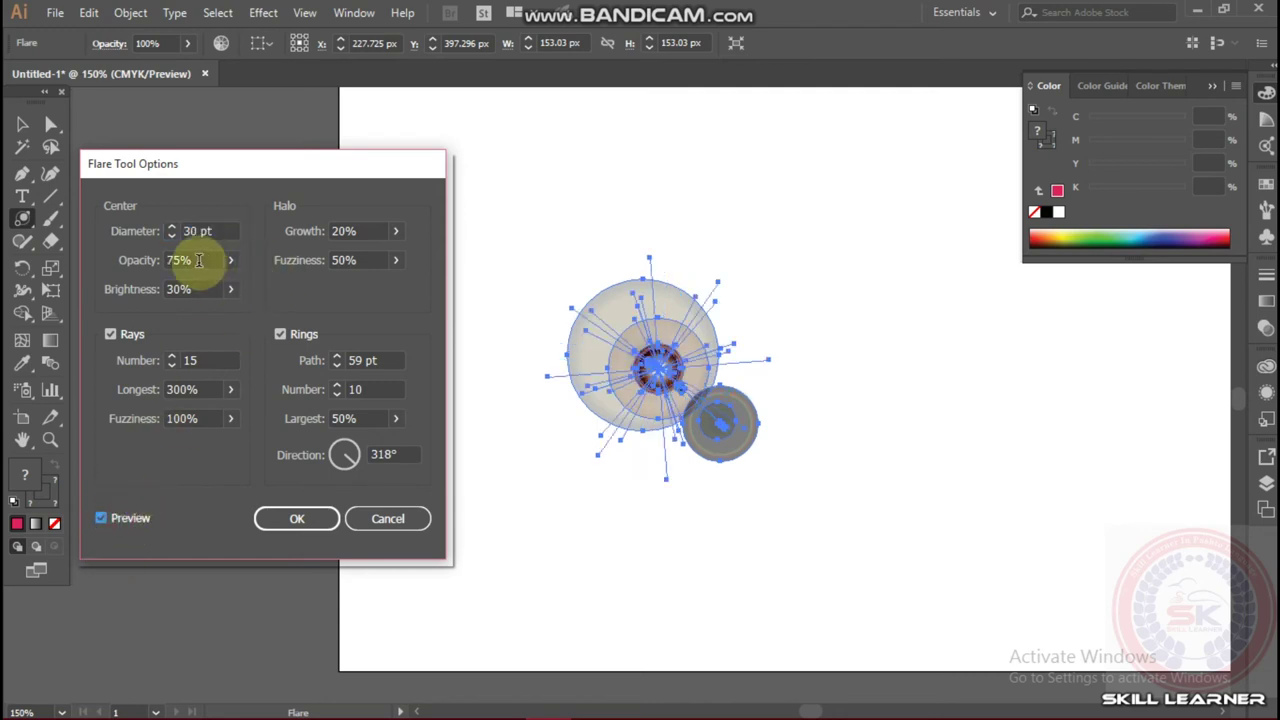
pyautogui.scroll(5, 199, 260)
pyautogui.scroll(6, 199, 262)
pyautogui.scroll(6, 198, 266)
pyautogui.scroll(6, 196, 274)
pyautogui.scroll(-12, 198, 264)
pyautogui.scroll(-12, 220, 262)
pyautogui.click(231, 260)
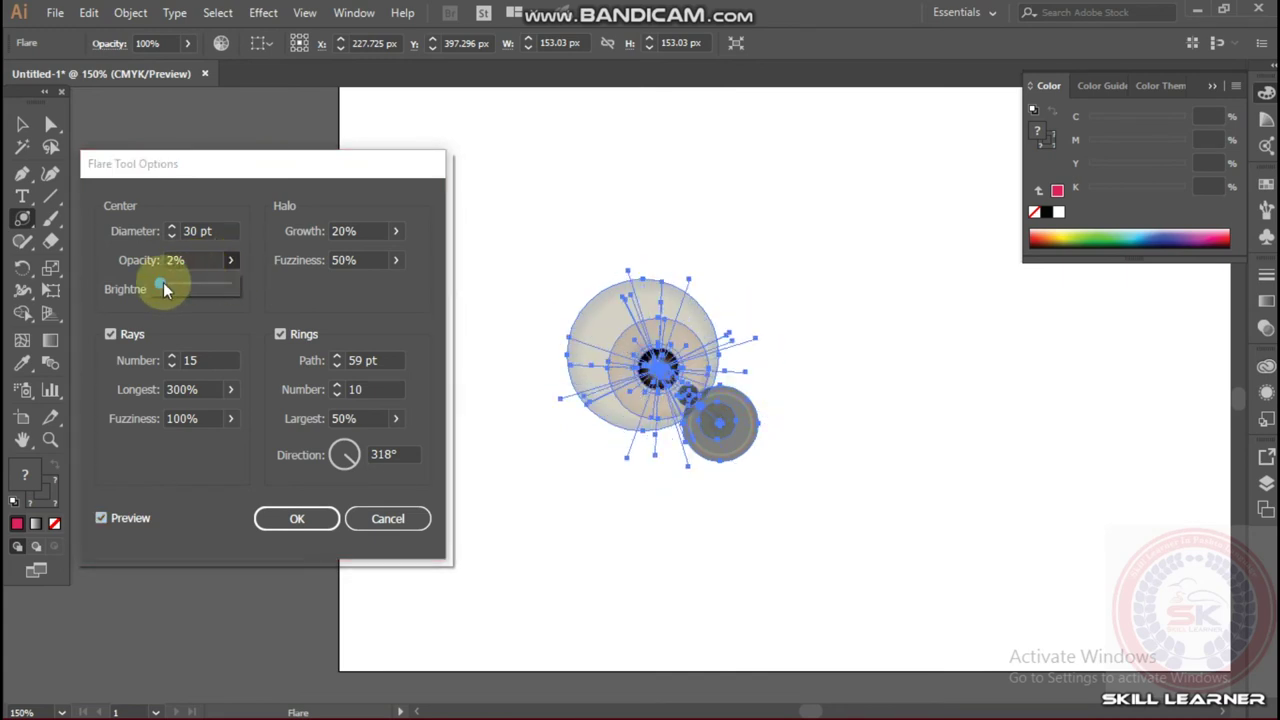
pyautogui.click(232, 261)
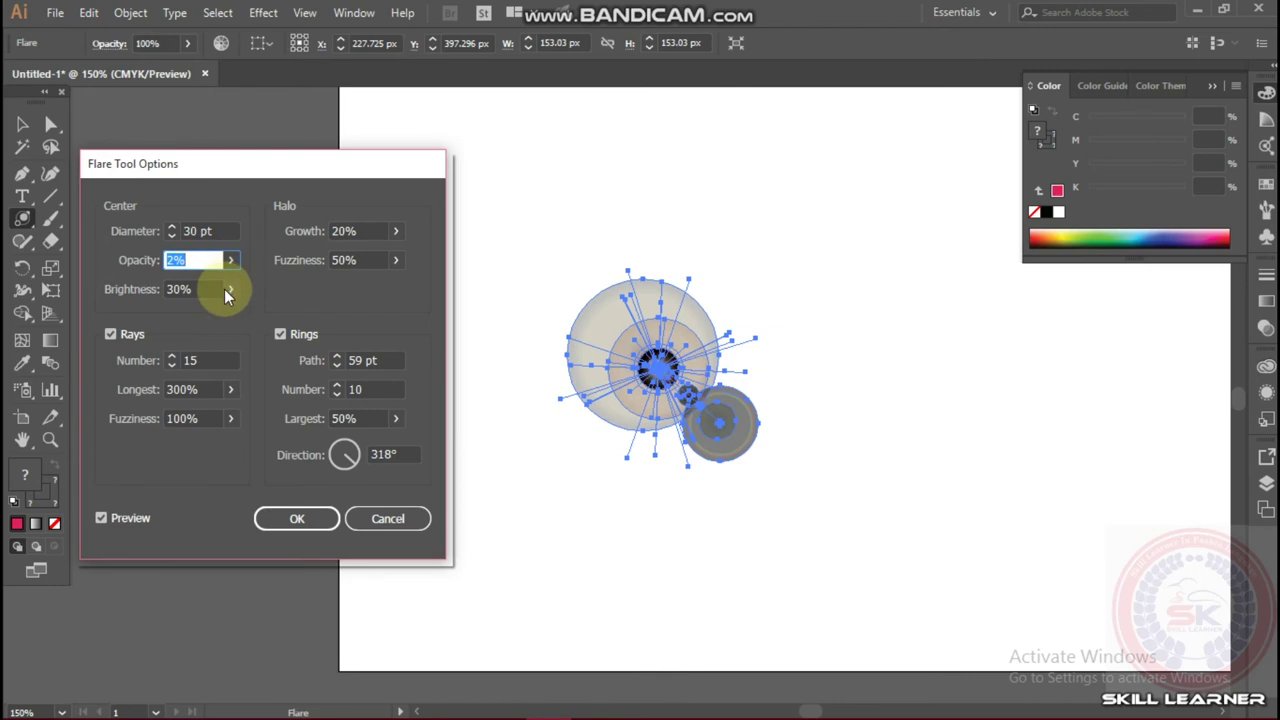
pyautogui.click(230, 290)
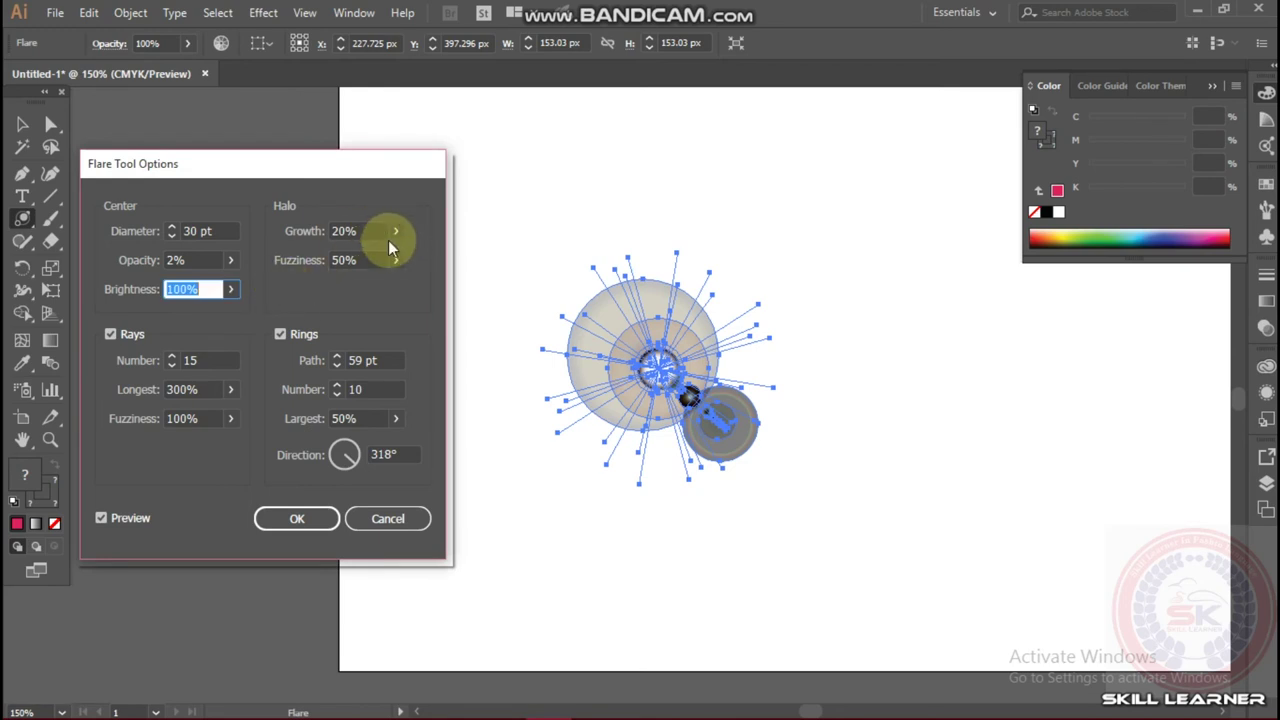
# Set the flare's halo growth to 0% and halo fuzziness to 10%
pyautogui.click(396, 232)
pyautogui.moveTo(329, 255); pyautogui.dragTo(358, 258)
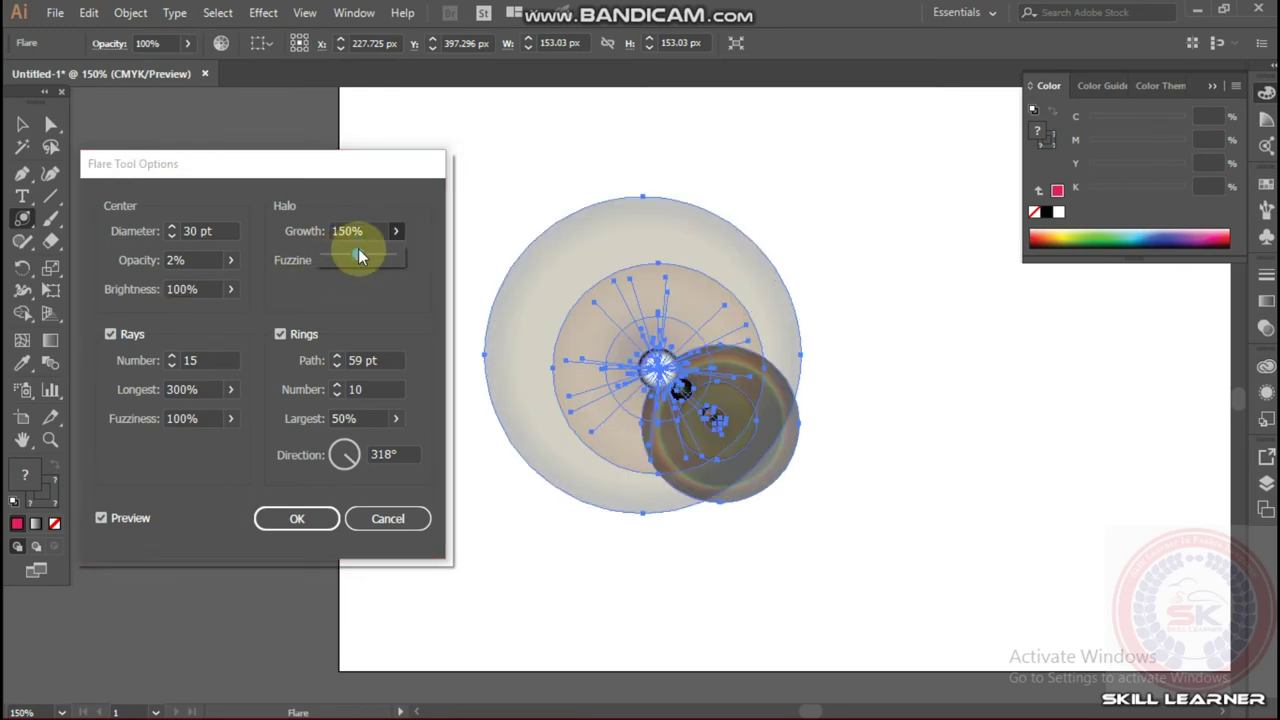
pyautogui.moveTo(358, 258)
pyautogui.mouseDown()
pyautogui.moveTo(386, 246)
pyautogui.moveTo(341, 268)
pyautogui.moveTo(325, 258)
pyautogui.mouseUp()
pyautogui.click(396, 231)
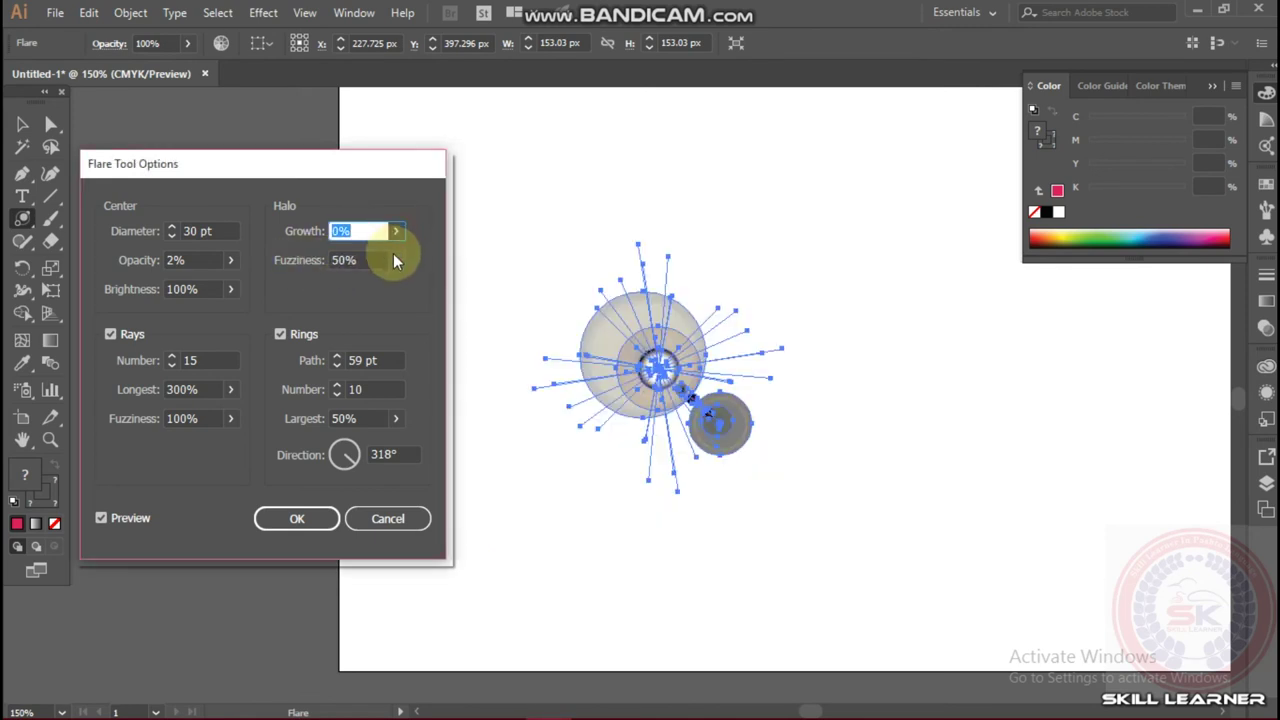
pyautogui.click(396, 260)
pyautogui.moveTo(370, 284); pyautogui.dragTo(331, 284)
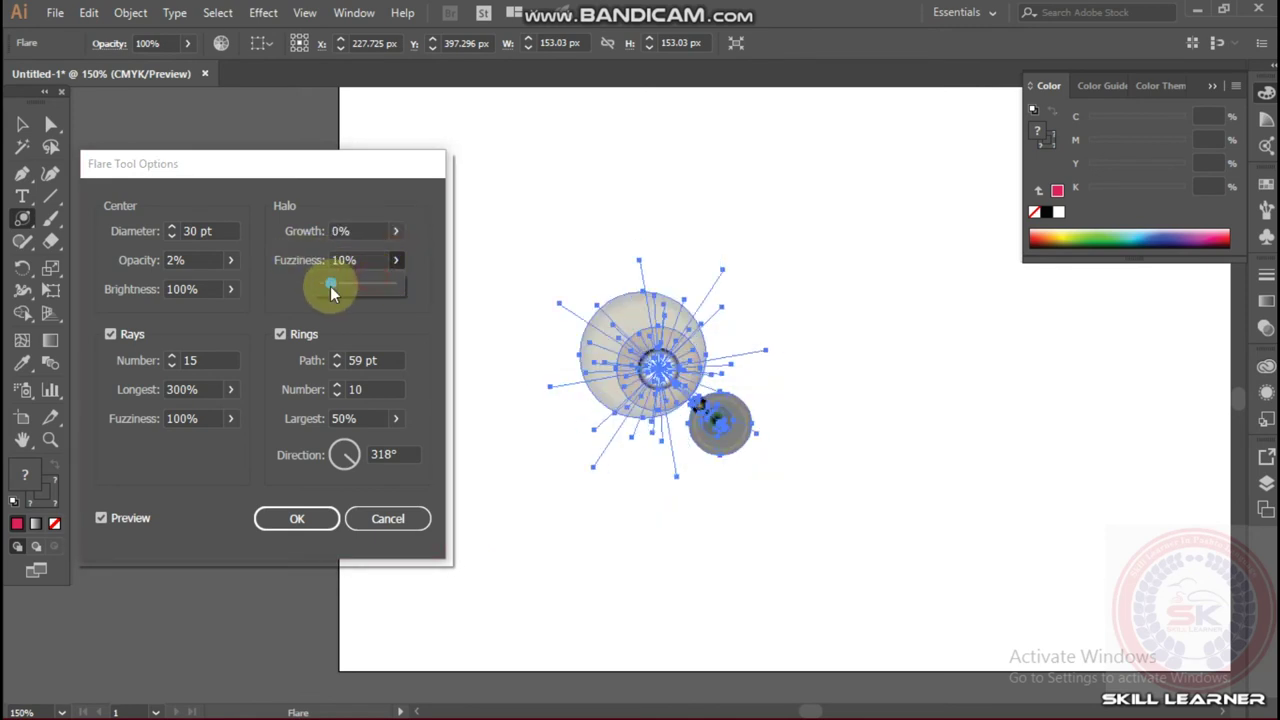
# Raise the number of flare rays to 24
pyautogui.click(172, 356)
pyautogui.click(172, 356)
pyautogui.click(172, 356)
pyautogui.click(172, 356)
pyautogui.click(172, 356)
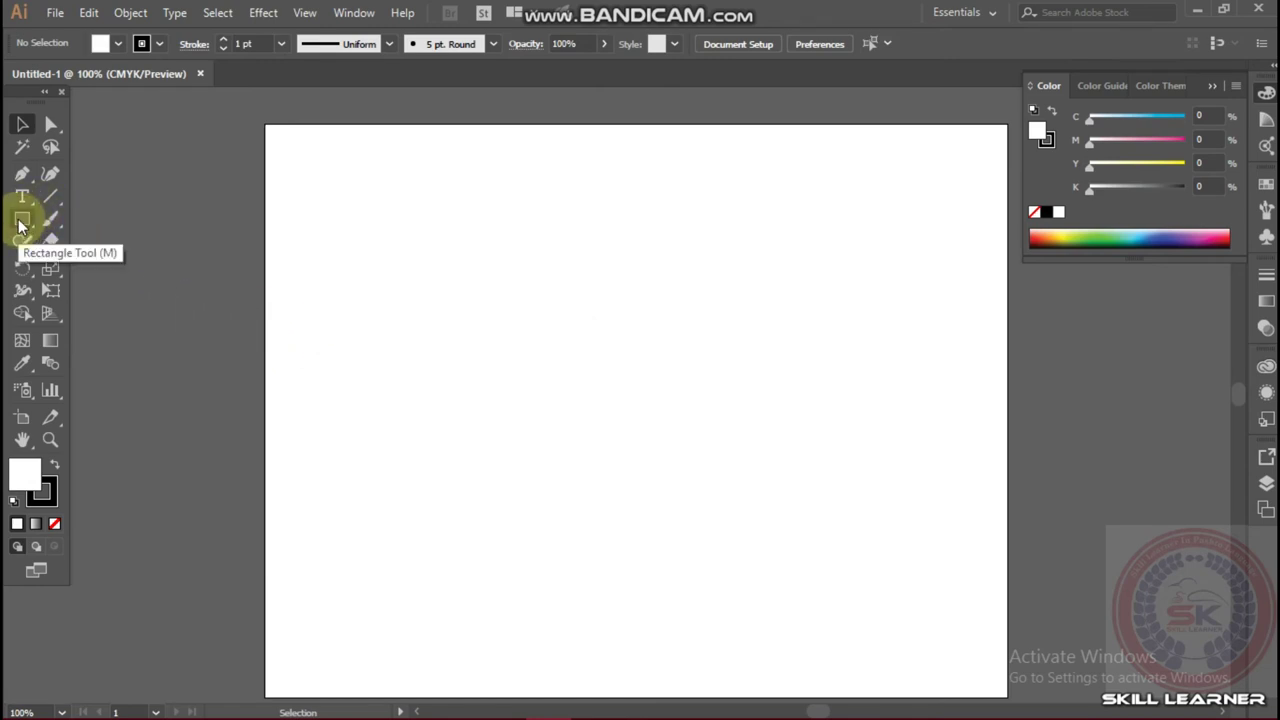
# Draw a tall narrow rectangle for the pencil body
pyautogui.click(22, 220)
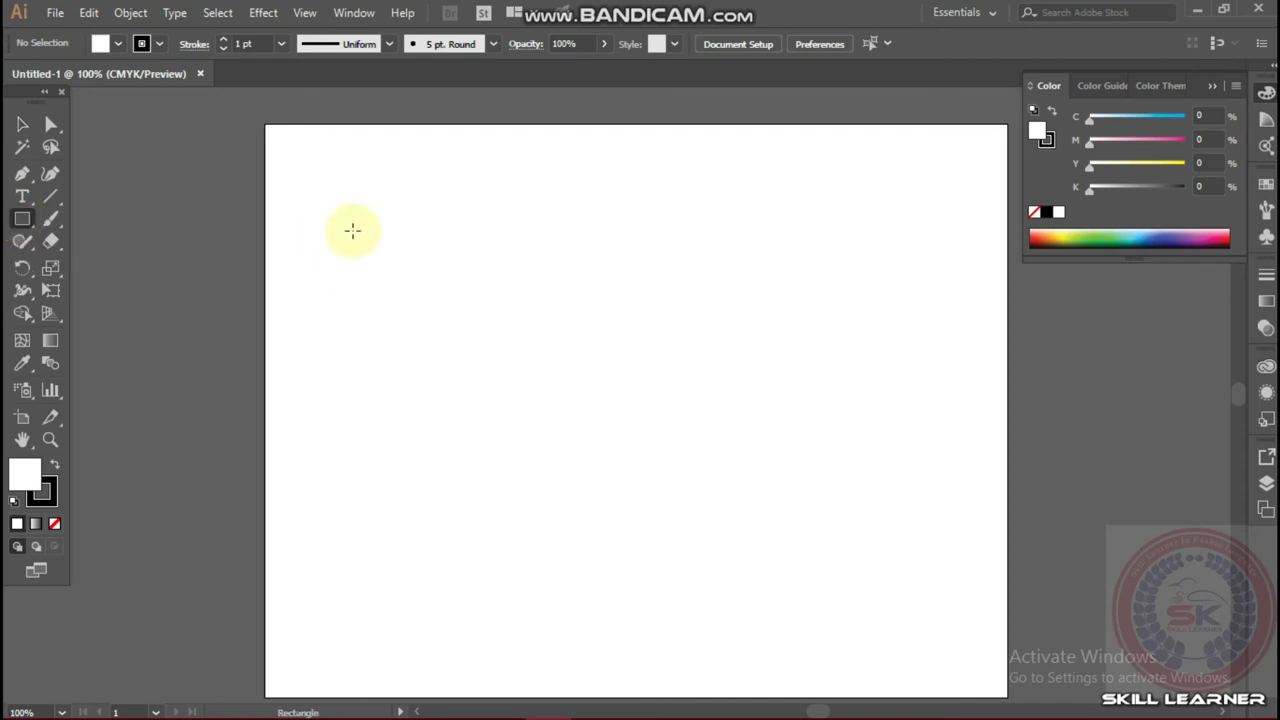
pyautogui.moveTo(443, 212); pyautogui.dragTo(493, 490)
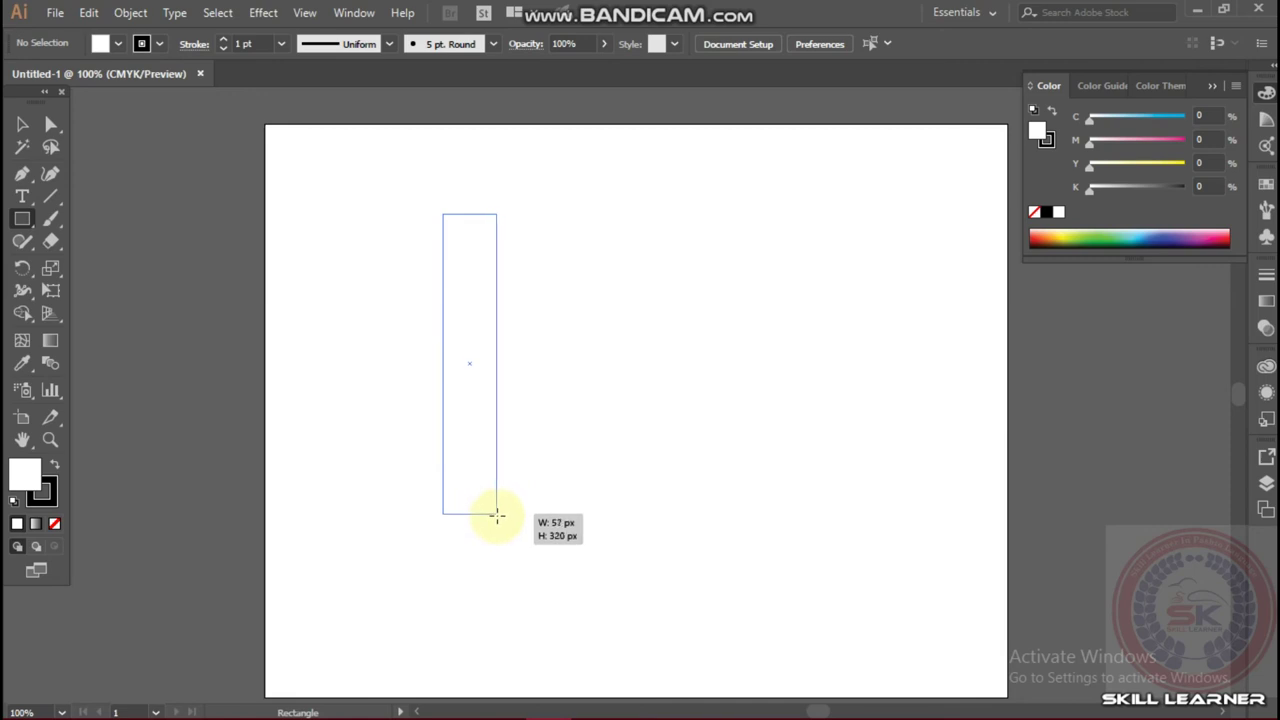
pyautogui.moveTo(493, 490); pyautogui.dragTo(507, 520)
pyautogui.scroll(-1, 511, 497)
pyautogui.scroll(-2, 495, 470)
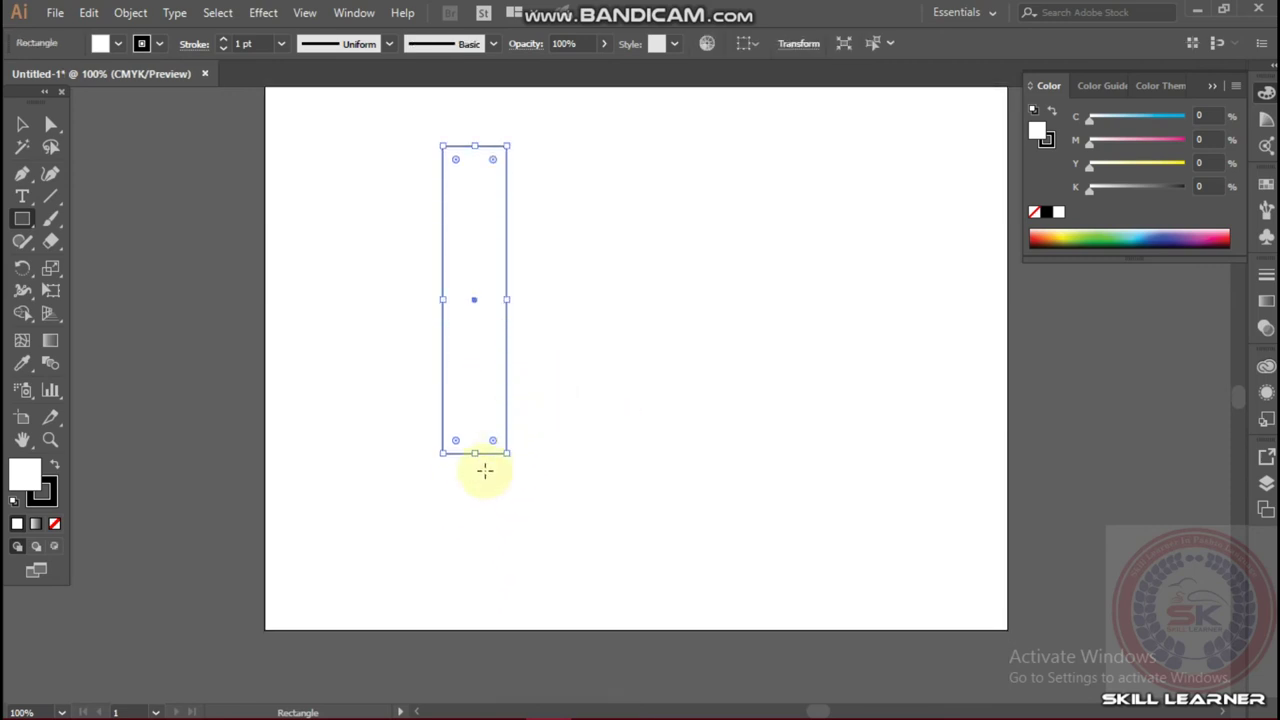
pyautogui.scroll(3, 483, 466)
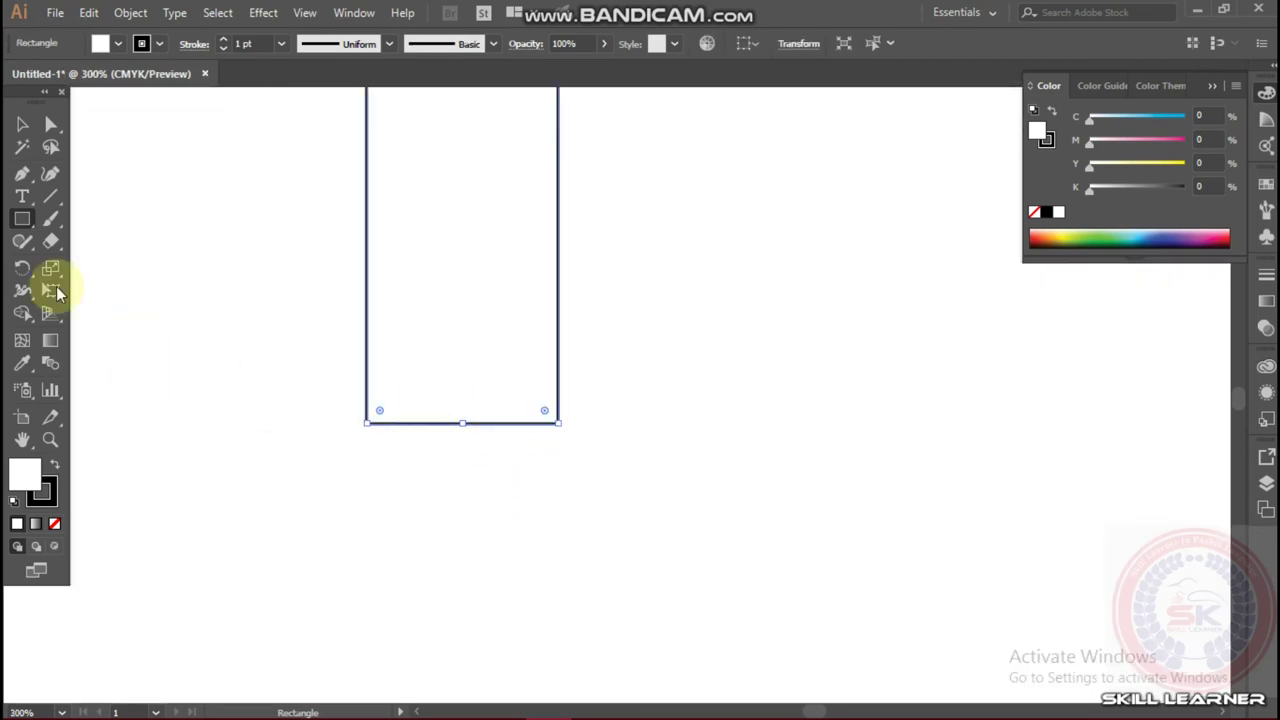
# Add an anchor at the bottom edge's middle and drag it down into a pointed tip
pyautogui.click(20, 176)
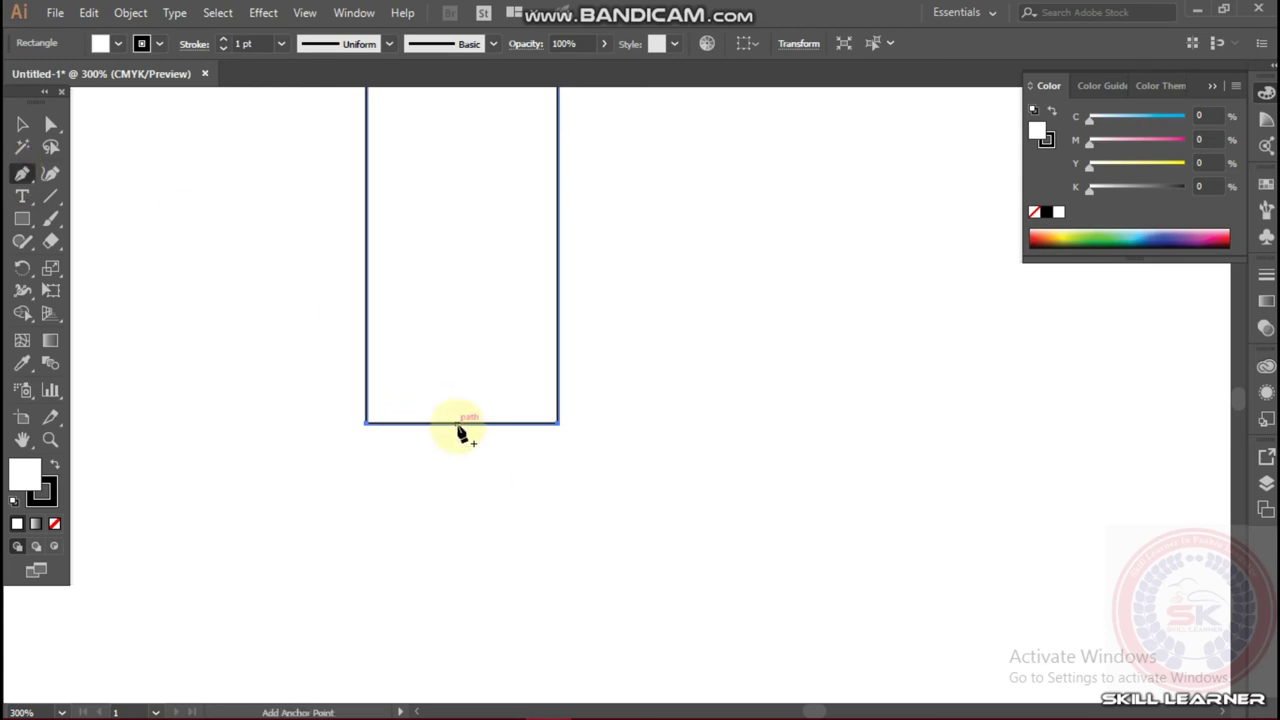
pyautogui.scroll(2, 466, 418)
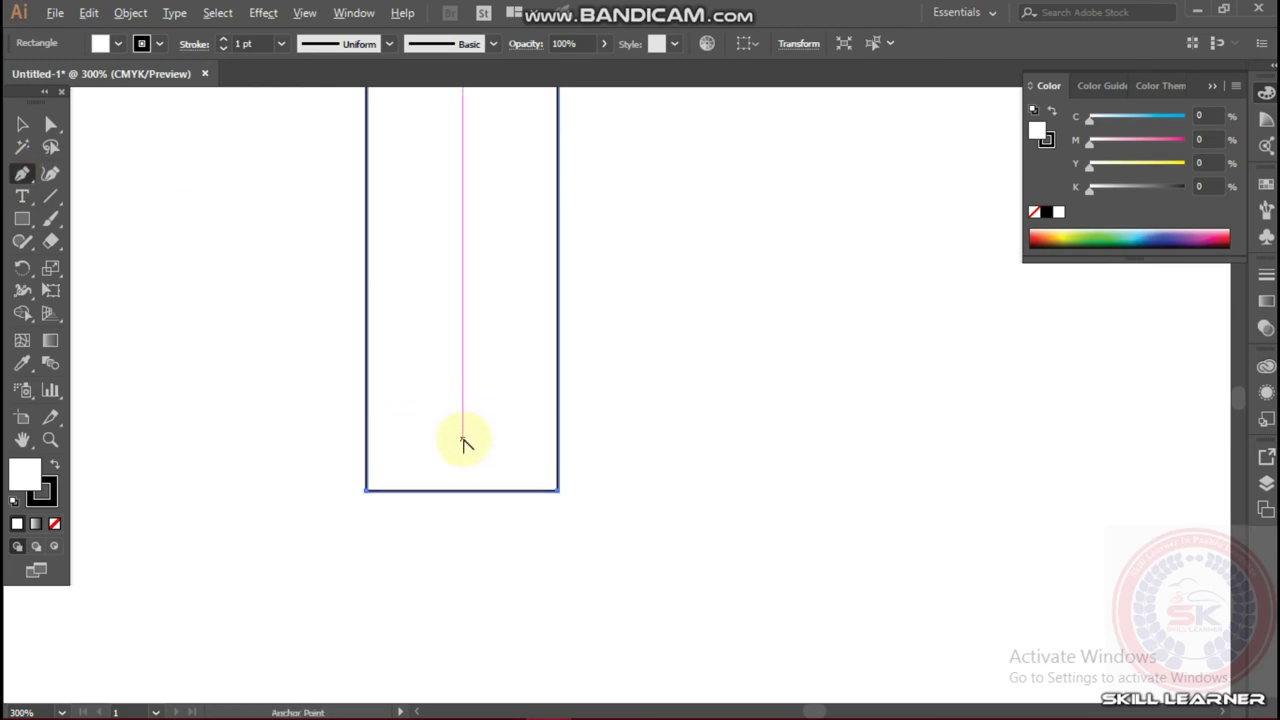
pyautogui.scroll(-1, 463, 443)
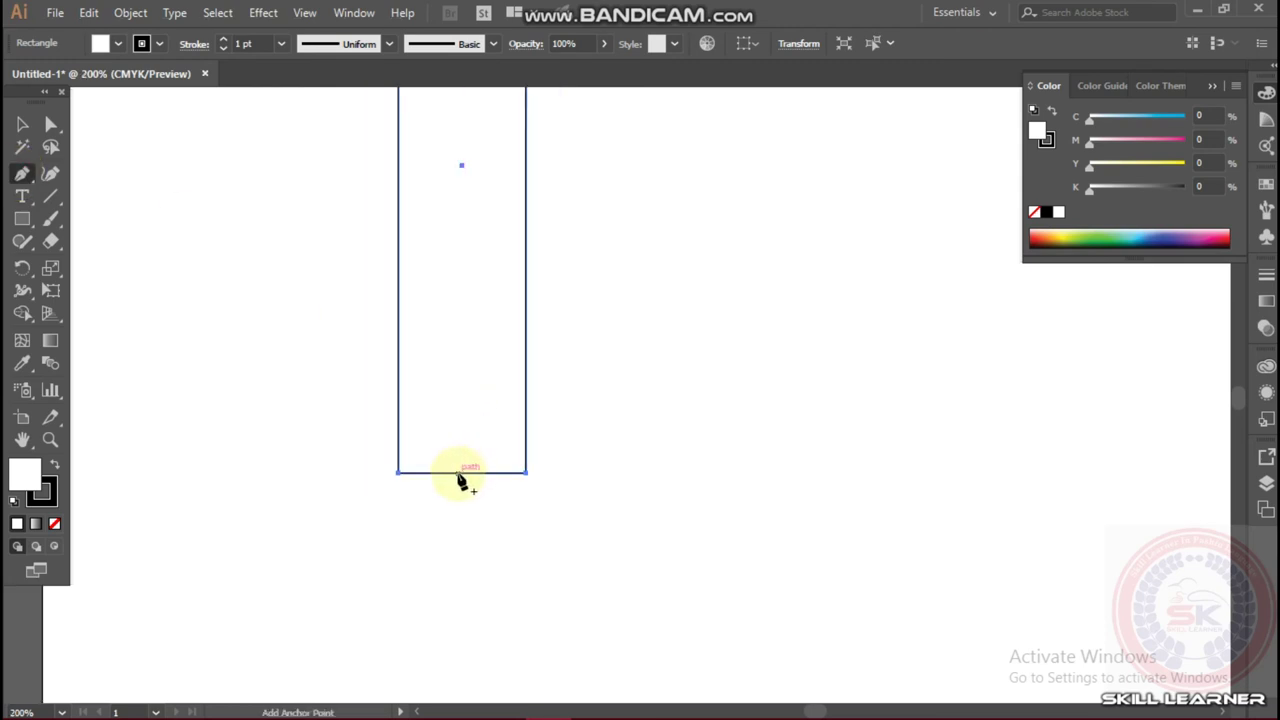
pyautogui.click(462, 473)
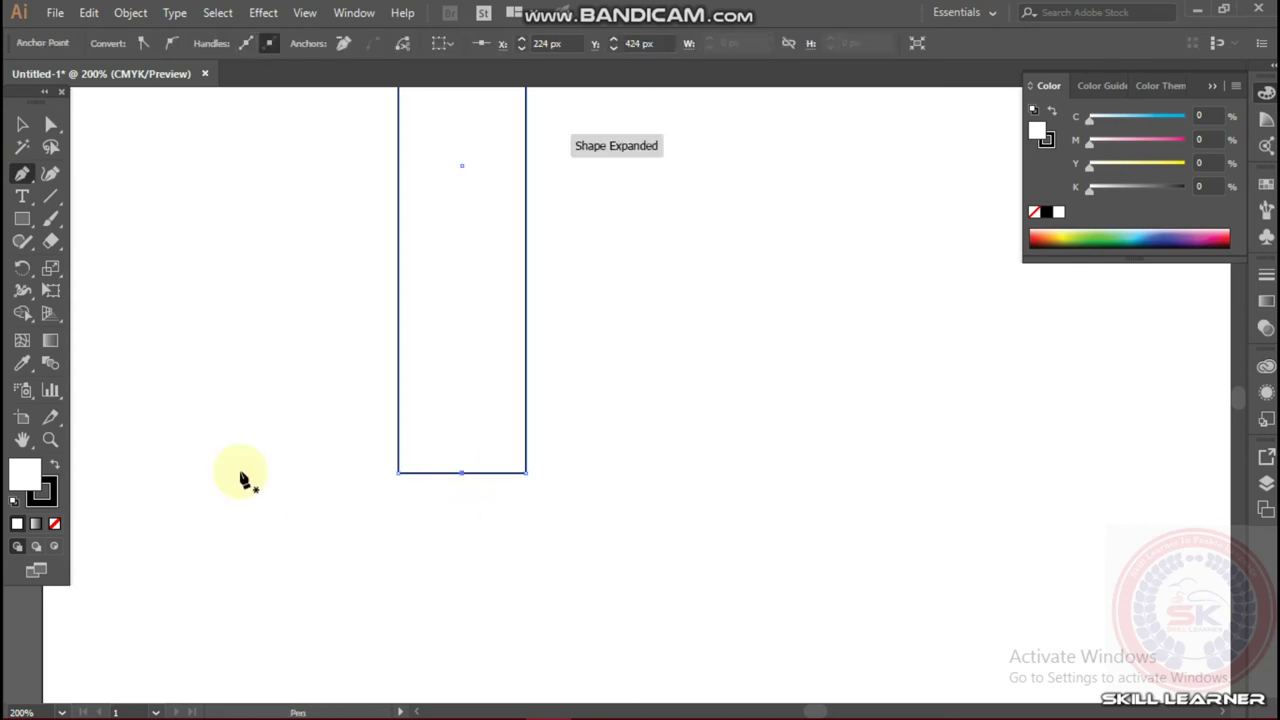
pyautogui.click(50, 126)
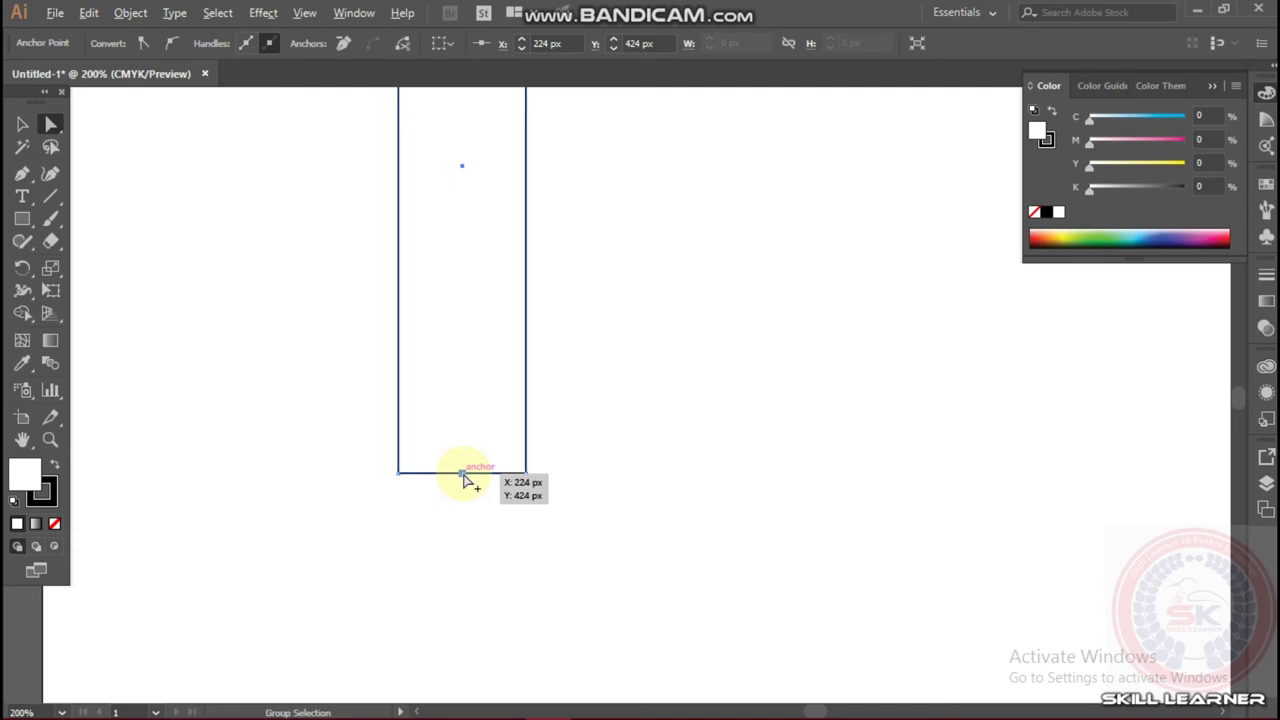
pyautogui.moveTo(465, 485); pyautogui.dragTo(460, 522)
pyautogui.click(577, 491)
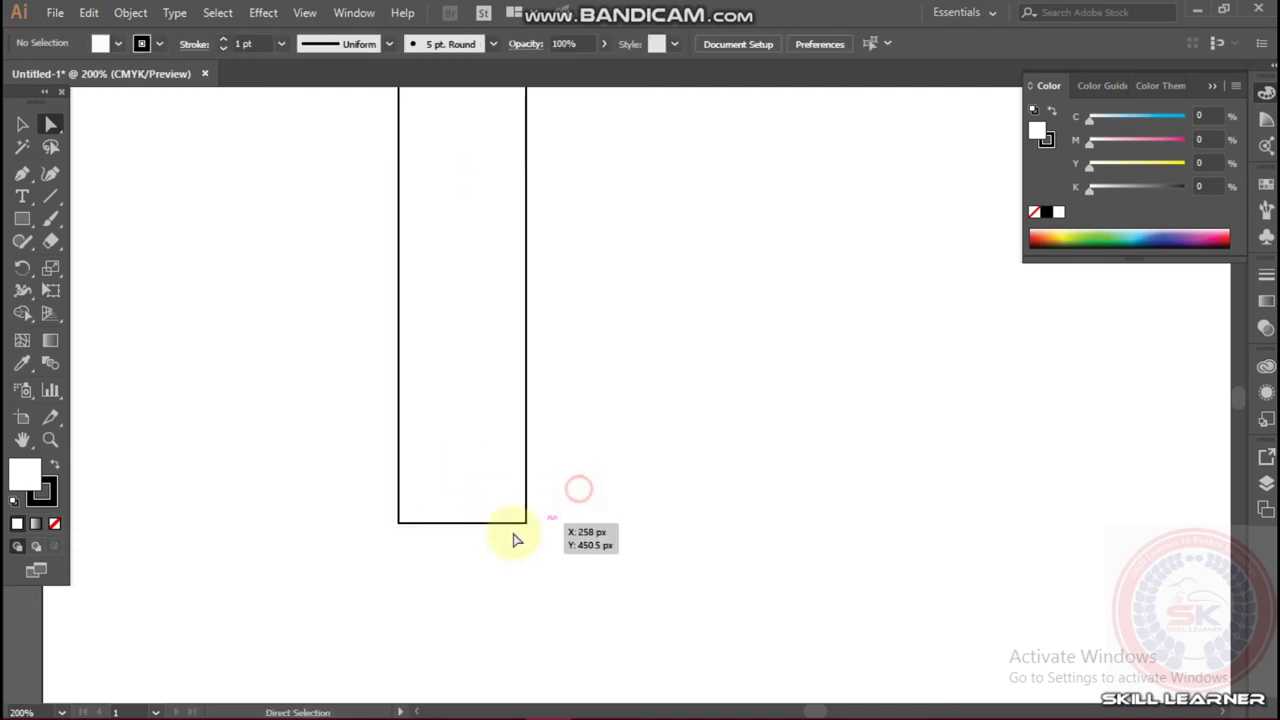
pyautogui.click(462, 522)
pyautogui.moveTo(462, 524); pyautogui.dragTo(452, 679)
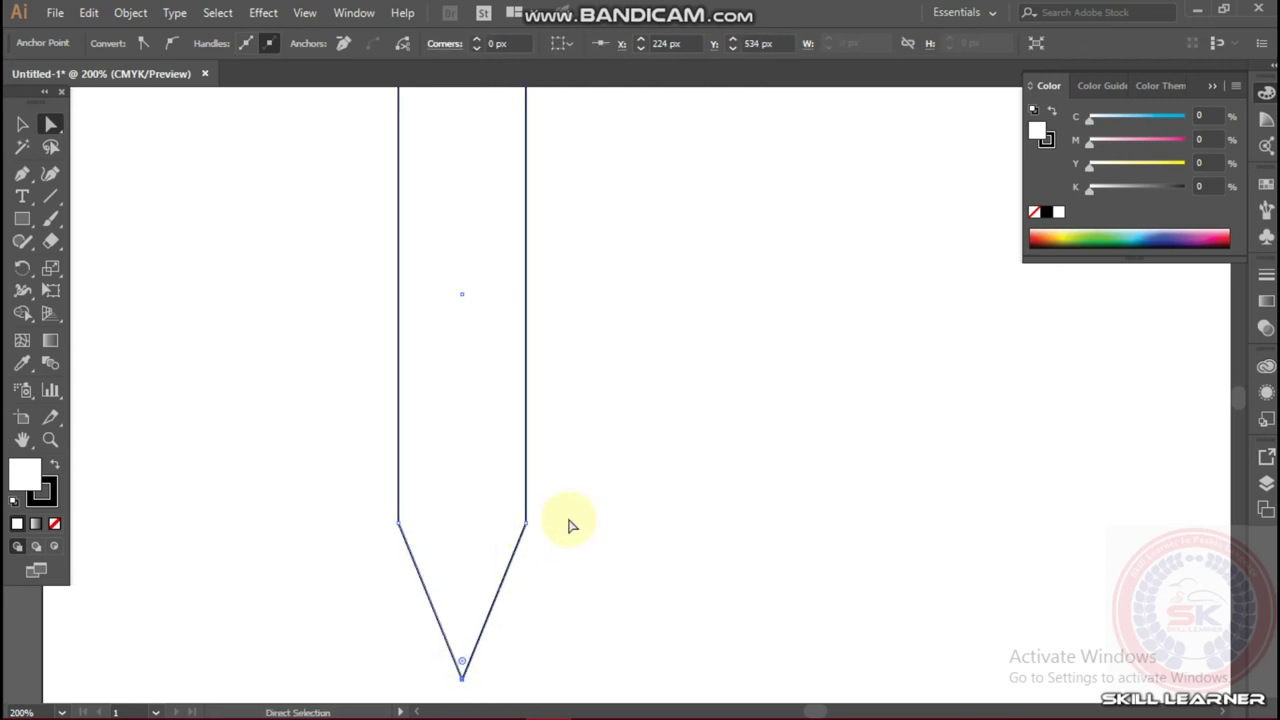
# Delete the extra rectangle at the pencil's top and select the pencil outline
pyautogui.scroll(1, 568, 524)
pyautogui.scroll(-3, 568, 524)
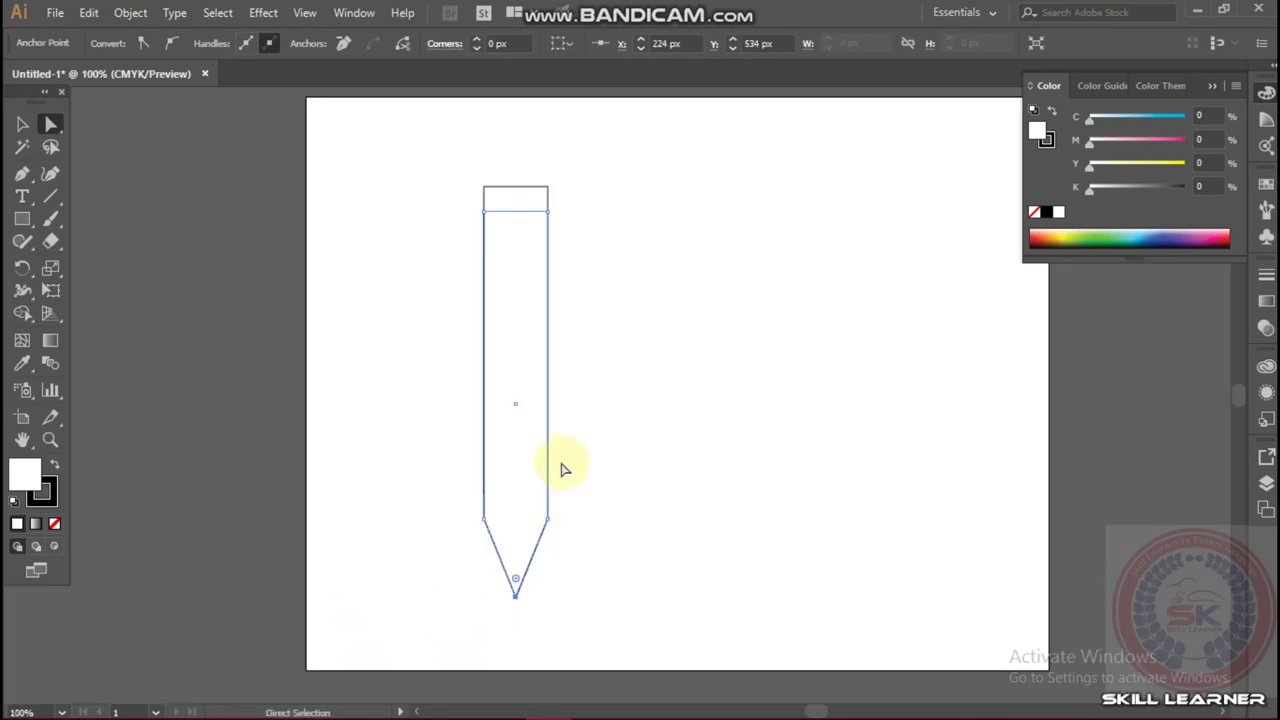
pyautogui.click(22, 123)
pyautogui.click(645, 270)
pyautogui.click(522, 192)
pyautogui.press('Delete')
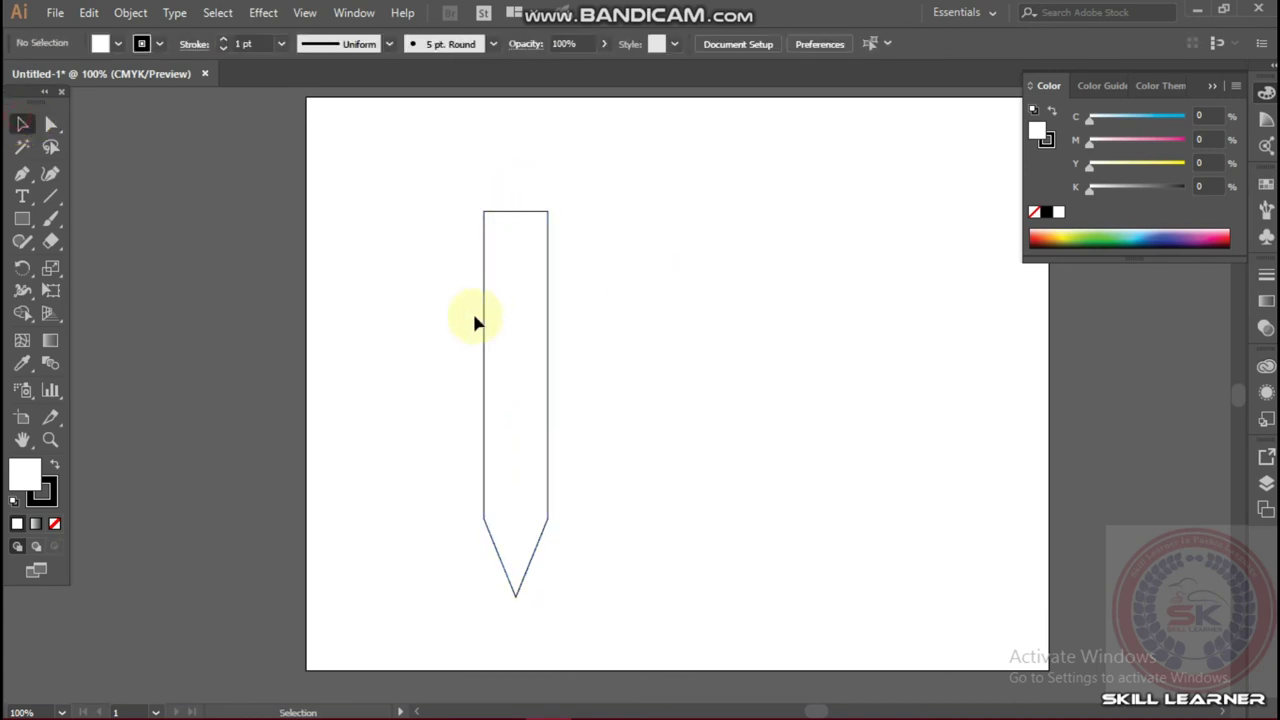
pyautogui.click(546, 323)
# Draw a thin vertical rectangle down the left edge of the pencil body
pyautogui.click(605, 350)
pyautogui.click(22, 219)
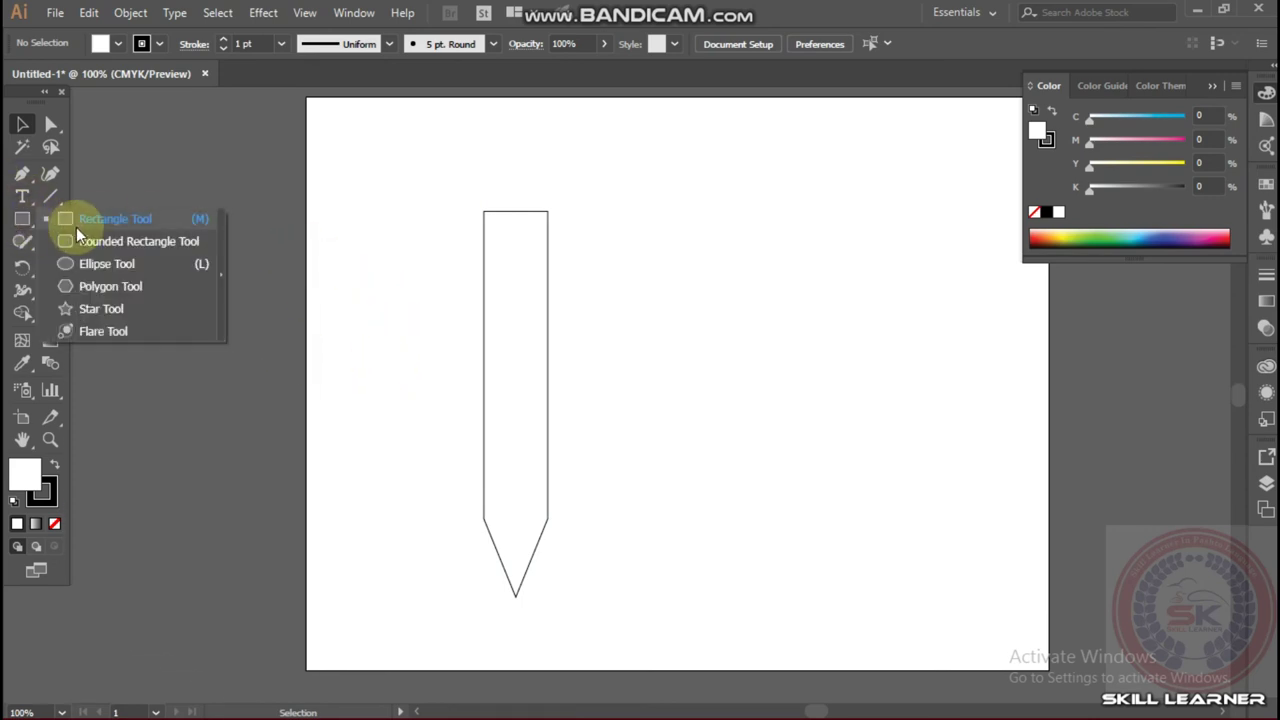
pyautogui.click(76, 227)
pyautogui.scroll(2, 643, 340)
pyautogui.scroll(1, 645, 340)
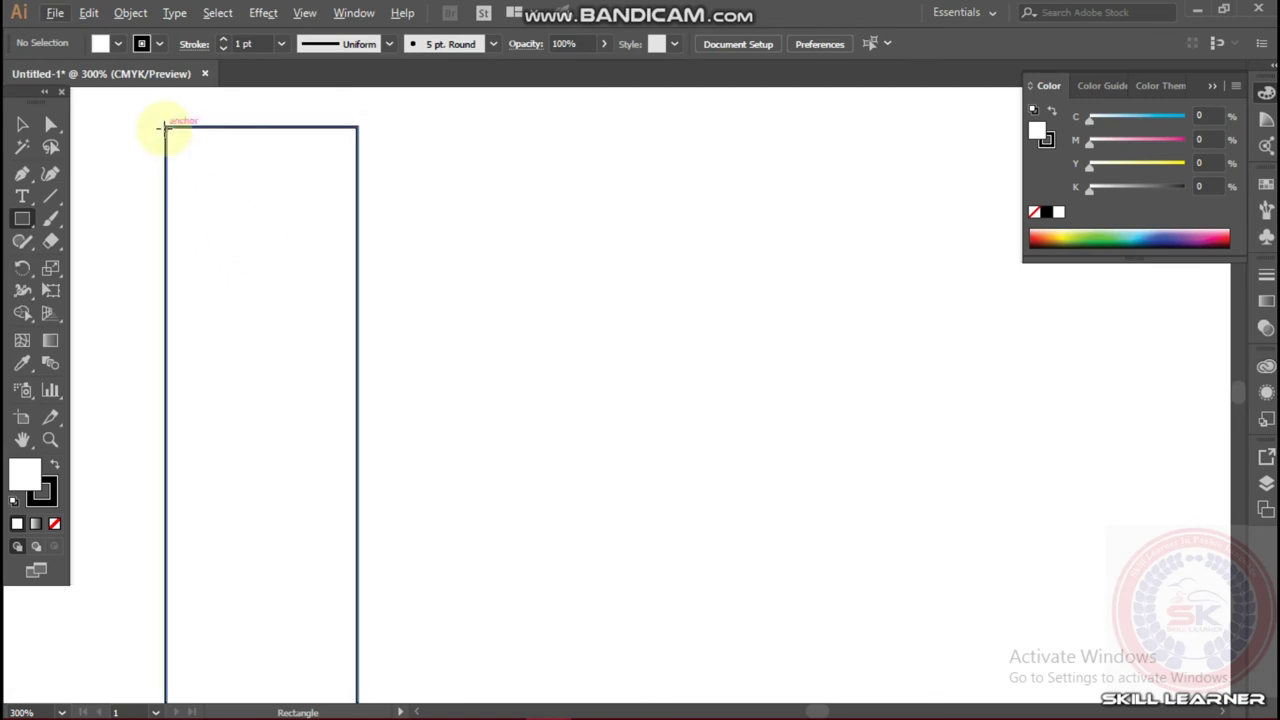
pyautogui.moveTo(164, 128); pyautogui.dragTo(193, 512)
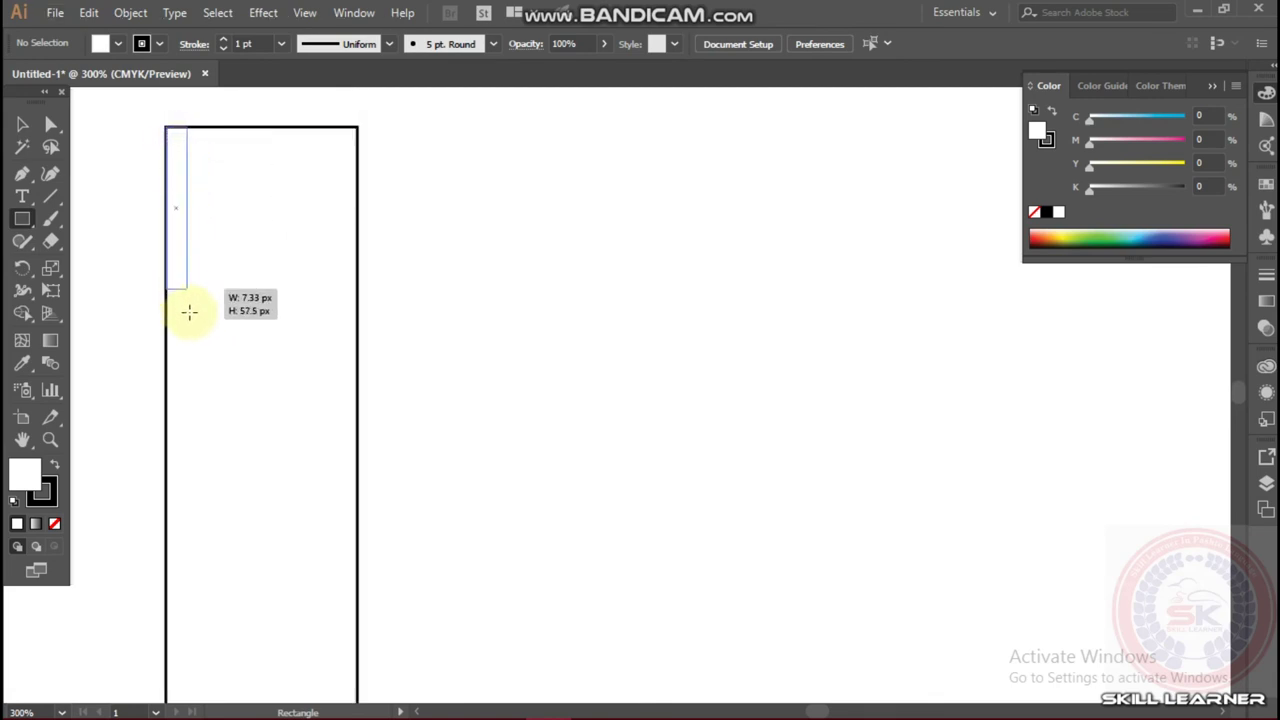
pyautogui.moveTo(193, 512); pyautogui.dragTo(173, 520)
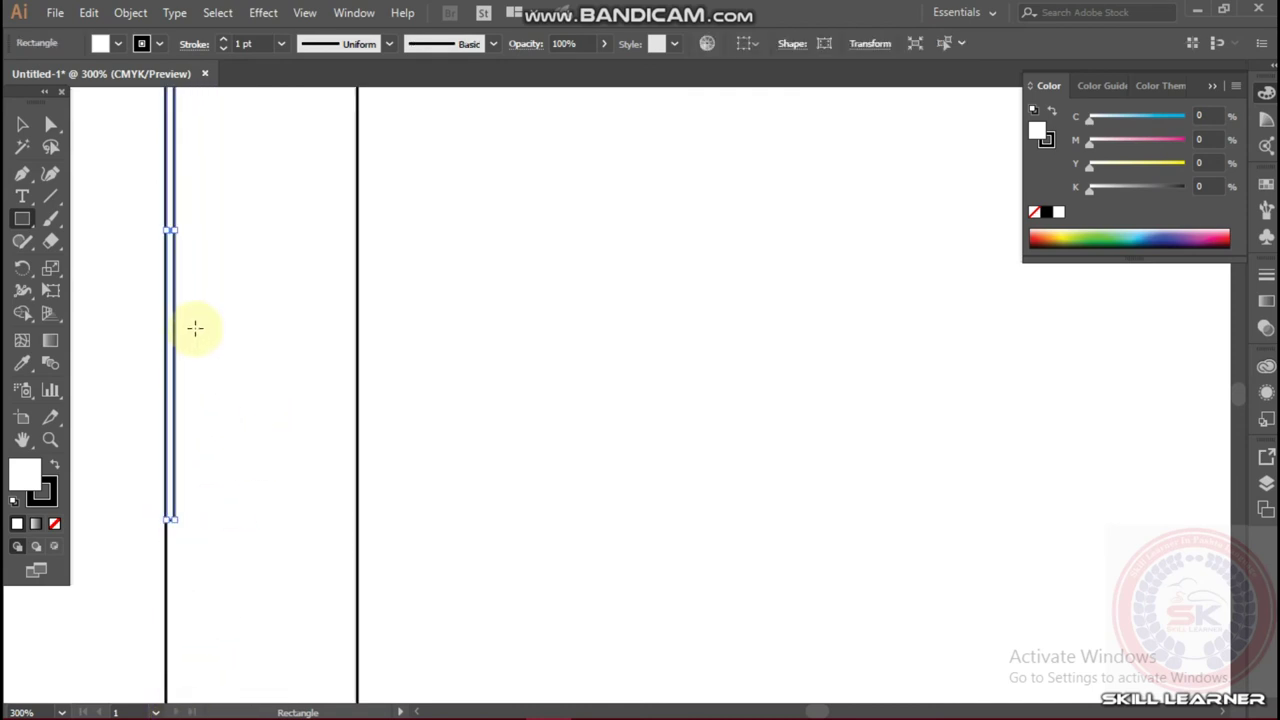
pyautogui.scroll(-1, 195, 328)
pyautogui.scroll(-1, 195, 328)
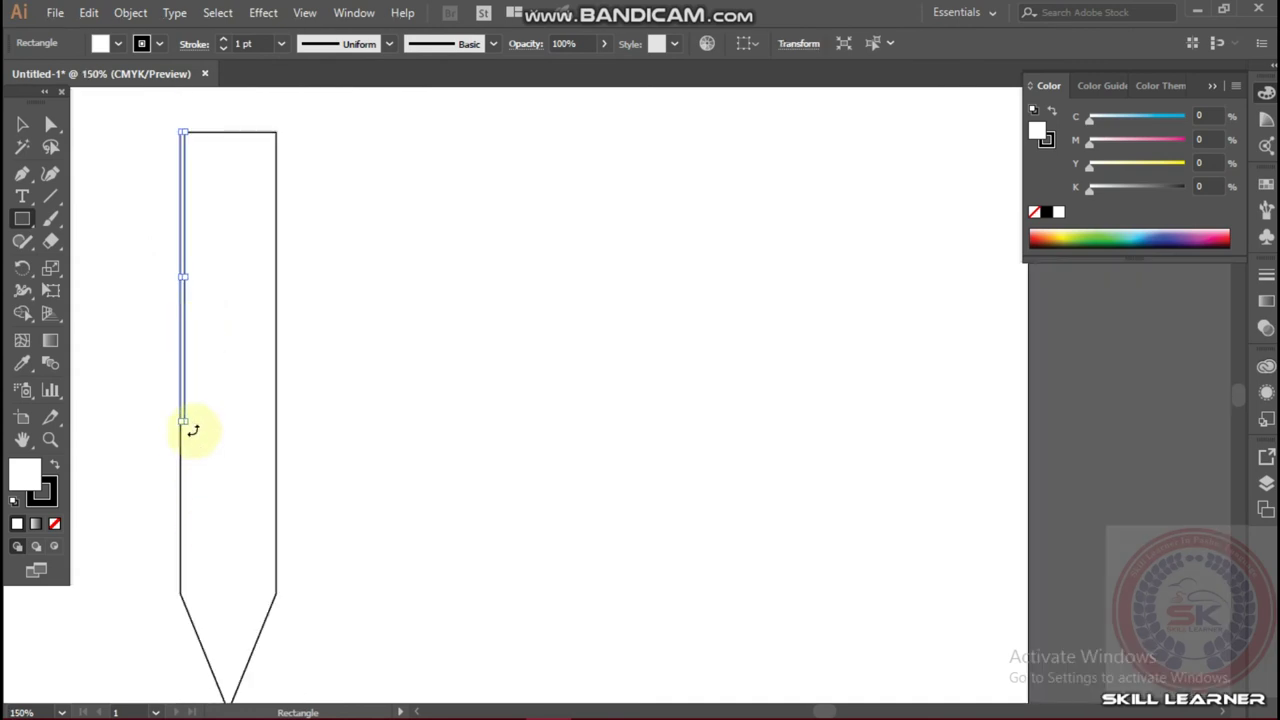
pyautogui.moveTo(185, 424); pyautogui.dragTo(190, 599)
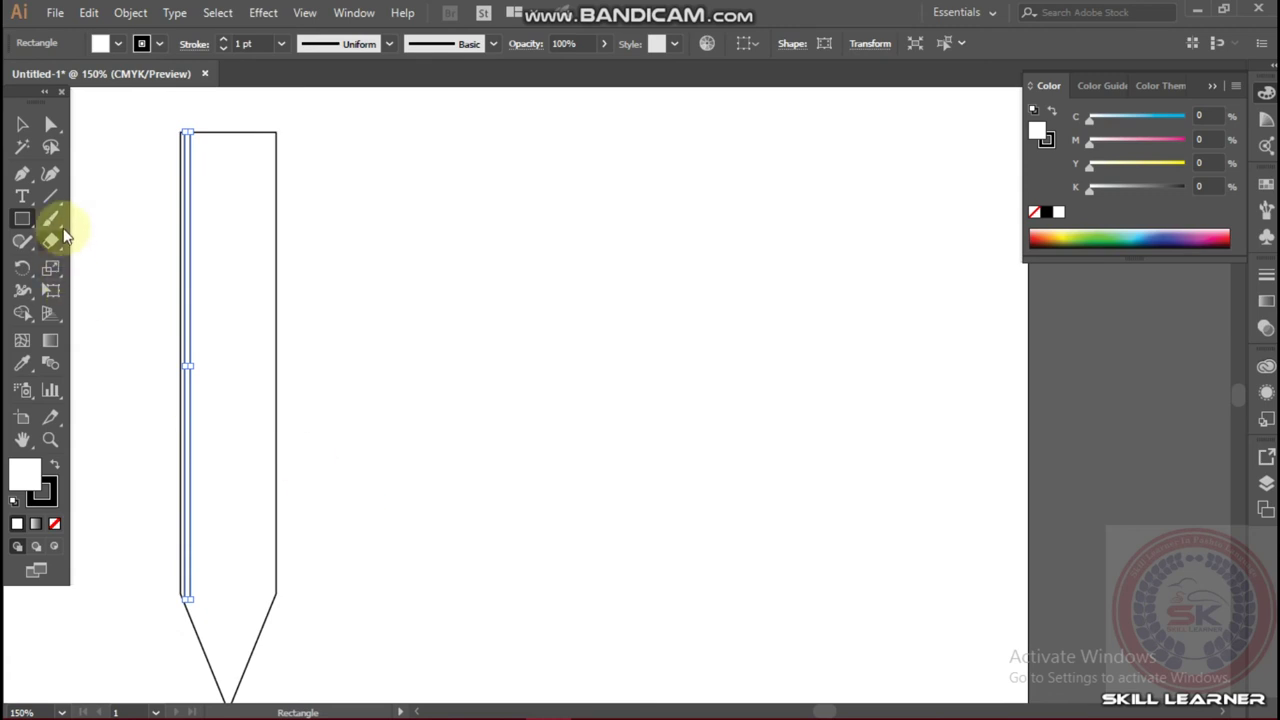
# Extend the thin rectangle down to the pencil tip
pyautogui.click(20, 125)
pyautogui.click(391, 294)
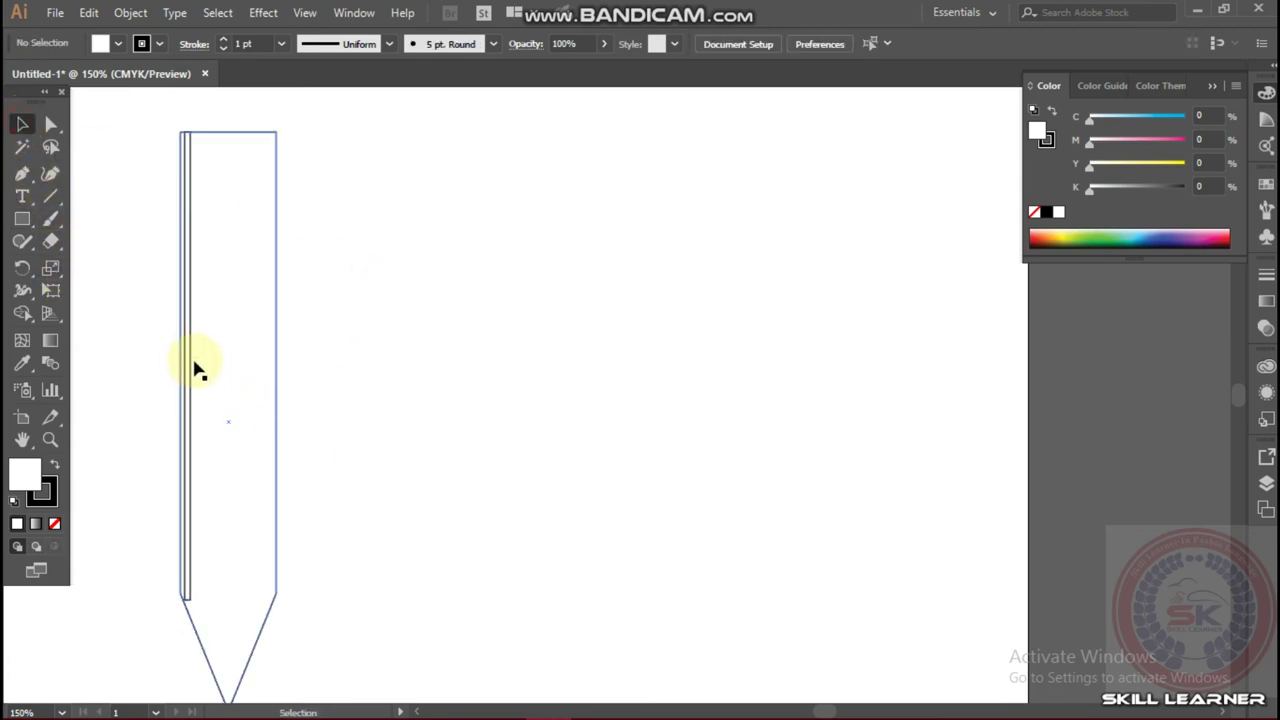
pyautogui.click(187, 590)
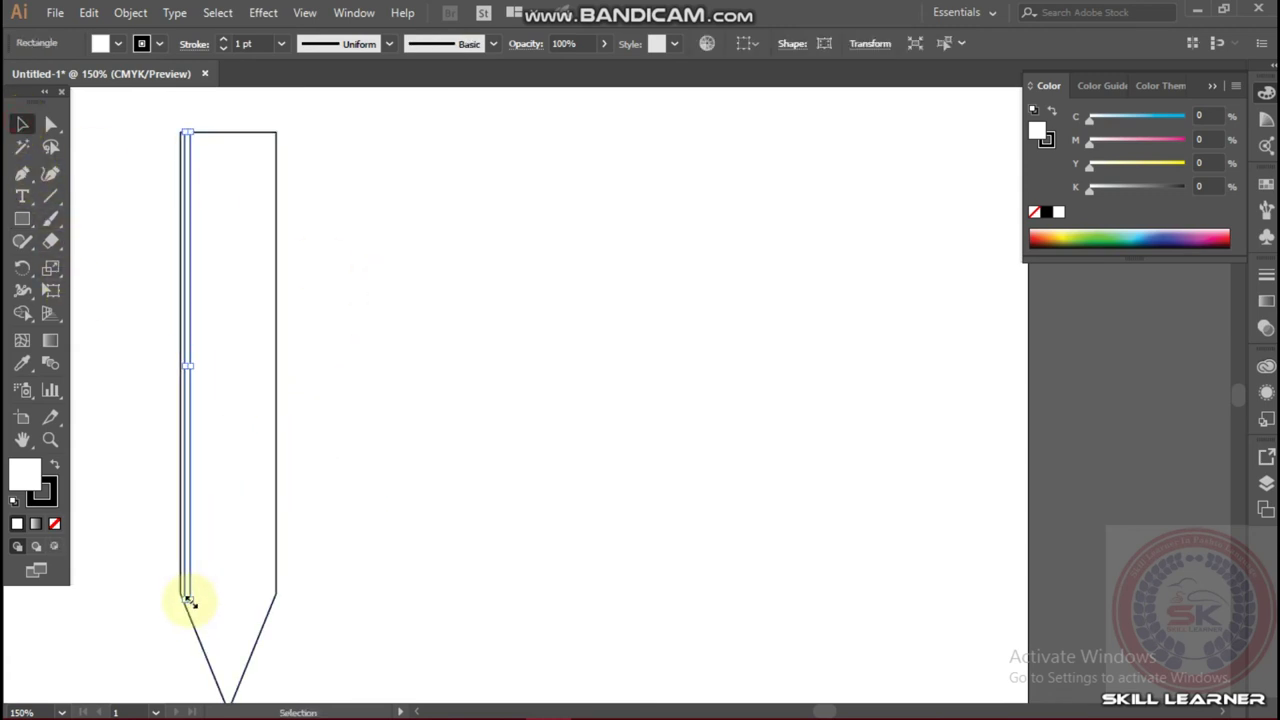
pyautogui.scroll(2, 195, 595)
pyautogui.moveTo(163, 607); pyautogui.dragTo(171, 585)
# Duplicate the stripe rightward repeatedly (Alt-drag, then Ctrl+D) until stripes fill the body
pyautogui.scroll(1, 380, 223)
pyautogui.scroll(3, 380, 223)
pyautogui.moveTo(176, 246); pyautogui.dragTo(205, 252)
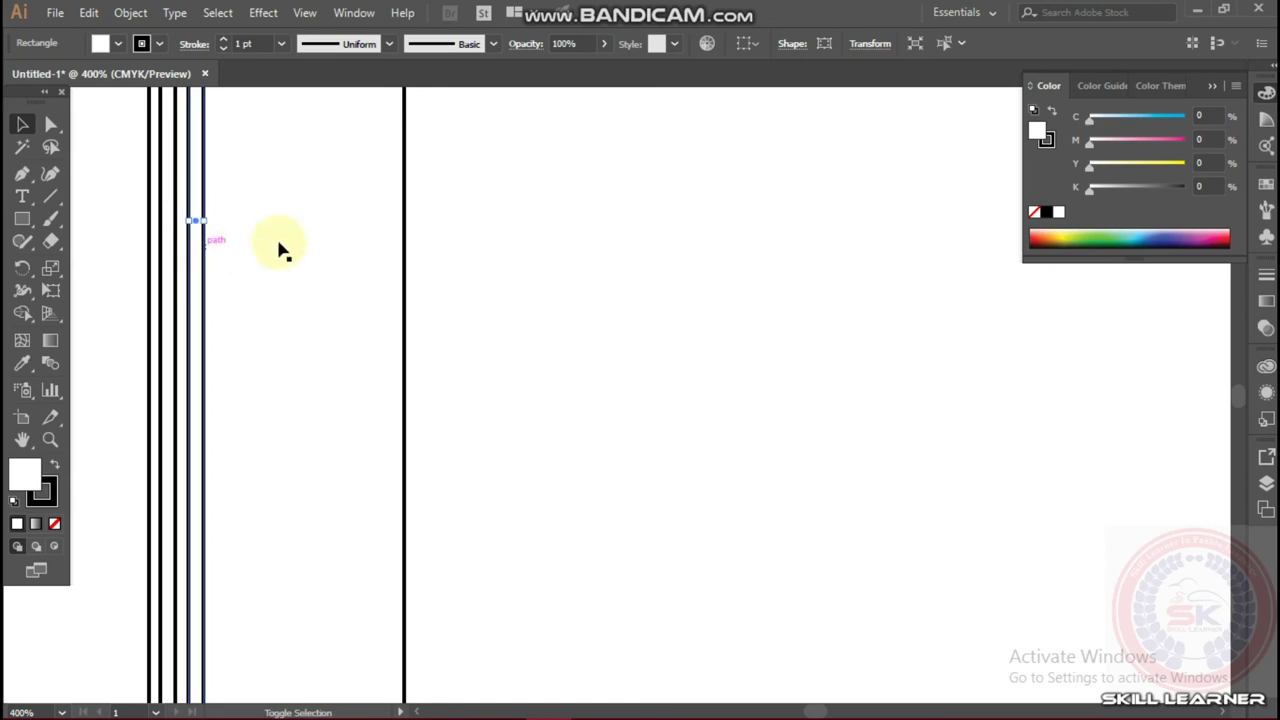
pyautogui.hotkey('ctrl', 'd')
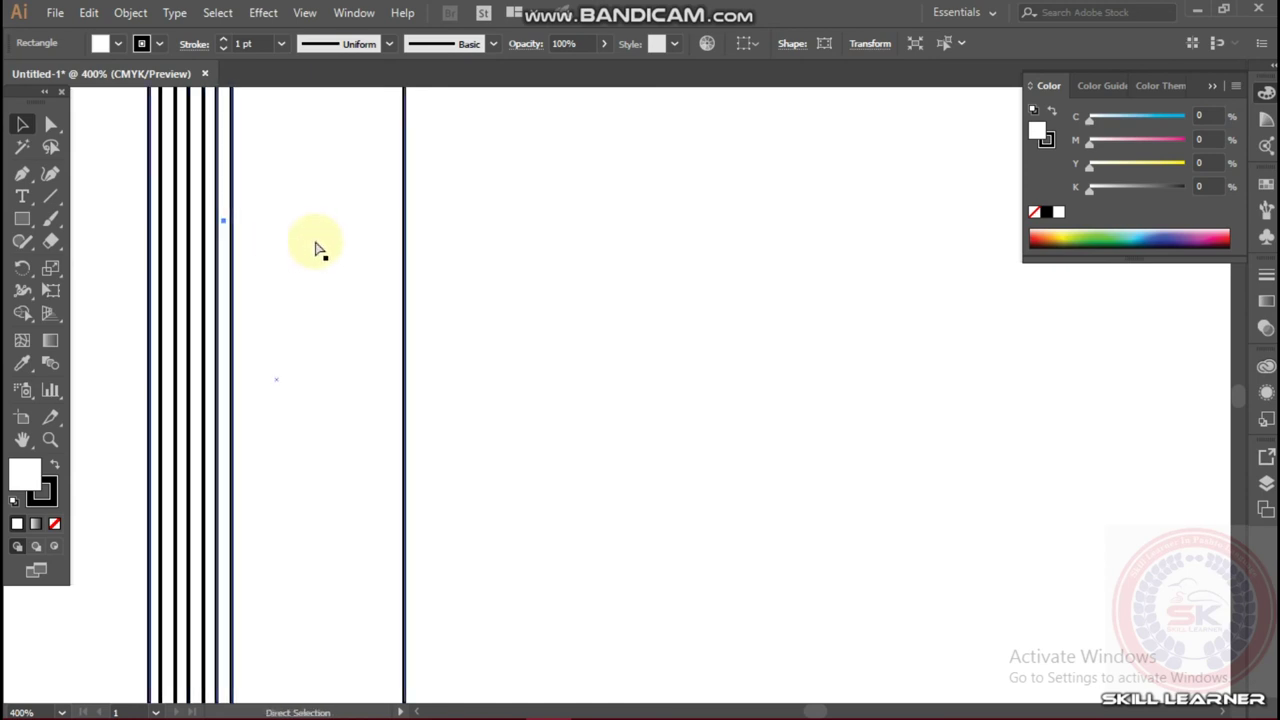
pyautogui.hotkey('ctrl', 'd')
pyautogui.hotkey('ctrl', 'd')
pyautogui.hotkey('ctrl', 'd')
pyautogui.hotkey('ctrl', 'd')
pyautogui.hotkey('ctrl', 'd')
pyautogui.hotkey('ctrl', 'd')
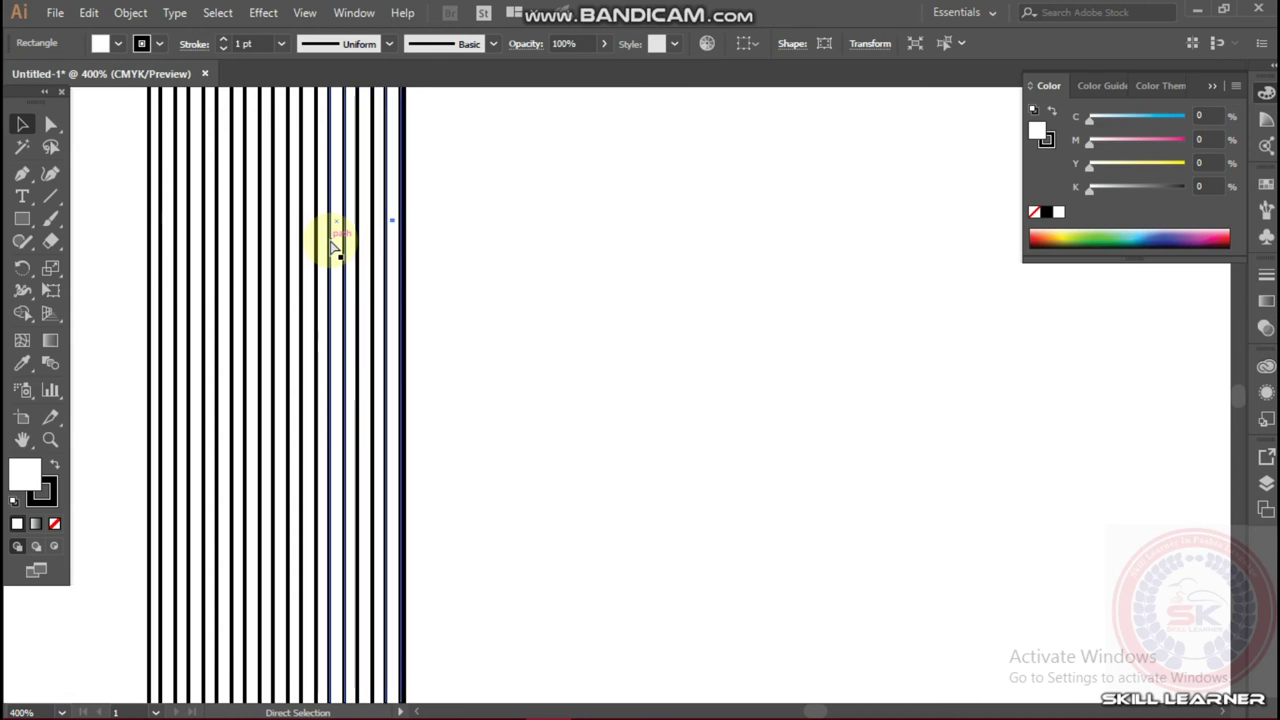
pyautogui.scroll(-1, 450, 317)
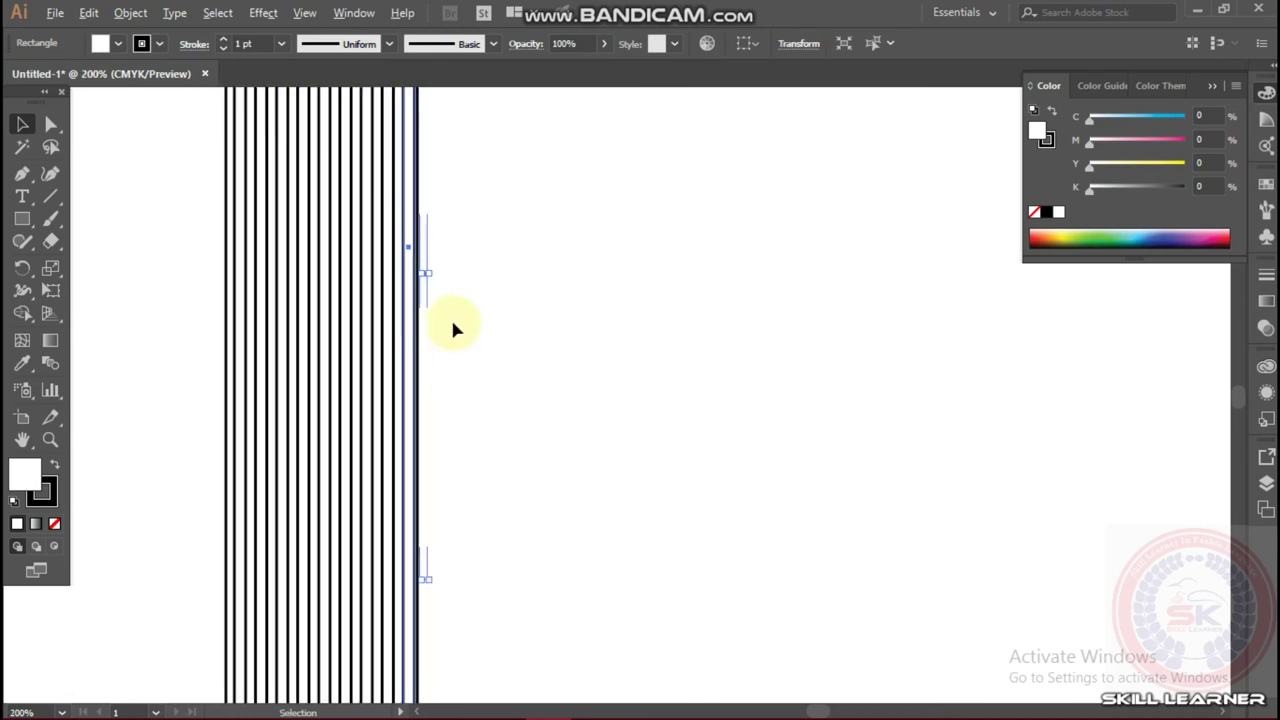
# Make the stripes solid black by swapping fill and stroke, and move them beside the pencil
pyautogui.scroll(-1, 450, 317)
pyautogui.moveTo(191, 467); pyautogui.dragTo(491, 644)
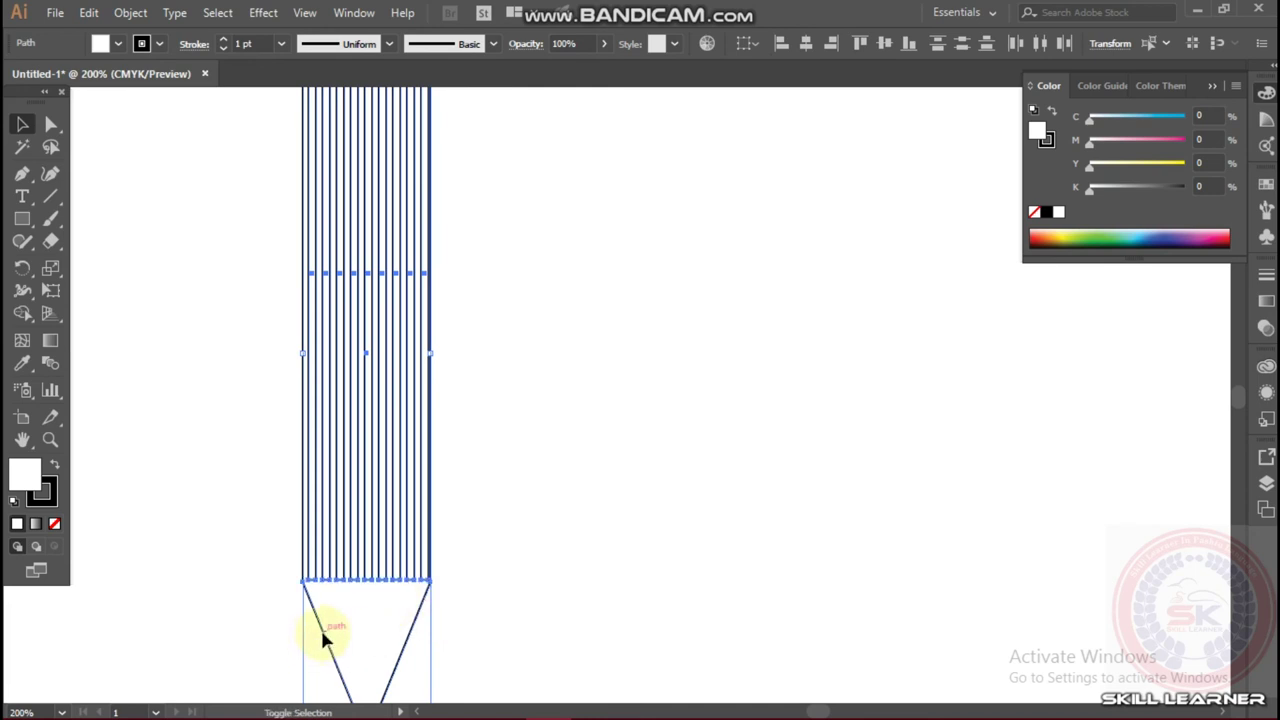
pyautogui.click(337, 574)
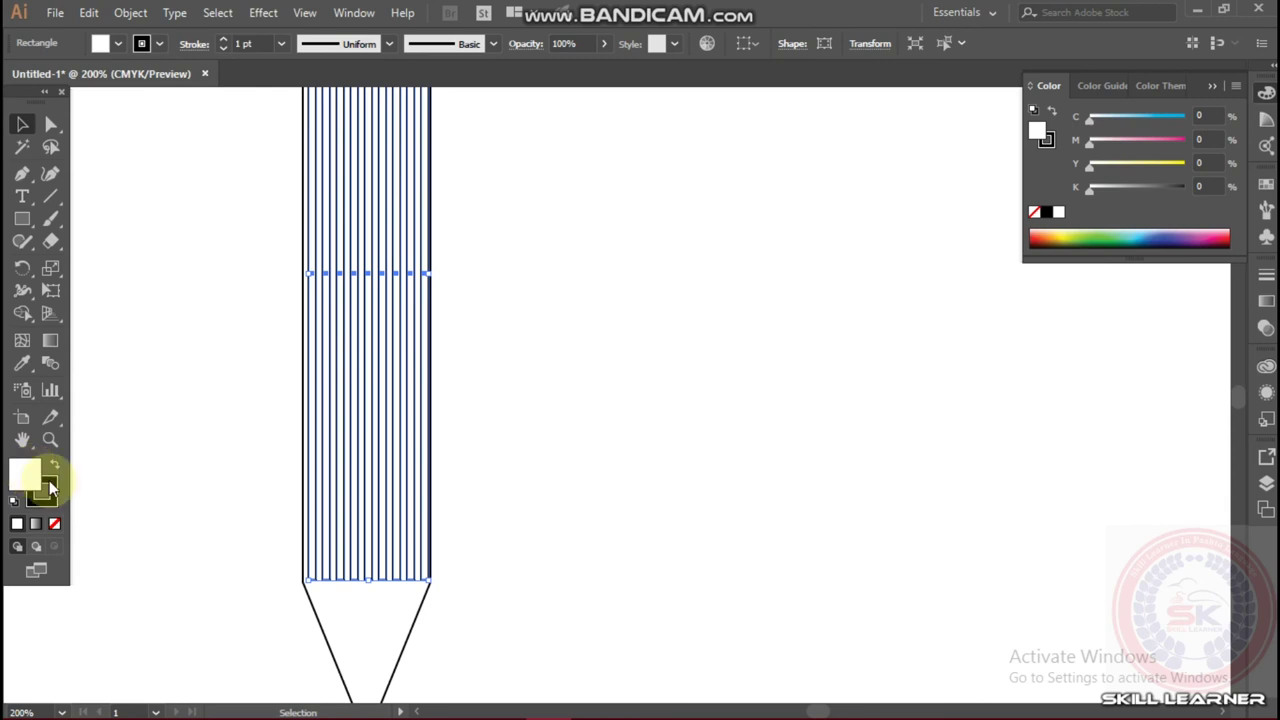
pyautogui.click(55, 465)
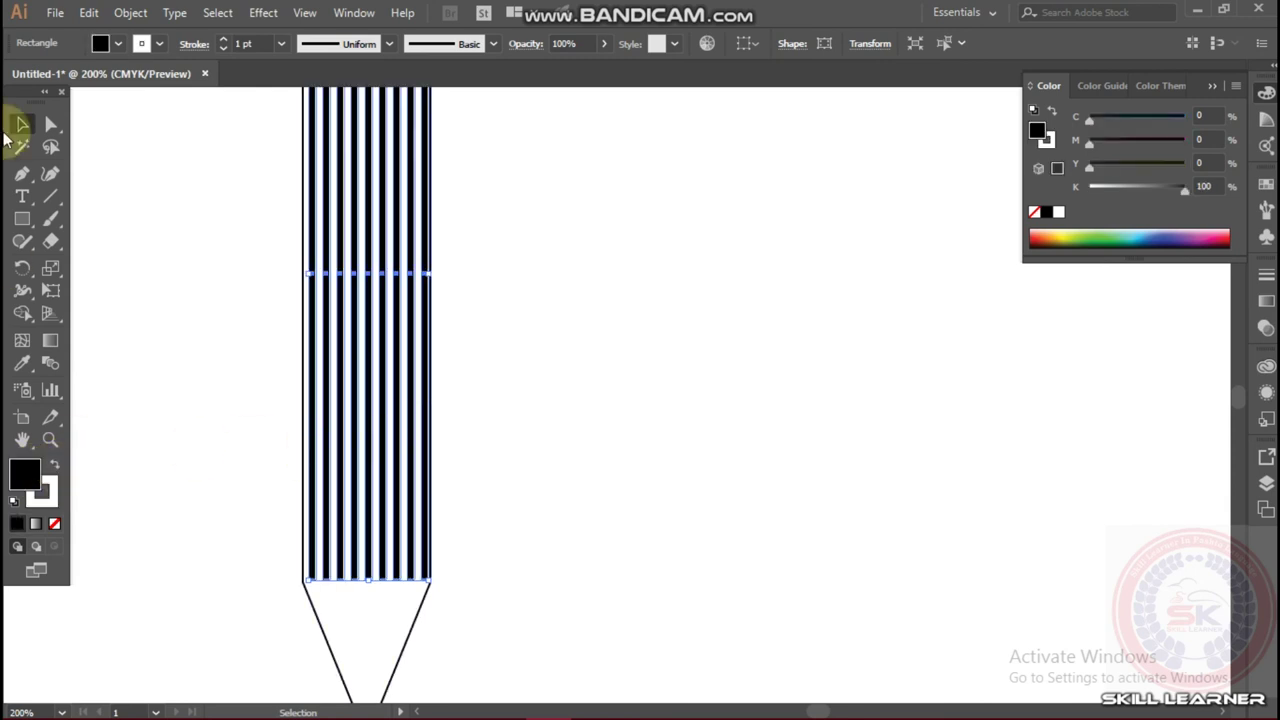
pyautogui.moveTo(357, 337); pyautogui.dragTo(650, 360)
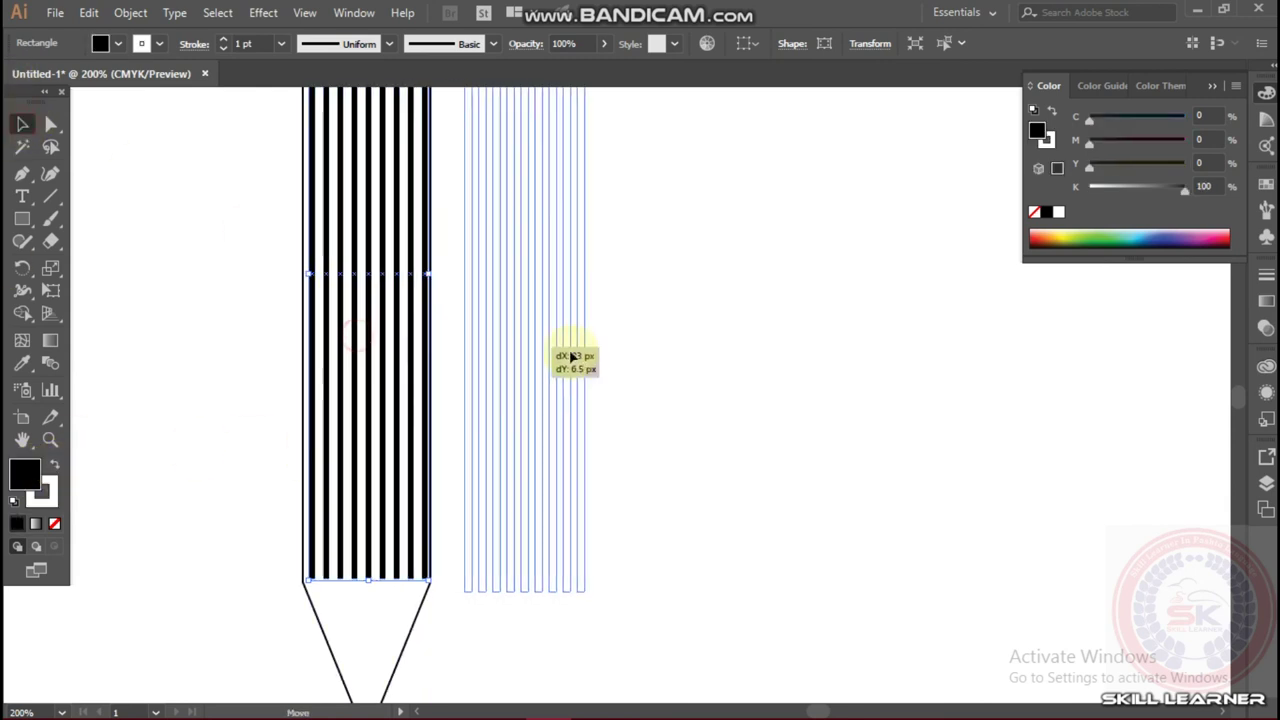
# Fill the empty pencil outline with a saturated blue
pyautogui.click(431, 420)
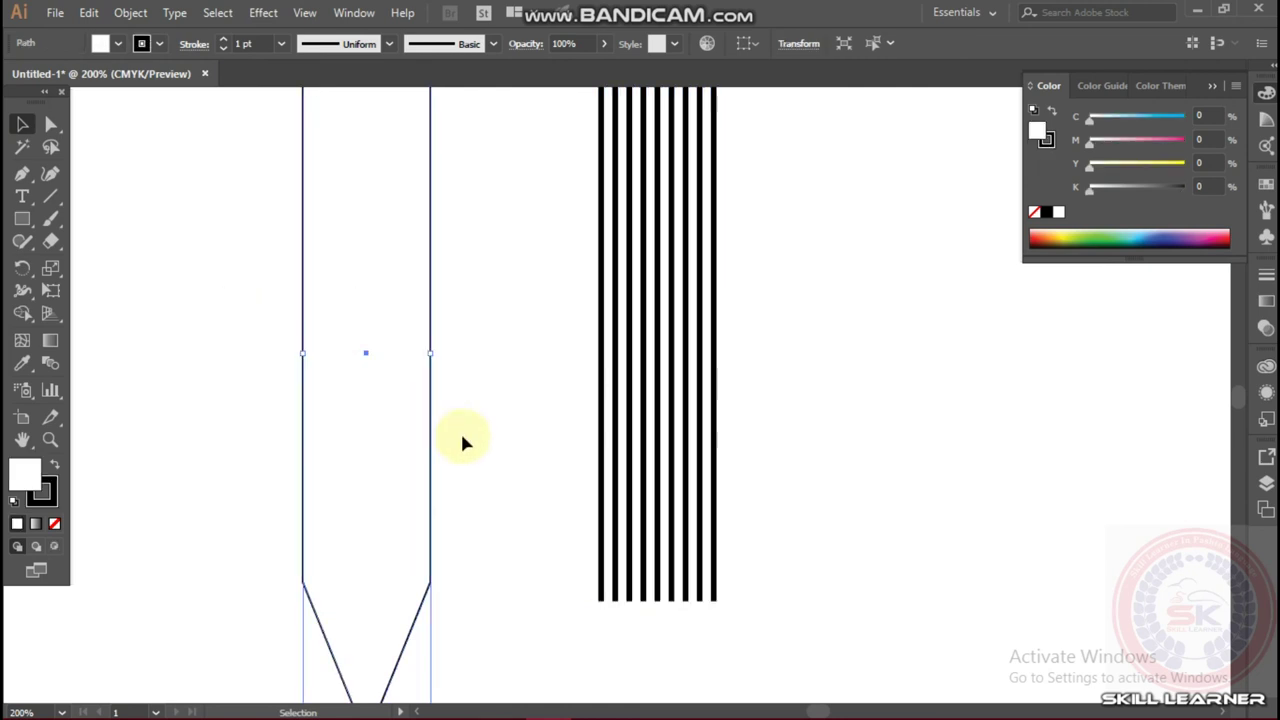
pyautogui.doubleClick(28, 478)
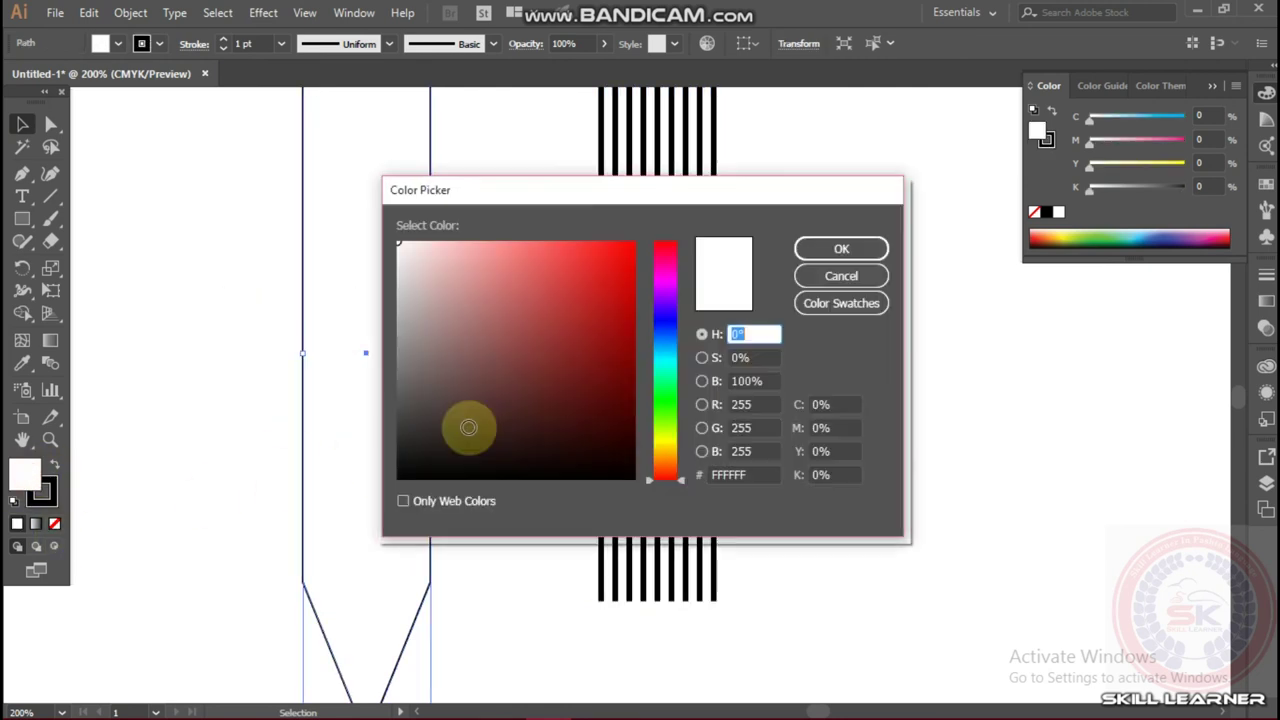
pyautogui.moveTo(669, 390); pyautogui.dragTo(664, 317)
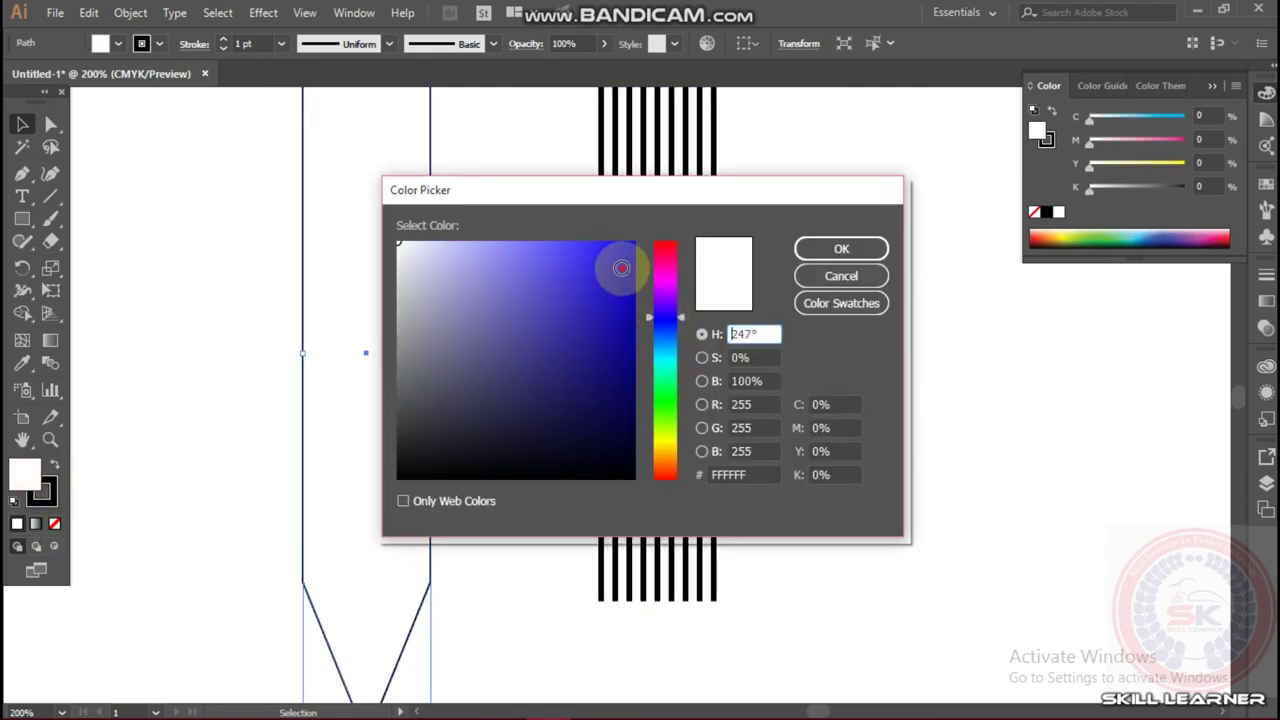
pyautogui.moveTo(609, 271); pyautogui.dragTo(666, 234)
pyautogui.click(828, 252)
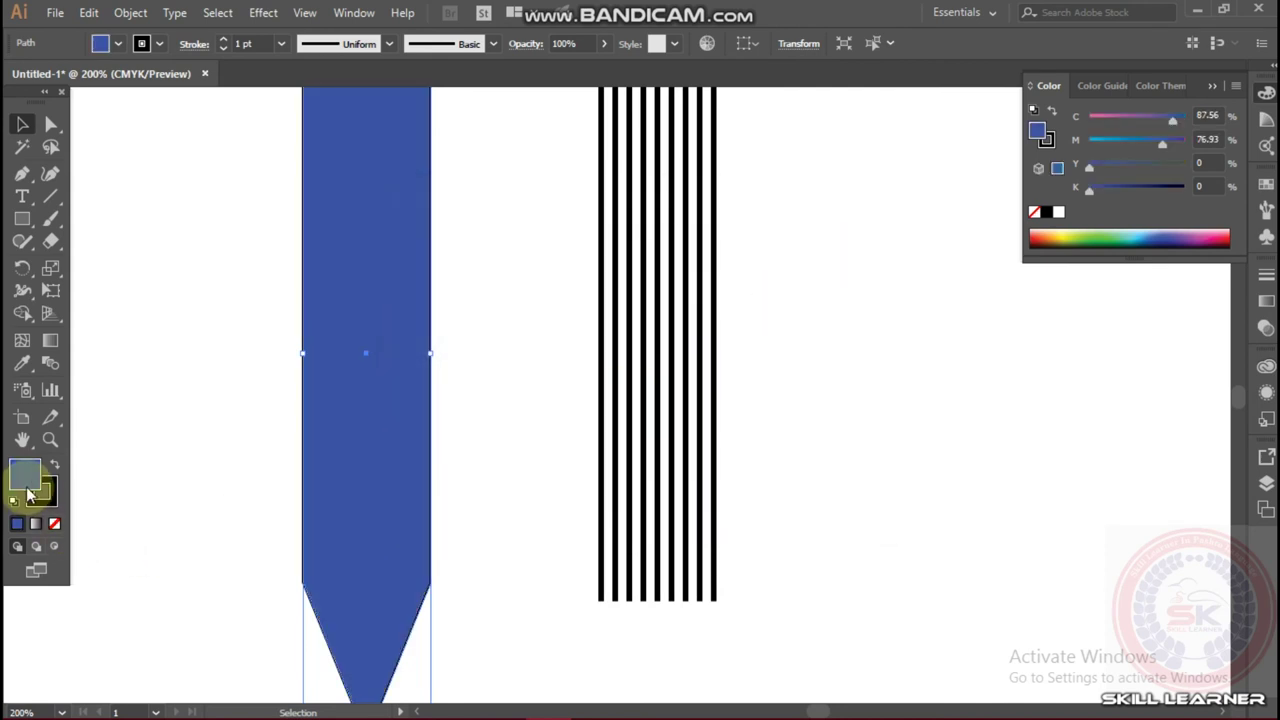
# Set the pencil's and stripes' strokes to None, then move the stripes onto the blue body
pyautogui.click(45, 497)
pyautogui.click(55, 523)
pyautogui.moveTo(563, 369); pyautogui.dragTo(768, 430)
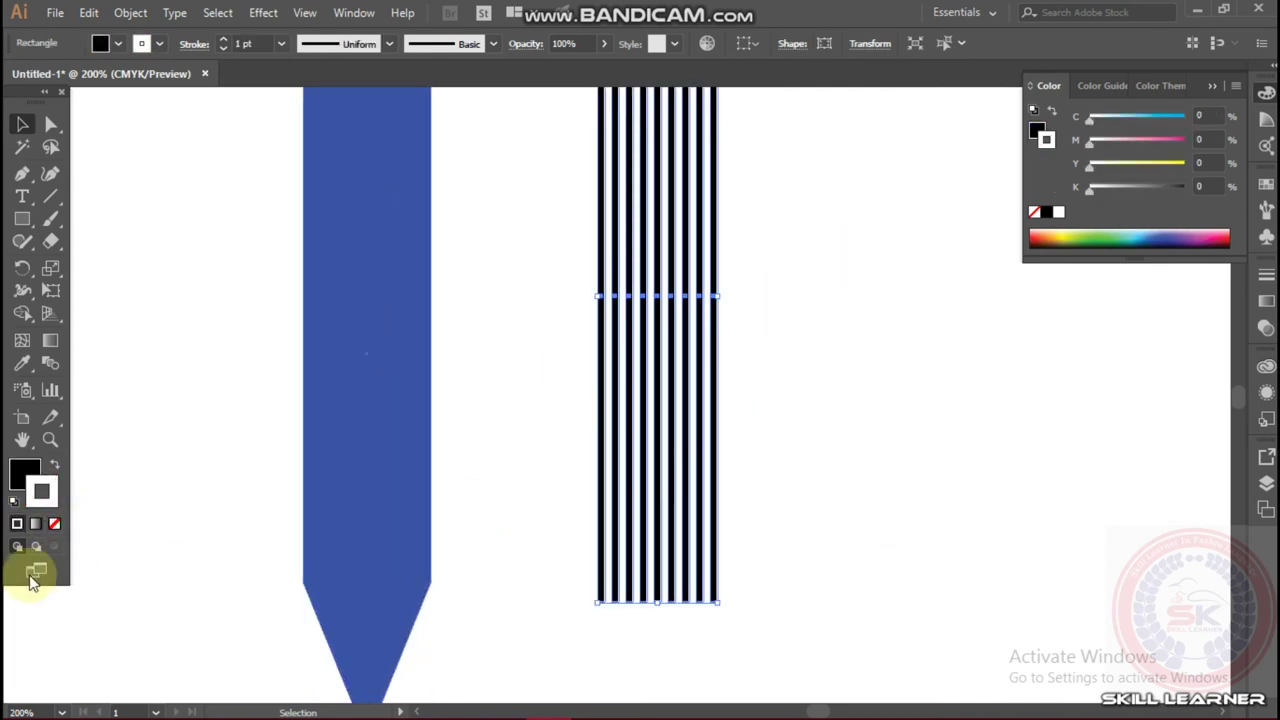
pyautogui.click(55, 523)
pyautogui.click(24, 473)
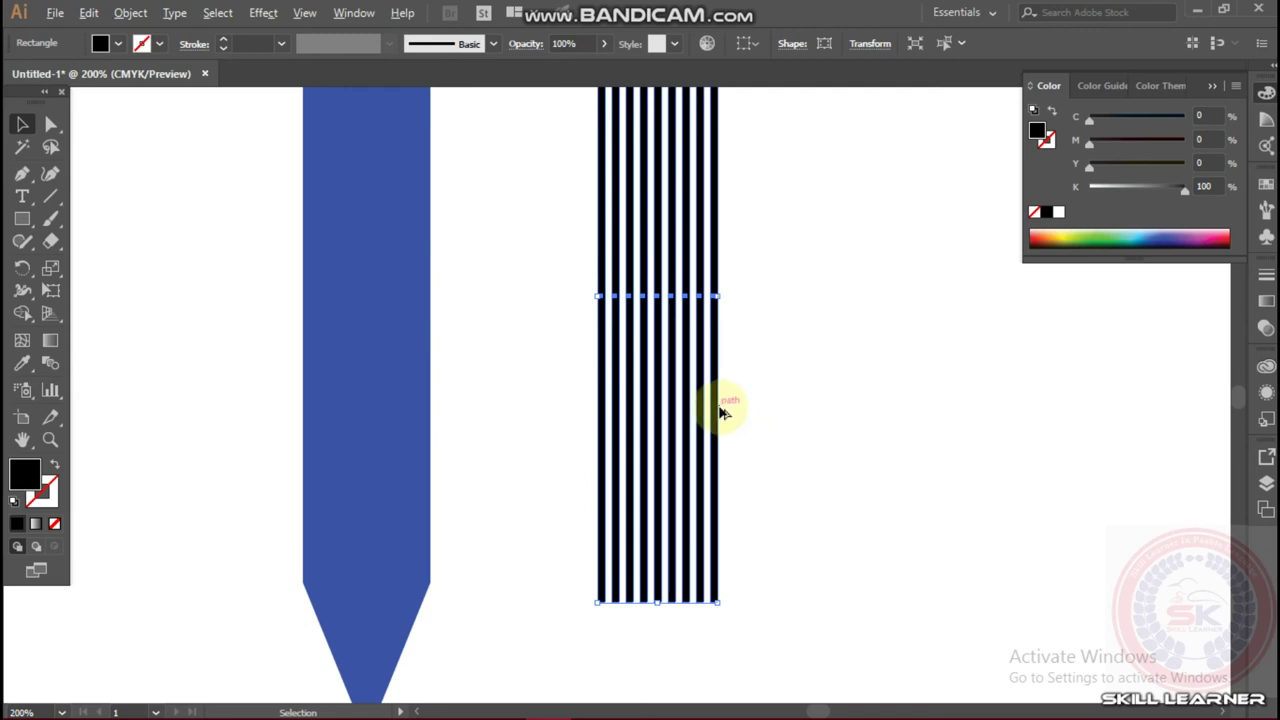
pyautogui.hotkey('ctrl', '1')
pyautogui.moveTo(699, 372); pyautogui.dragTo(546, 362)
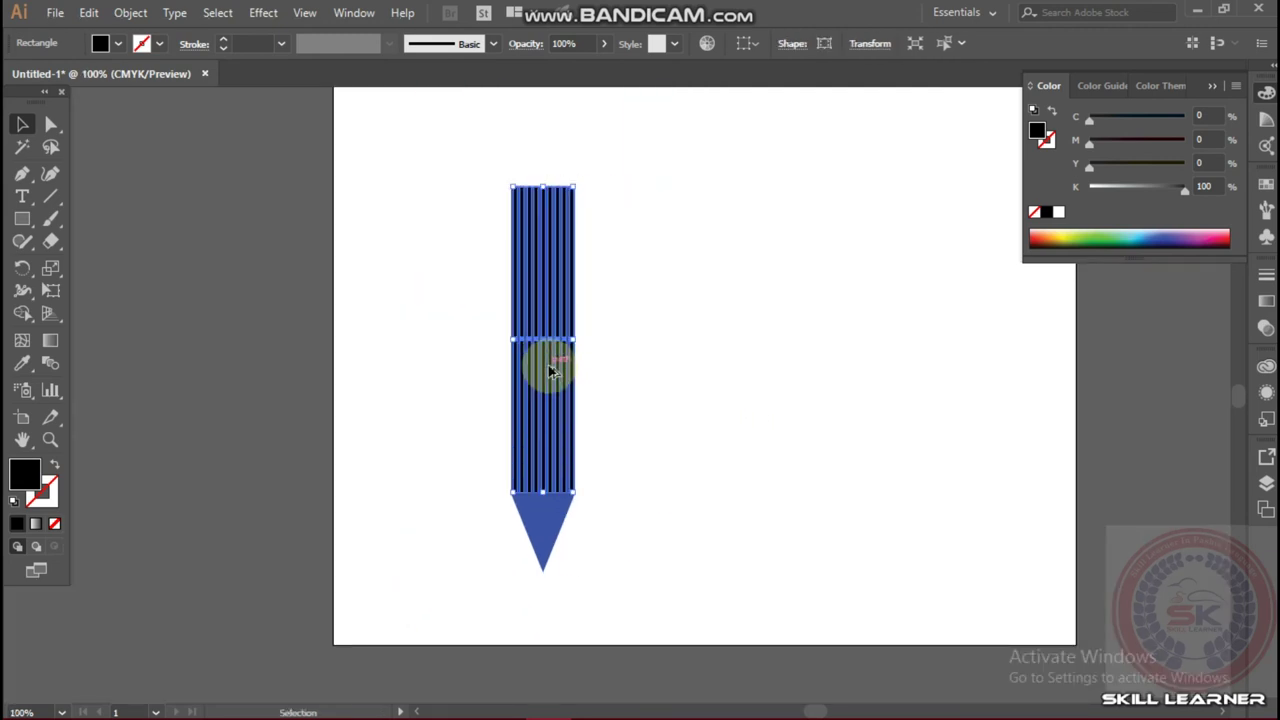
# Undo the last change and send the blue pencil shape behind the stripes
pyautogui.scroll(3, 546, 362)
pyautogui.scroll(-2, 540, 400)
pyautogui.scroll(-1, 517, 460)
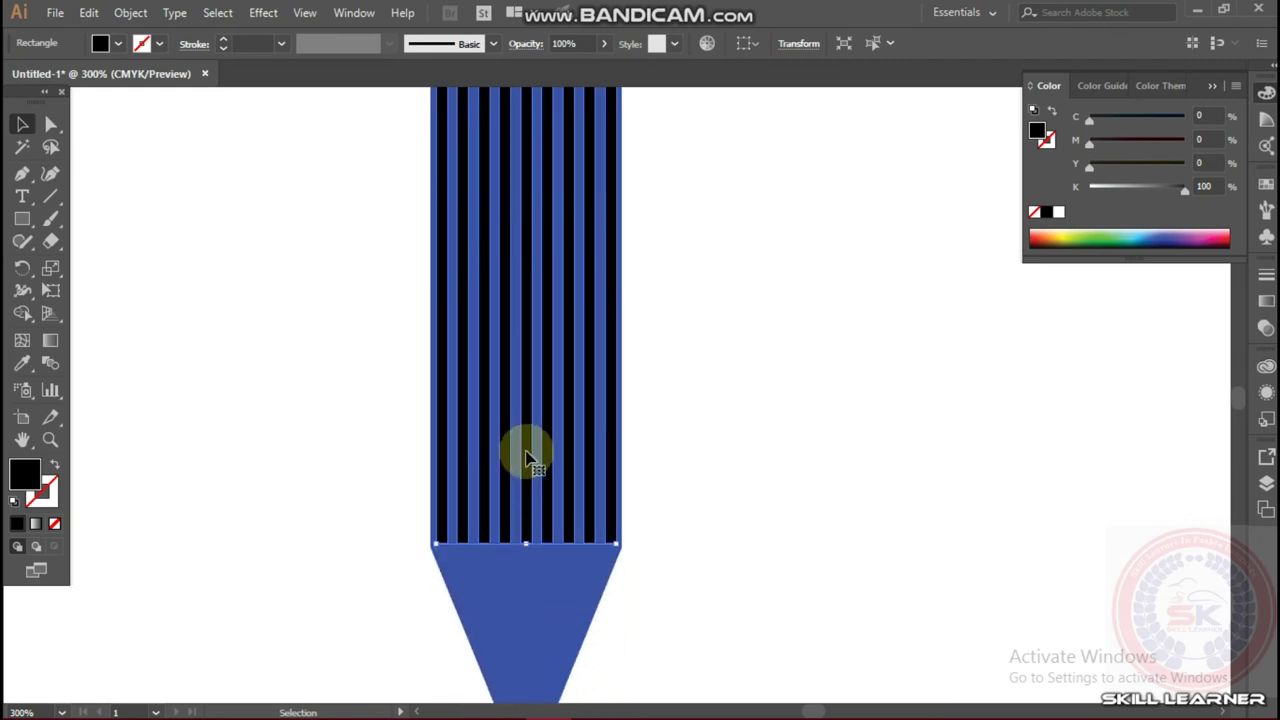
pyautogui.hotkey('ctrl', 'z')
pyautogui.scroll(2, 523, 451)
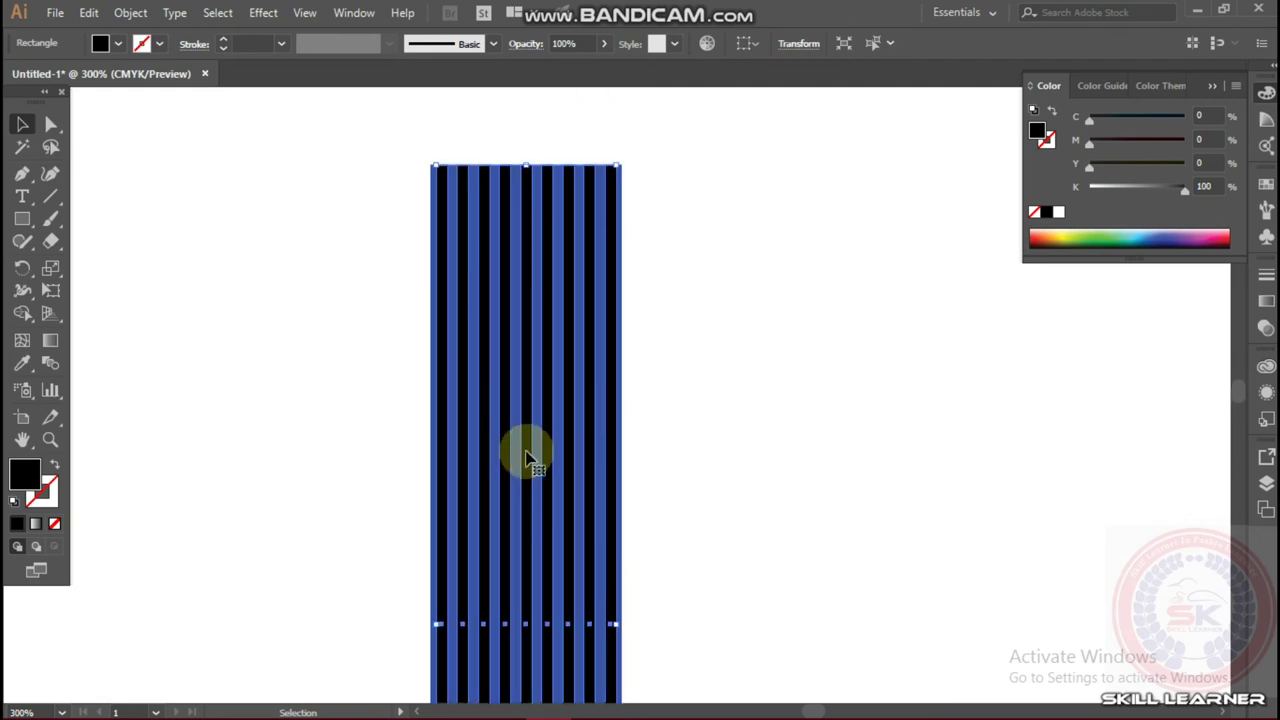
pyautogui.click(763, 266)
pyautogui.moveTo(434, 180); pyautogui.dragTo(428, 107)
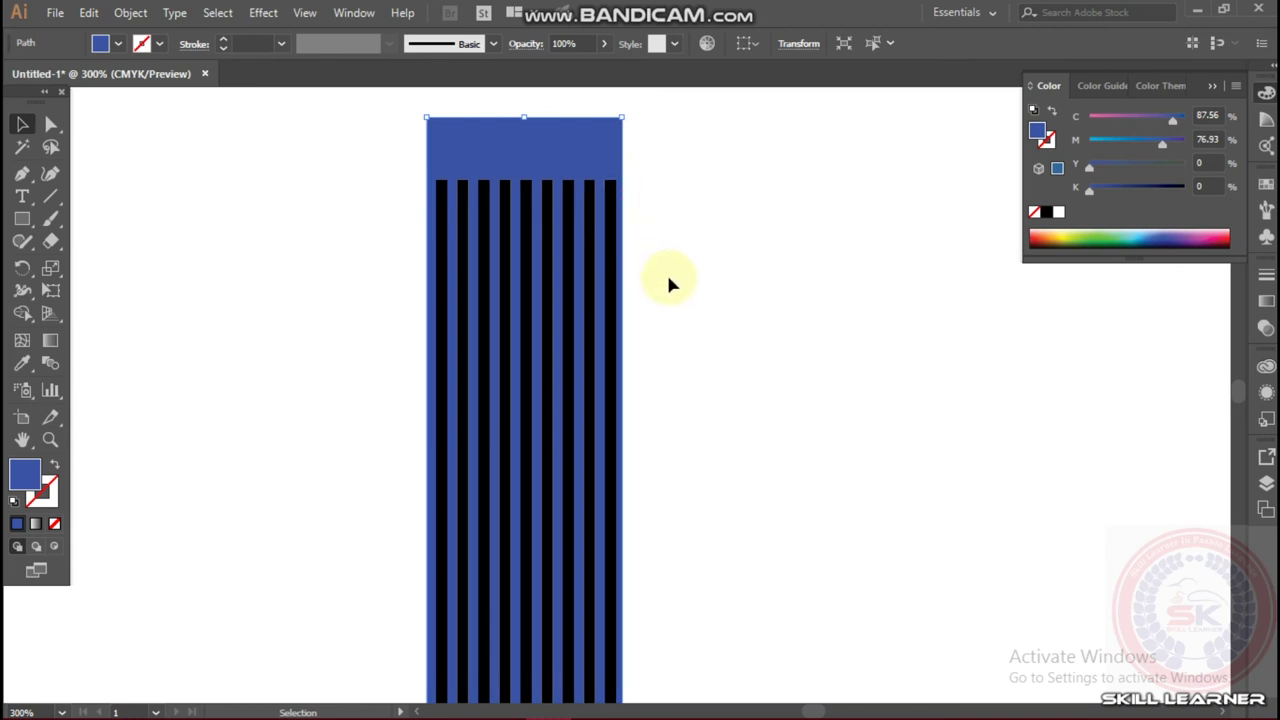
pyautogui.hotkey('ctrl', 'shift', '[')
# Align the stripes' bottom with the pencil tip and select the blue top with the stripes
pyautogui.scroll(-3, 668, 285)
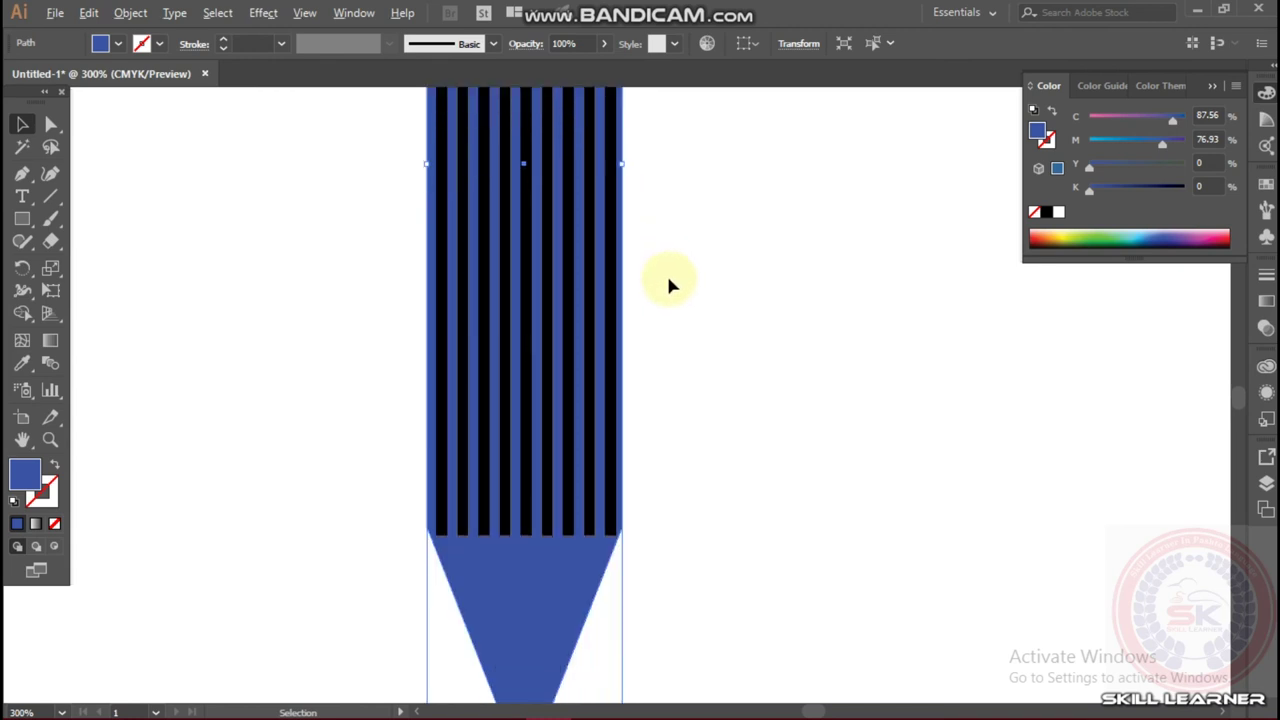
pyautogui.moveTo(600, 517); pyautogui.dragTo(608, 504)
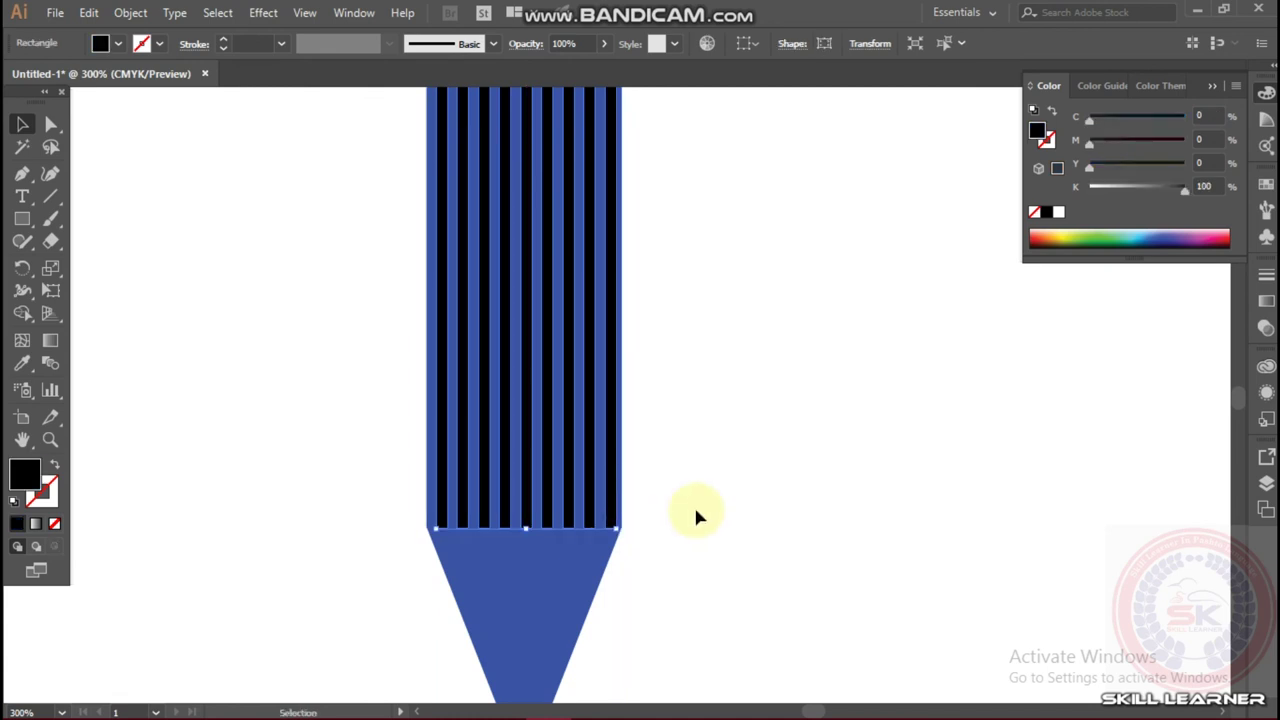
pyautogui.scroll(5, 693, 504)
pyautogui.scroll(3, 697, 514)
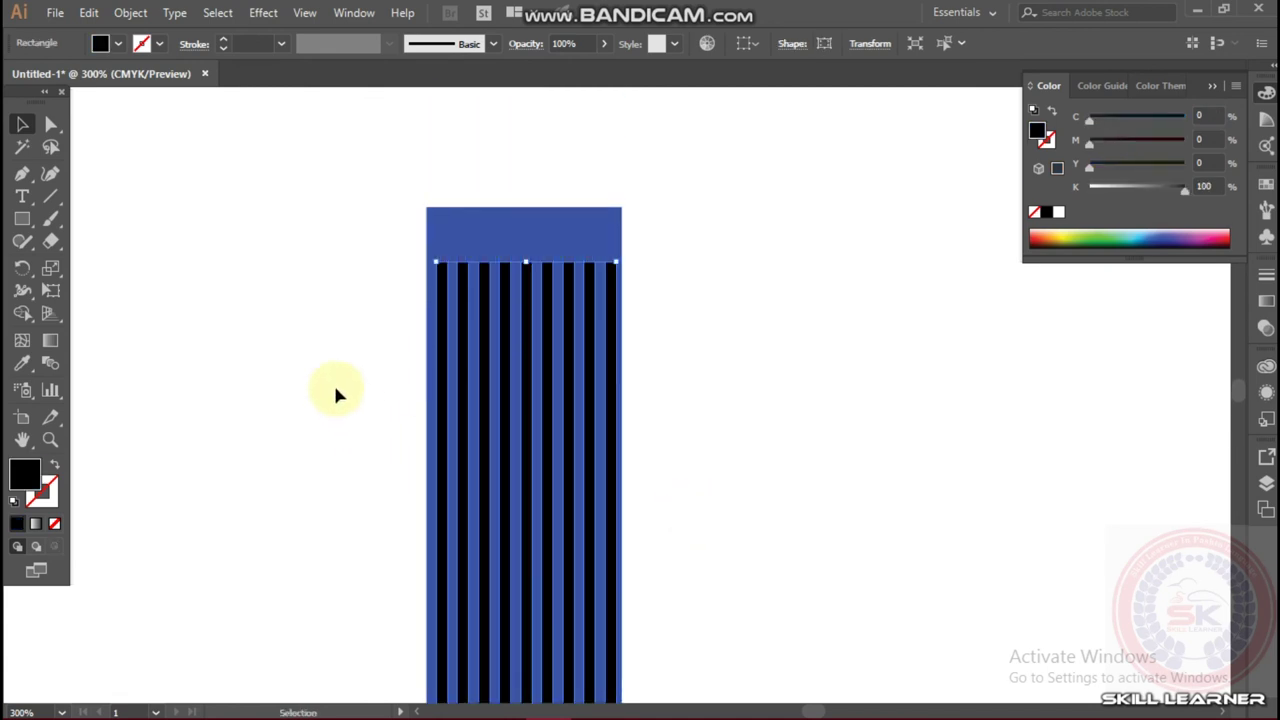
pyautogui.moveTo(307, 171); pyautogui.dragTo(716, 480)
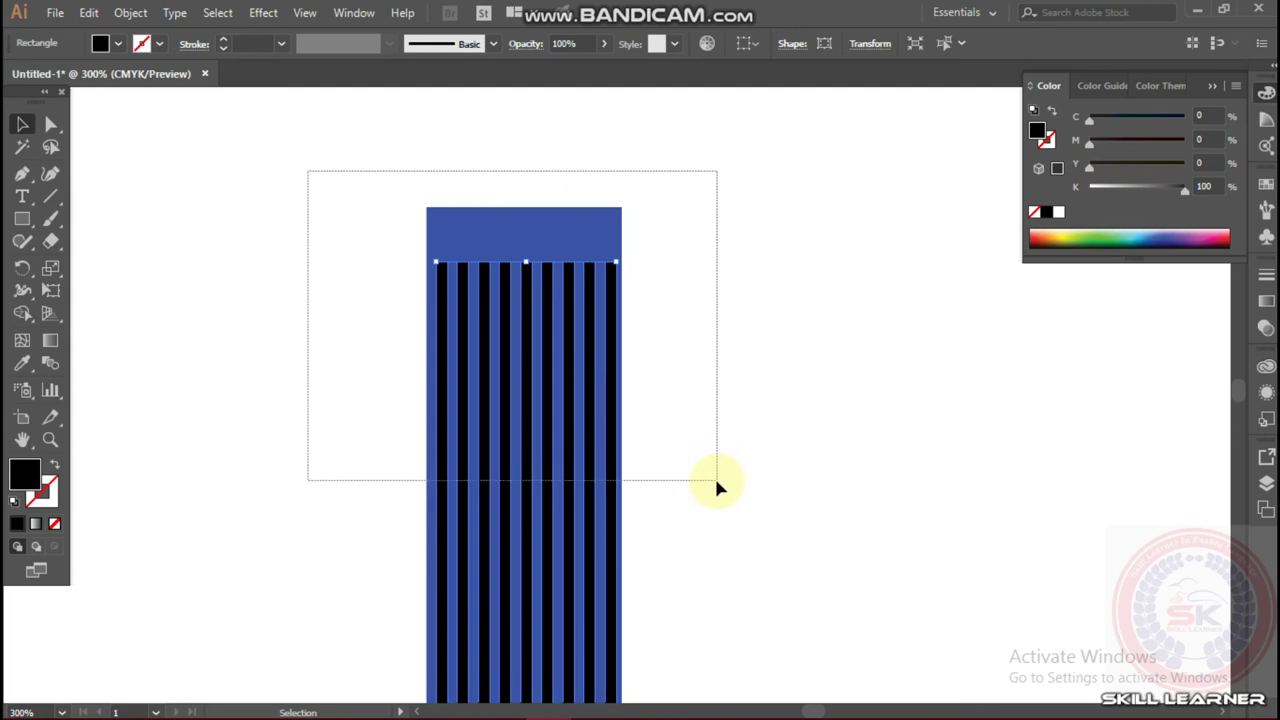
# Combine the blue pencil body and black stripes using Pathfinder Merge
pyautogui.moveTo(716, 480); pyautogui.dragTo(716, 484)
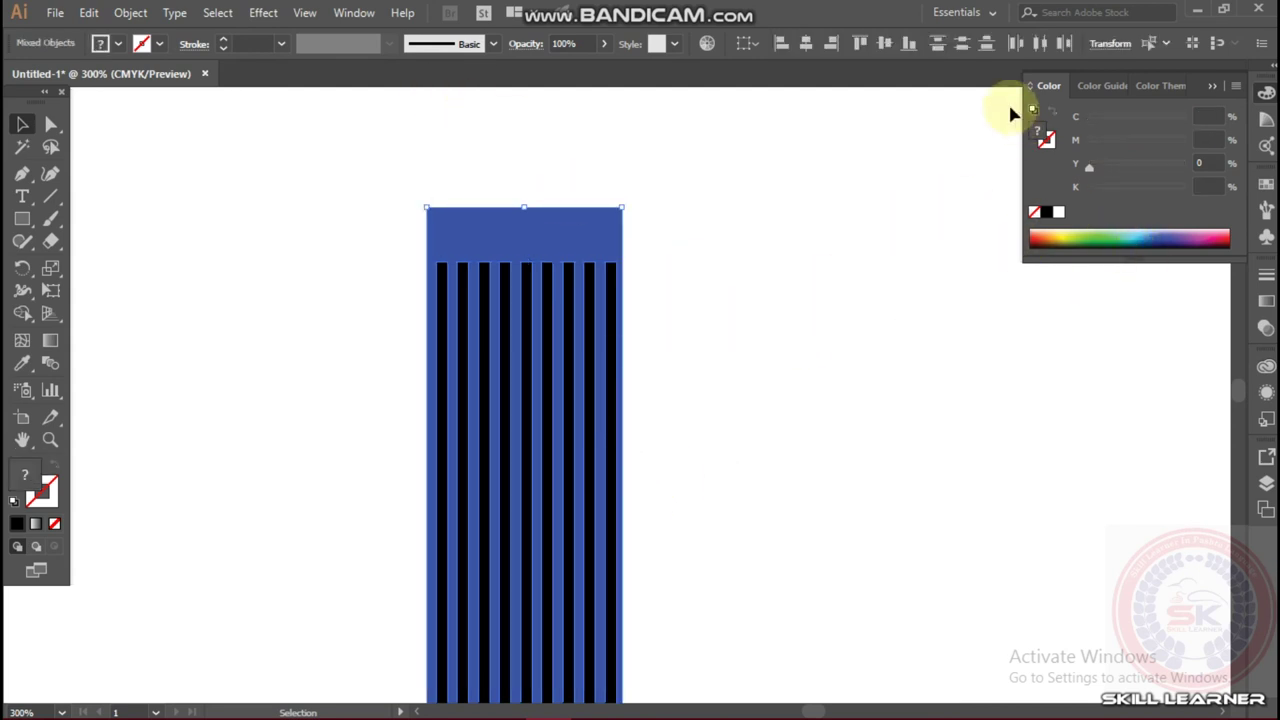
pyautogui.click(355, 13)
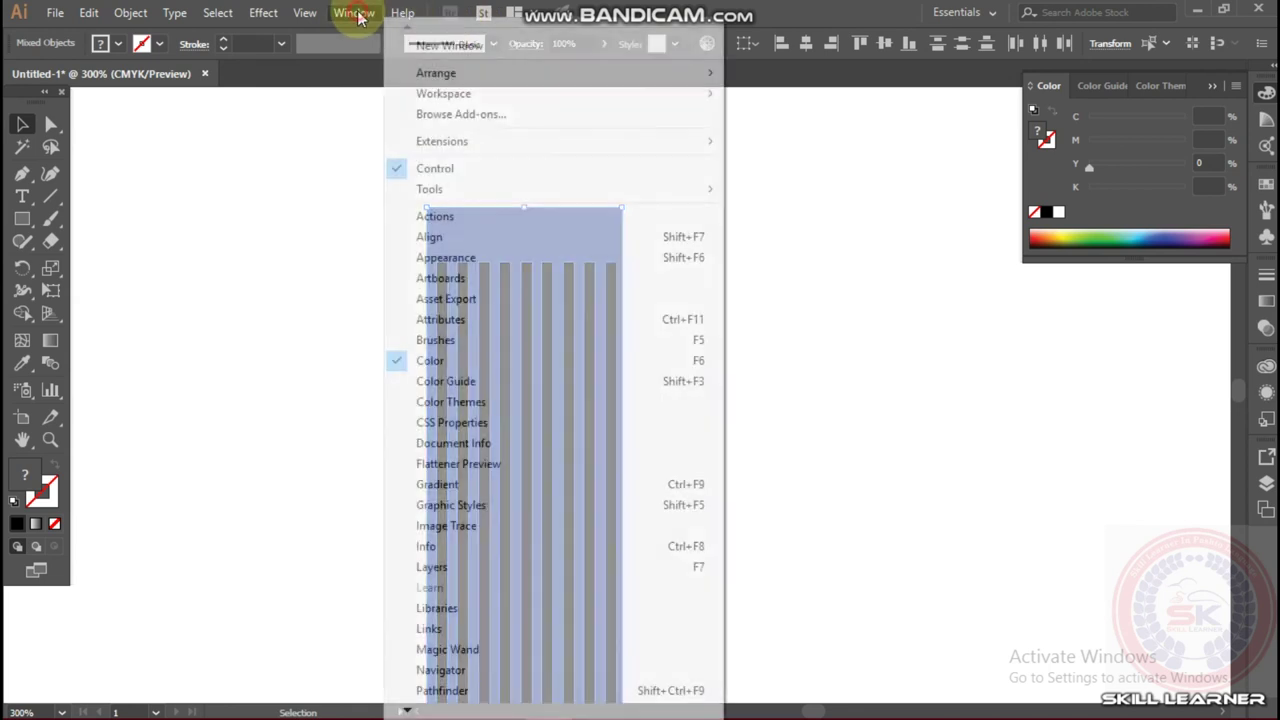
pyautogui.click(526, 691)
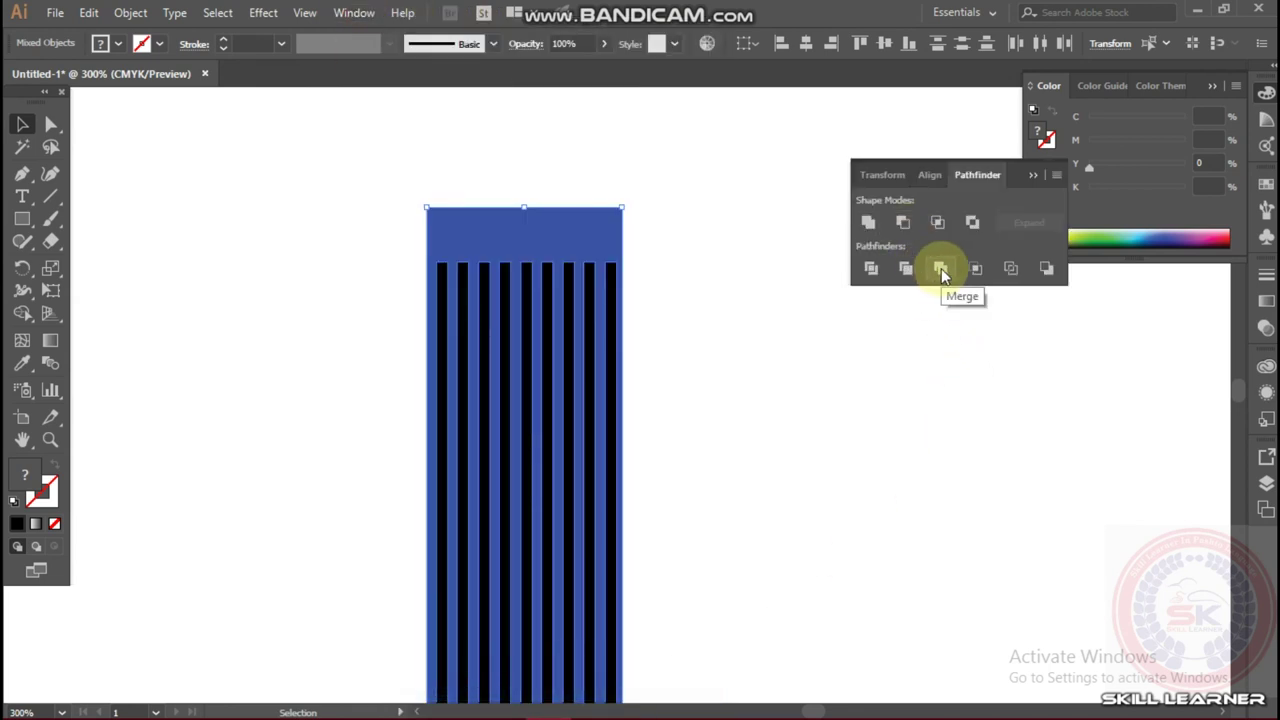
pyautogui.click(941, 268)
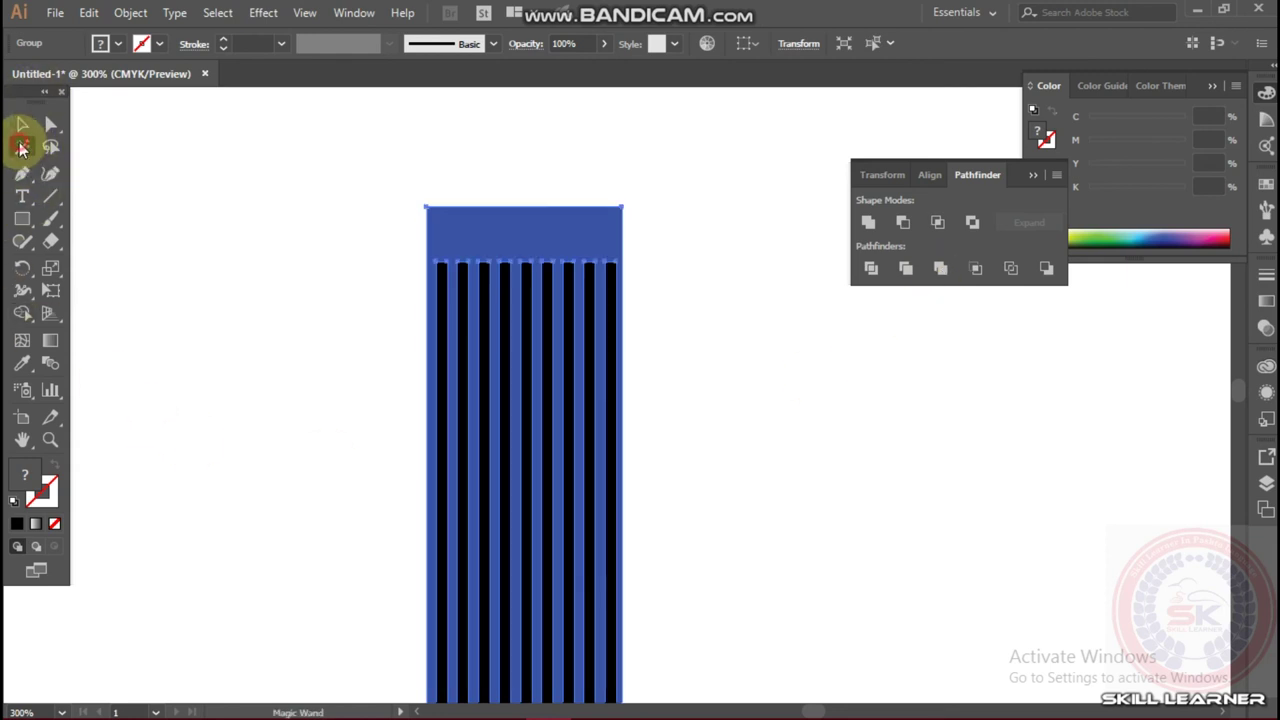
pyautogui.click(22, 125)
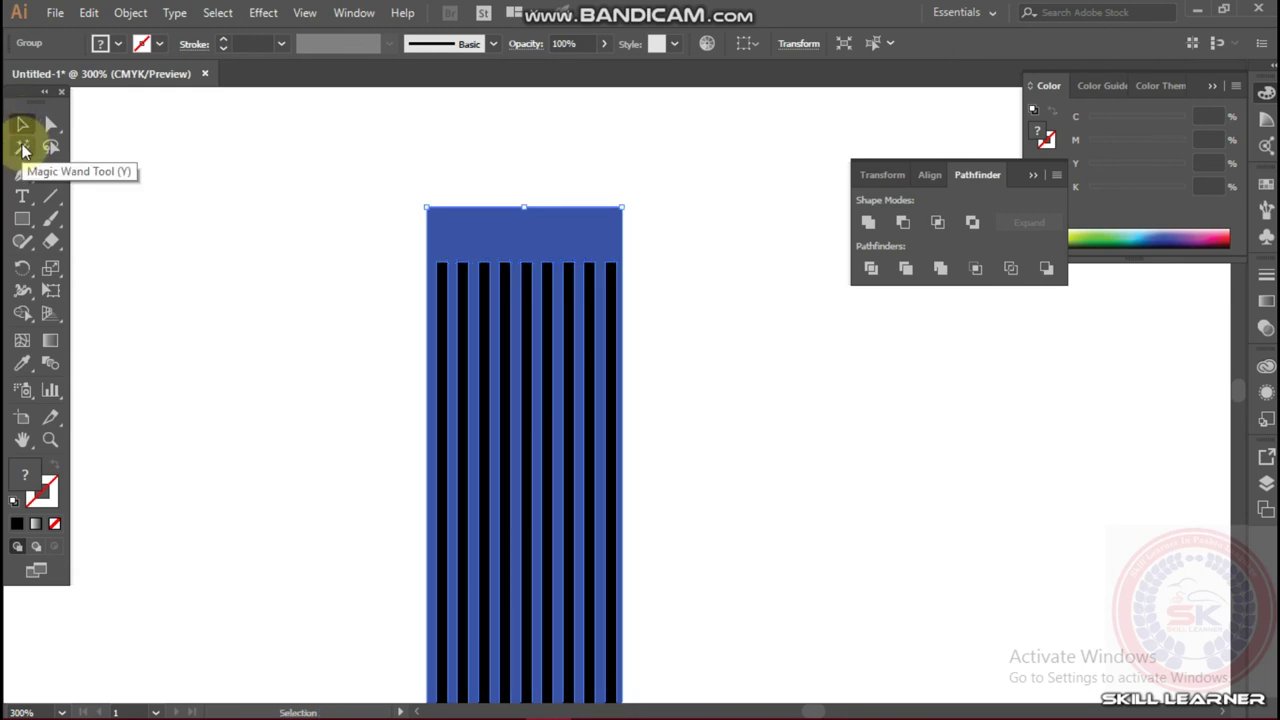
# Select every black stripe with the Magic Wand and delete them
pyautogui.click(22, 148)
pyautogui.click(462, 289)
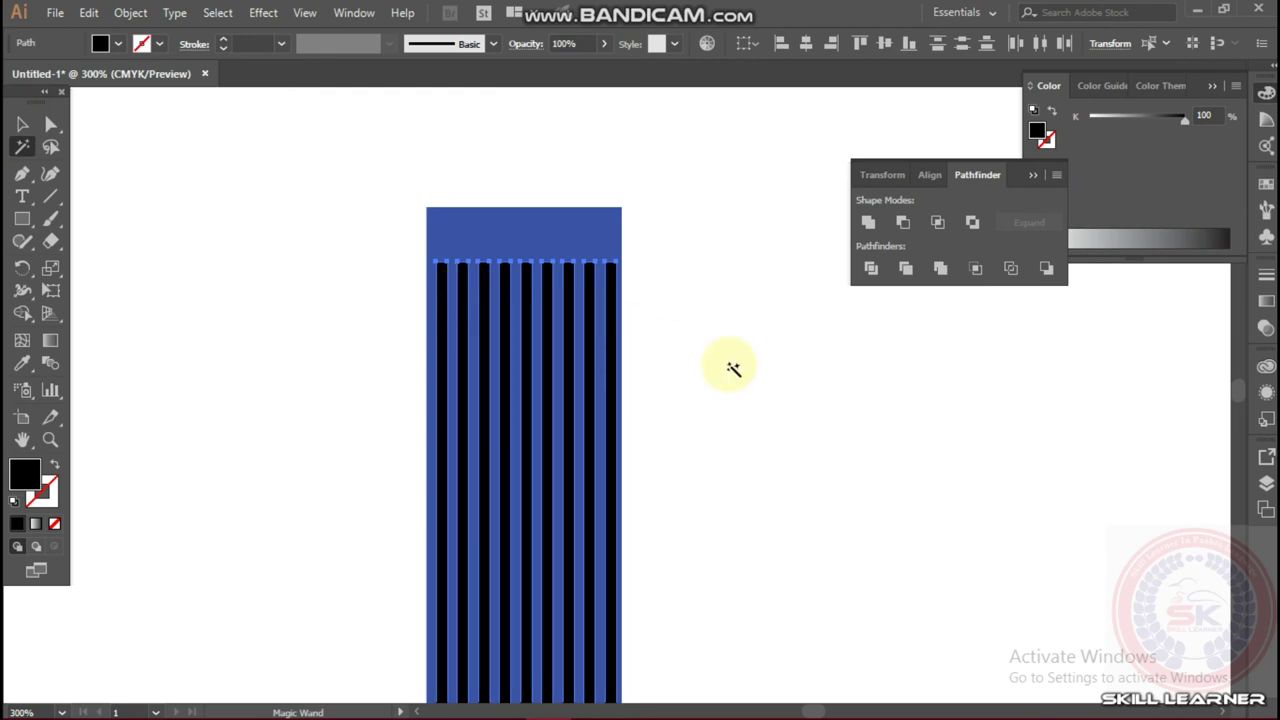
pyautogui.press('Delete')
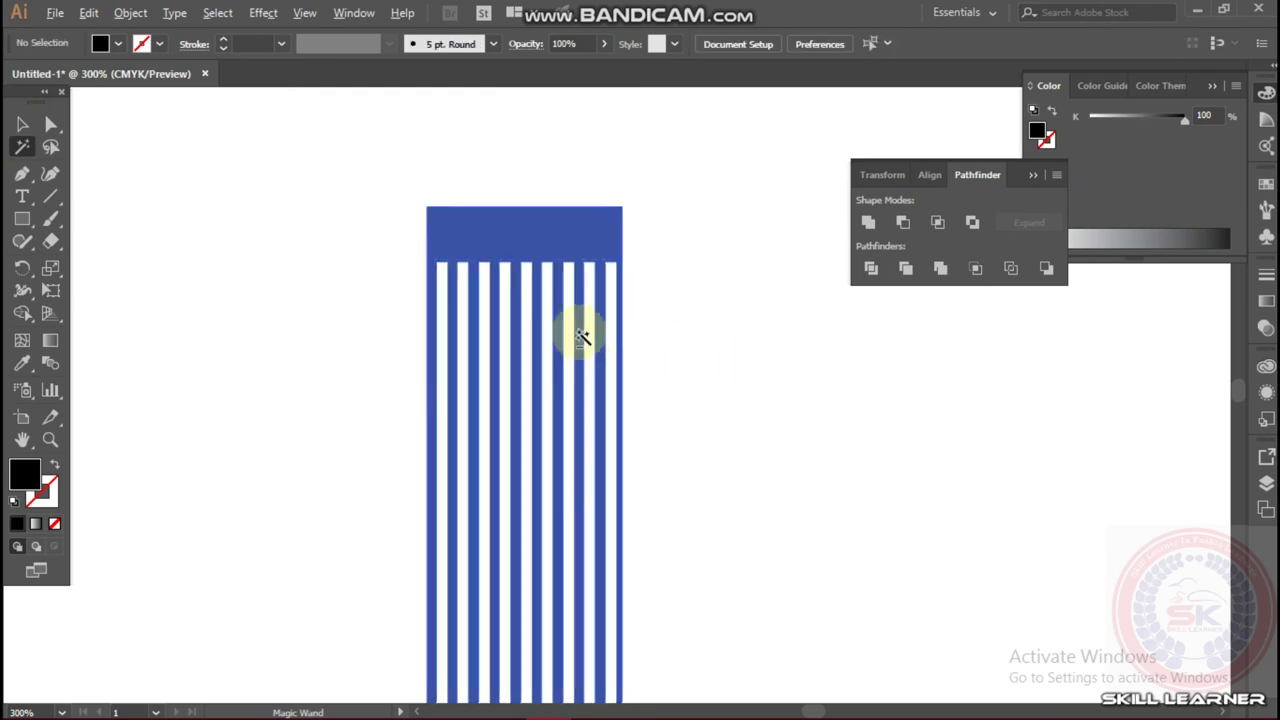
pyautogui.hotkey('ctrl', '1')
pyautogui.click(22, 124)
pyautogui.scroll(-1, 648, 423)
pyautogui.keyDown('alt'); pyautogui.scroll(3, 643, 387); pyautogui.keyUp('alt')
pyautogui.scroll(1, 497, 318)
pyautogui.scroll(2, 502, 315)
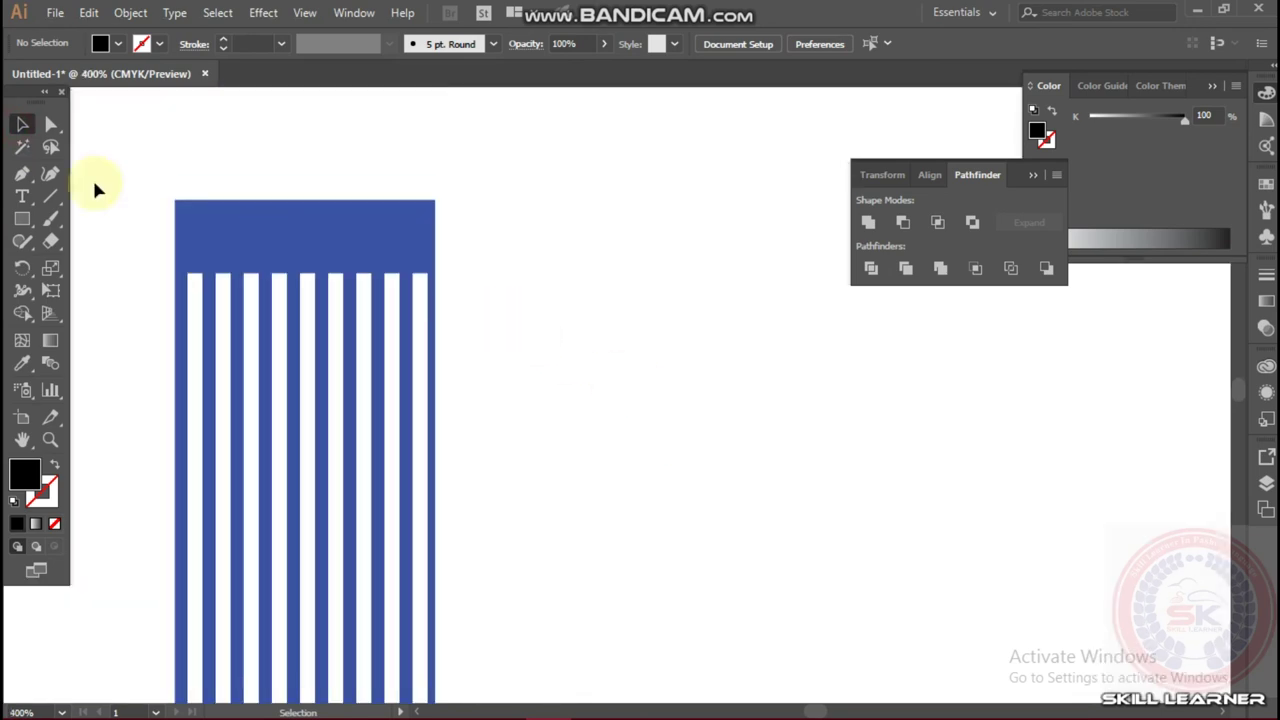
pyautogui.click(52, 127)
# Round the blue top's upper corners to 9 px with the live corner widget
pyautogui.moveTo(143, 177); pyautogui.dragTo(462, 258)
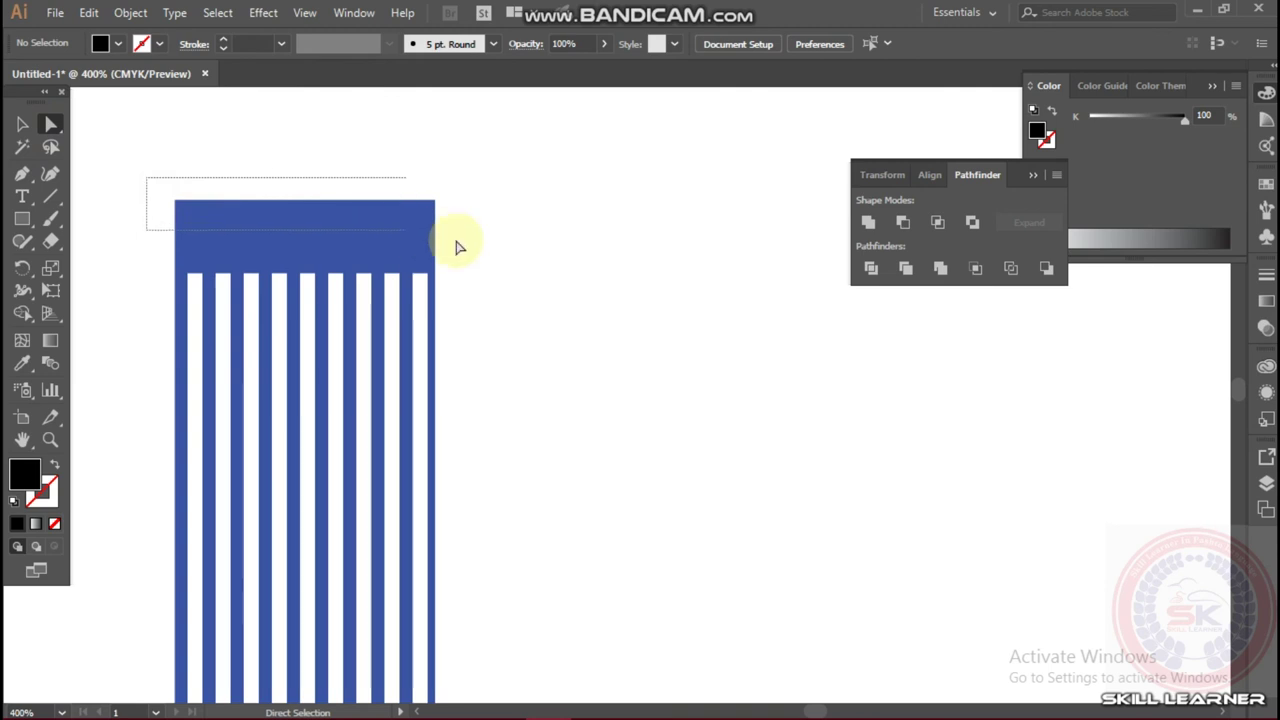
pyautogui.moveTo(190, 214); pyautogui.dragTo(204, 240)
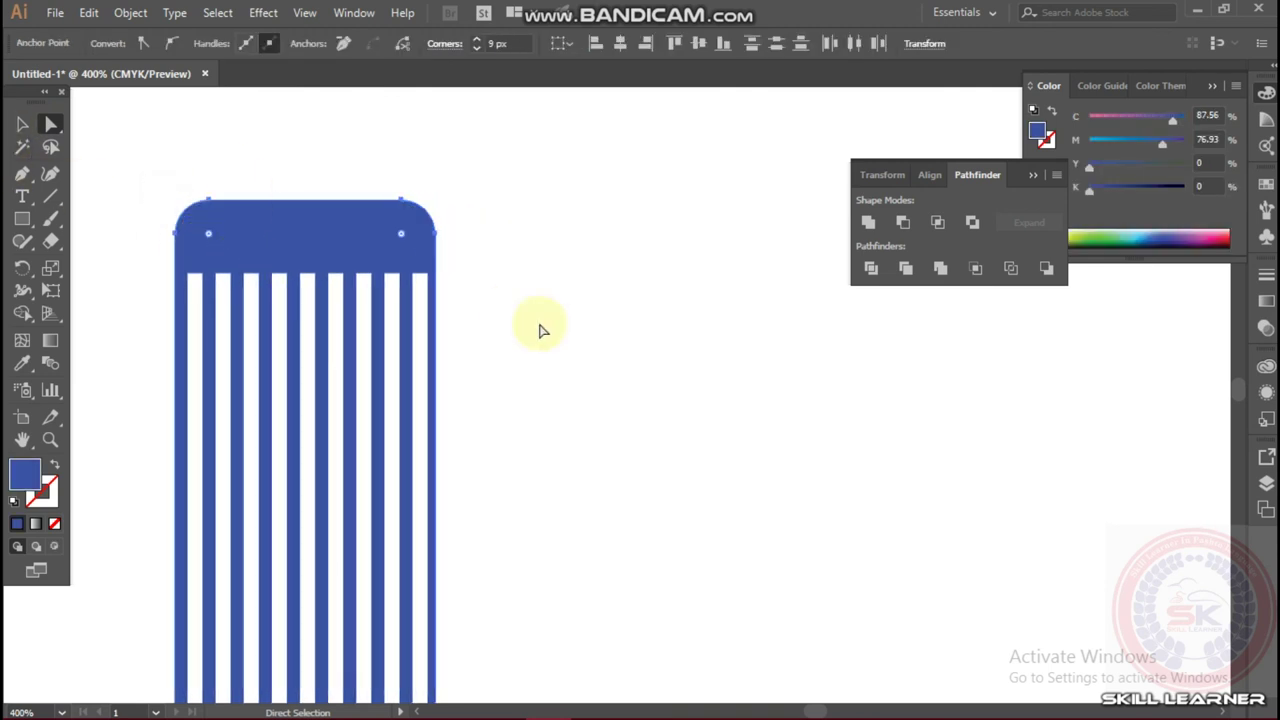
pyautogui.scroll(-2, 430, 352)
pyautogui.scroll(-2, 430, 352)
pyautogui.scroll(-3, 430, 352)
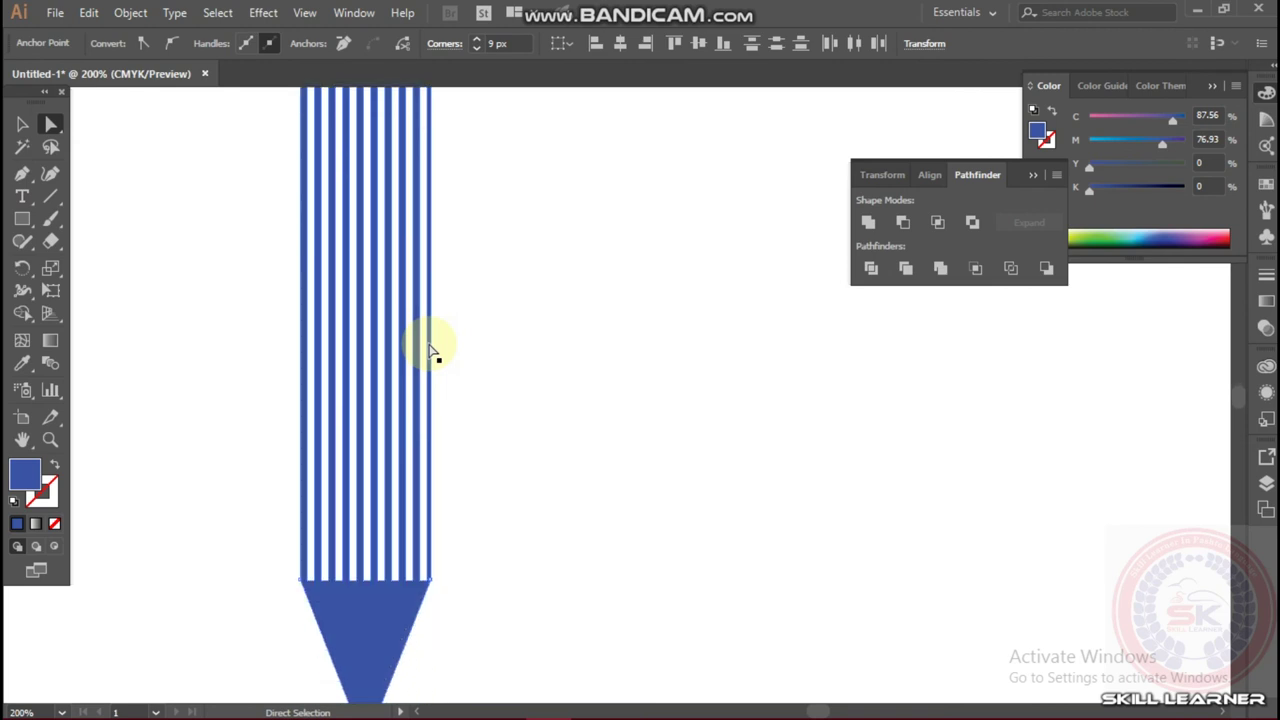
pyautogui.scroll(-3, 430, 352)
pyautogui.scroll(-1, 430, 352)
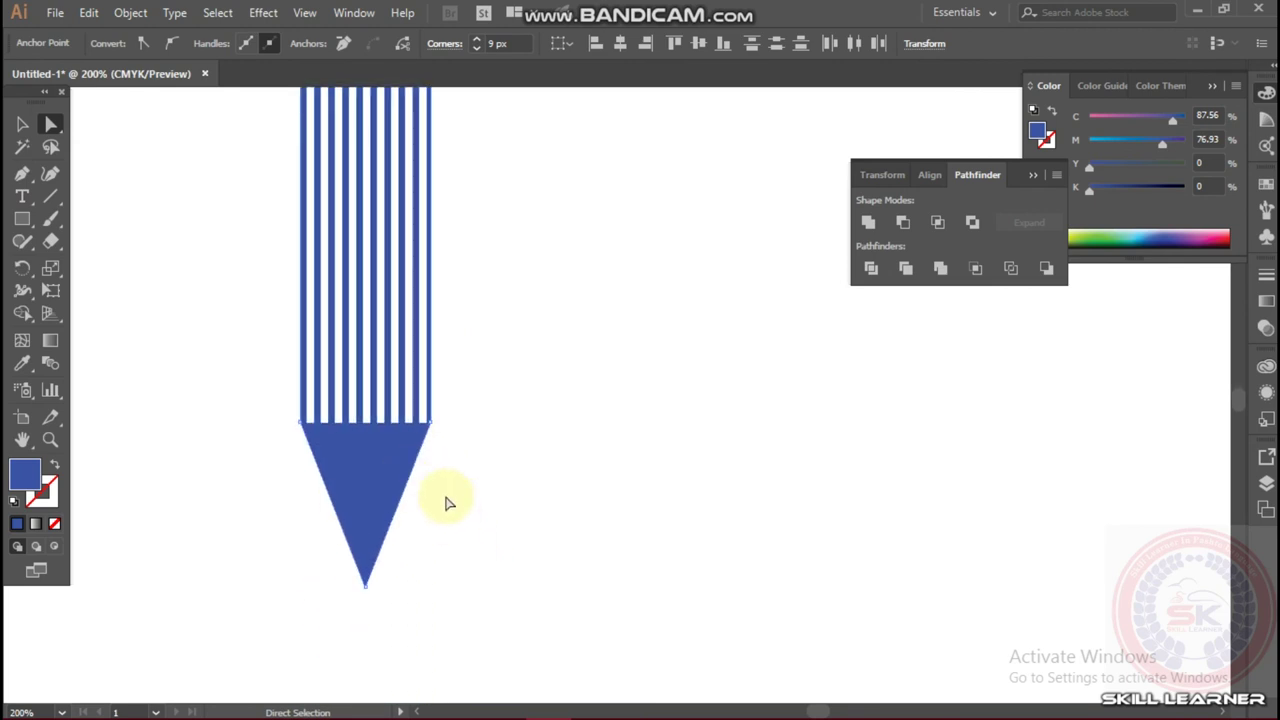
# Select the whole striped pencil group and delete it from the canvas
pyautogui.scroll(1, 449, 448)
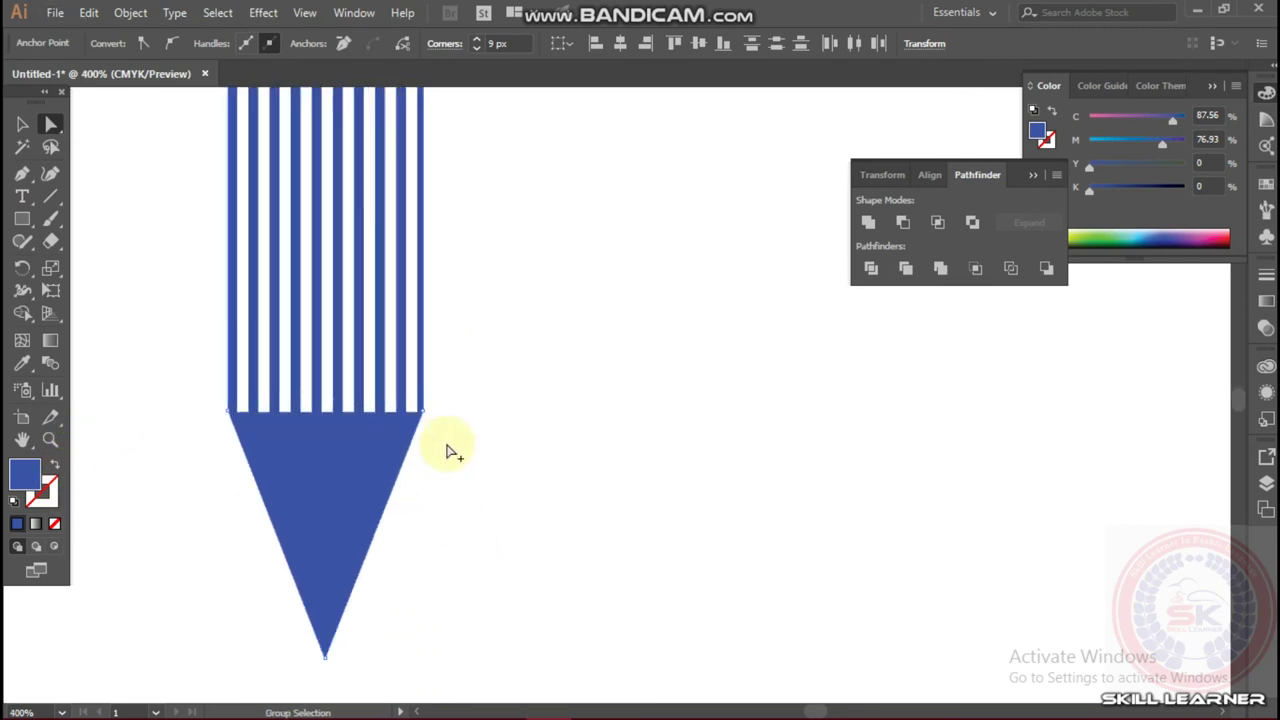
pyautogui.scroll(-2, 450, 452)
pyautogui.scroll(-2, 450, 450)
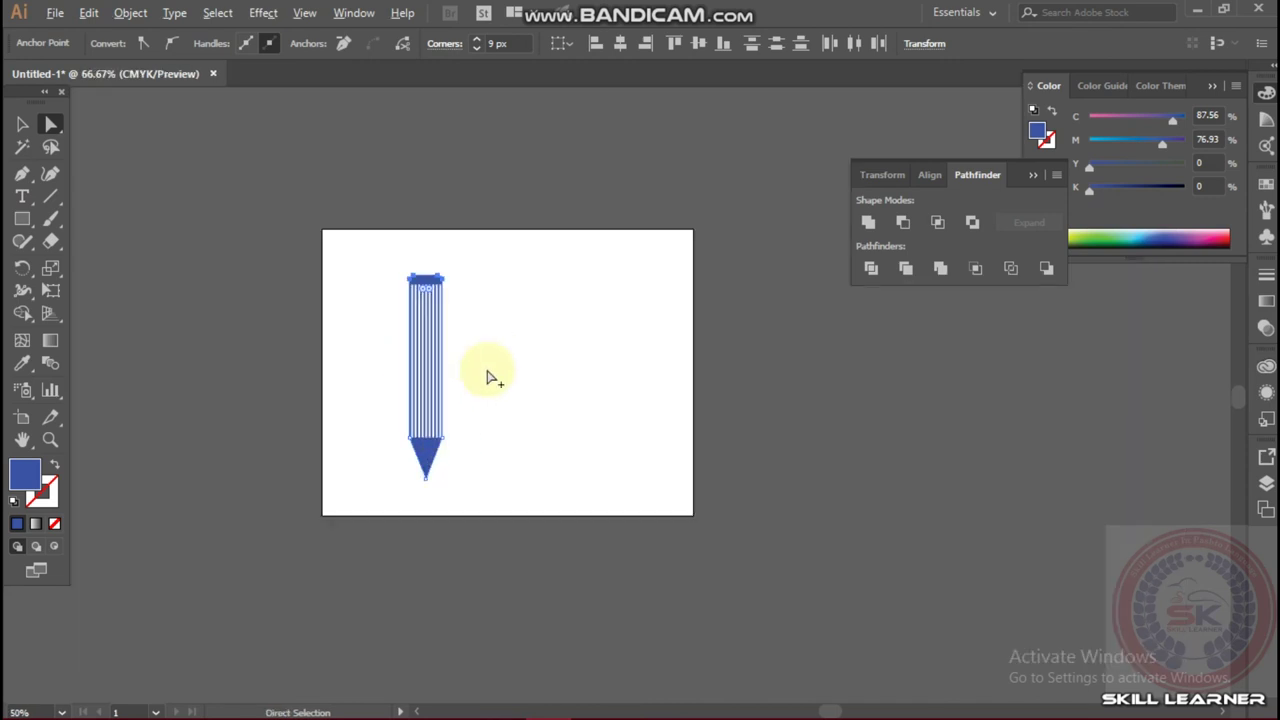
pyautogui.scroll(3, 490, 374)
pyautogui.click(23, 123)
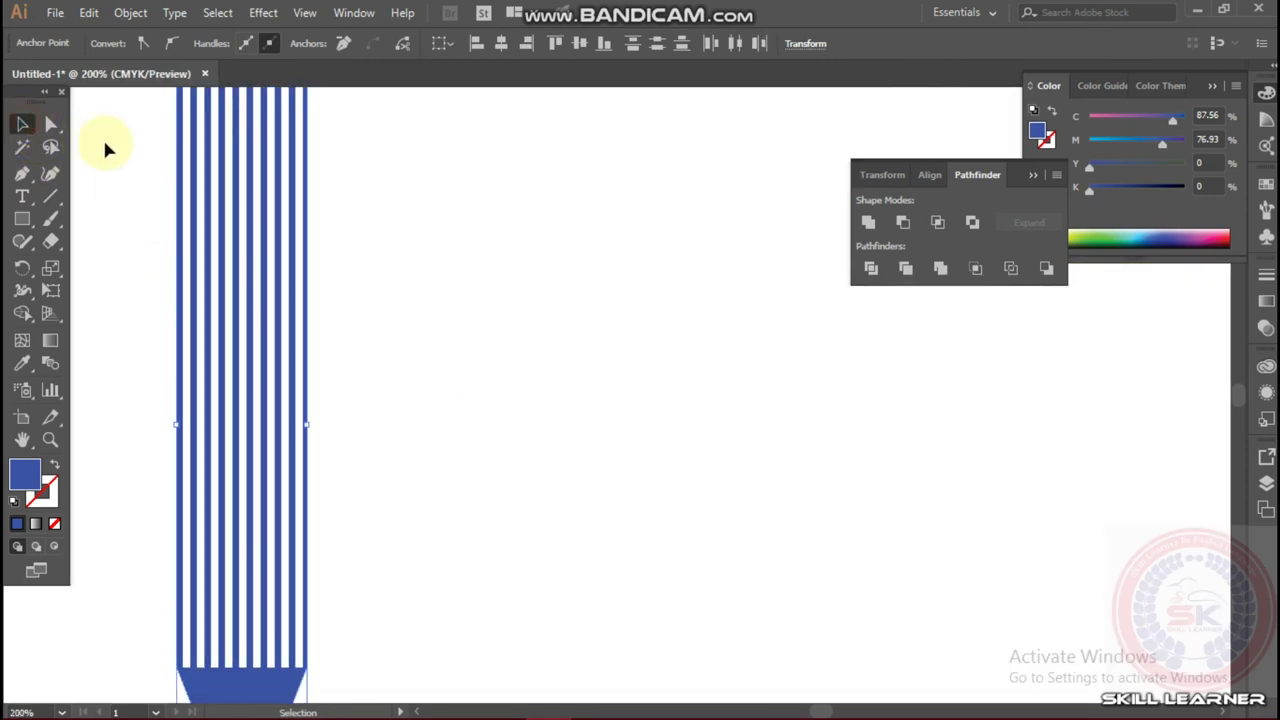
pyautogui.press('Delete')
# Draw a large rectangle and set its fill to light cyan with the M slider at 17
pyautogui.click(22, 219)
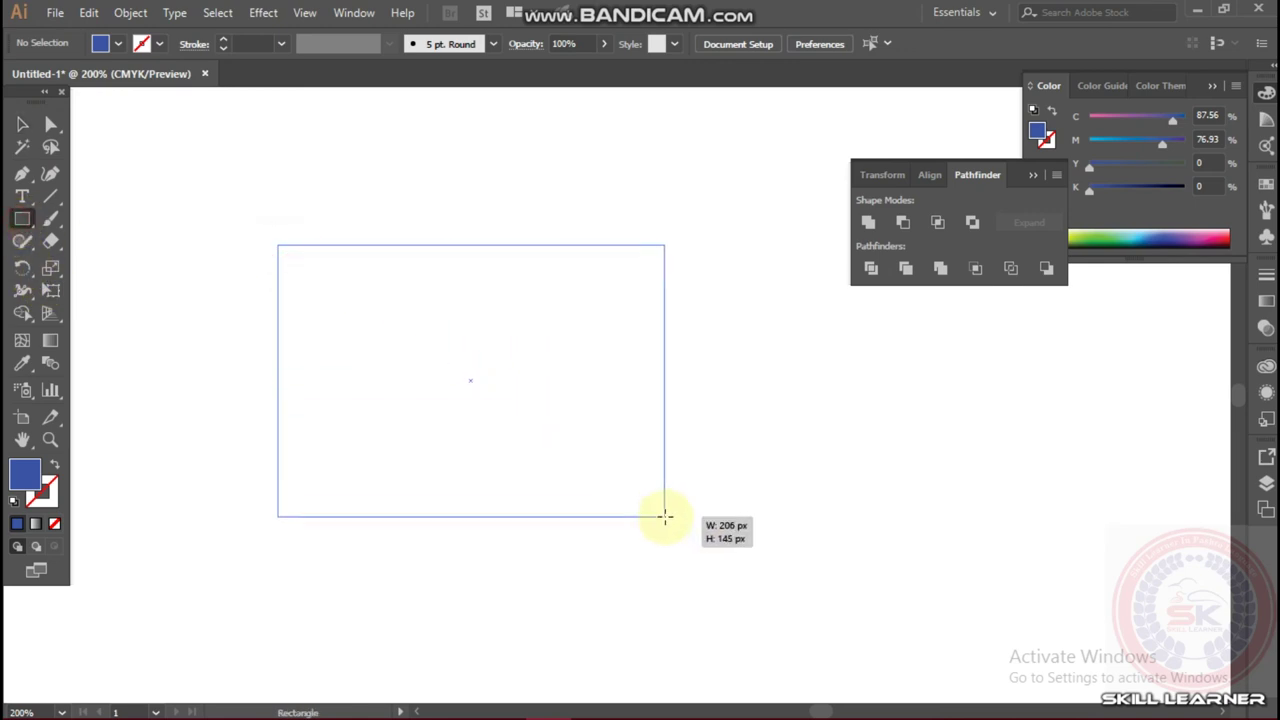
pyautogui.moveTo(543, 430); pyautogui.dragTo(667, 563)
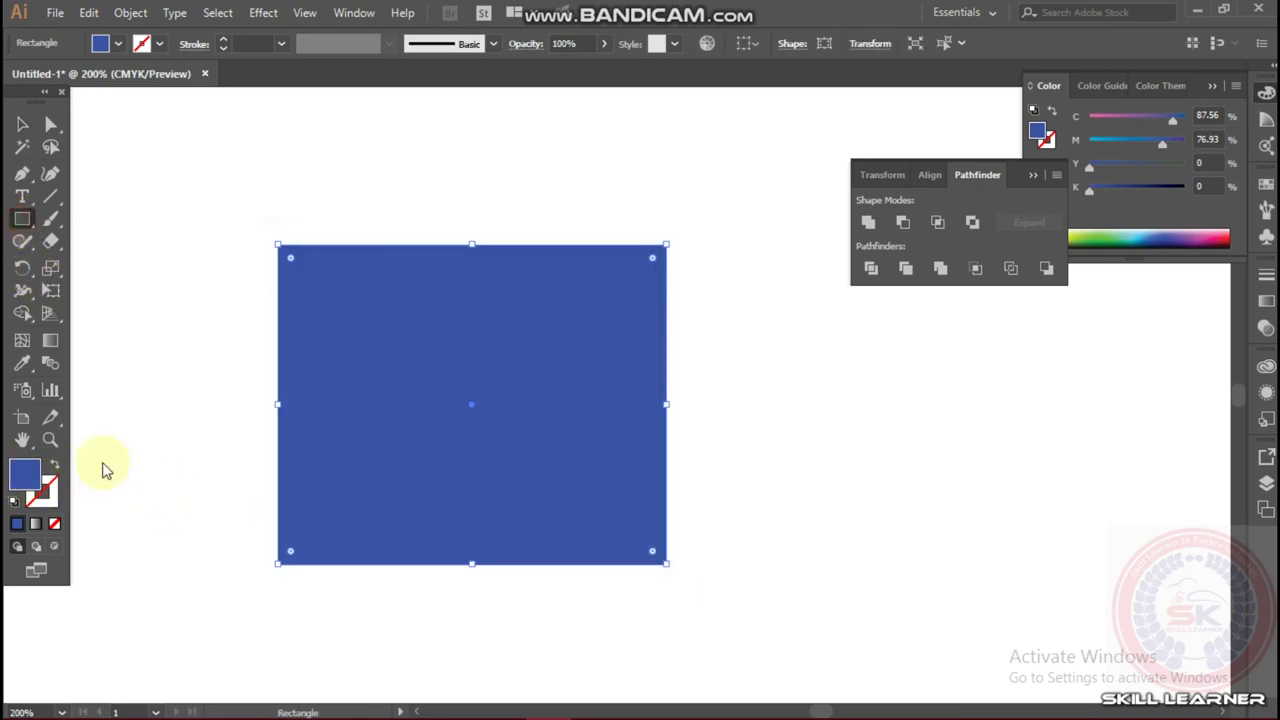
pyautogui.click(1104, 142)
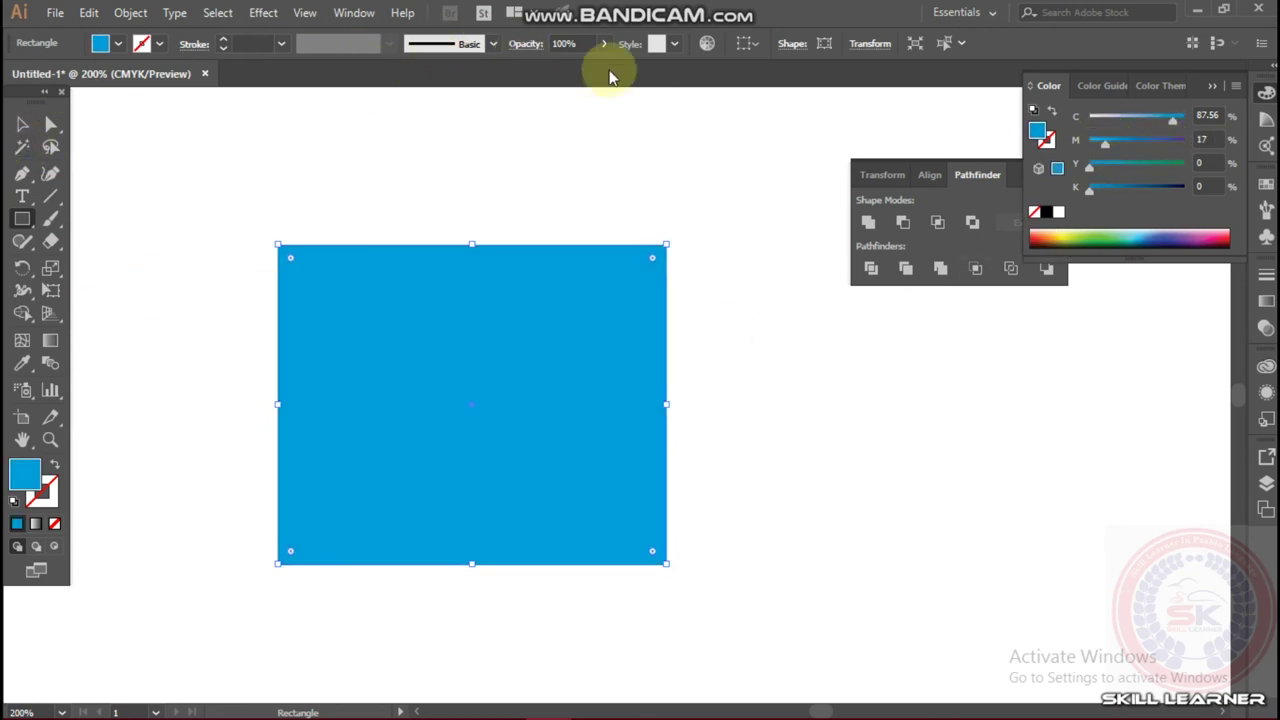
pyautogui.click(22, 196)
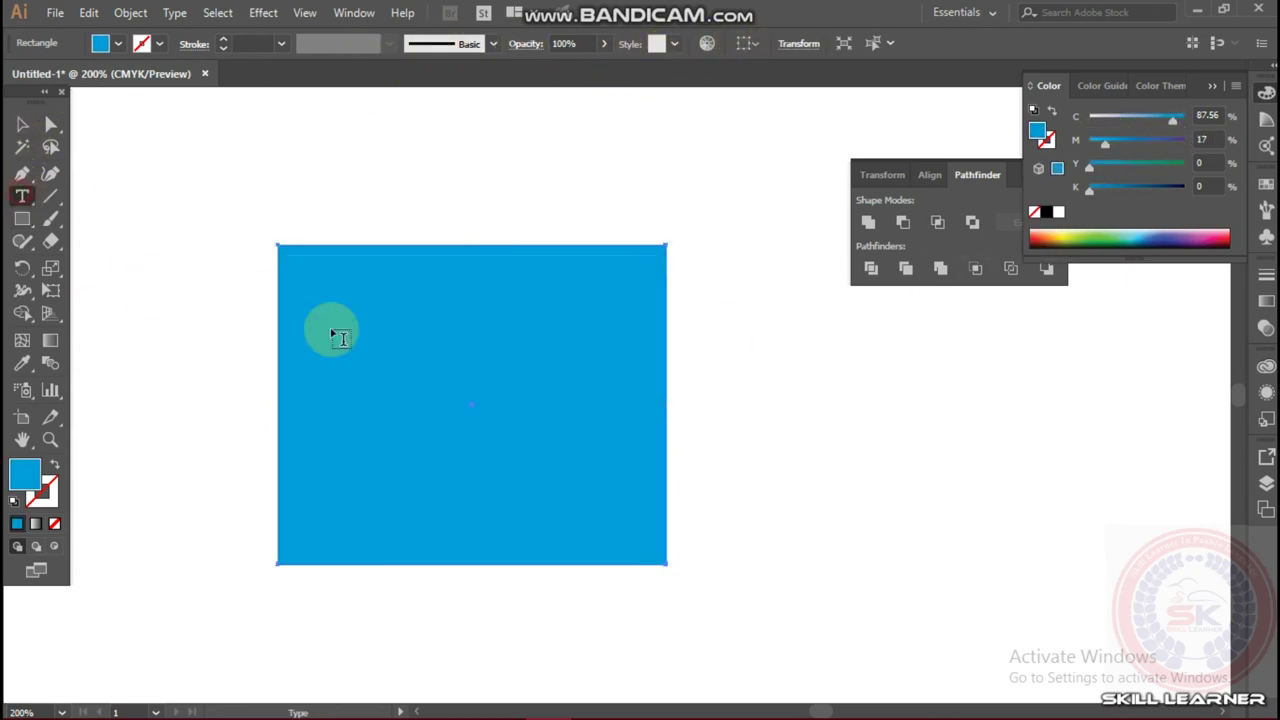
# Type a lowercase 'f', scale it up greatly, and place it over the cyan rectangle
pyautogui.click(778, 484)
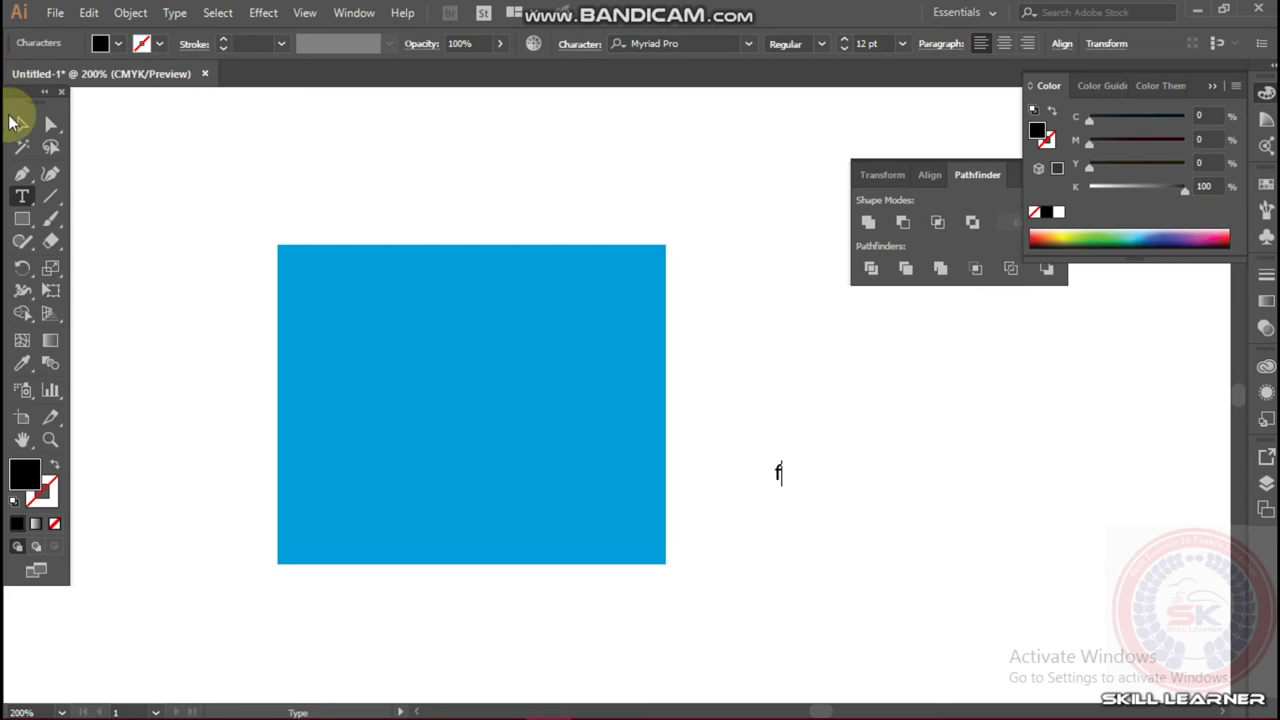
pyautogui.click(22, 123)
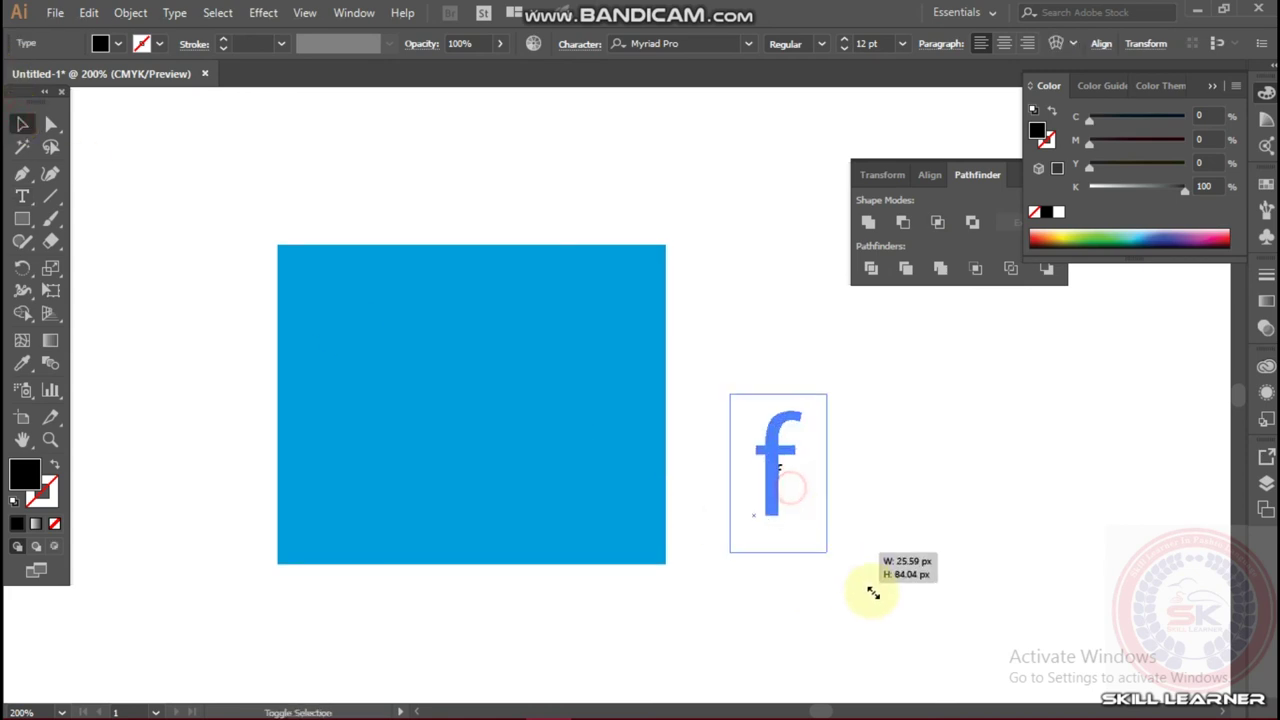
pyautogui.moveTo(790, 490); pyautogui.dragTo(829, 640)
pyautogui.moveTo(762, 528)
pyautogui.mouseDown()
pyautogui.moveTo(434, 575)
pyautogui.moveTo(440, 564)
pyautogui.mouseUp()
pyautogui.moveTo(176, 420); pyautogui.dragTo(672, 578)
# Centre the f horizontally on the rectangle, nudge it up, and expand it into outlines
pyautogui.click(632, 45)
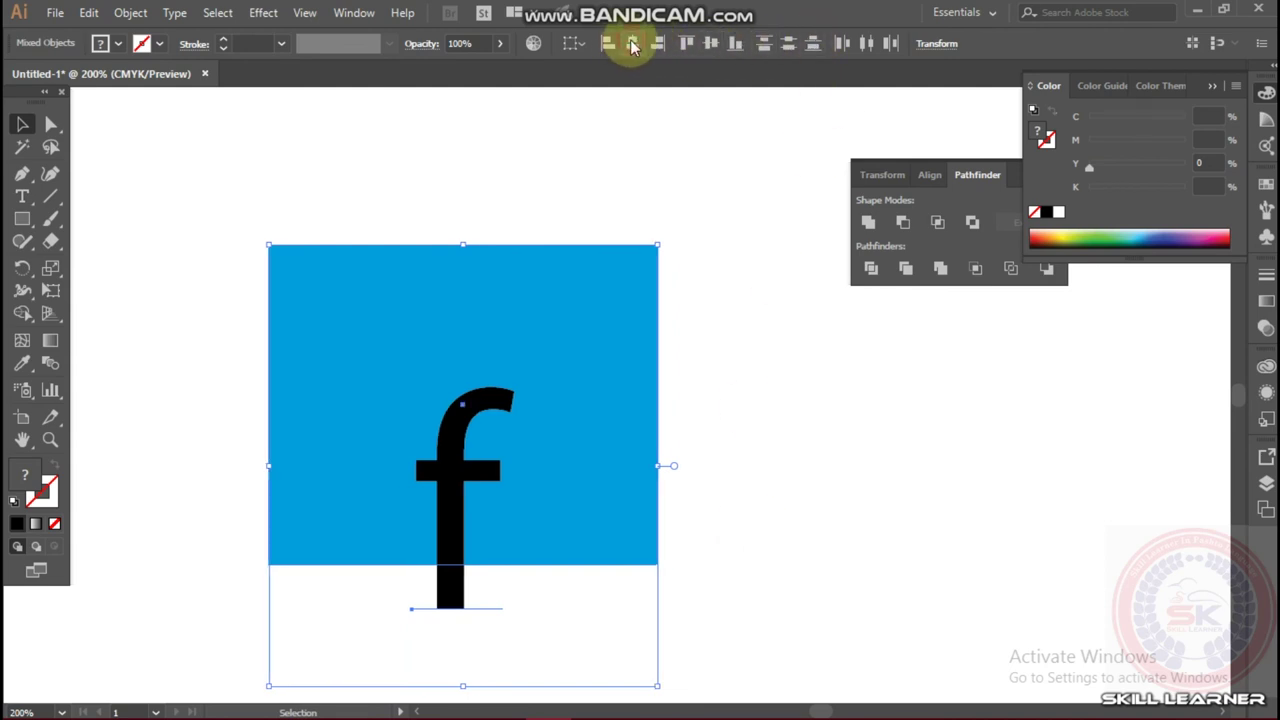
pyautogui.click(818, 365)
pyautogui.moveTo(457, 527); pyautogui.dragTo(457, 522)
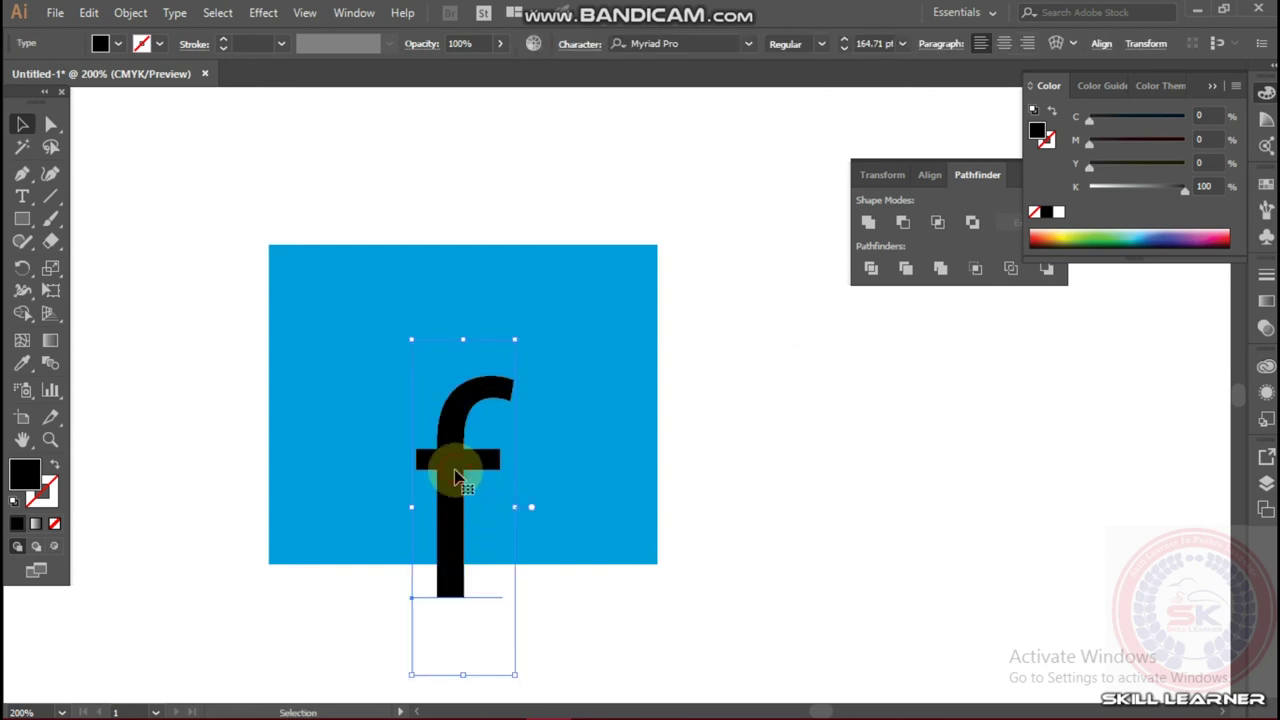
pyautogui.click(130, 12)
pyautogui.click(190, 210)
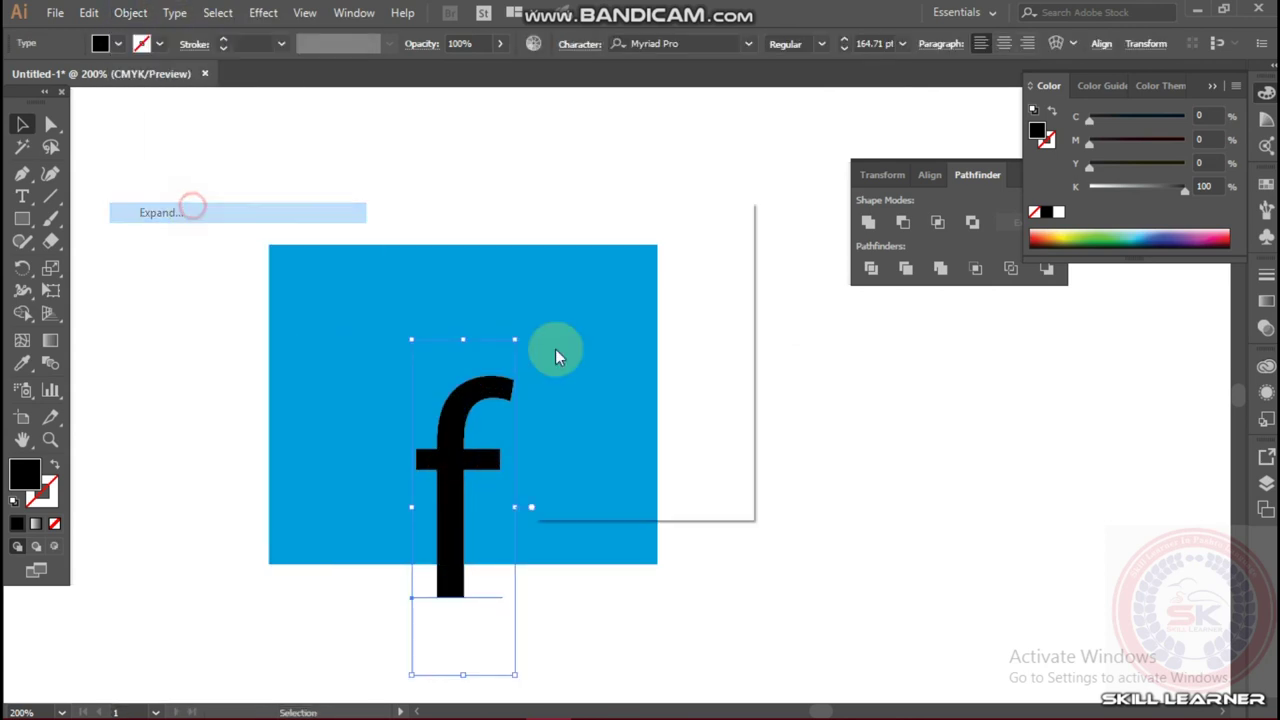
pyautogui.click(630, 472)
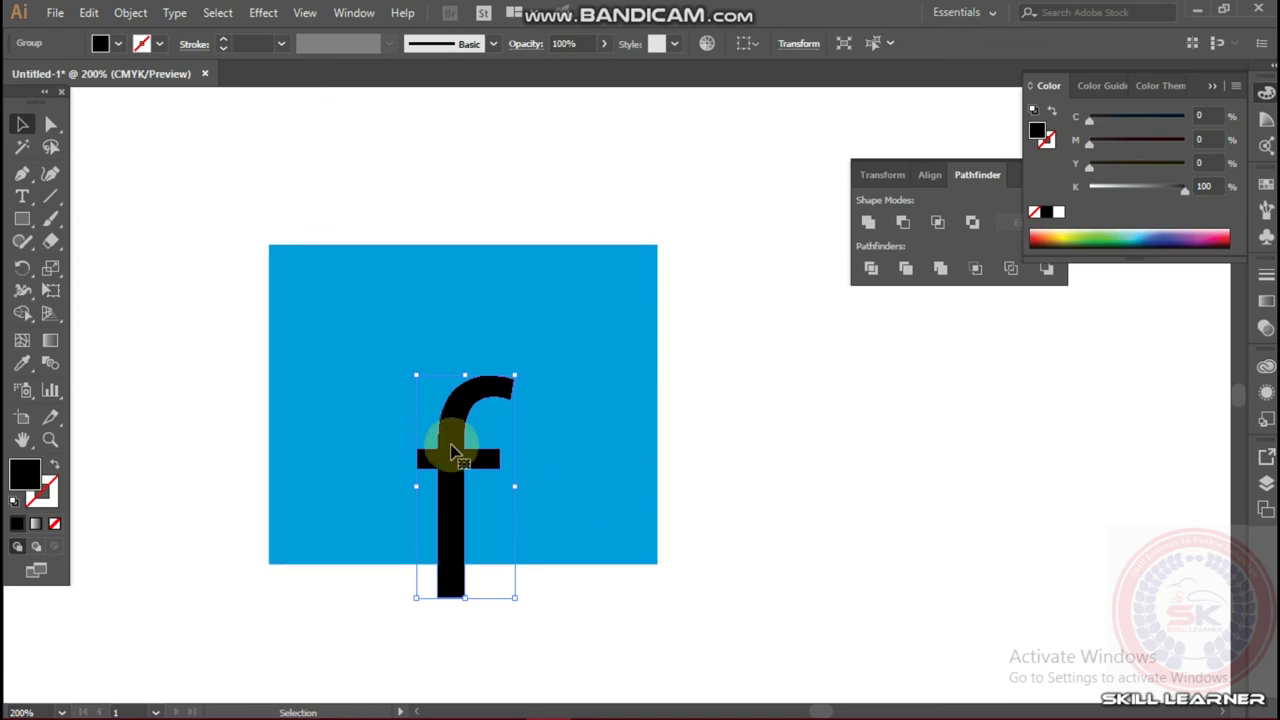
pyautogui.moveTo(189, 174); pyautogui.dragTo(700, 615)
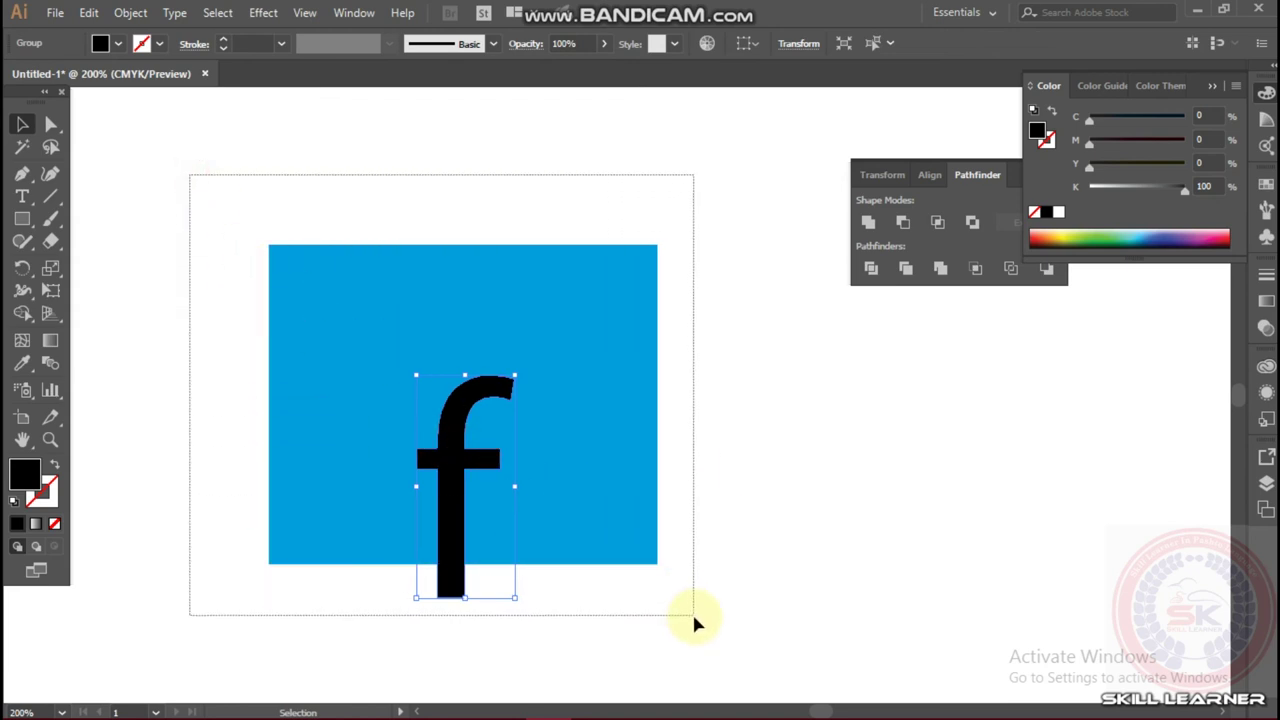
# Cut the f out of the rectangle with Pathfinder Minus Front and shift the logo slightly
pyautogui.click(903, 222)
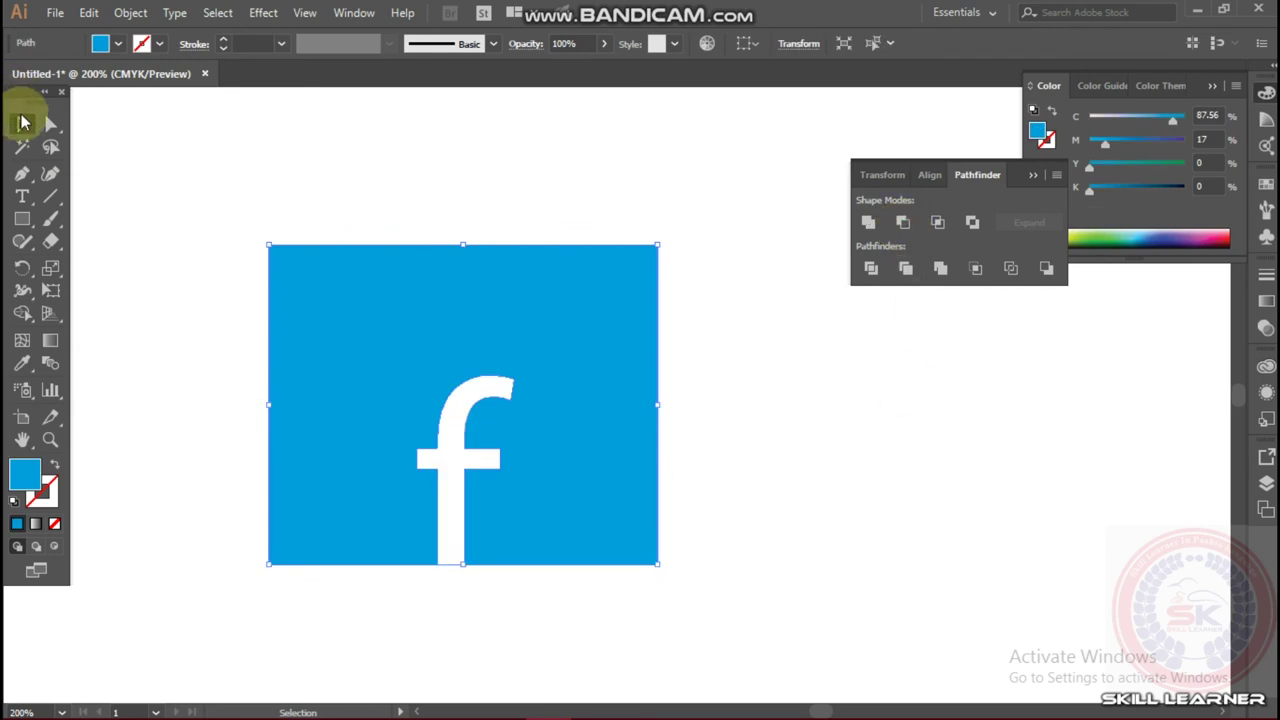
pyautogui.click(202, 176)
pyautogui.click(302, 259)
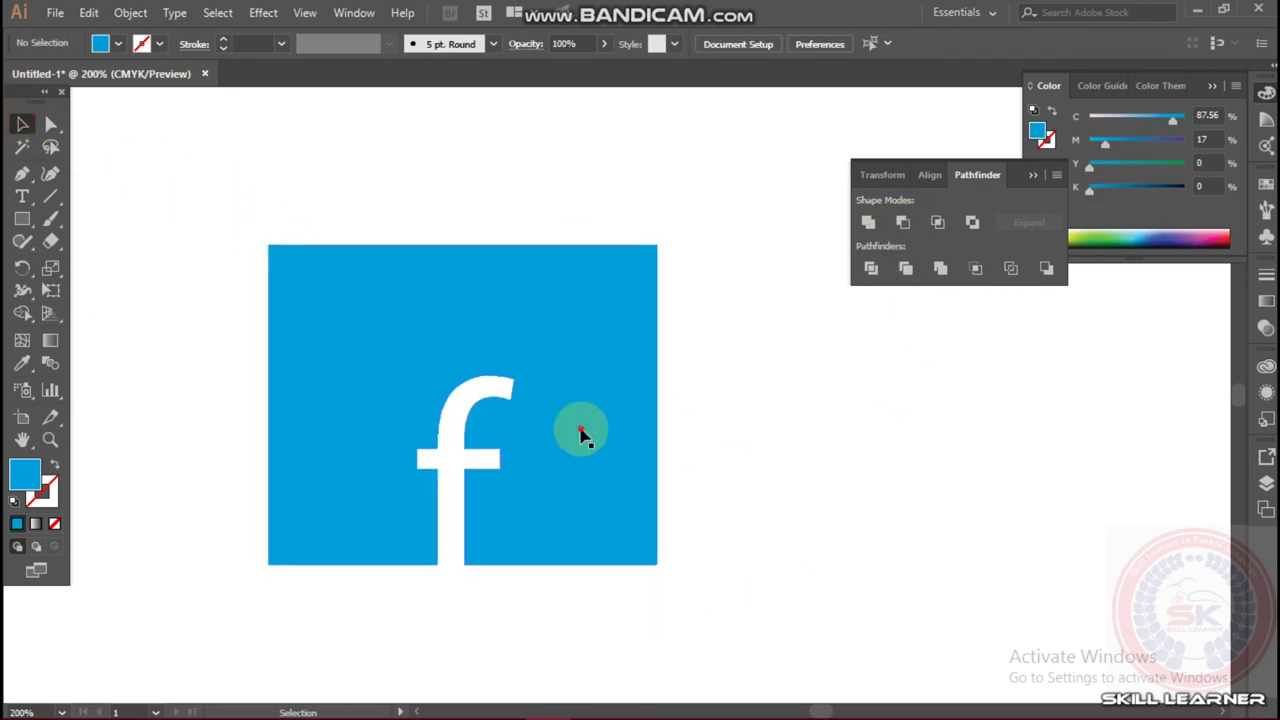
pyautogui.moveTo(583, 434); pyautogui.dragTo(613, 409)
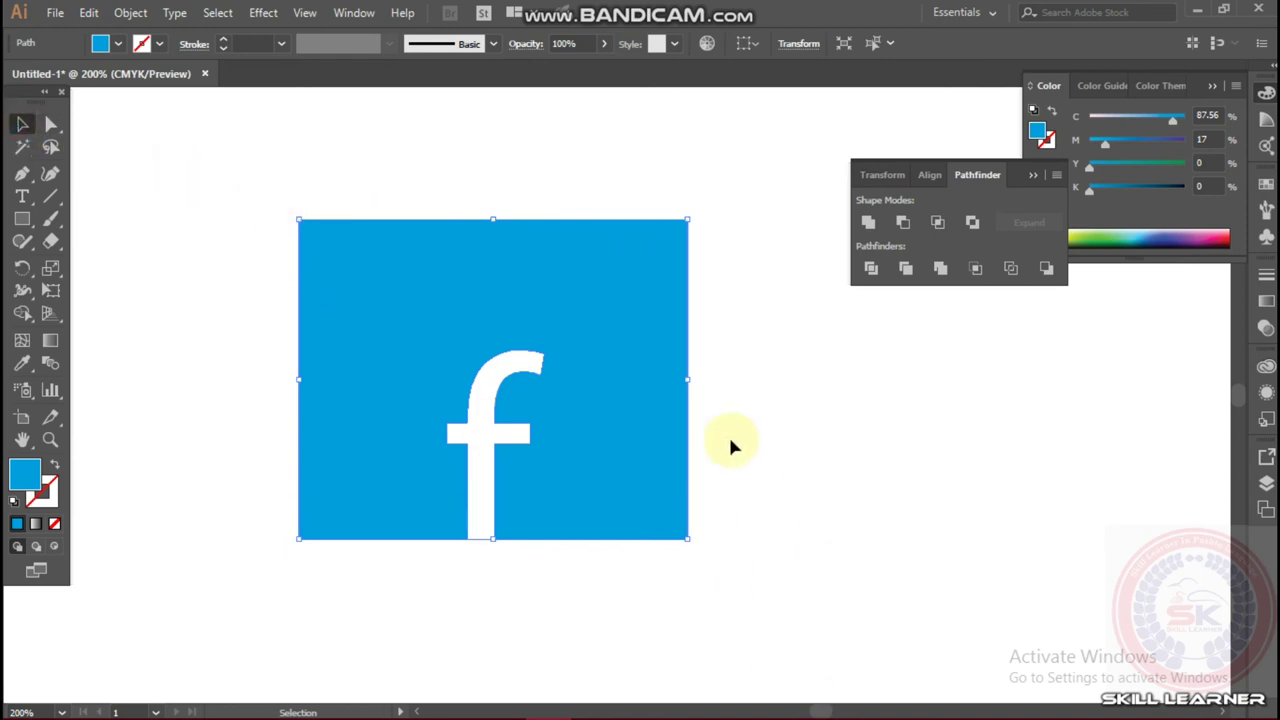
# Select all of the logo's anchor points and slightly round its corners
pyautogui.click(47, 125)
pyautogui.click(179, 147)
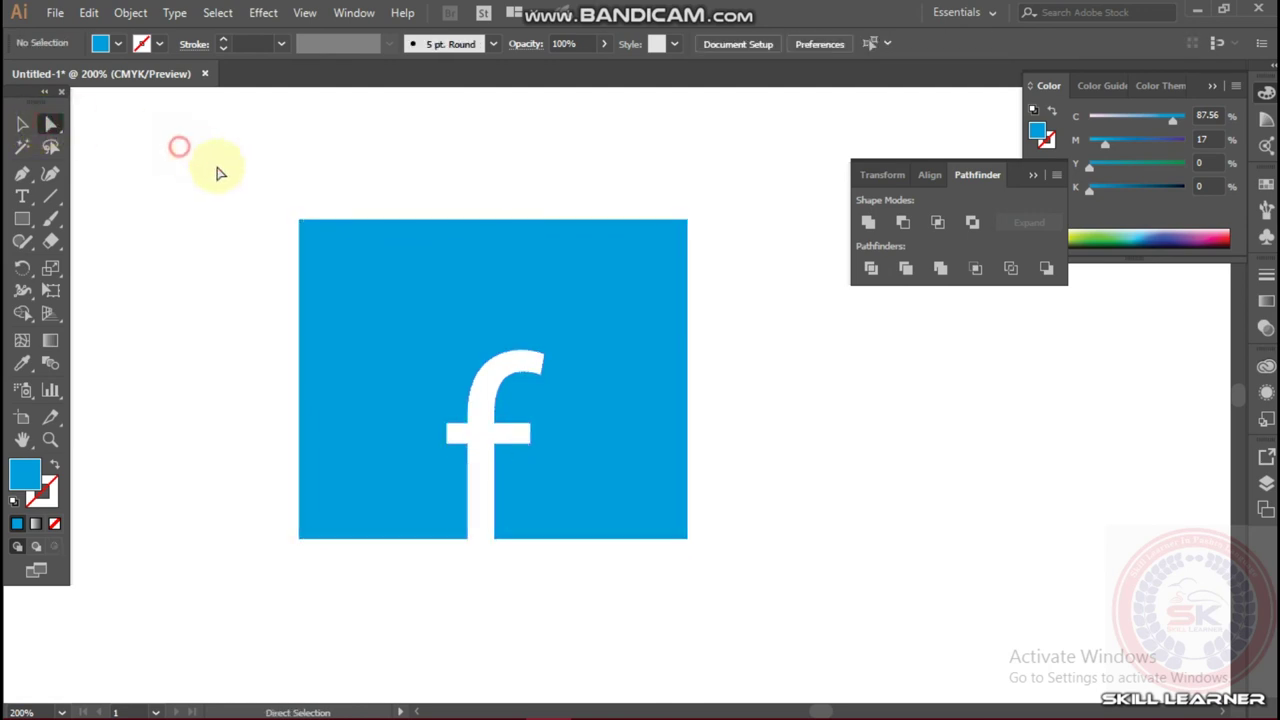
pyautogui.moveTo(470, 393); pyautogui.dragTo(704, 558)
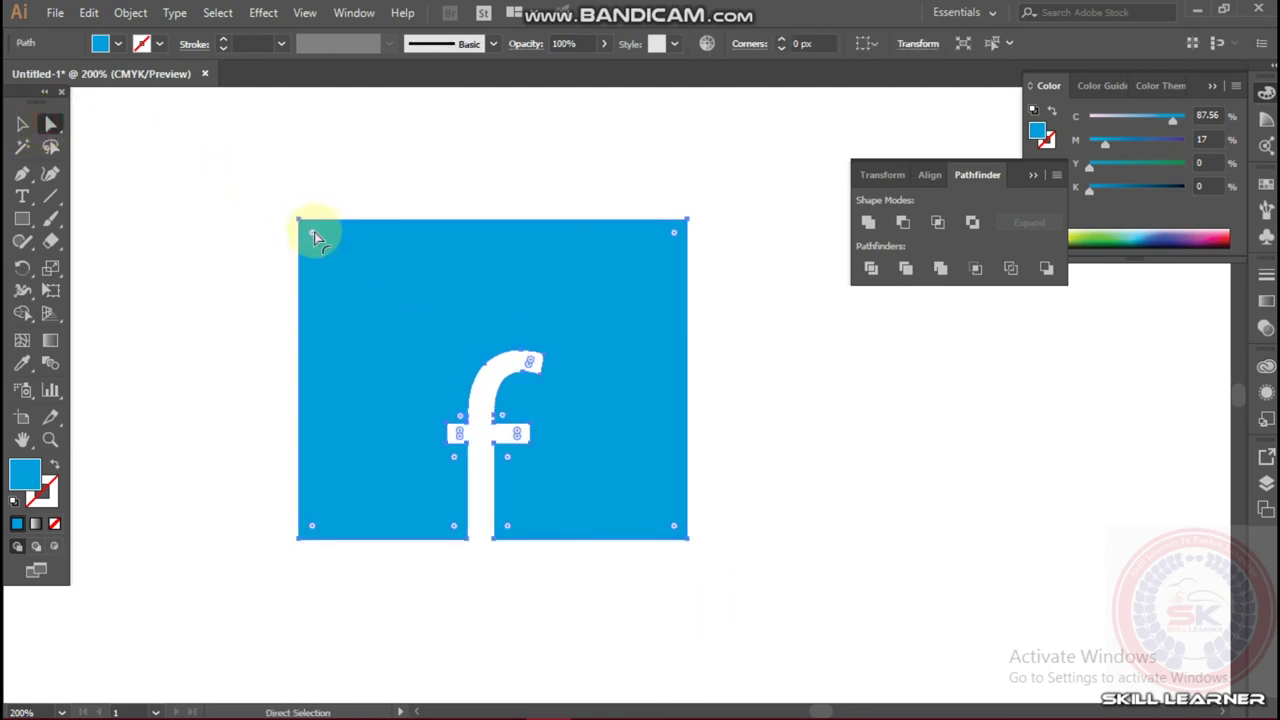
pyautogui.moveTo(332, 260); pyautogui.dragTo(352, 282)
pyautogui.click(792, 392)
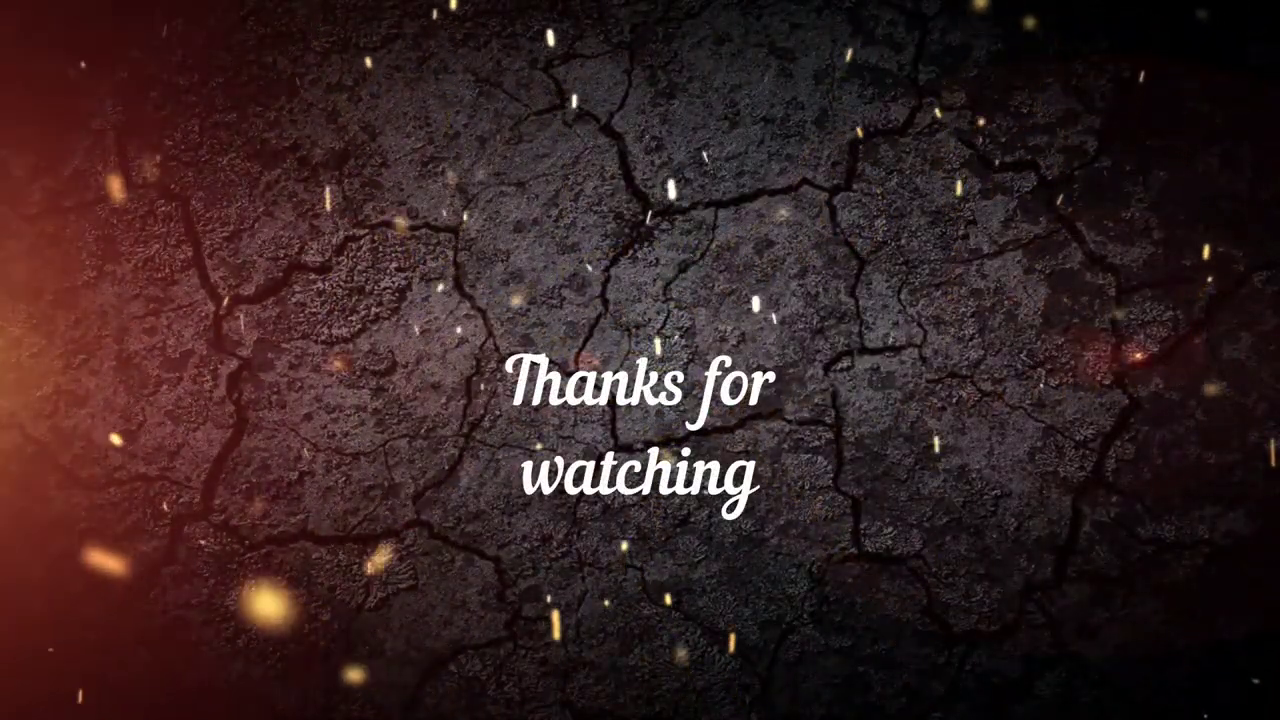